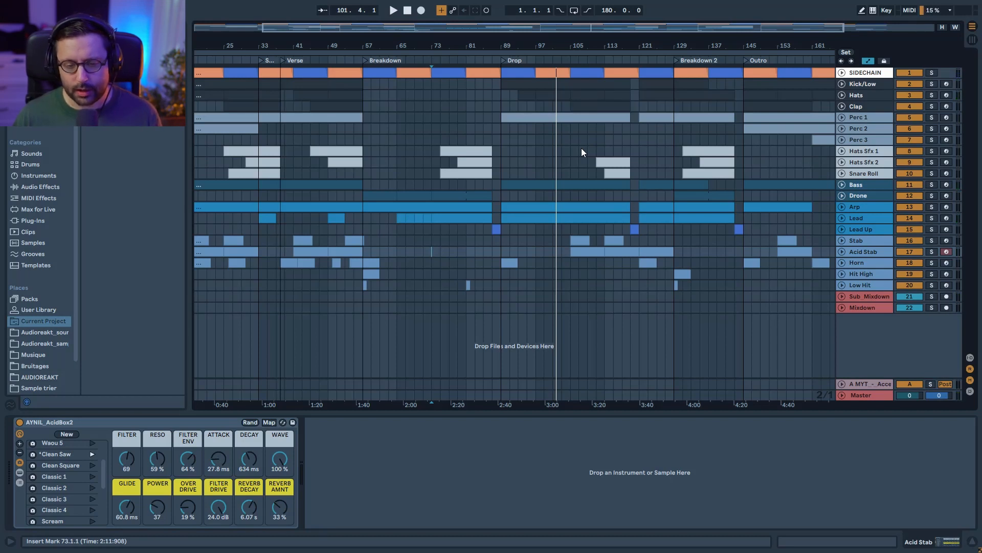
Select the SIDECHAIN track, unfold it to examine its audio clips, and fold it back.
click(868, 74)
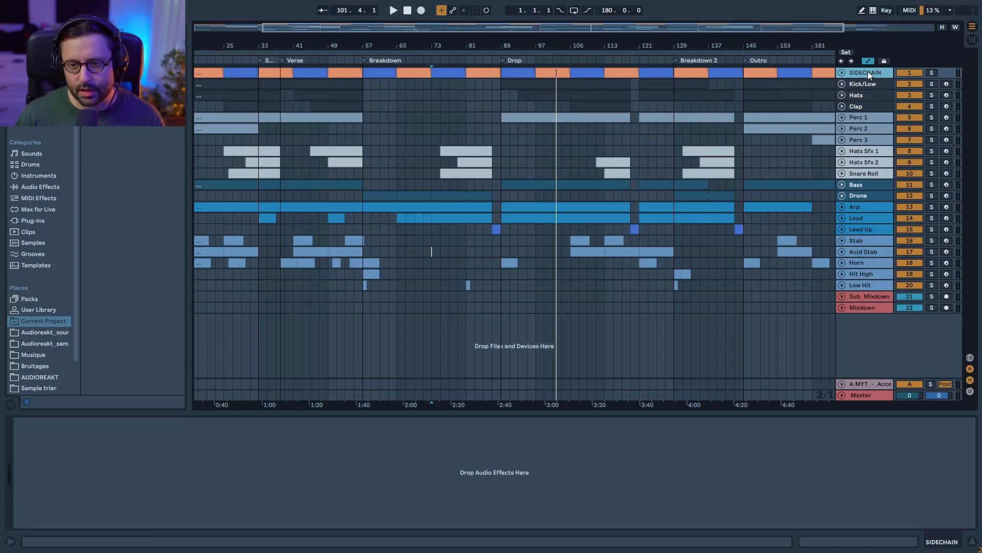
click(842, 72)
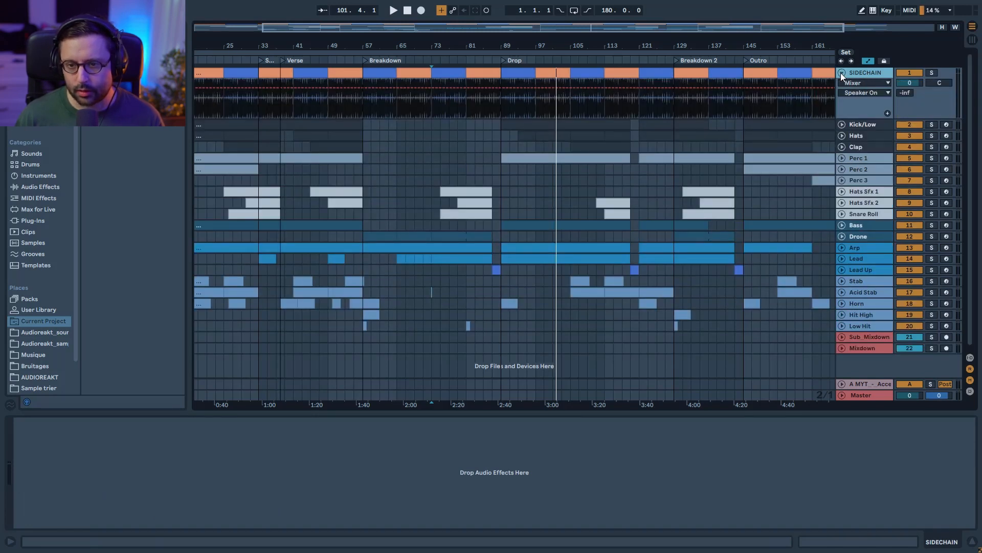
click(841, 73)
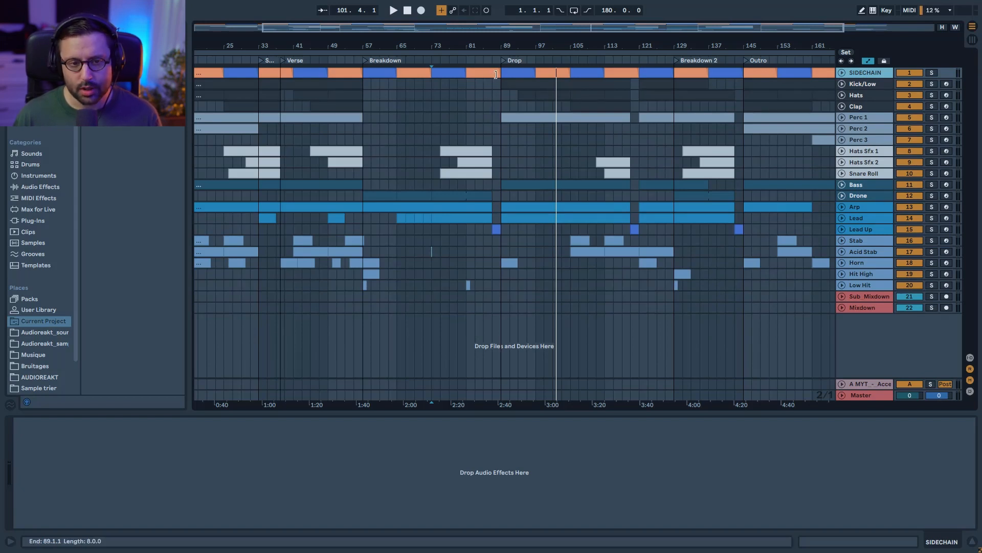
click(841, 73)
click(841, 73)
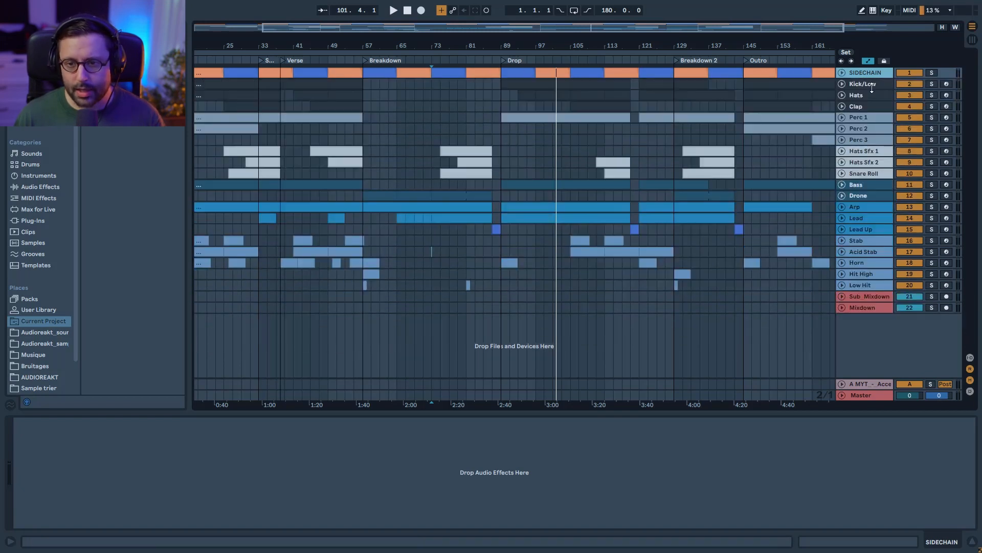
Solo the Kick/Low track and play it from the start of the arrangement.
click(889, 84)
click(931, 83)
click(395, 11)
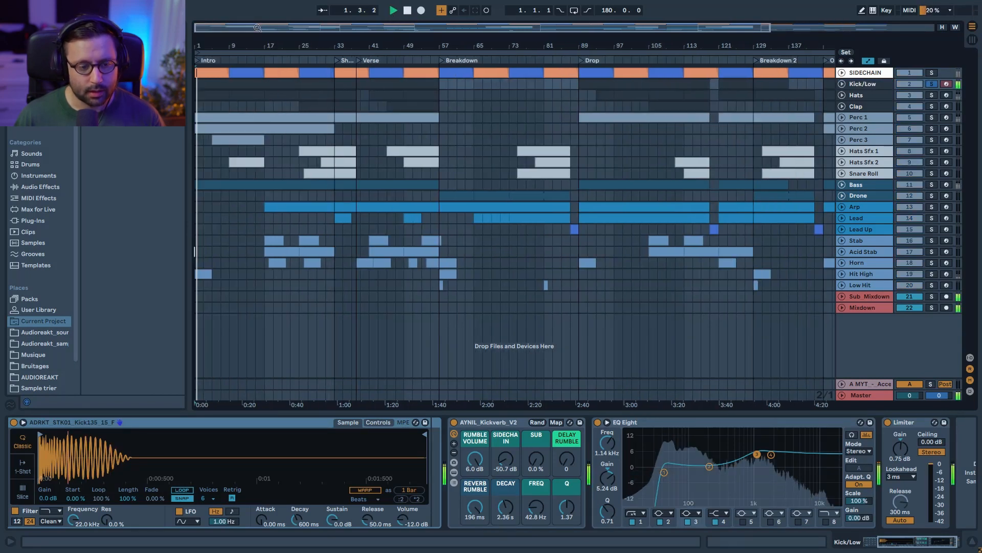
key(space)
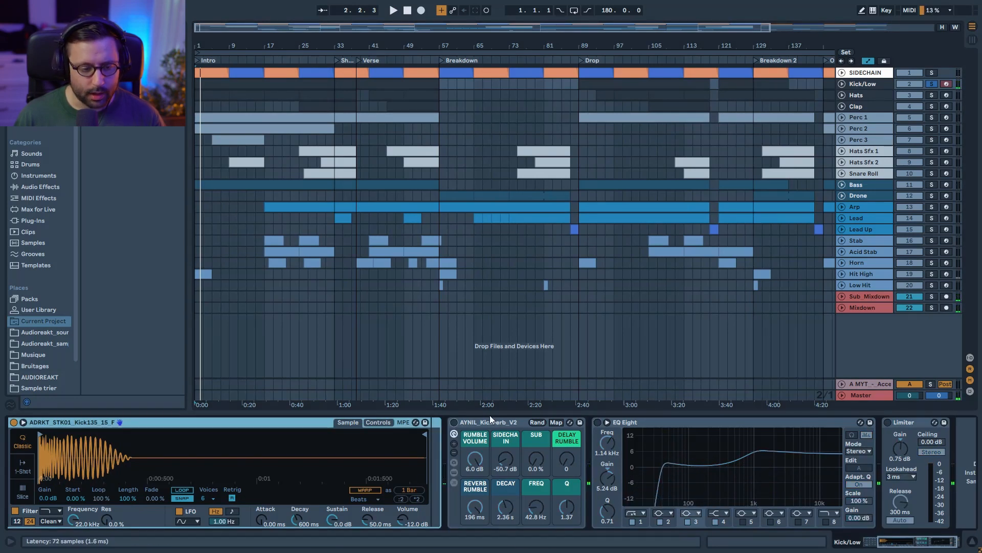
Listen to the raw kick sample with the Kickverb rack, EQ Eight and Limiter bypassed.
click(378, 422)
click(348, 422)
key(space)
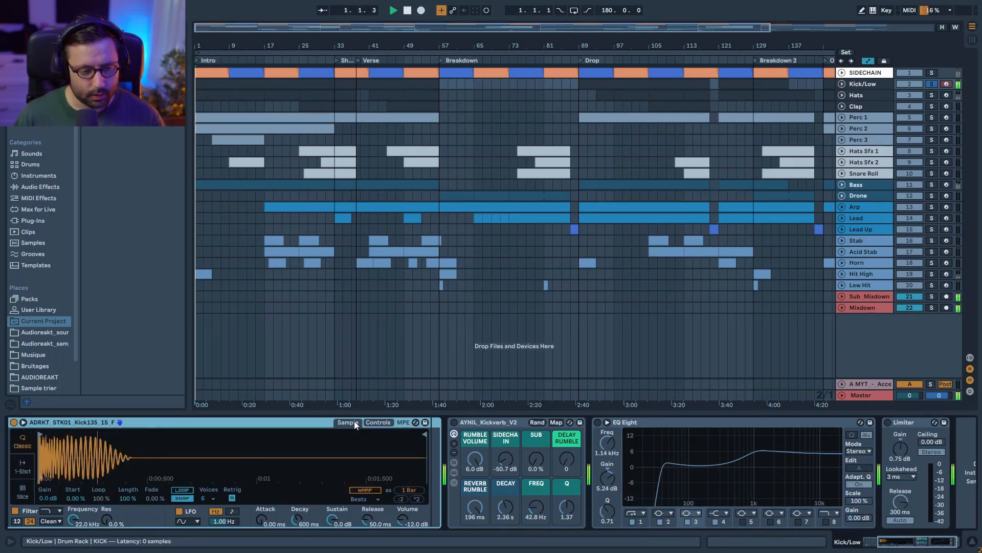
key(space)
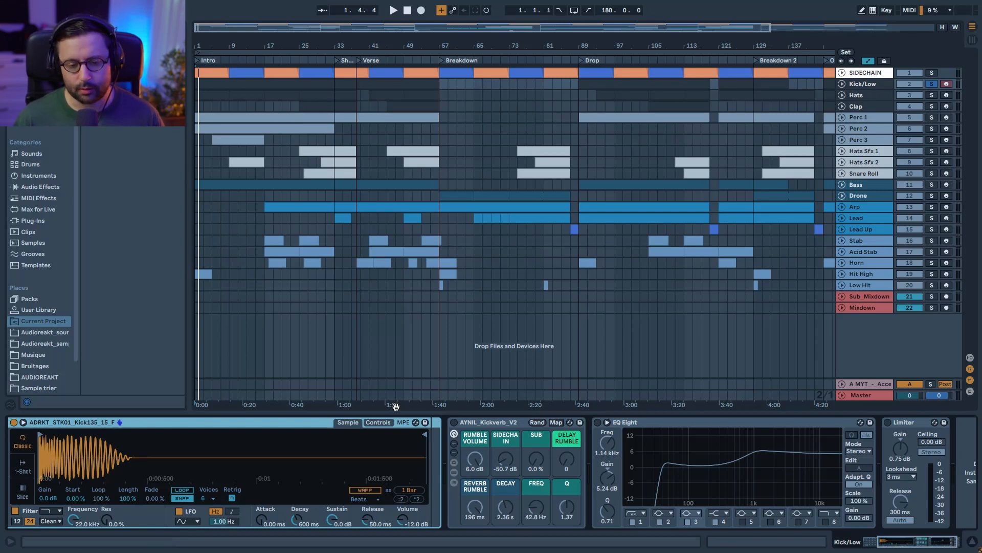
Enable the AYNIL_Kickverb_V2 rack on the kick, listen to it, and inspect its dry and rumble chains.
click(462, 422)
key(space)
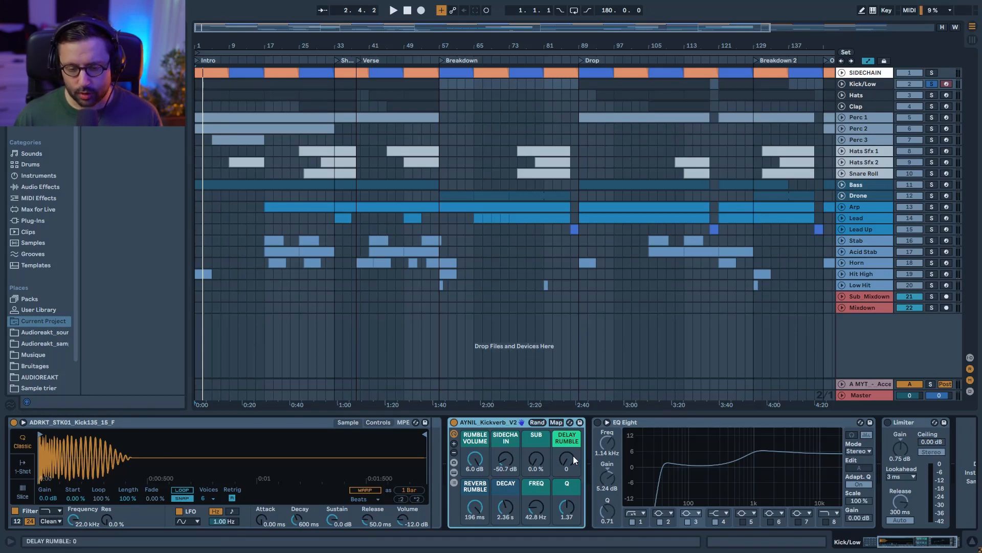
click(456, 474)
click(456, 474)
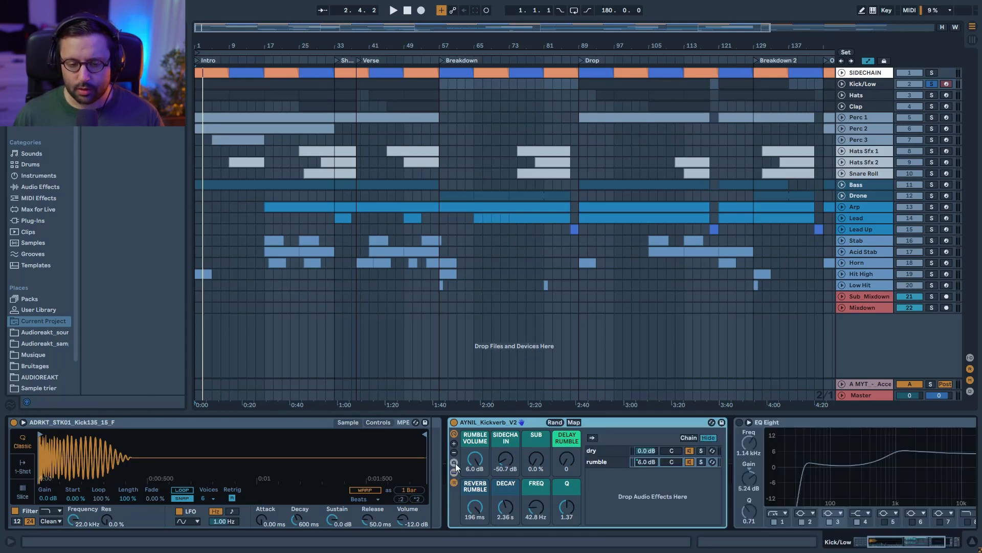
click(456, 484)
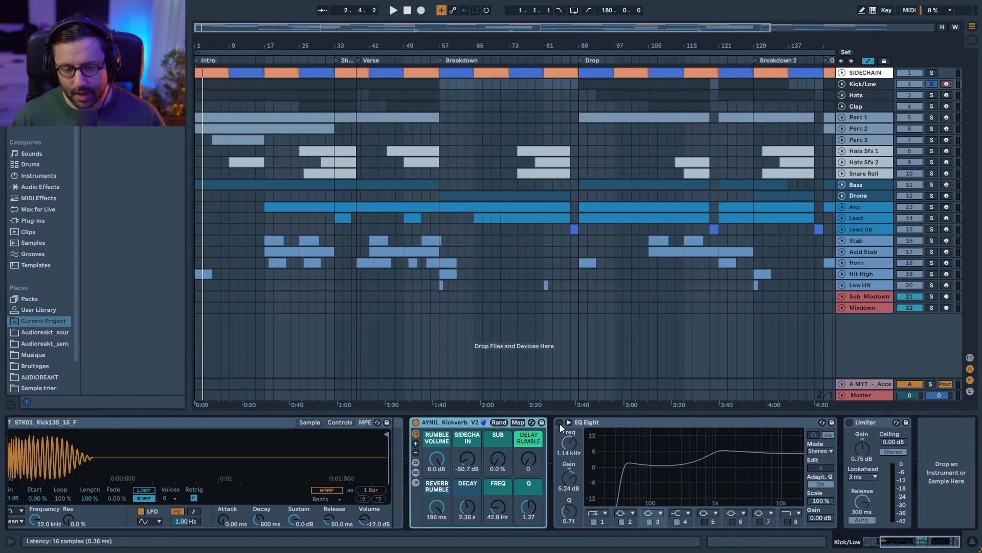
Enable the kick's EQ Eight during playback and compare the sound with its band 1 low cut off and on.
key(space)
click(560, 423)
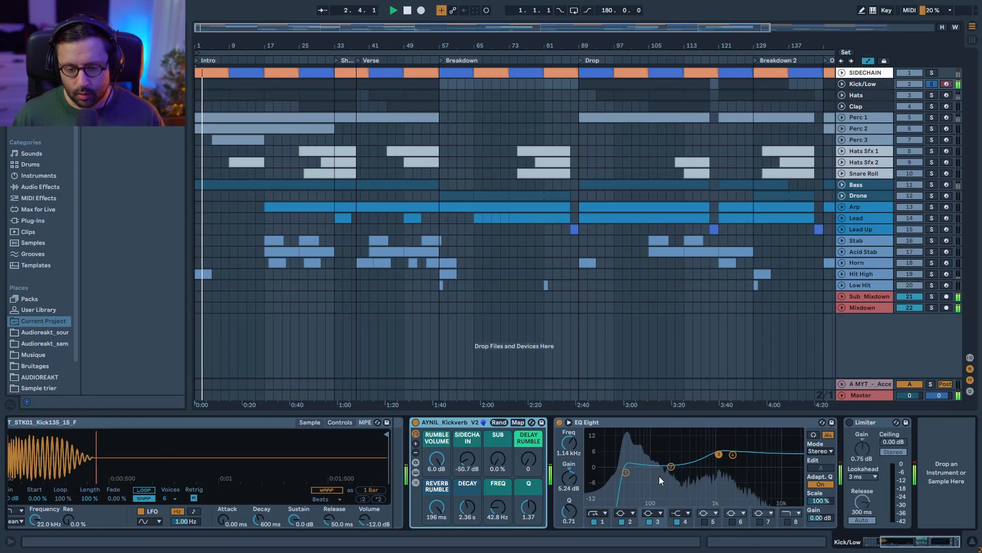
click(623, 472)
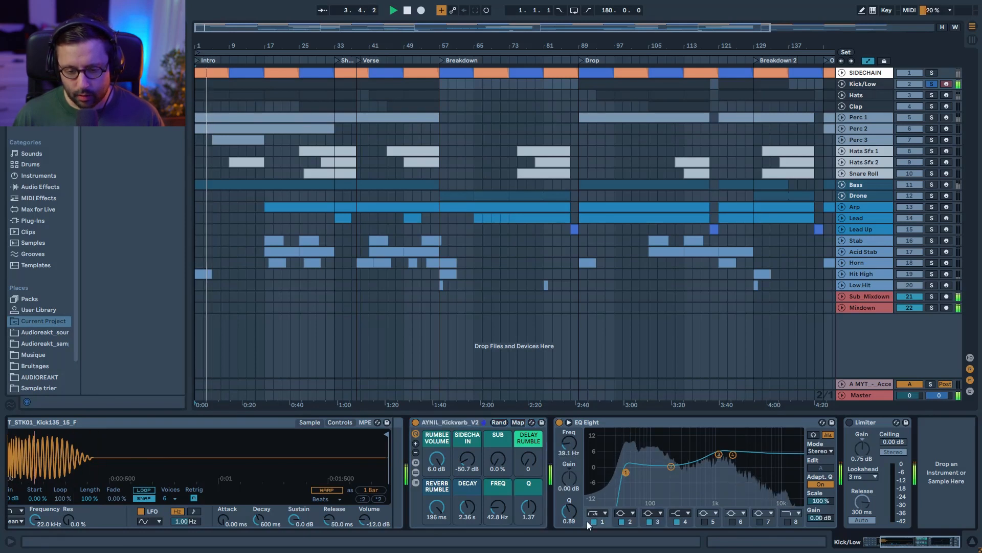
click(593, 522)
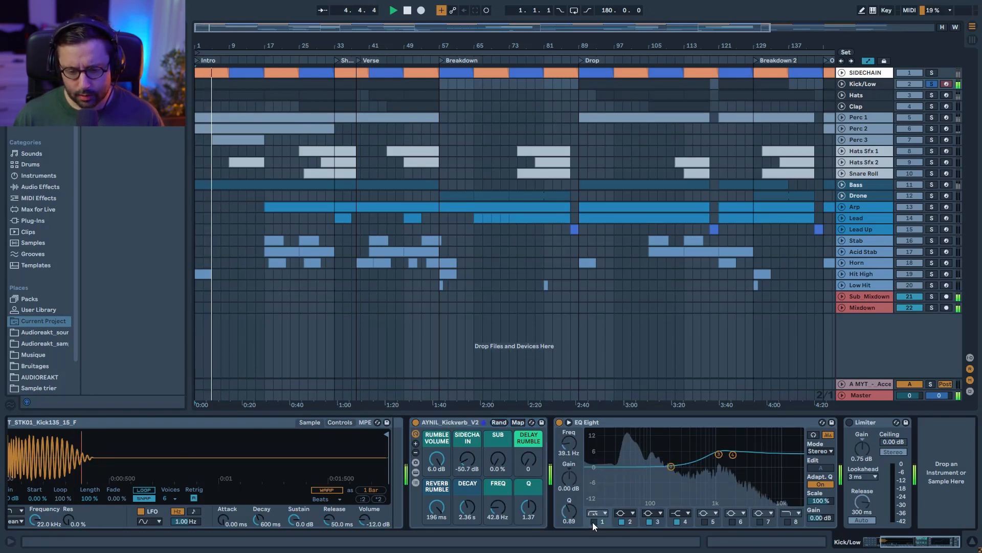
click(593, 522)
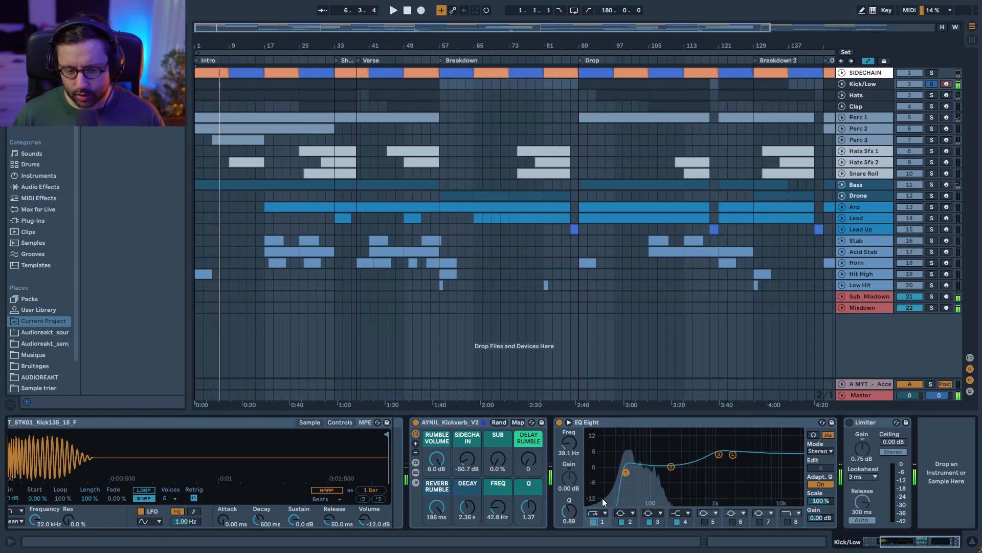
click(569, 518)
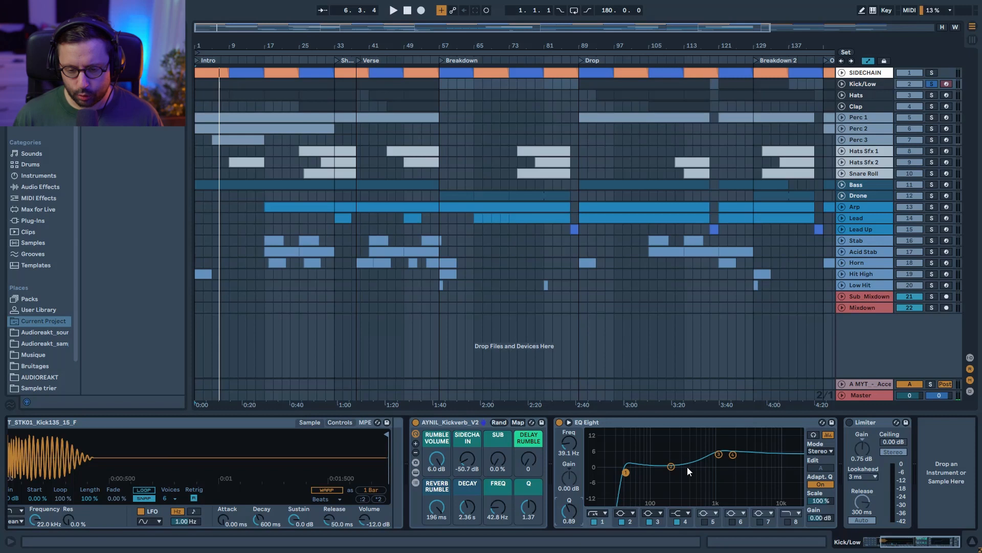
Inspect EQ Eight bands 4 and 3, and compare the soloed kick with both bands off and back on.
click(732, 455)
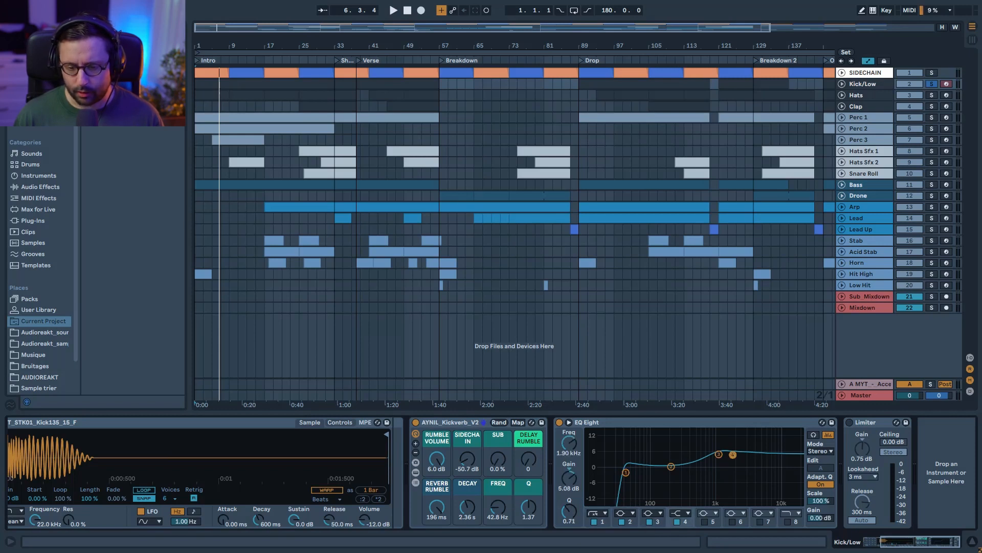
click(719, 455)
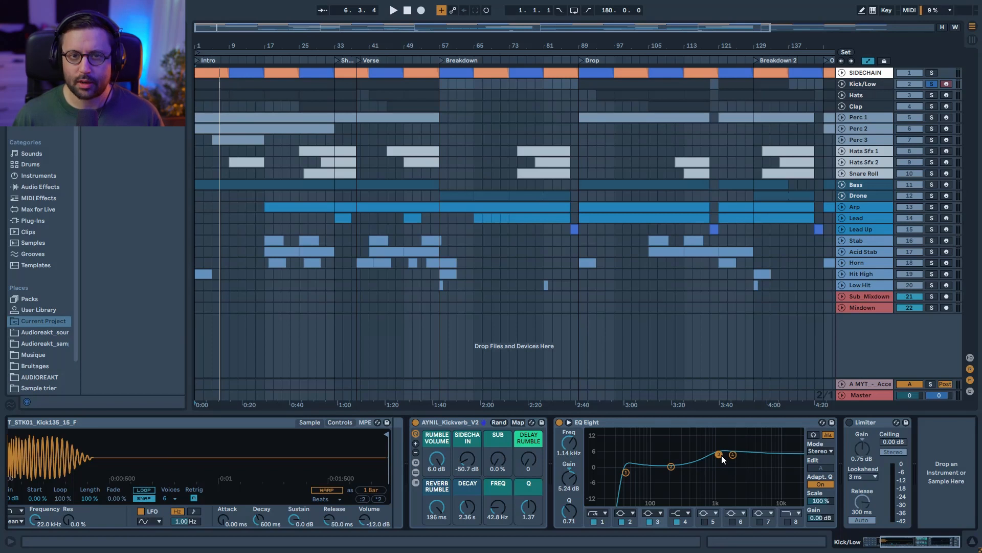
key(space)
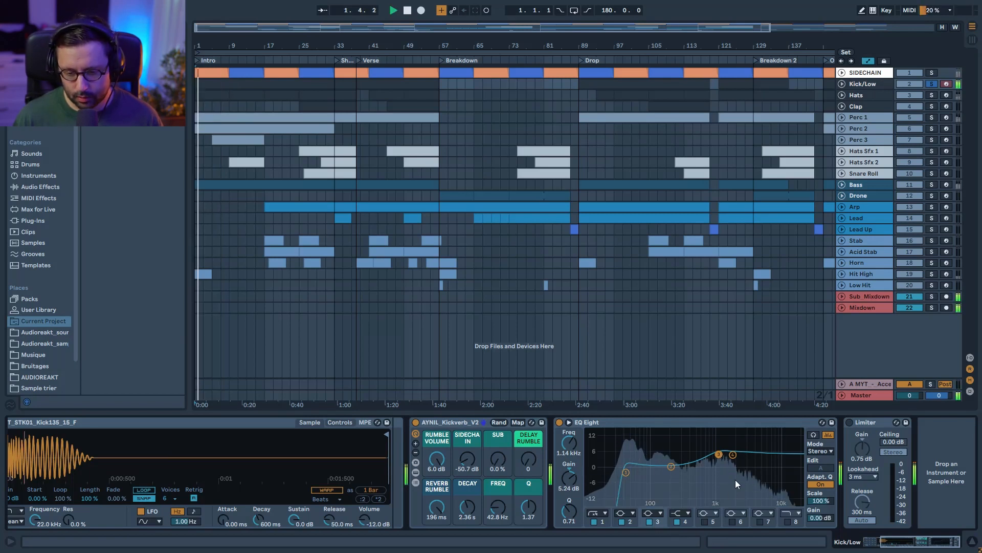
click(650, 521)
click(678, 521)
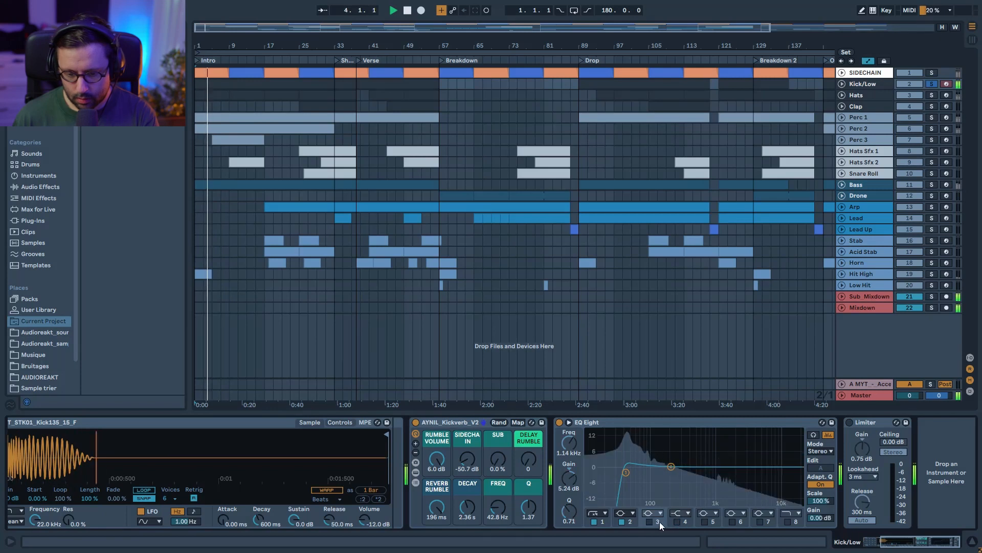
click(650, 521)
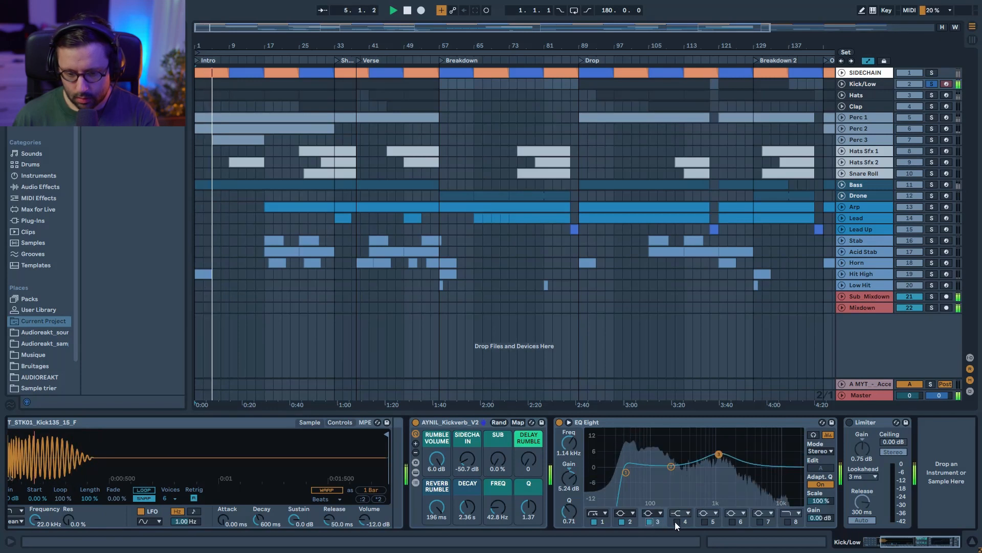
click(678, 521)
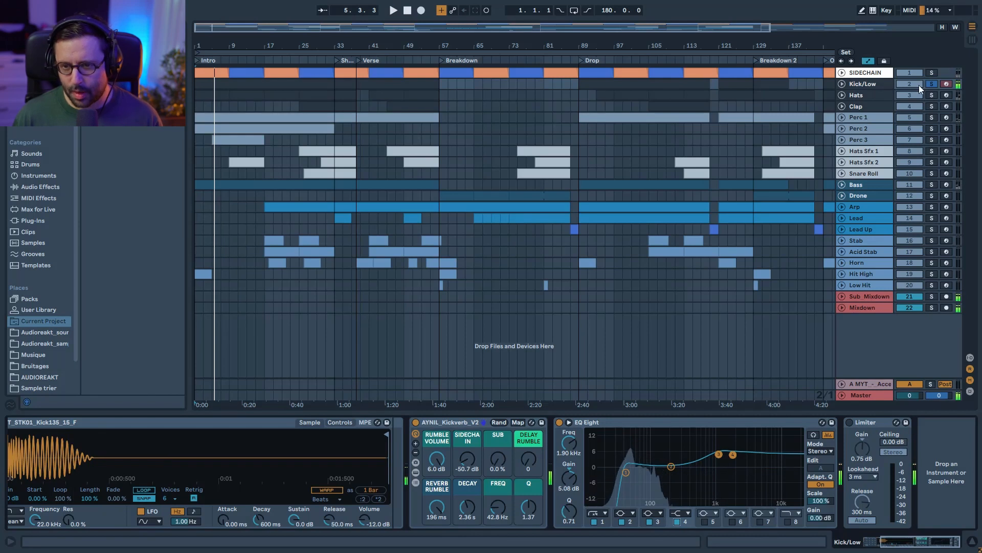
Unsolo Kick/Low and compare the full mix with the kick's EQ bands 3 and 4 off and back on.
click(932, 84)
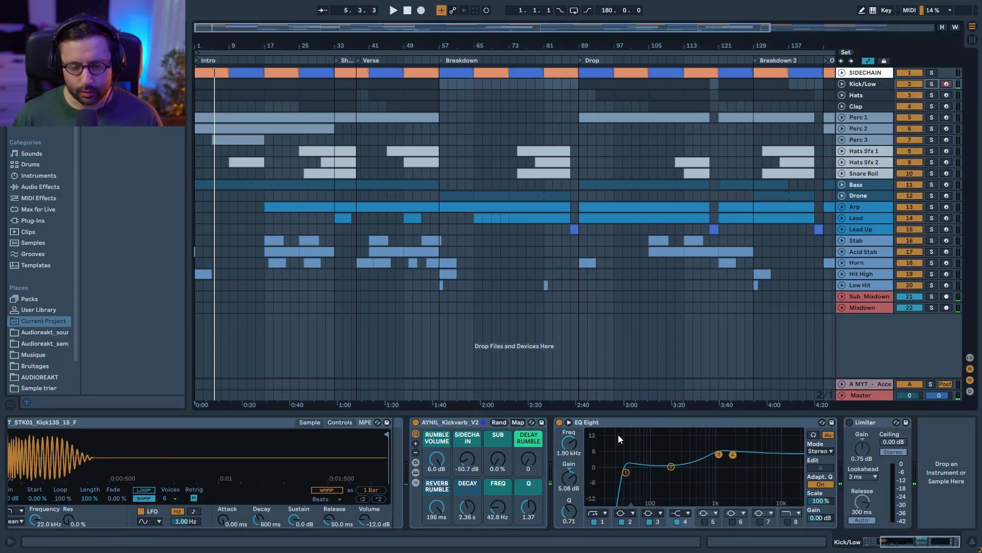
key(space)
click(650, 521)
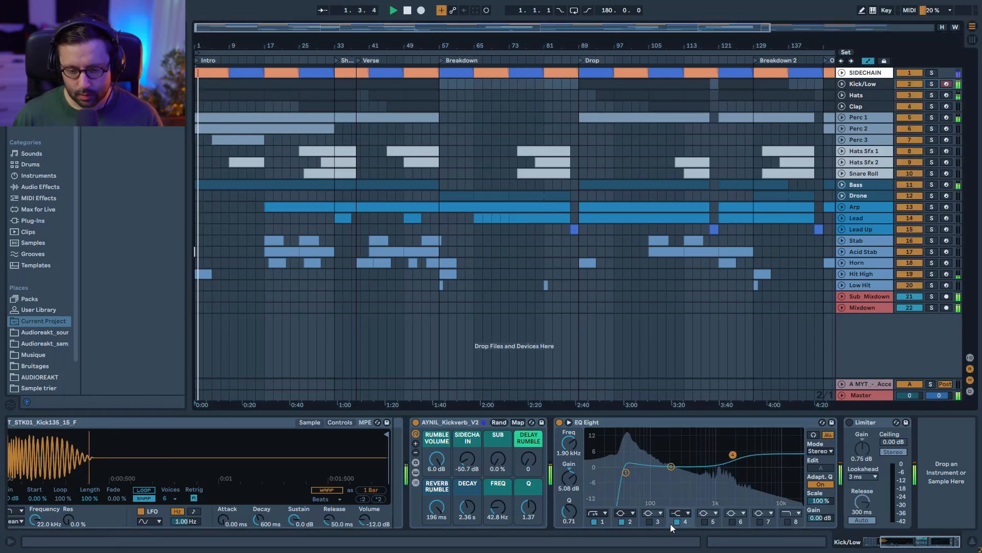
click(677, 522)
click(650, 521)
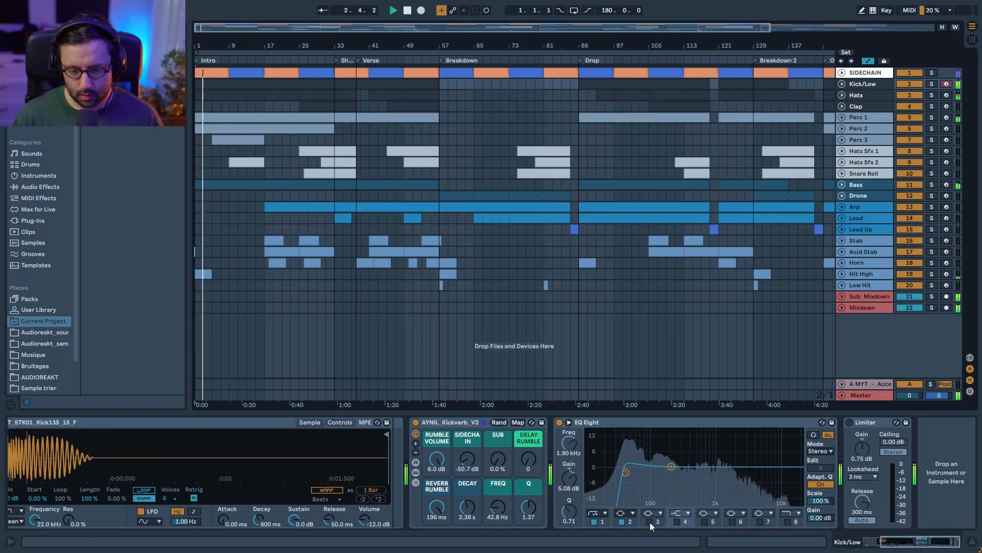
click(677, 521)
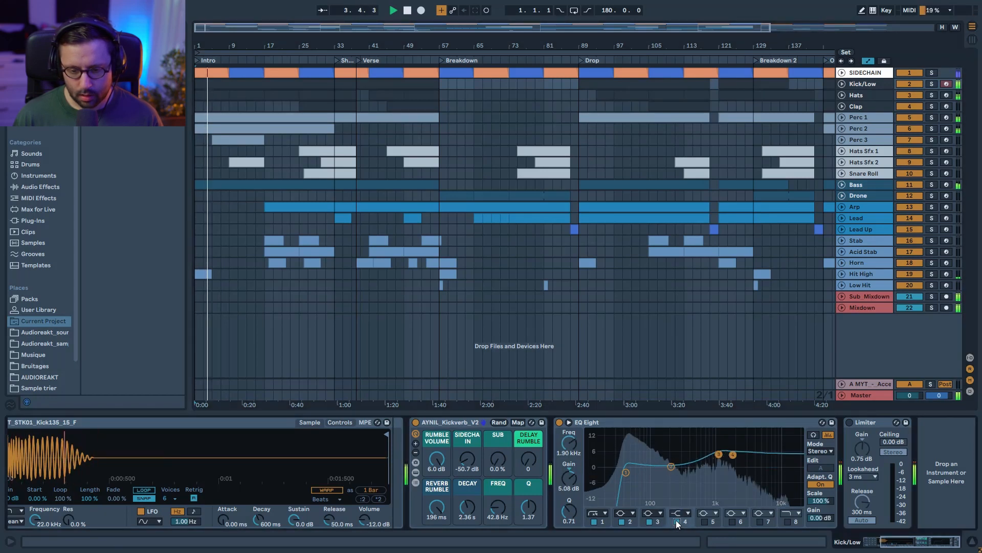
Enable the Limiter on the kick and compare the soloed Kick/Low track with the Limiter off and on.
click(850, 422)
key(space)
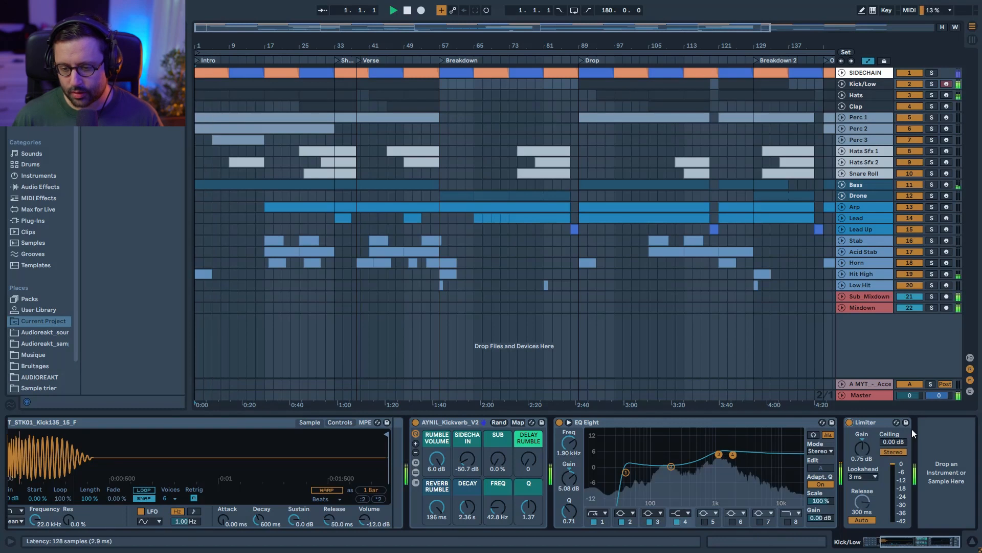
click(932, 84)
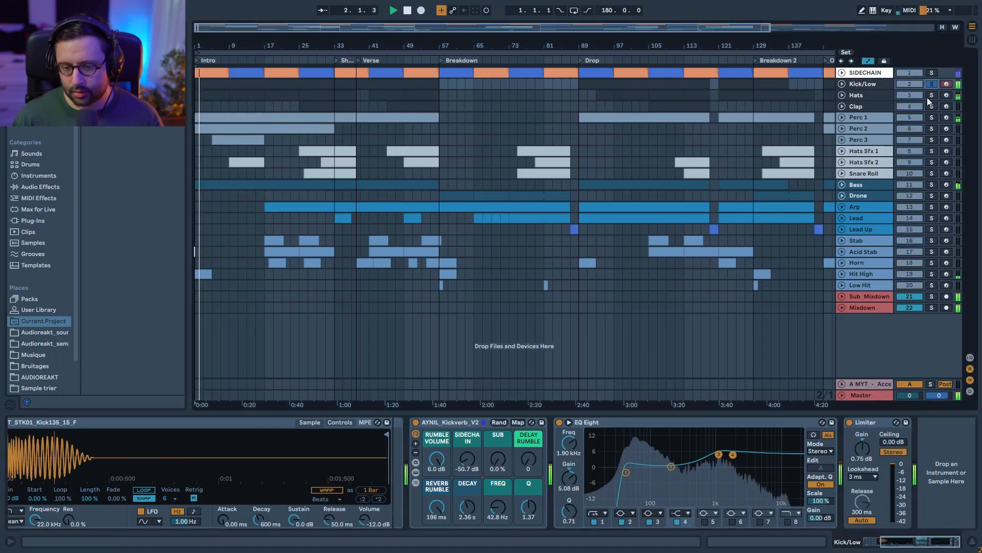
click(851, 423)
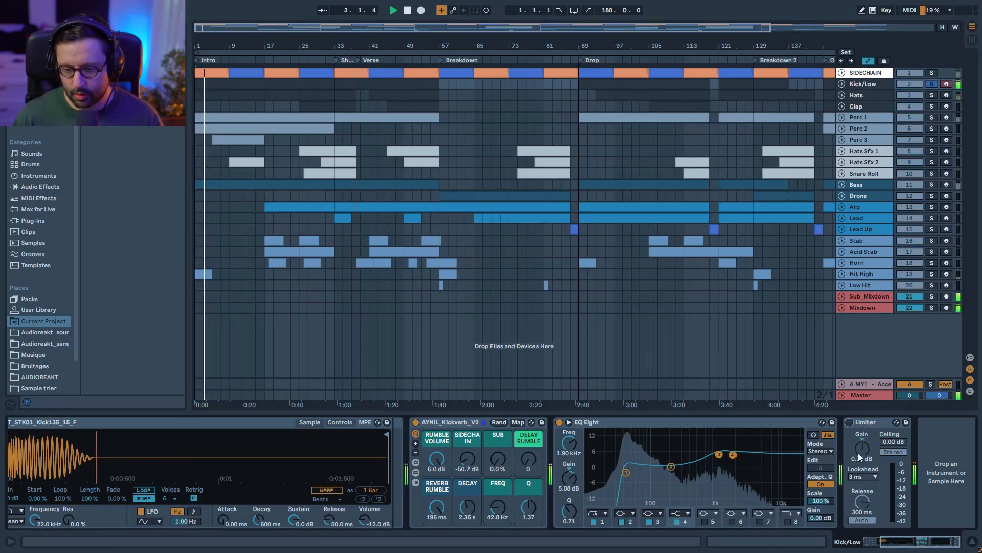
click(850, 424)
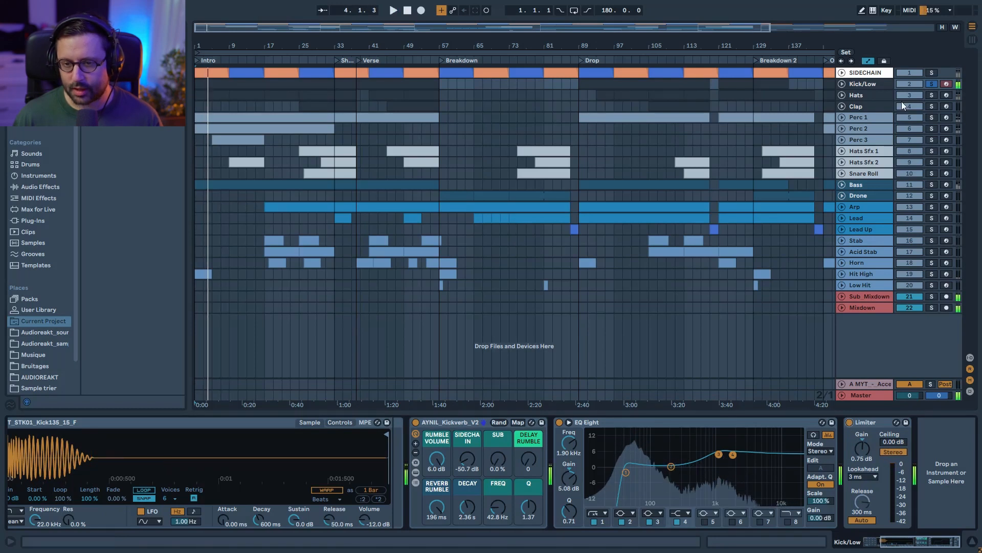
Solo the Hats track and play its clip at bar 49 in an 8-bar loop.
click(932, 95)
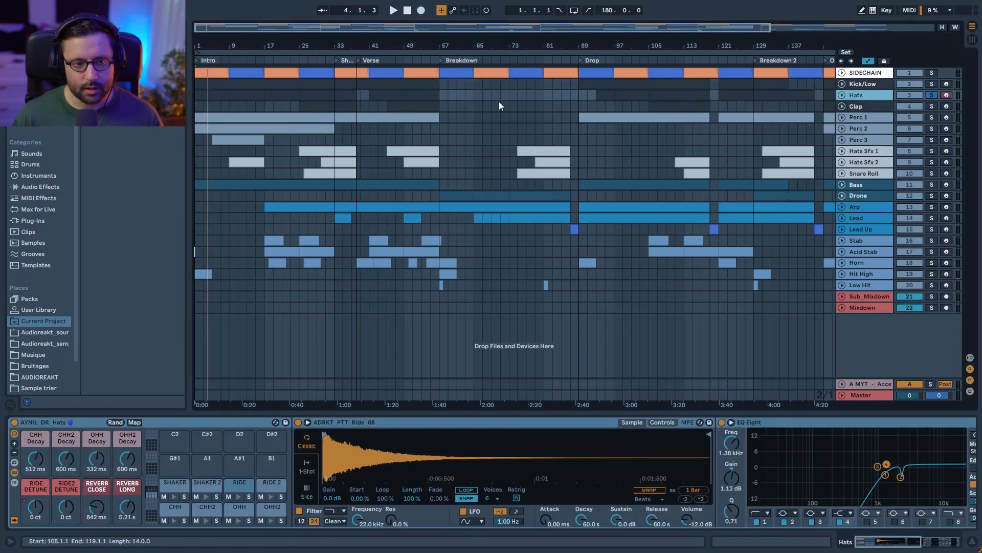
click(429, 95)
key(ctrl+l)
key(space)
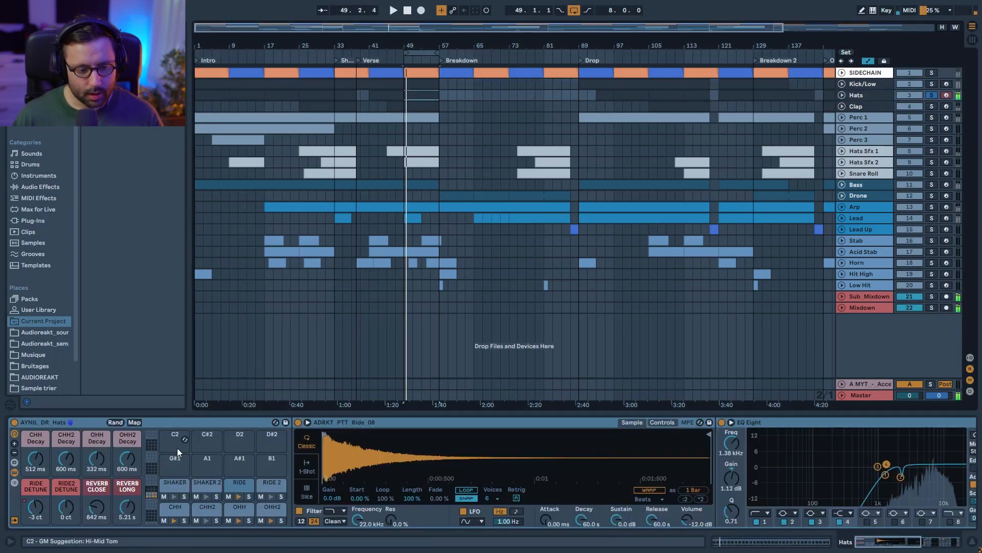
key(space)
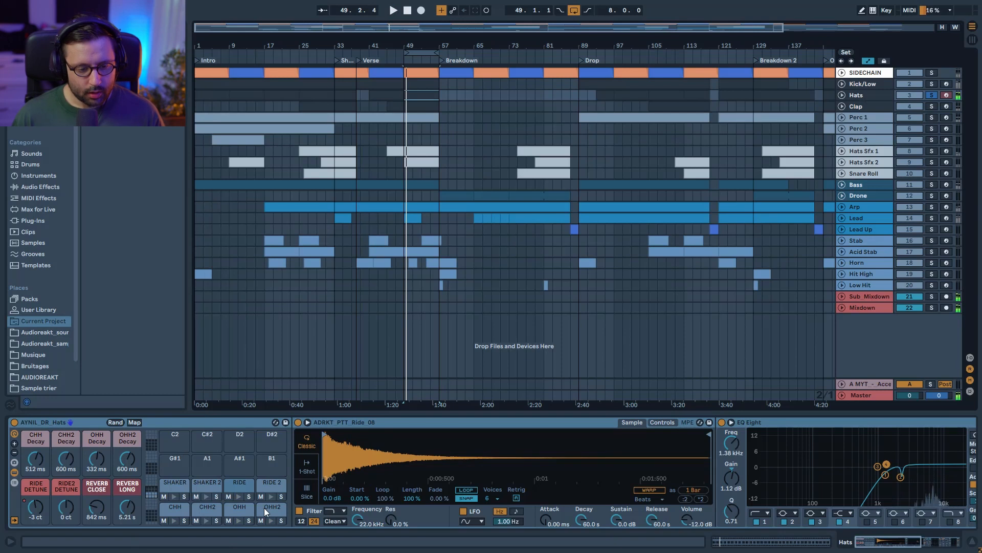
Browse the OHH2 and RIDE pads in the Hats rack, solo the CHH pad and play it.
click(265, 510)
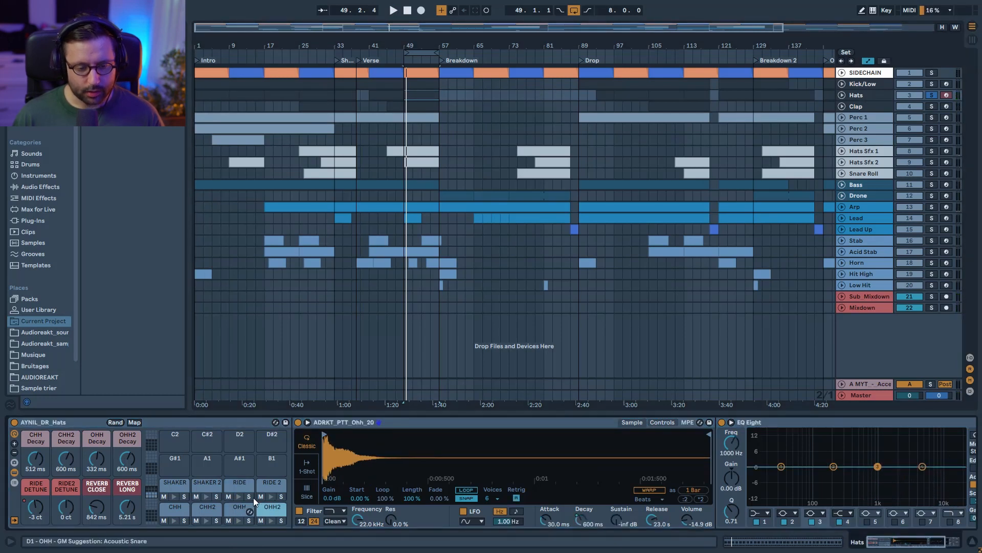
click(242, 486)
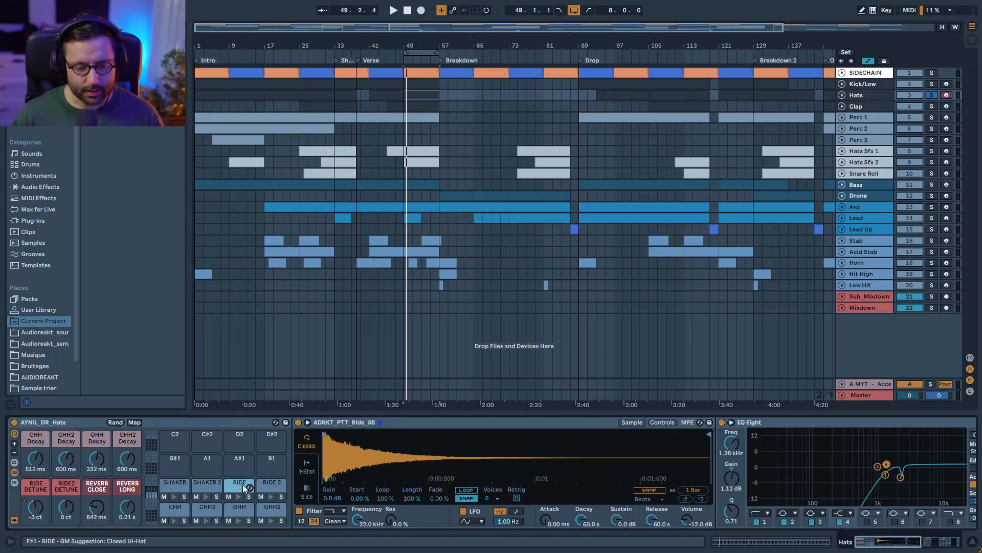
click(184, 520)
click(176, 511)
key(space)
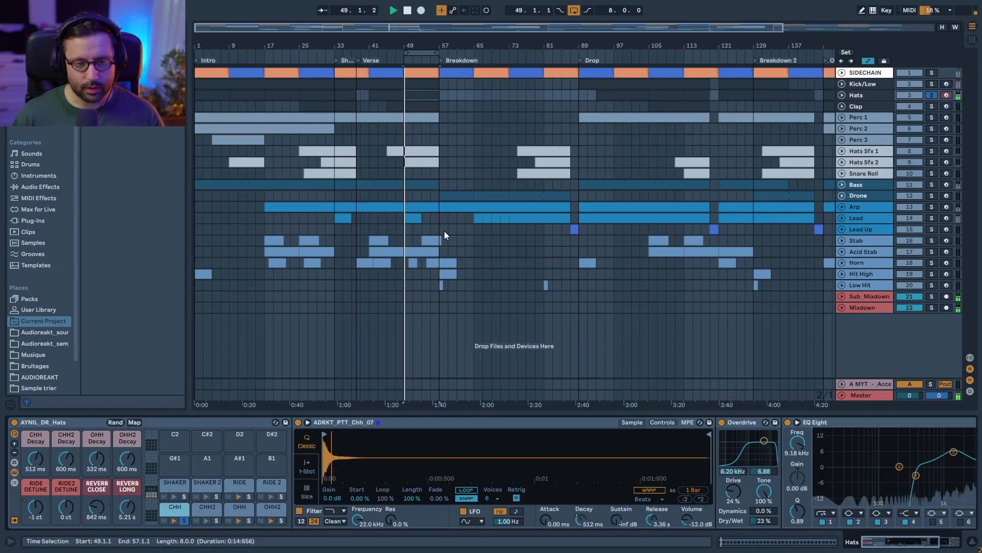
Open the Hats clip at bar 49 in the note editor, select all its CHH notes and inspect their pattern.
double_click(425, 99)
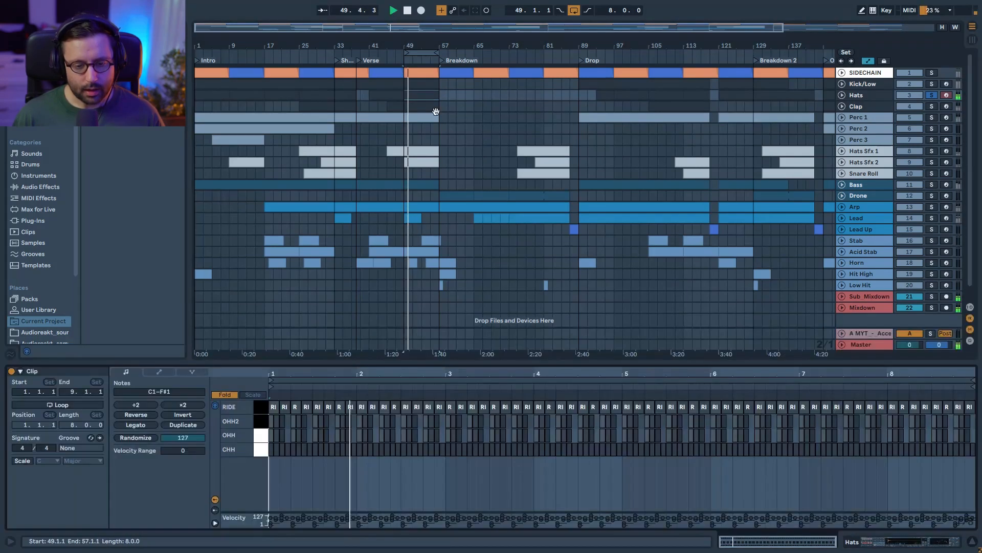
click(262, 449)
mouse_move(302, 374)
mouse_down()
mouse_move(302, 409)
mouse_move(302, 384)
mouse_up()
key(space)
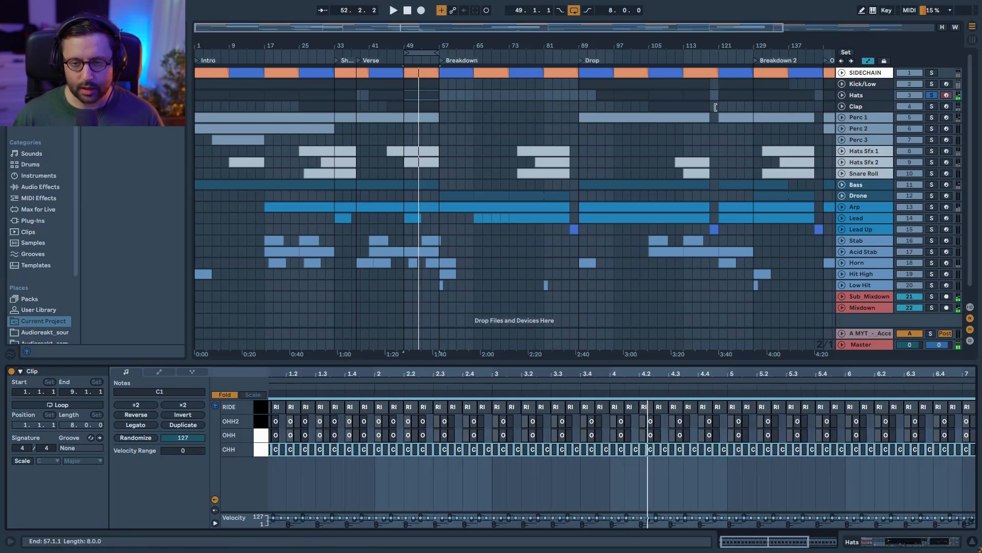
Turn off the CHH's EQ Eight and compare the soloed sound with Overdrive off and back on.
click(852, 96)
scroll(587, 423, right, 6)
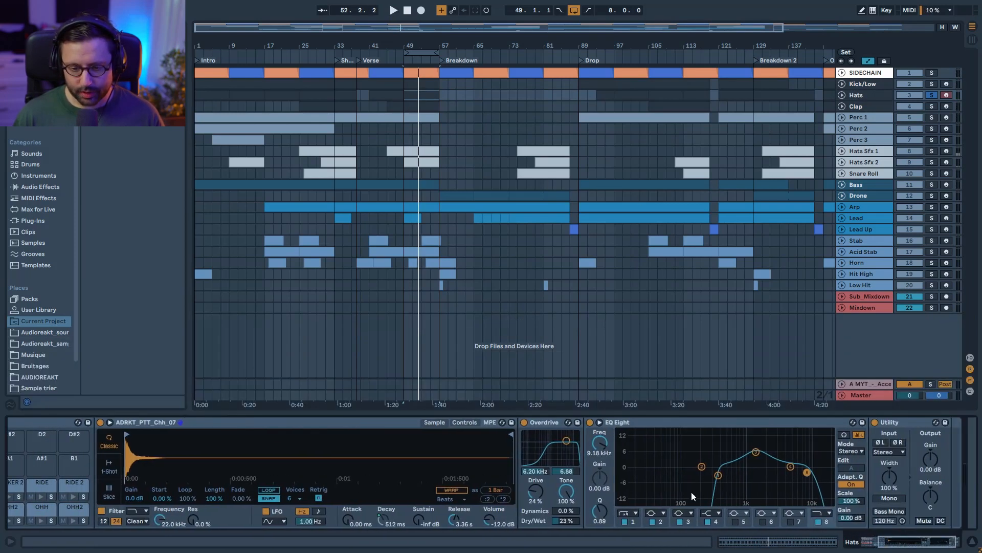
click(590, 422)
click(525, 422)
key(space)
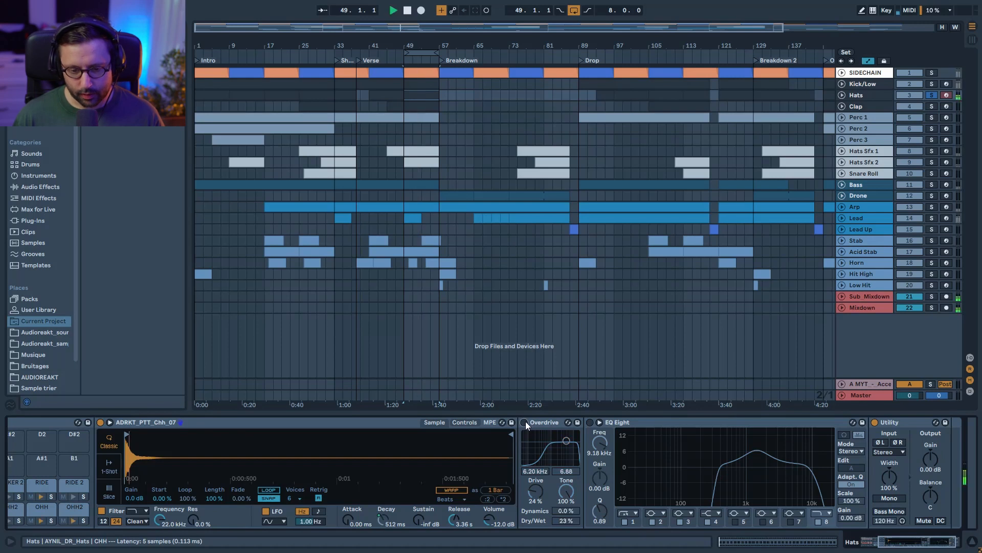
click(524, 423)
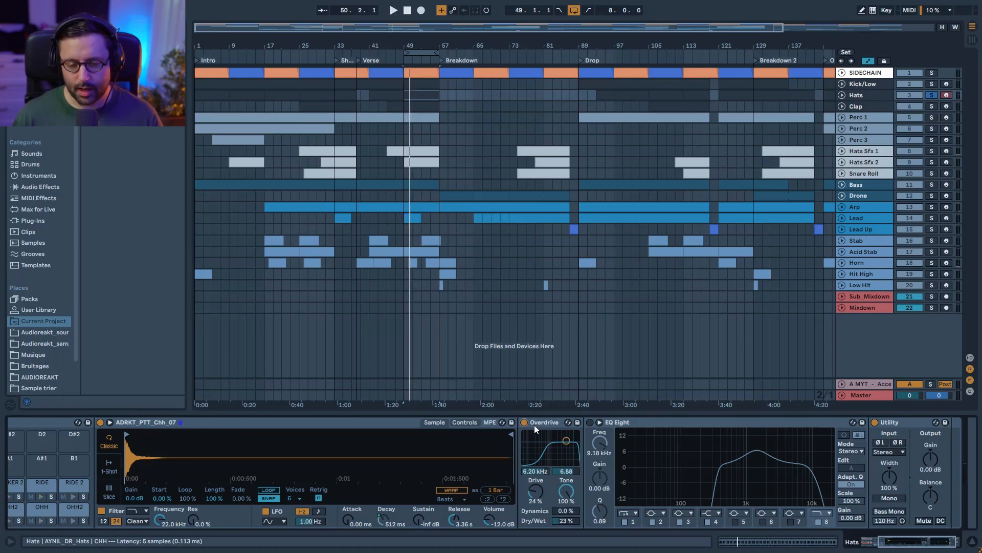
Re-enable the CHH's EQ Eight during playback and compare the sound with it off and on.
key(space)
click(591, 423)
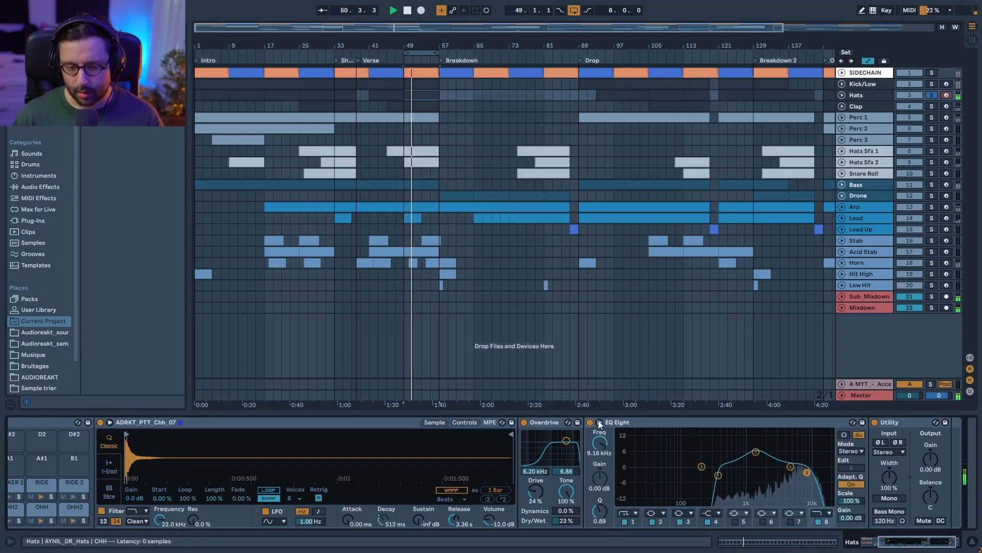
click(590, 423)
click(592, 423)
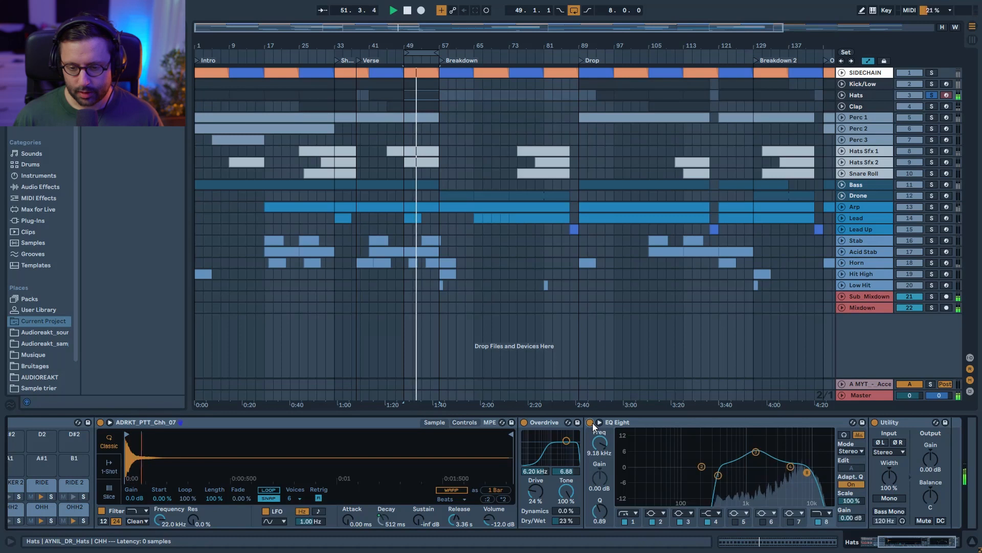
Select band 3 of the CHH's EQ Eight and compare the sound with the band off and back on.
click(755, 453)
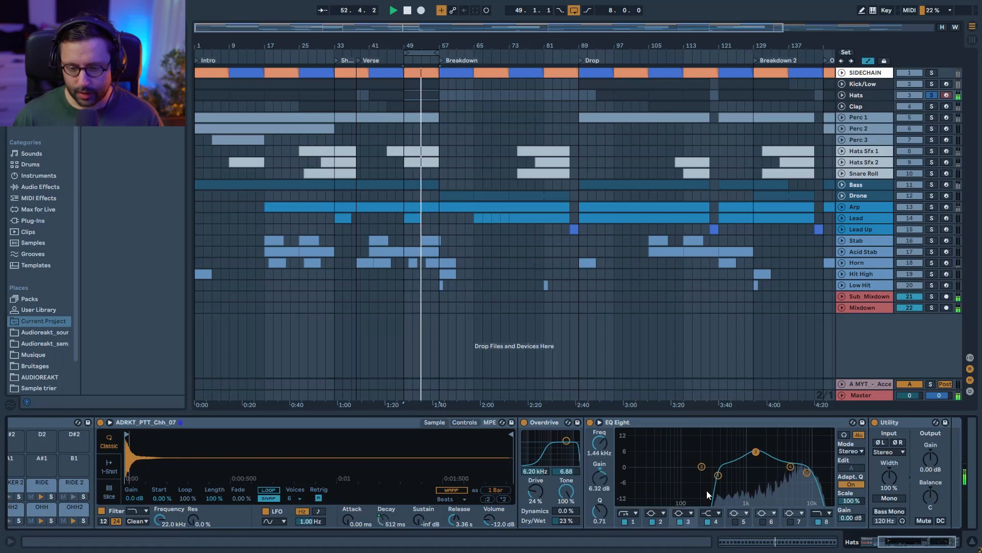
click(680, 521)
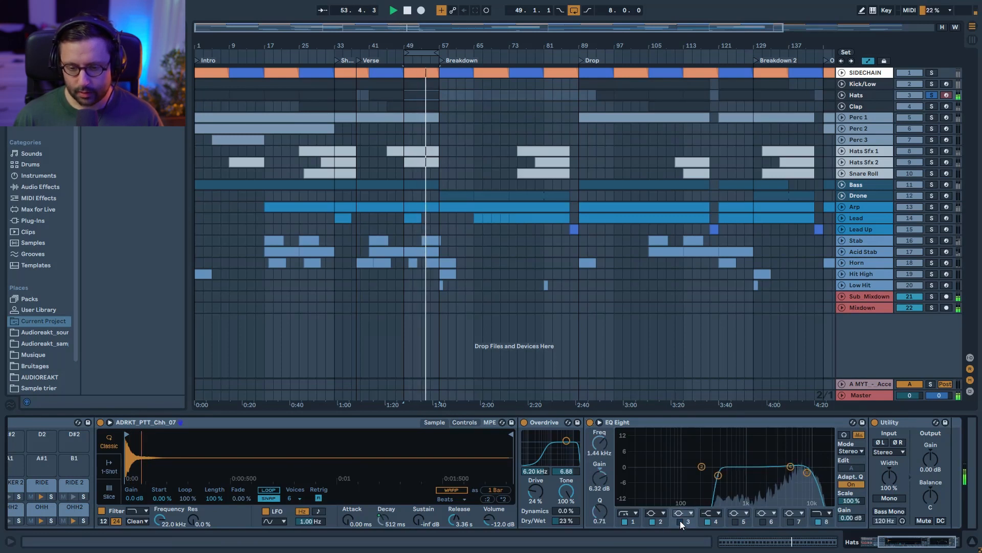
click(680, 521)
key(space)
Show the Hats rack's chains with sends and return chains, and audition the CHH while setting its Send-a to -12.8 dB.
click(12, 483)
click(20, 483)
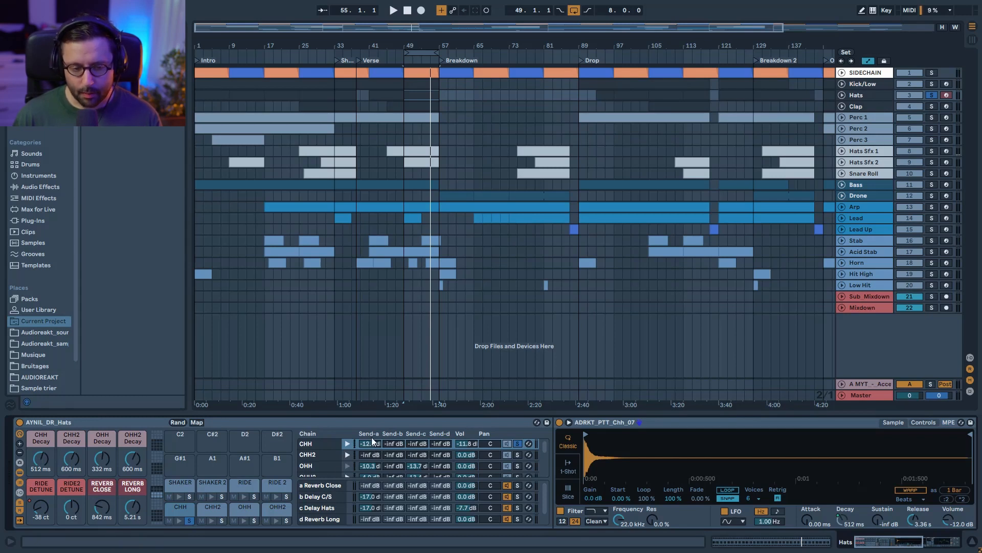
mouse_move(370, 443)
mouse_down()
mouse_move(371, 452)
mouse_move(370, 444)
mouse_up()
key(space)
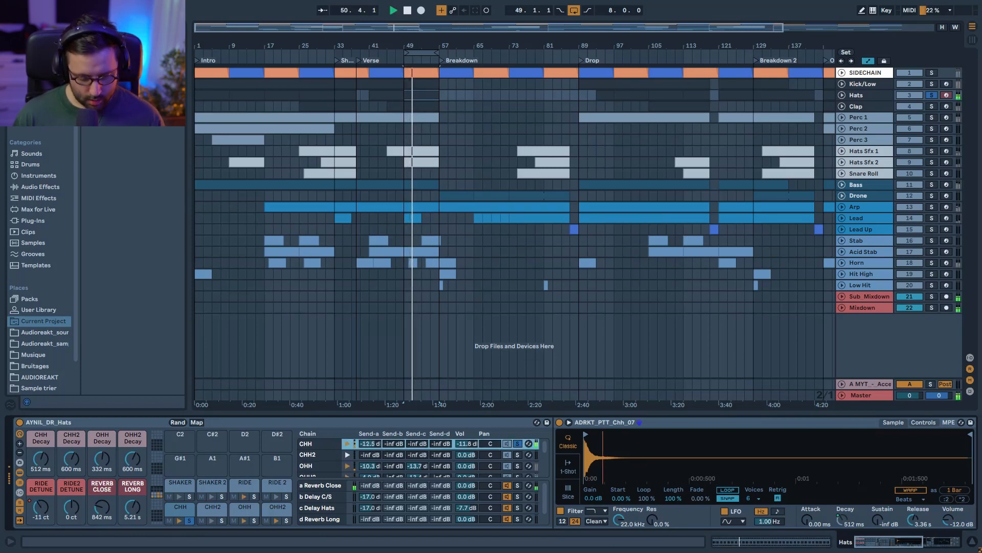
key(space)
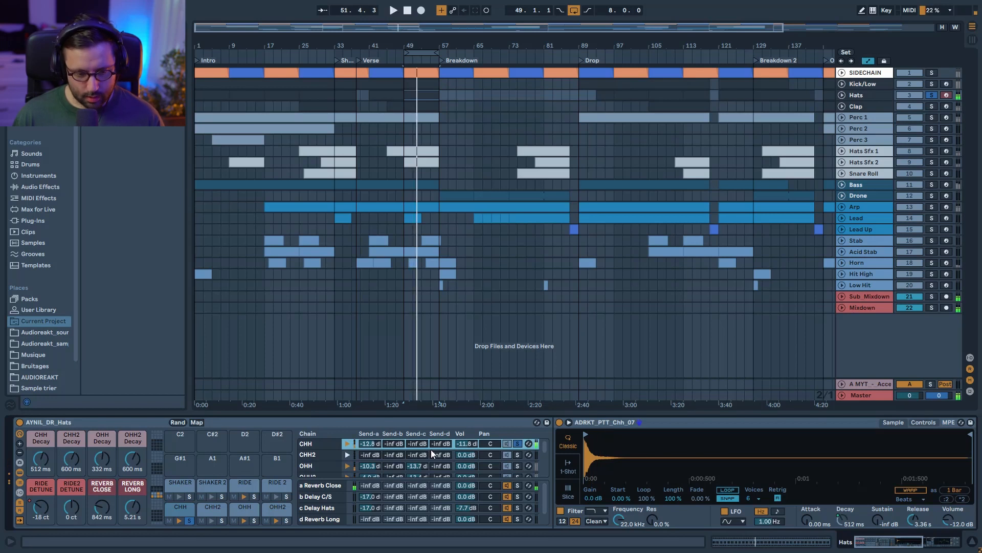
key(space)
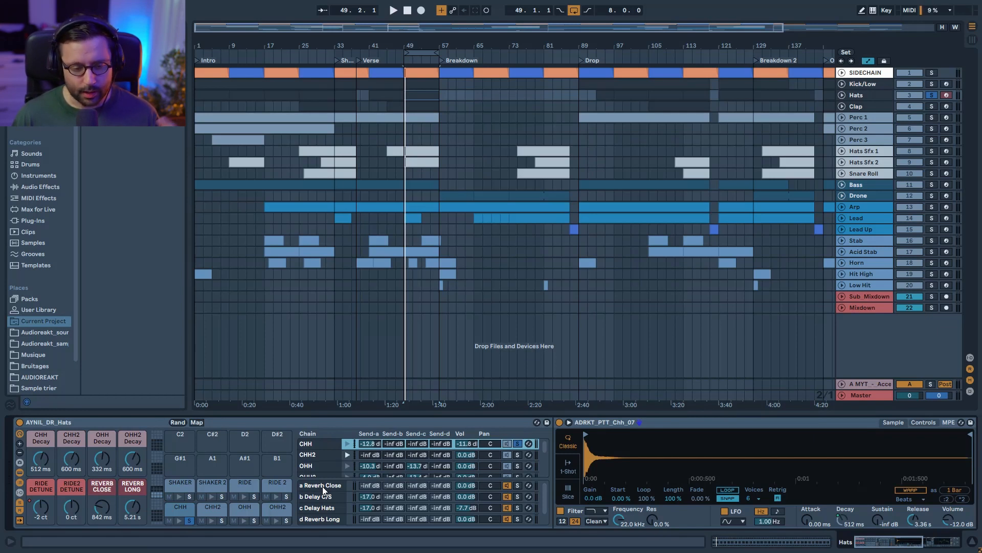
Solo the OHH pad and play the Hats clip at bar 17 in an 8-bar loop.
click(244, 508)
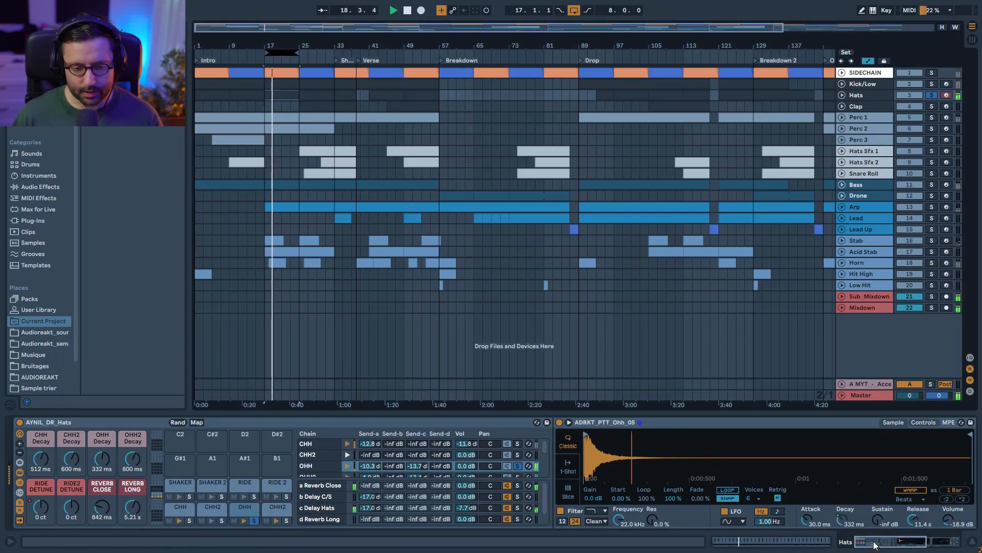
drag(882, 542, 891, 541)
key(space)
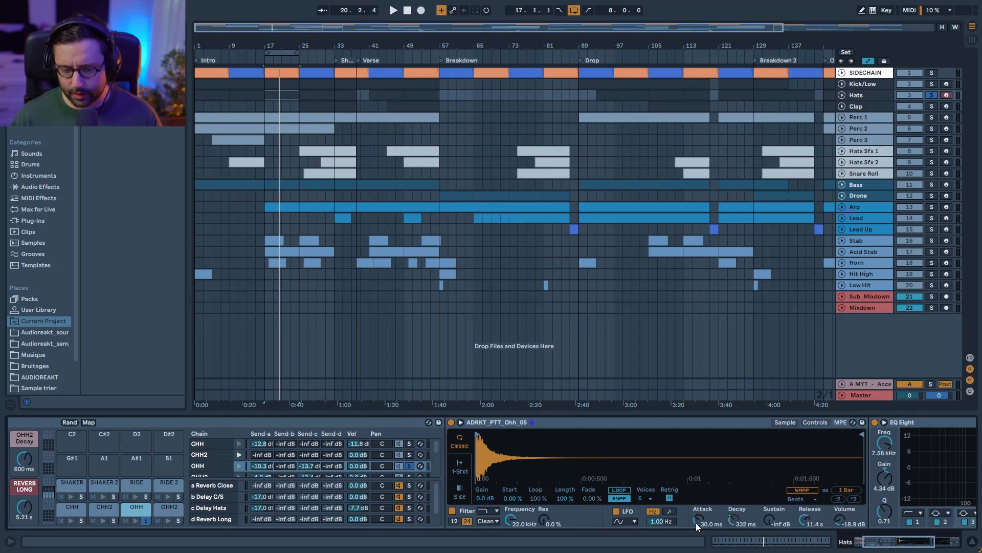
Try the OHH with its attack at 0 ms during playback, and undo the attack change.
drag(697, 518, 697, 542)
key(space)
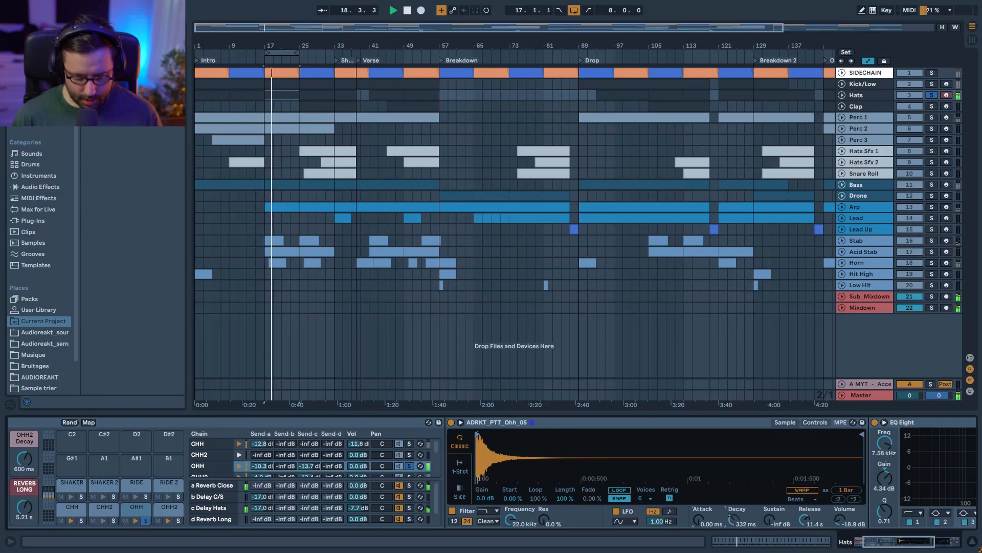
key(ctrl+z)
key(space)
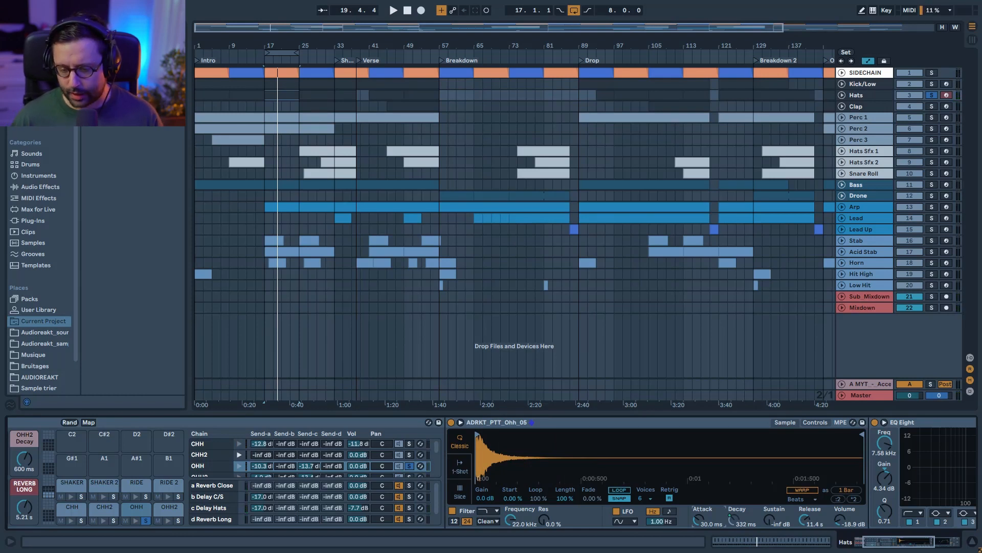
Compare the soloed OHH with its EQ Eight off and back on.
drag(901, 542, 925, 543)
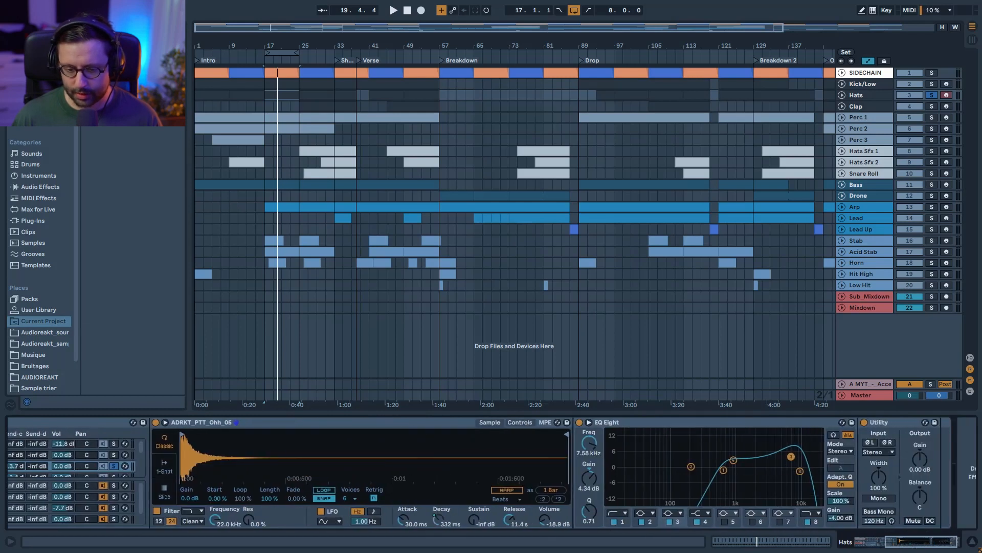
key(space)
click(579, 422)
click(579, 422)
key(space)
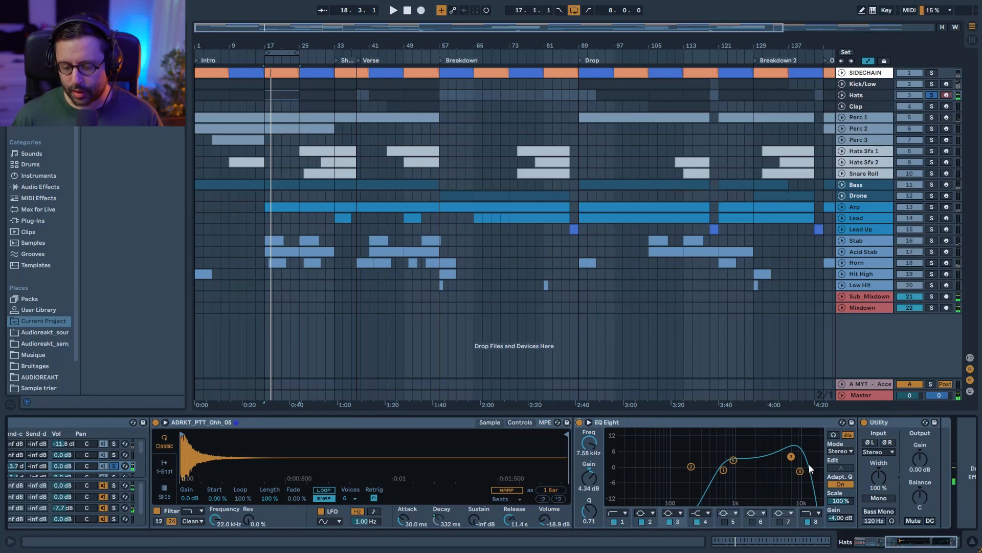
Compare the soloed OHH with the Delay Hats return chain off and back on.
drag(907, 541, 898, 545)
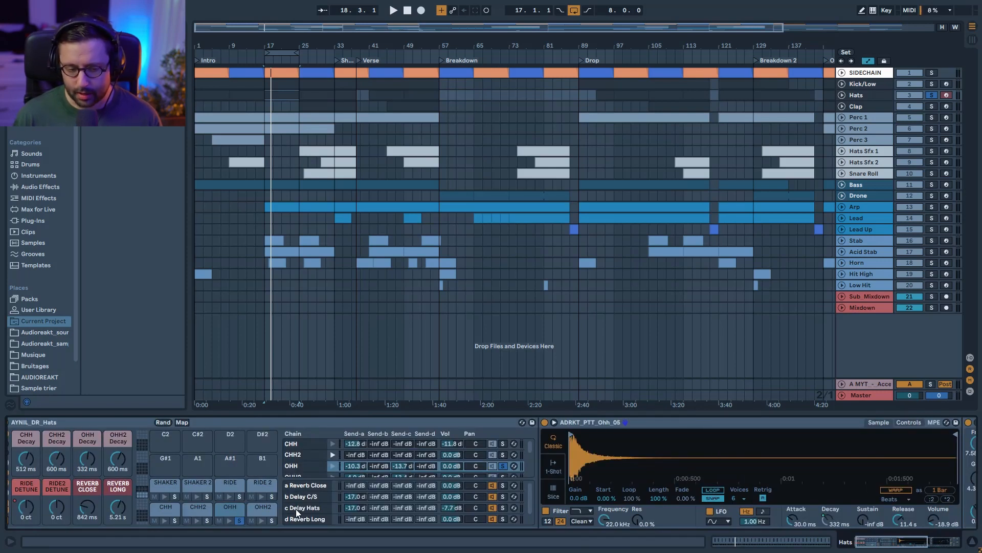
key(space)
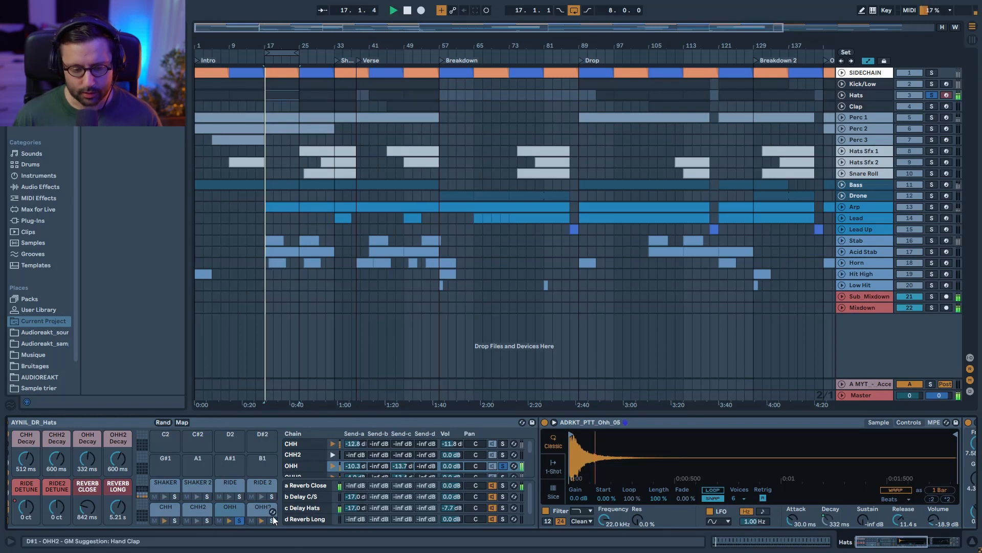
click(490, 509)
click(490, 510)
key(space)
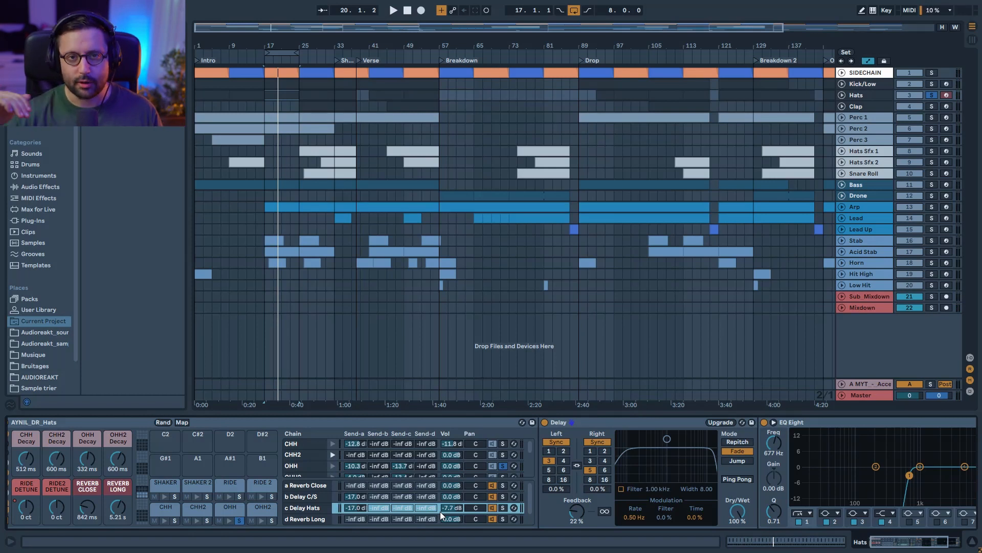
Solo the OHH2 chain, play it in the bar 17 loop and view its Simpler and EQ Eight.
click(434, 471)
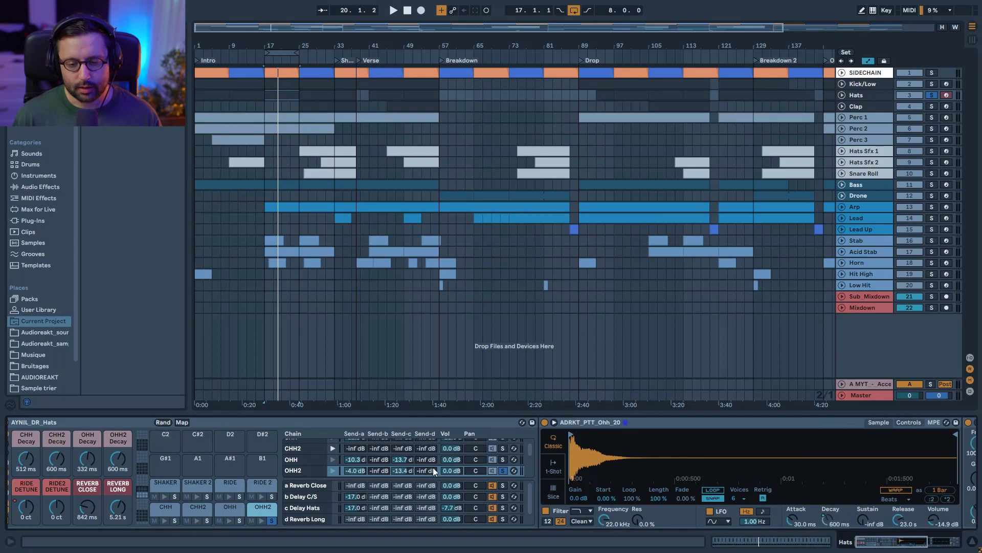
key(space)
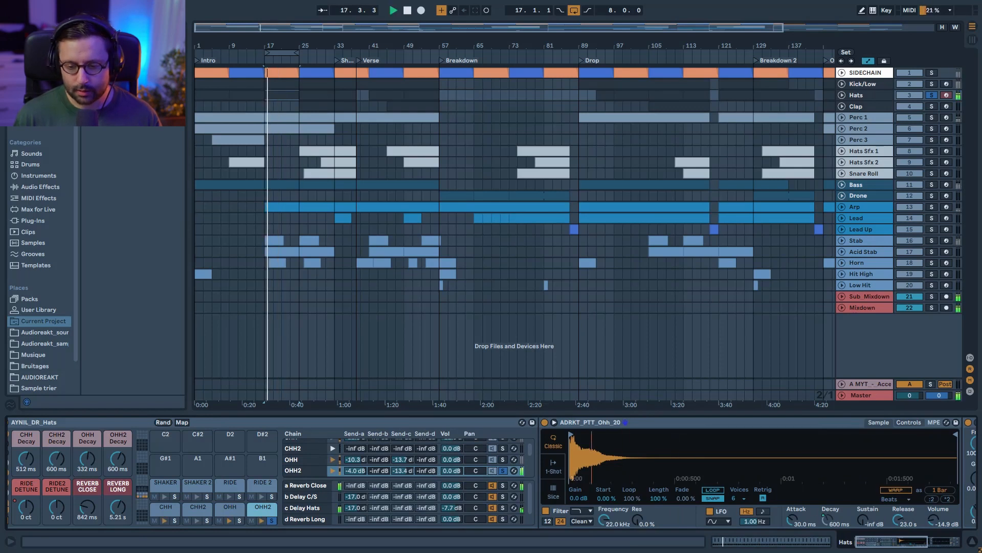
mouse_move(900, 548)
mouse_down()
mouse_move(931, 549)
mouse_move(916, 549)
mouse_up()
key(space)
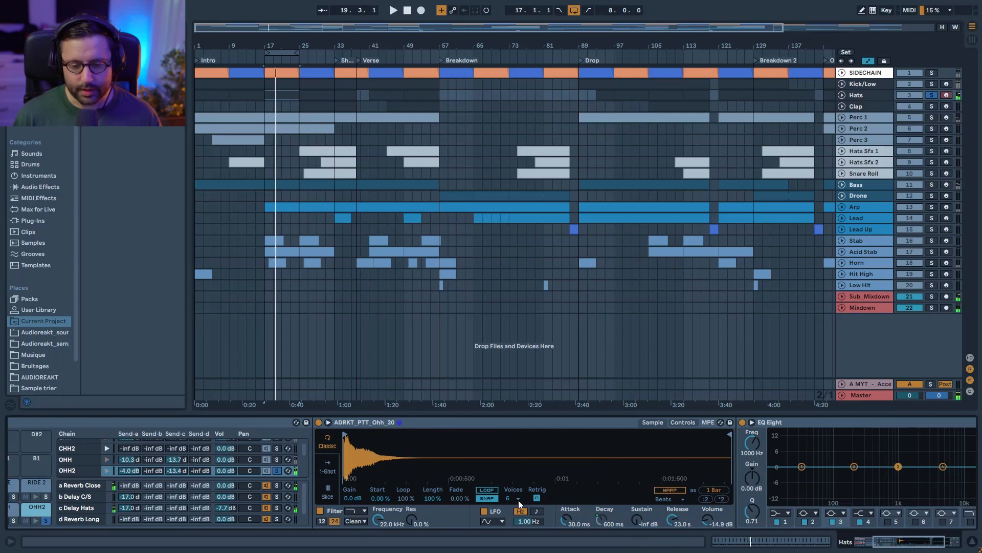
scroll(259, 507, up, 5)
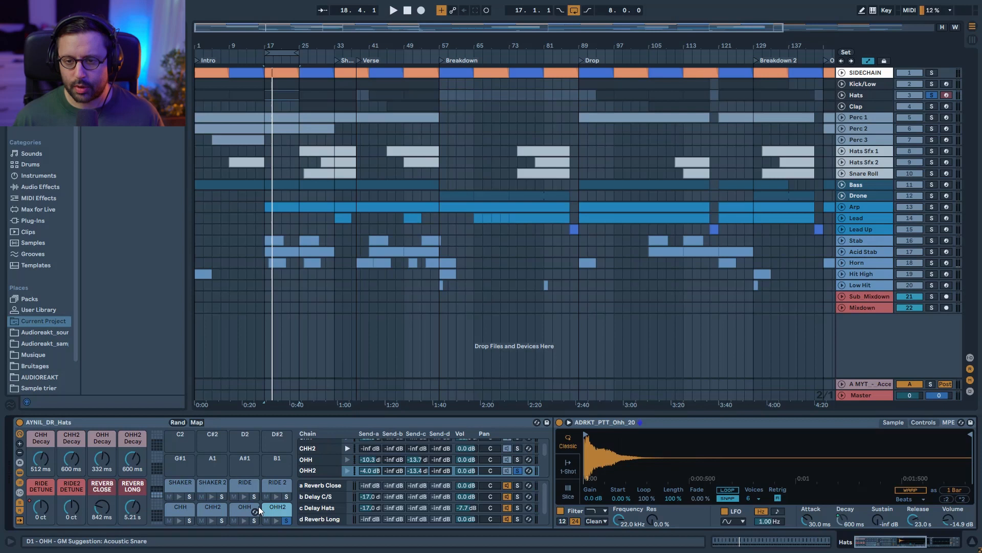
Unfold the Hats track, add OHH to the soloed OHH2, and audition the Hats clips at bars 9 and 17.
click(842, 95)
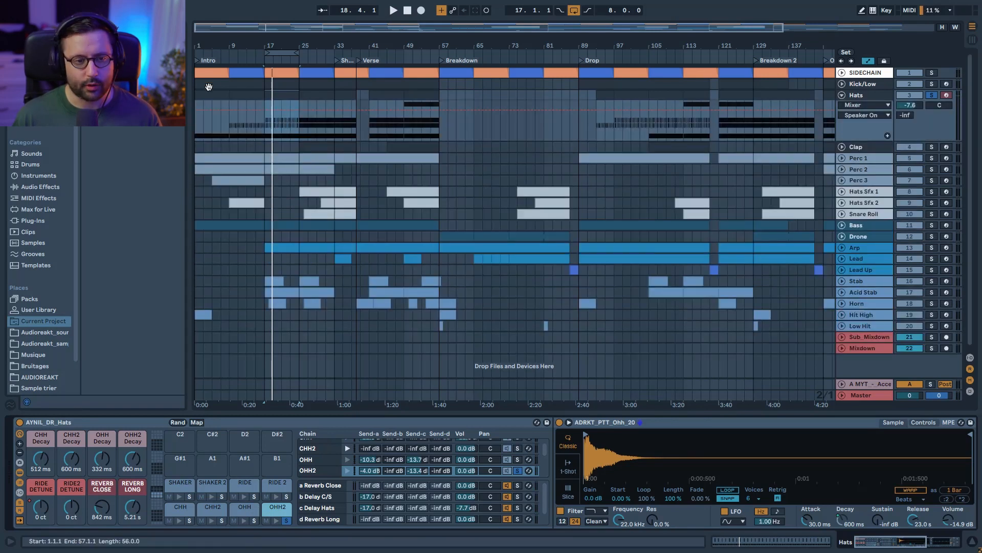
click(242, 95)
key(space)
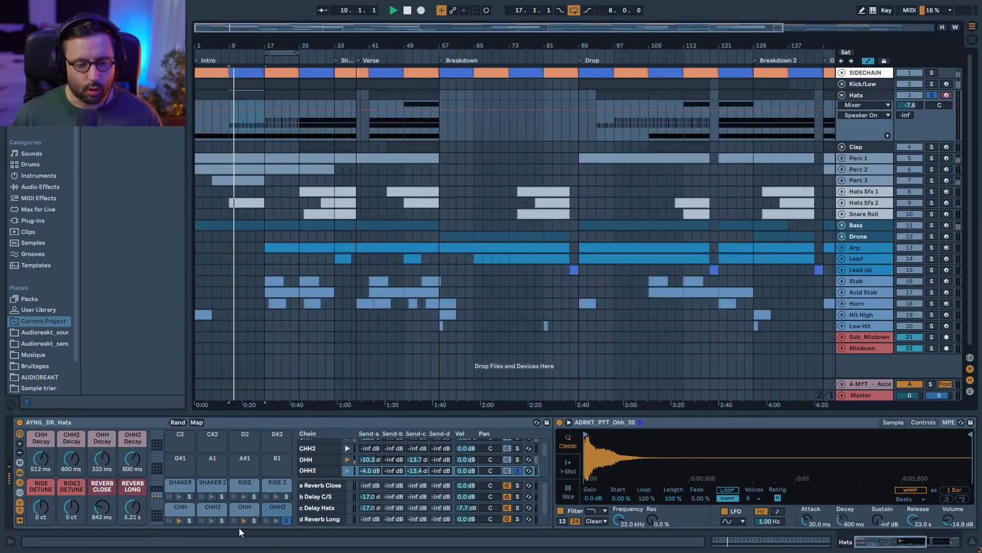
click(254, 520)
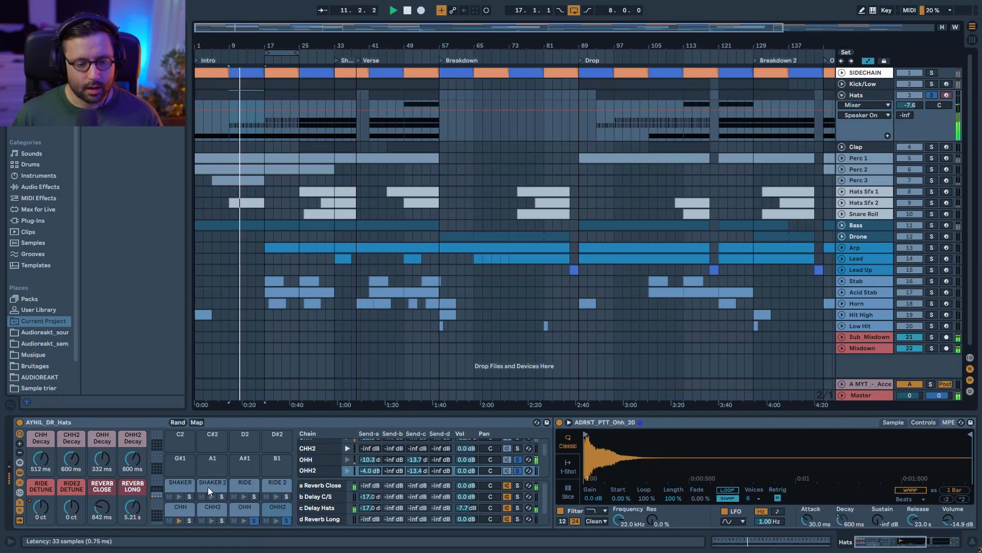
click(279, 95)
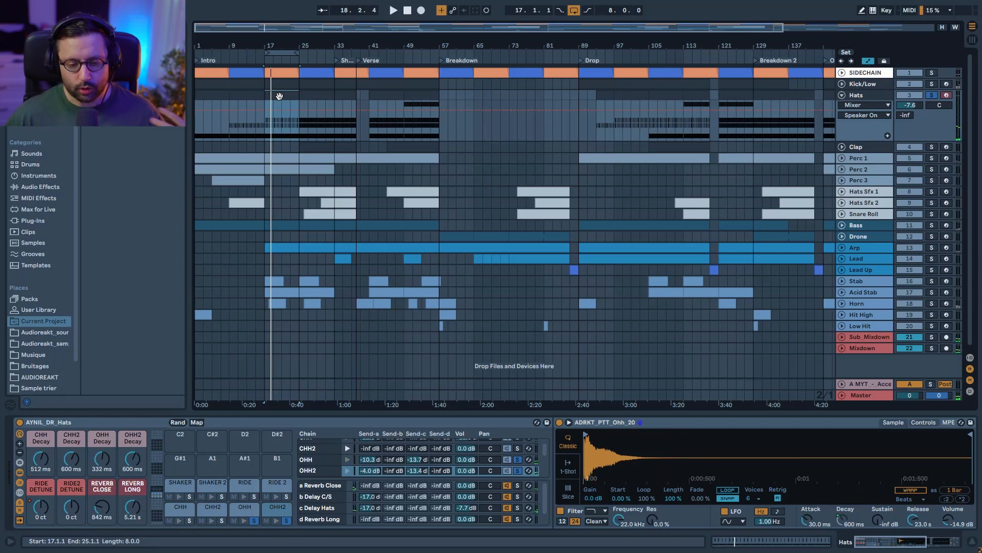
click(906, 533)
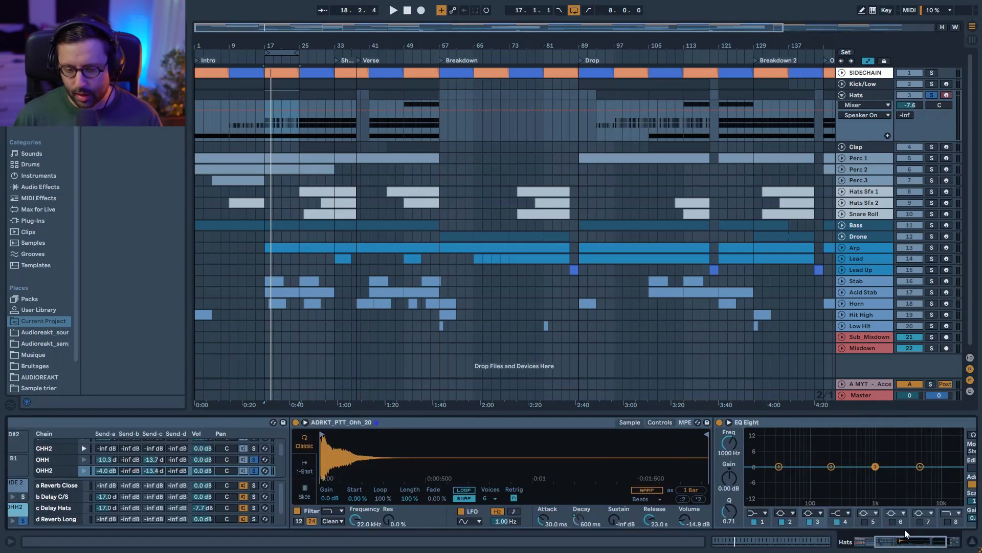
drag(918, 546, 883, 547)
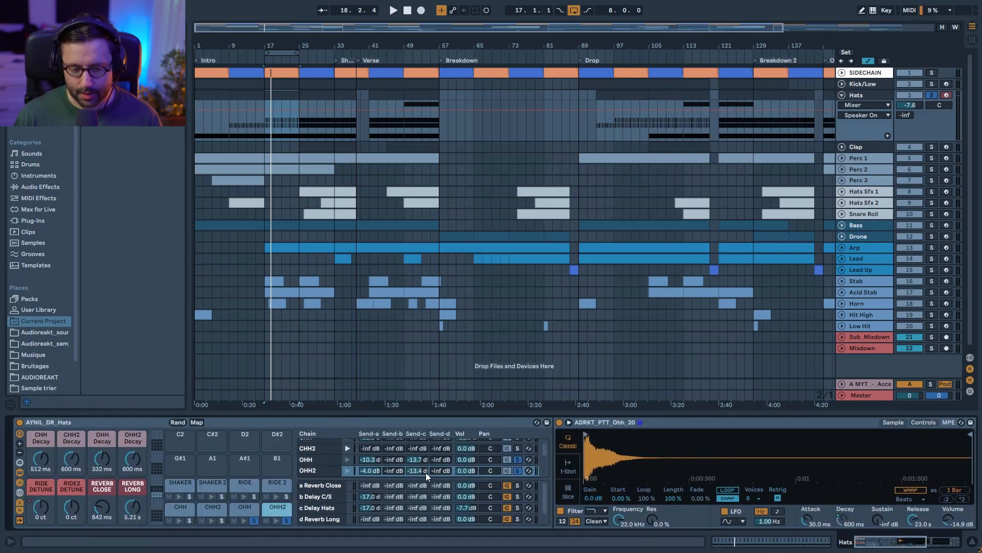
Solo the RIDE chain, play the Hats clip at bar 49 and view the chain's EQ Eight, Stereo Width and Compressor.
click(248, 487)
click(408, 94)
key(space)
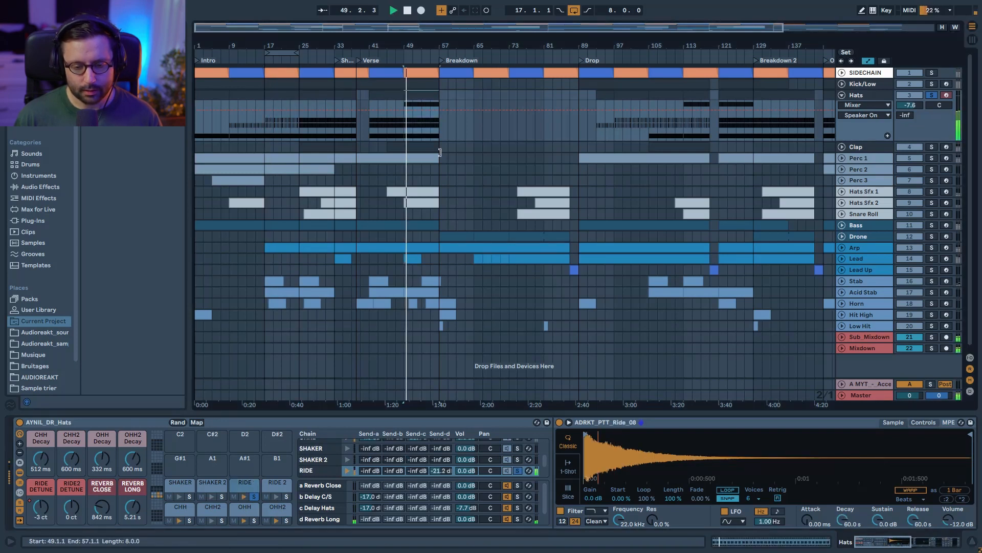
drag(880, 540, 922, 541)
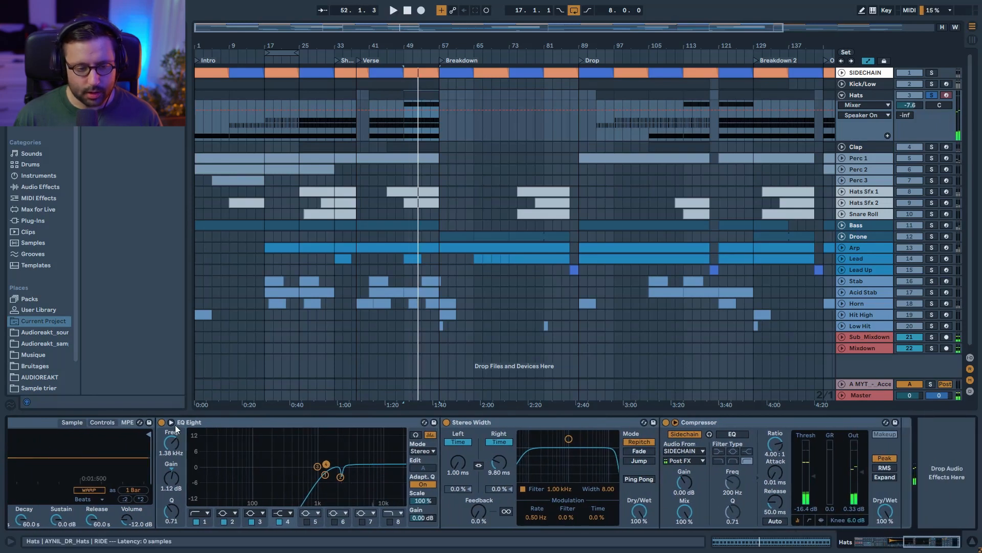
Compare the playing RIDE with its EQ Eight band 2 off and back on.
key(space)
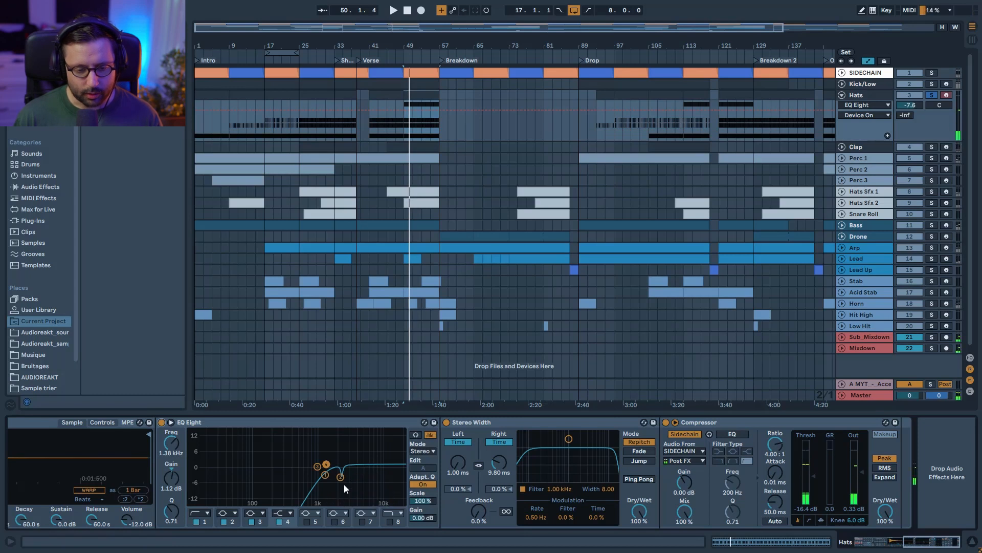
click(226, 522)
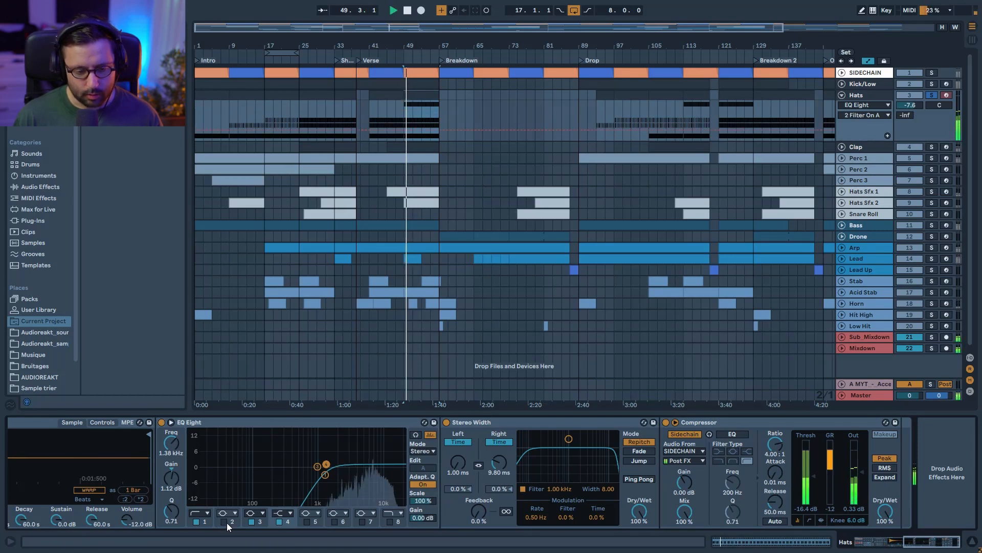
click(226, 522)
key(space)
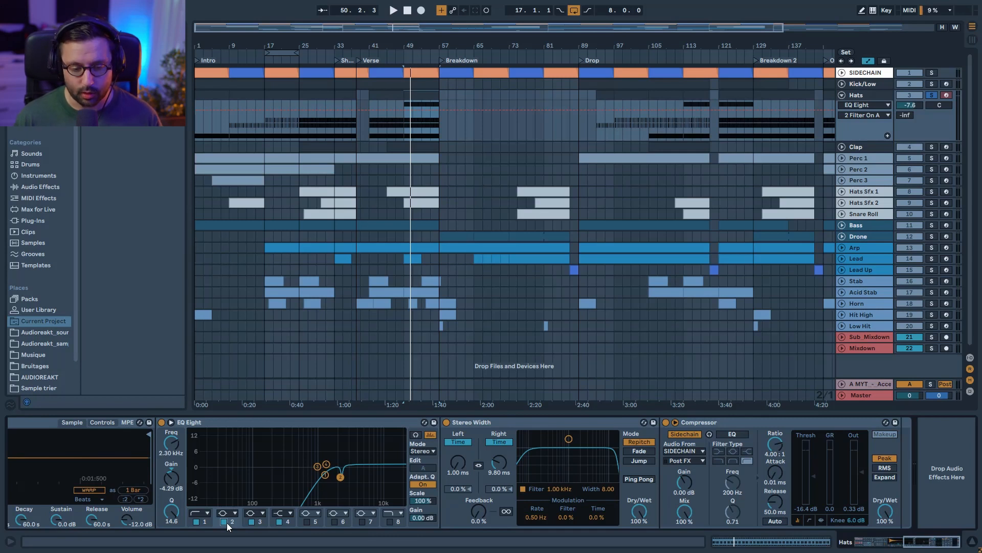
Compare the playing RIDE with its Stereo Width delay off and back on.
key(space)
click(446, 422)
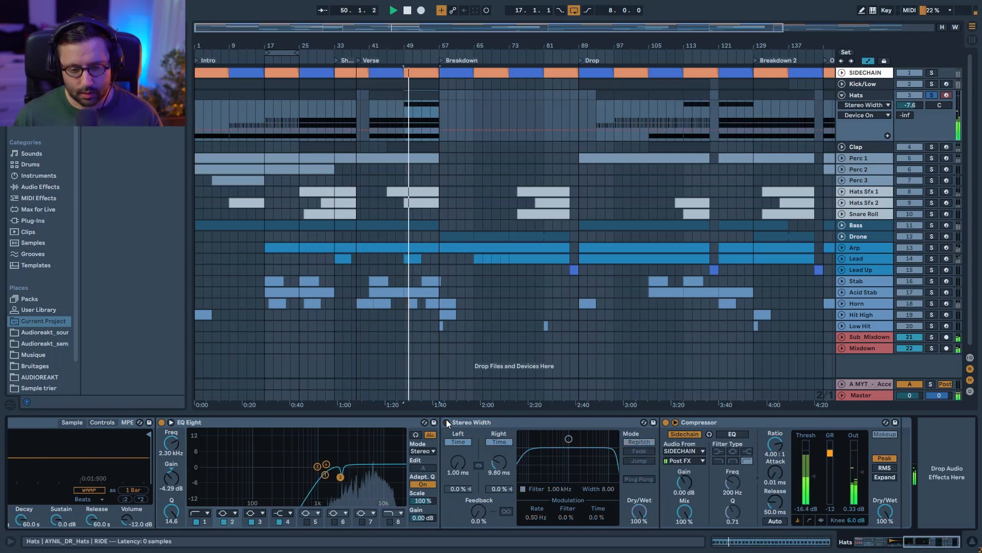
key(space)
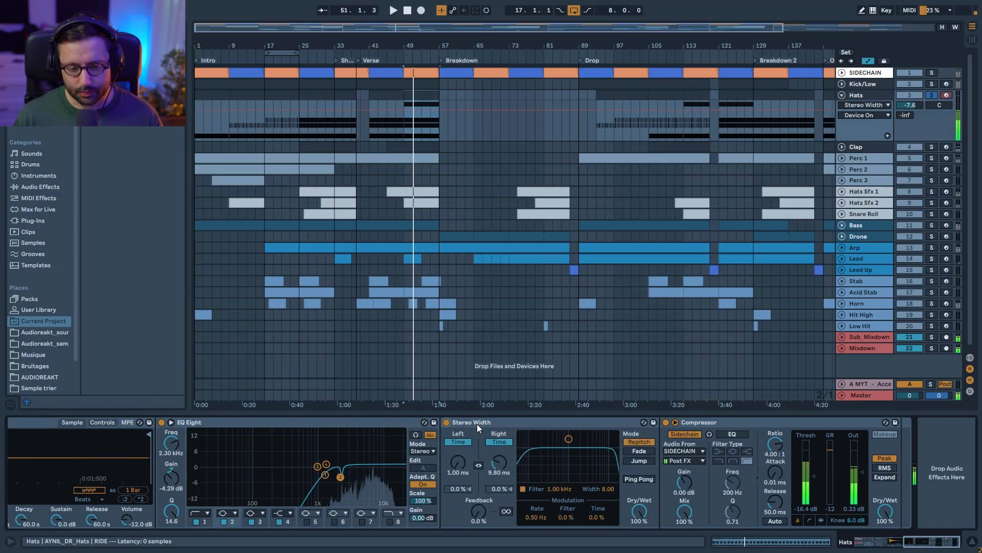
click(477, 424)
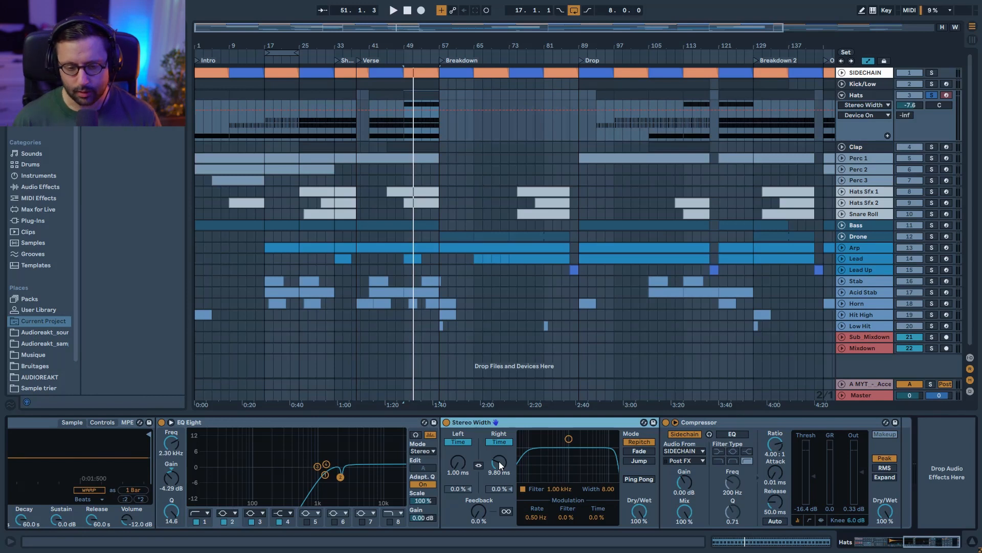
key(space)
click(446, 422)
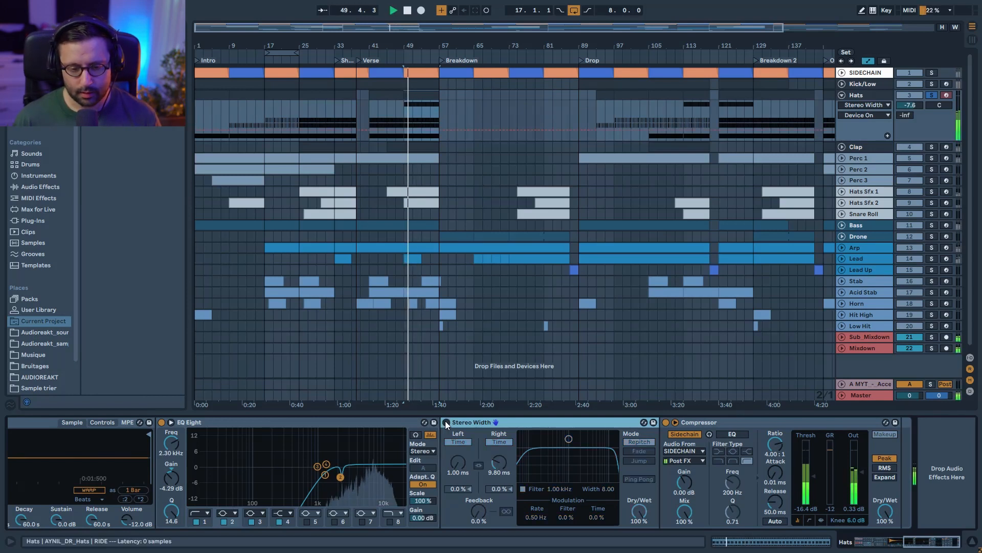
click(445, 422)
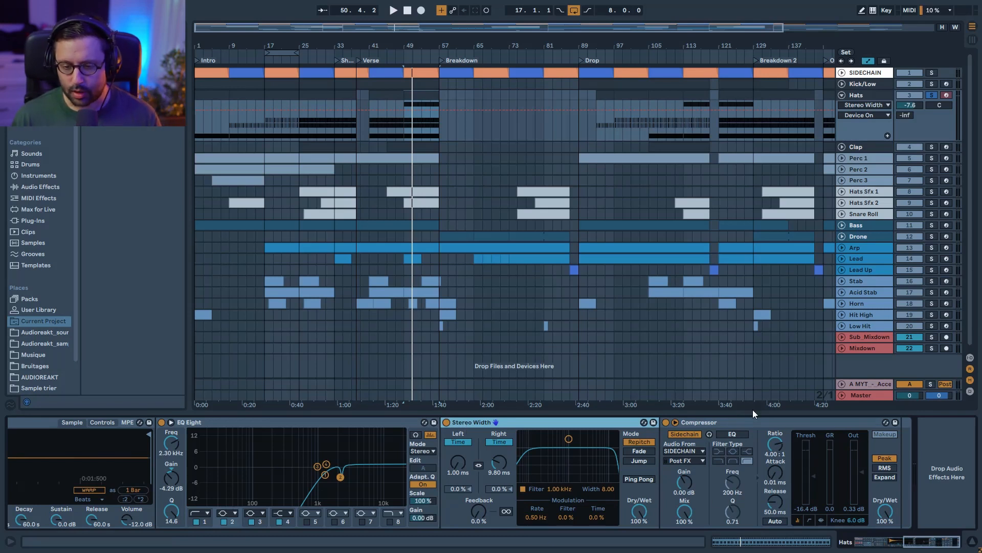
Audition the RIDE's sidechain Compressor with its threshold lowered to about -24.7 dB.
click(756, 423)
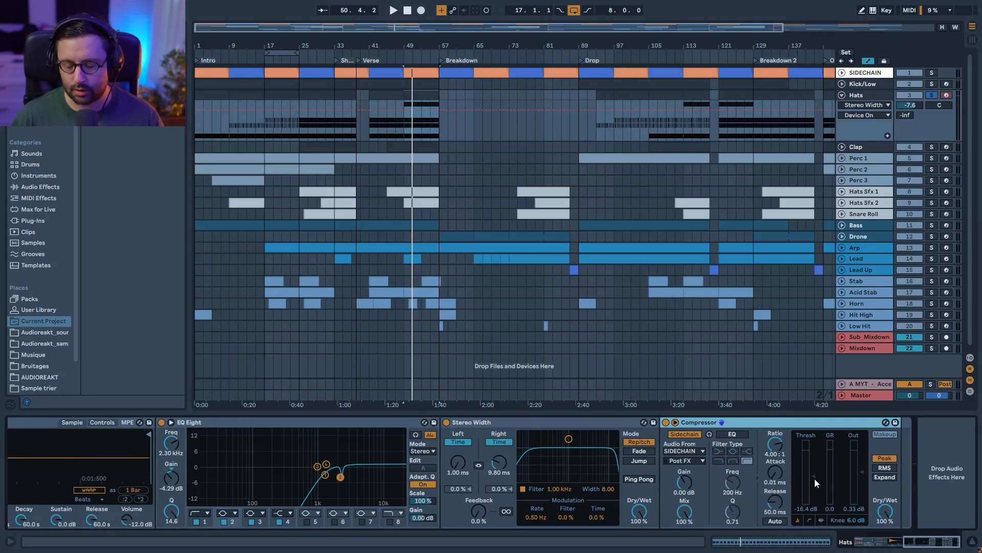
key(space)
mouse_move(815, 478)
mouse_down()
mouse_move(815, 465)
mouse_move(815, 485)
mouse_up()
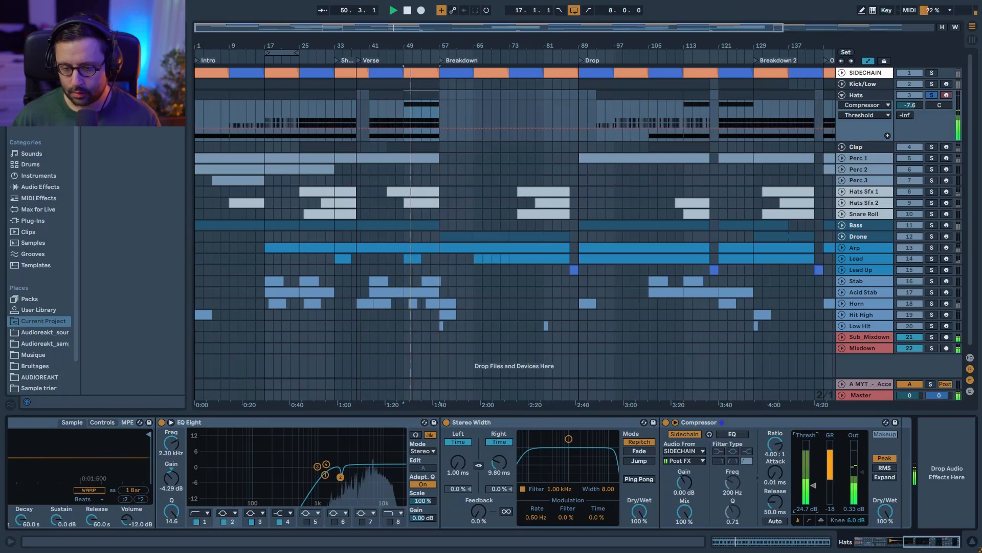
key(space)
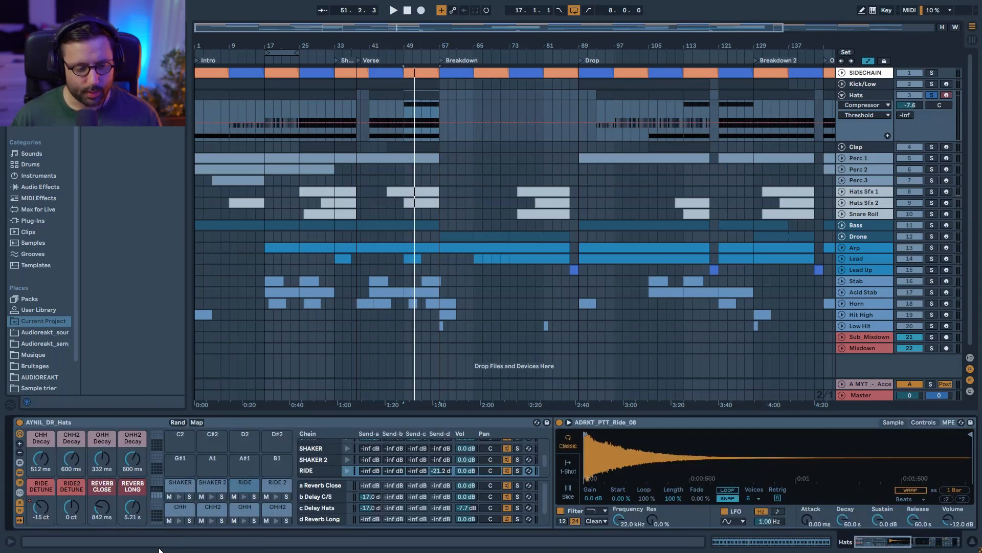
Hide the chain list and chain devices of the AYNIL_DR_Hats rack and show the notes of the Hats clip at bar 49.
click(19, 483)
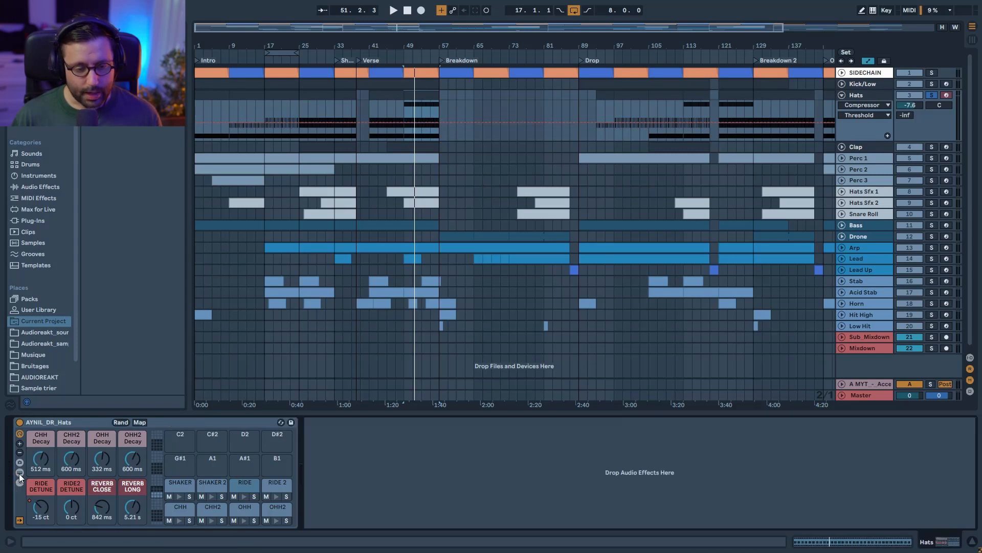
click(334, 472)
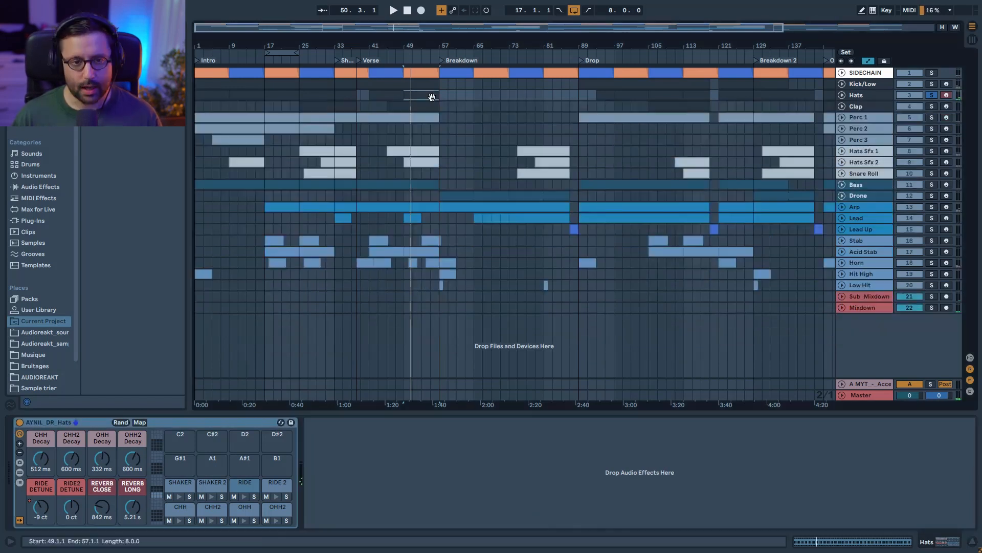
double_click(432, 96)
drag(296, 369, 295, 405)
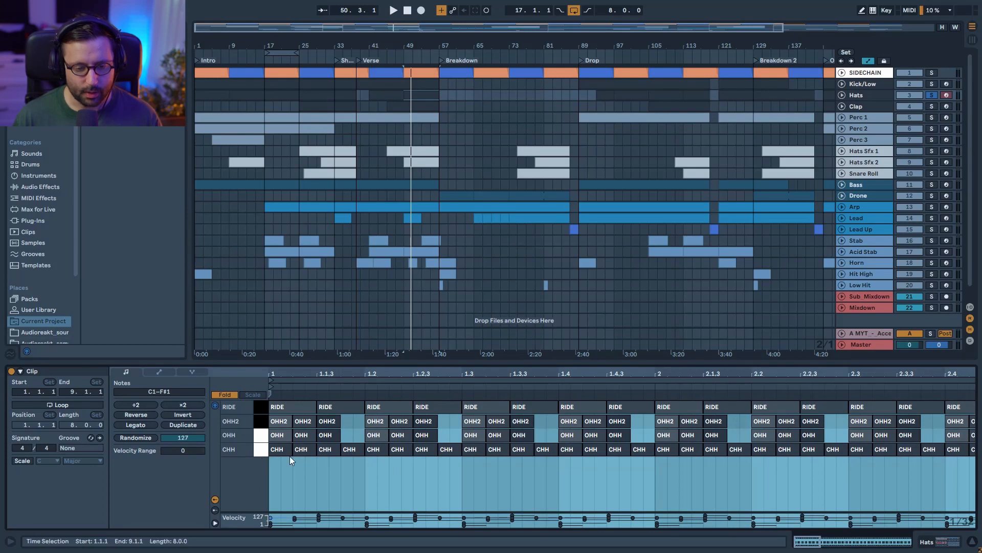
Unfold the Hats track, preview the CHH and OHH rows of the bar 9 clip, and show the bar 17 clip's notes.
click(842, 95)
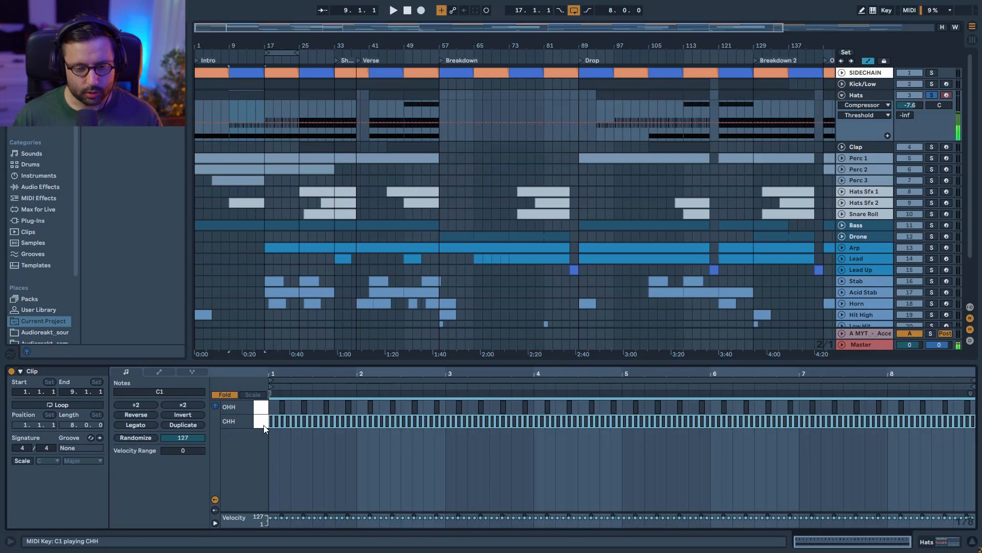
click(265, 413)
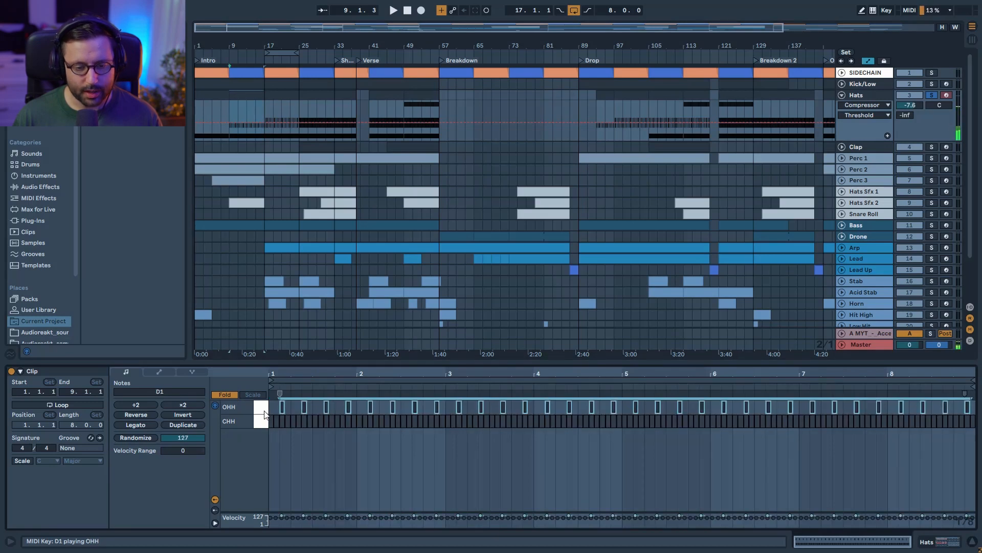
key(ctrl+d)
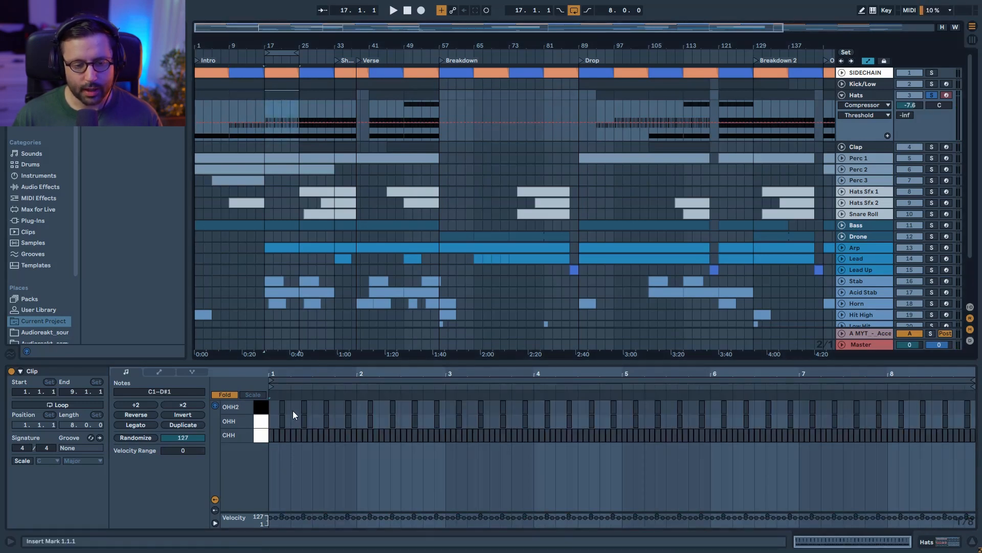
Enlarge the velocity lane of the bar 25 Hats clip and inspect the first and third OHH2 notes.
drag(288, 377, 290, 419)
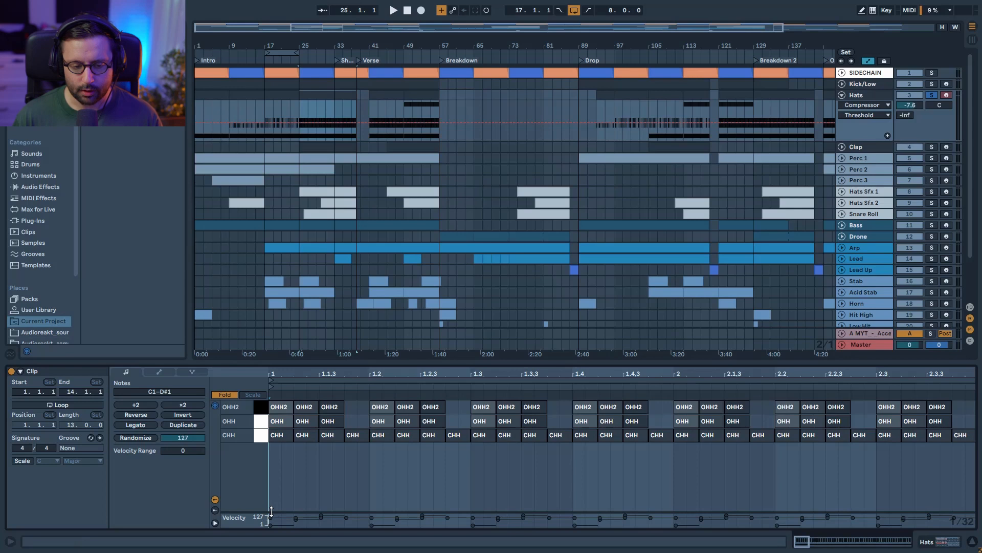
drag(272, 511, 289, 474)
click(281, 407)
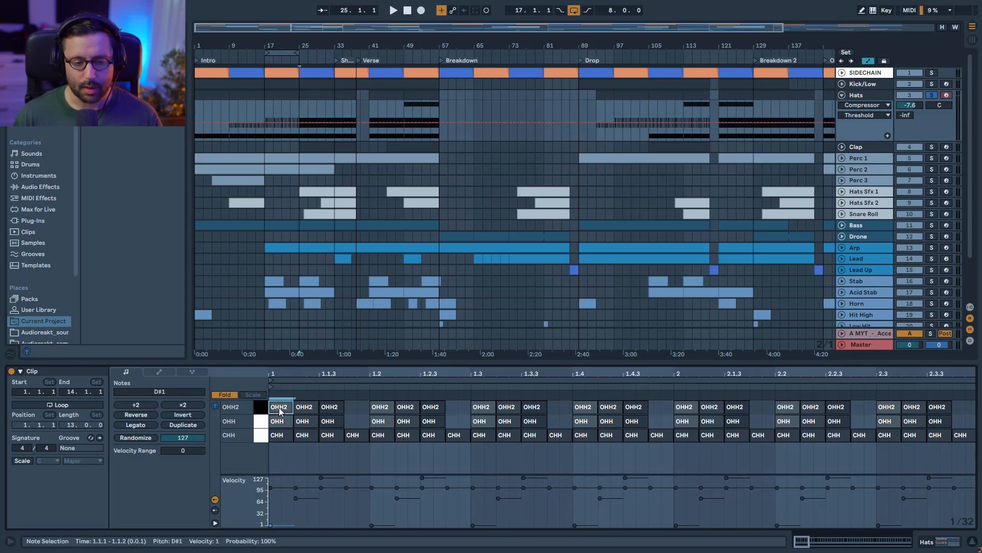
click(333, 409)
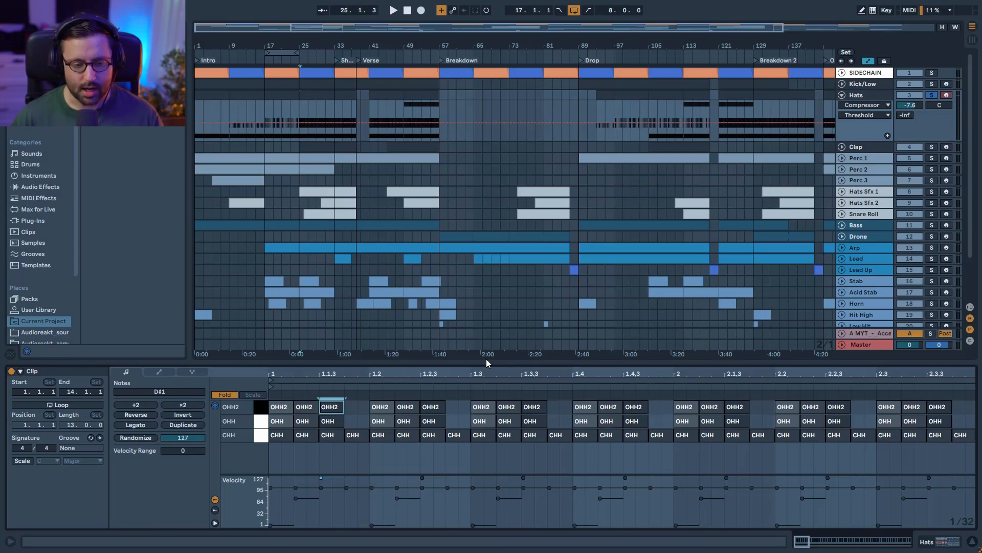
Play the Hats from bar 25 and compare the clip patterns at bars 17 and 25.
key(space)
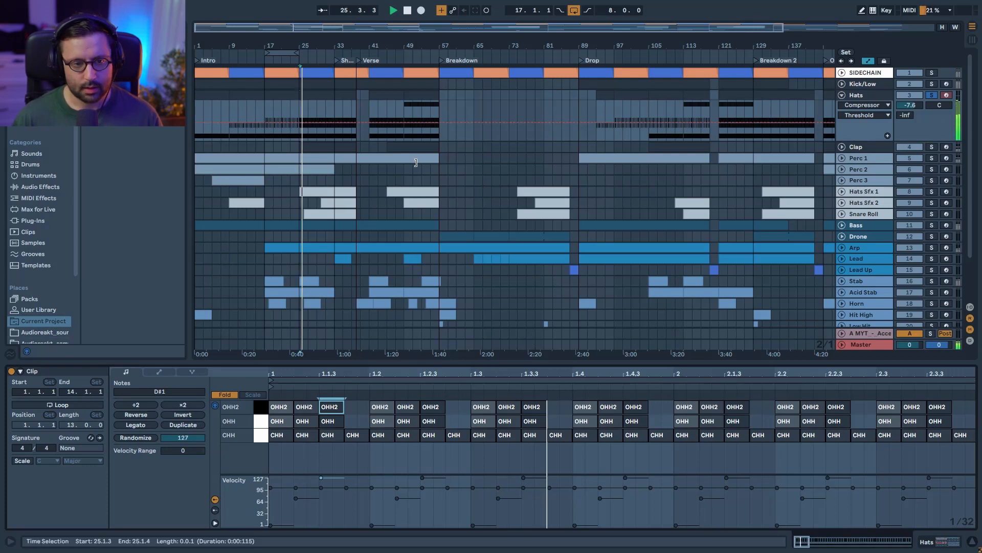
click(274, 98)
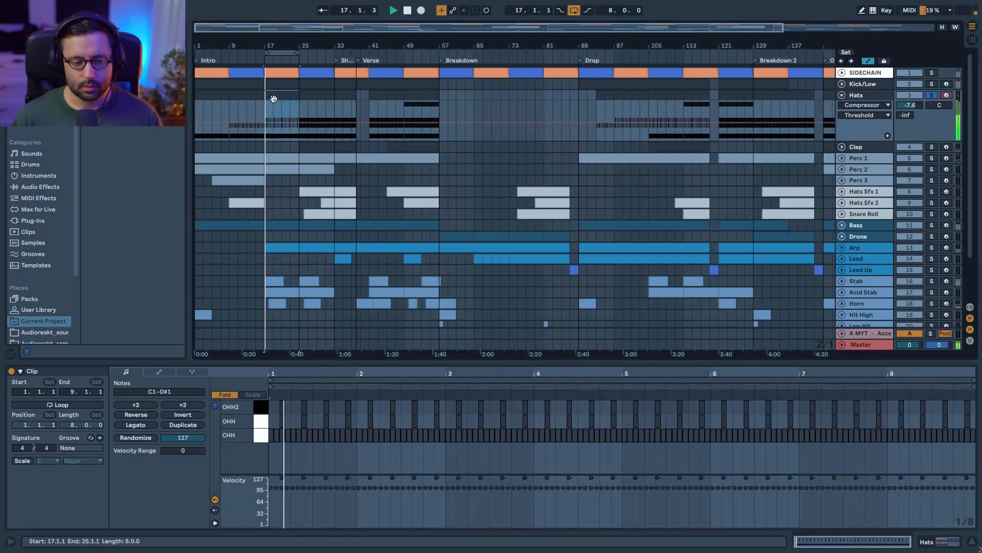
click(324, 99)
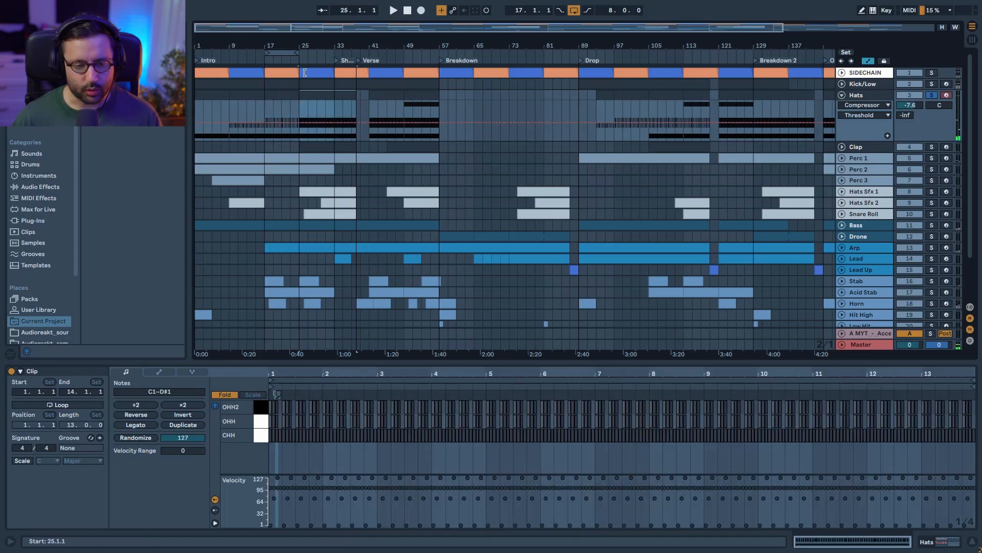
Show the notes of the Hats clip at bar 49, select the RIDE note at 1.1.3 and play the pattern.
click(419, 98)
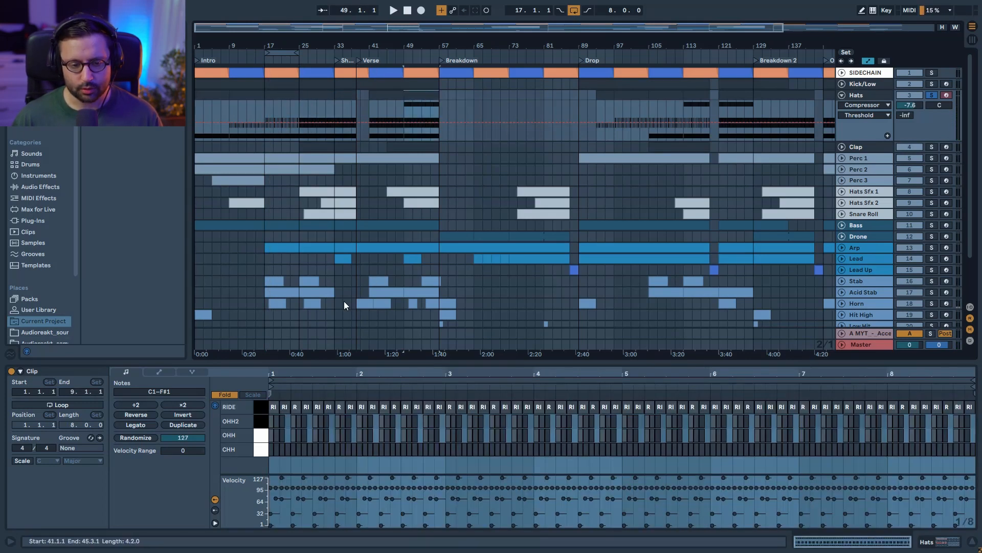
drag(286, 374, 285, 420)
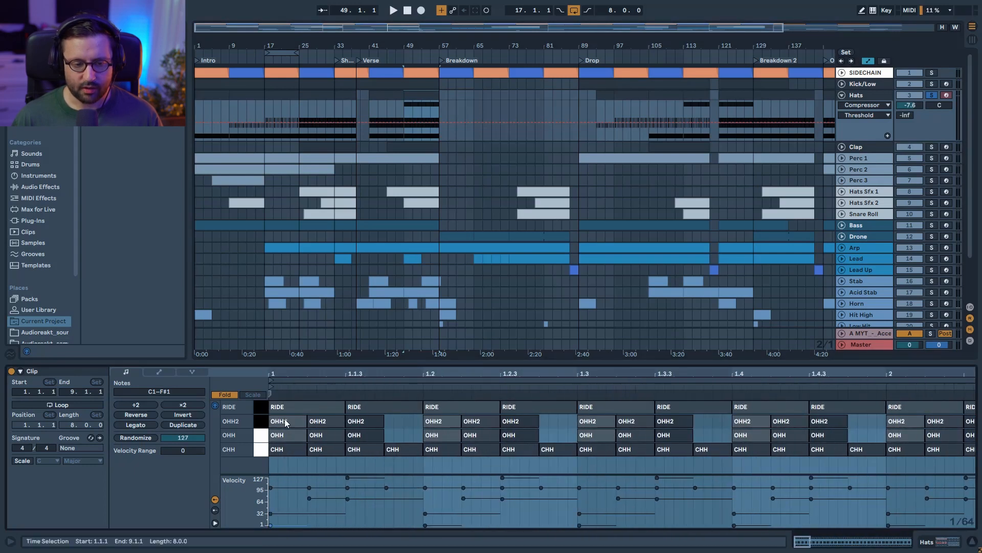
click(384, 407)
key(space)
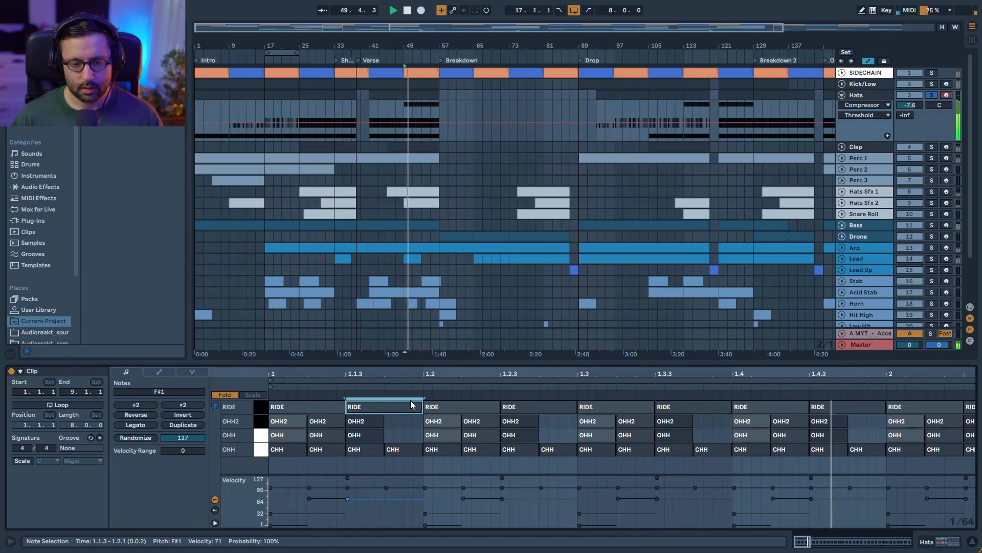
drag(416, 372, 290, 385)
Fold the Hats track, unfold and solo the Clap track, and play its bar 45 clip with its devices shown.
drag(349, 31, 421, 23)
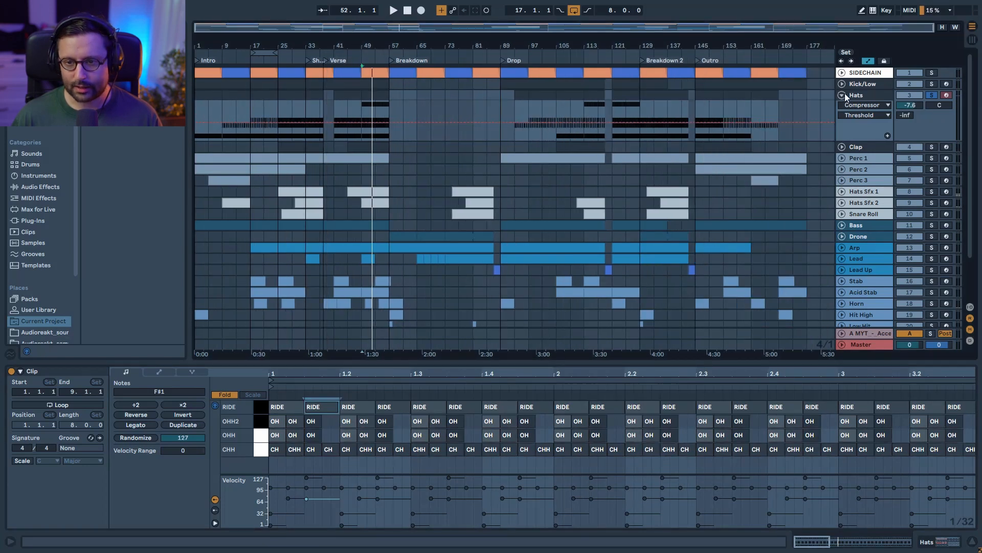
click(843, 95)
click(841, 107)
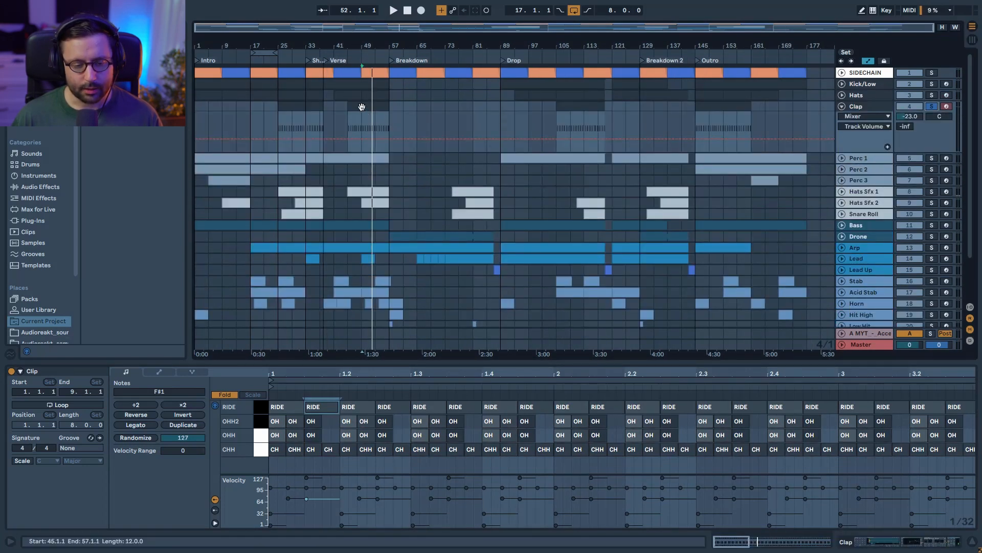
click(361, 107)
key(space)
click(864, 109)
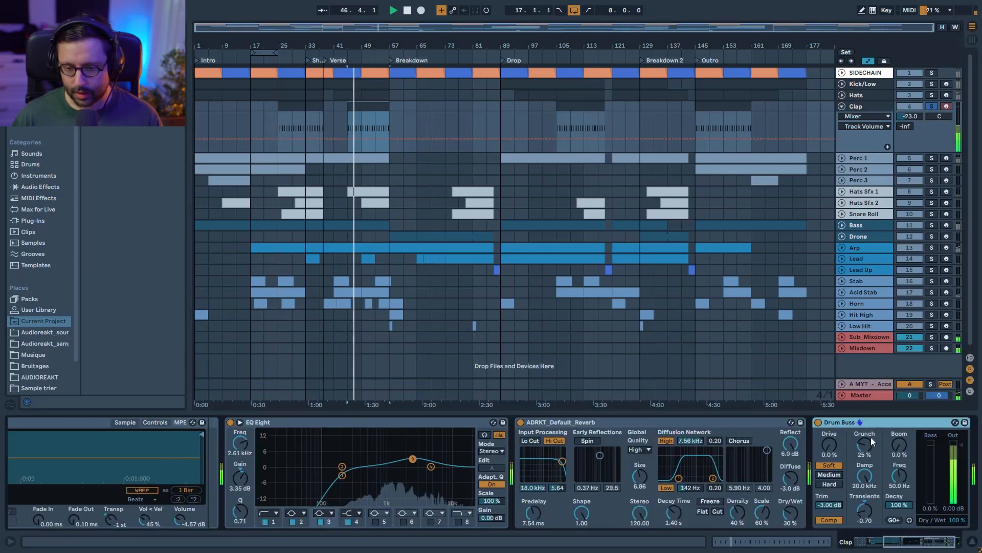
Bypass the Clap track's Drum Buss, ADRKT_Default_Reverb and EQ Eight during playback.
click(818, 423)
click(520, 422)
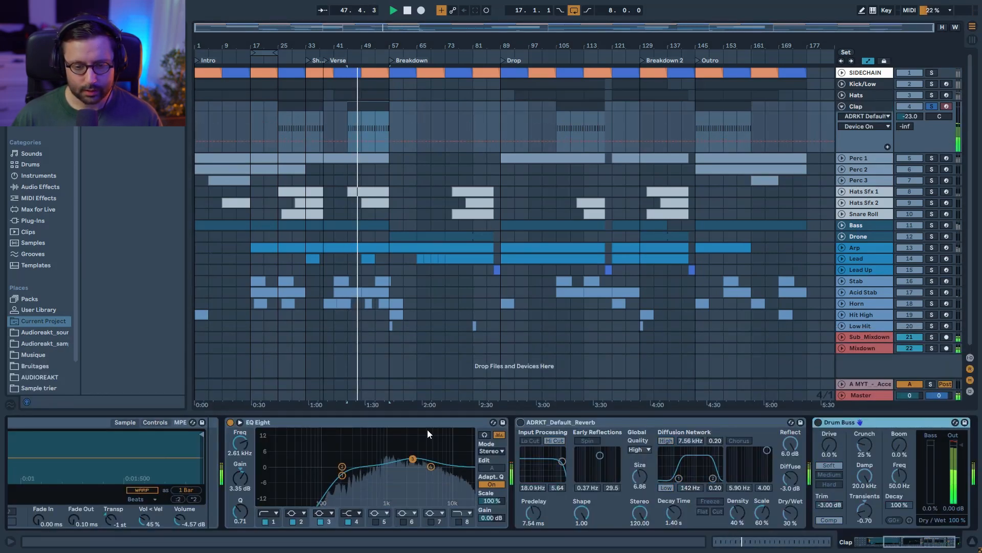
click(230, 422)
View the Clap's ADRKT_909T_CLAP_01 sample in the Drum Rack and turn its EQ Eight back on.
click(895, 542)
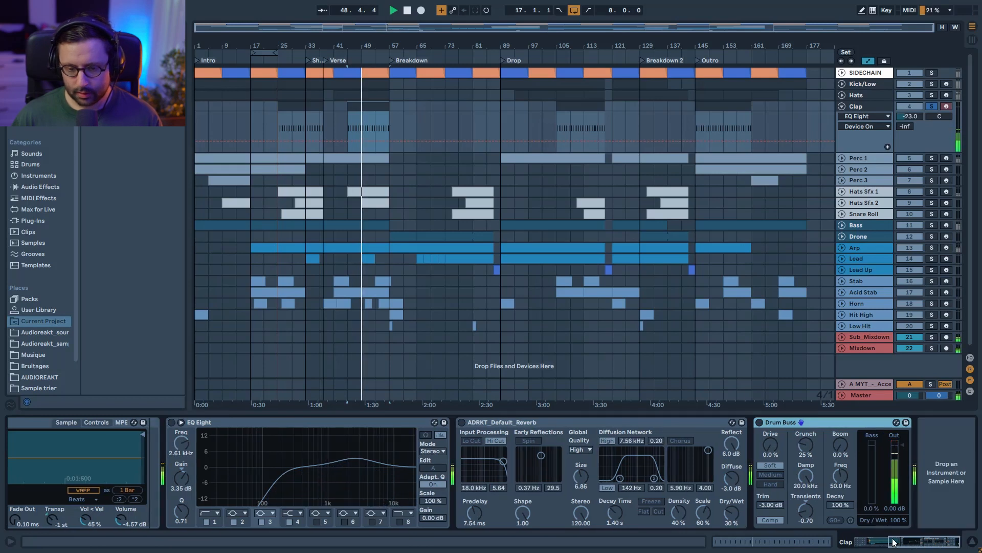
drag(895, 542, 861, 541)
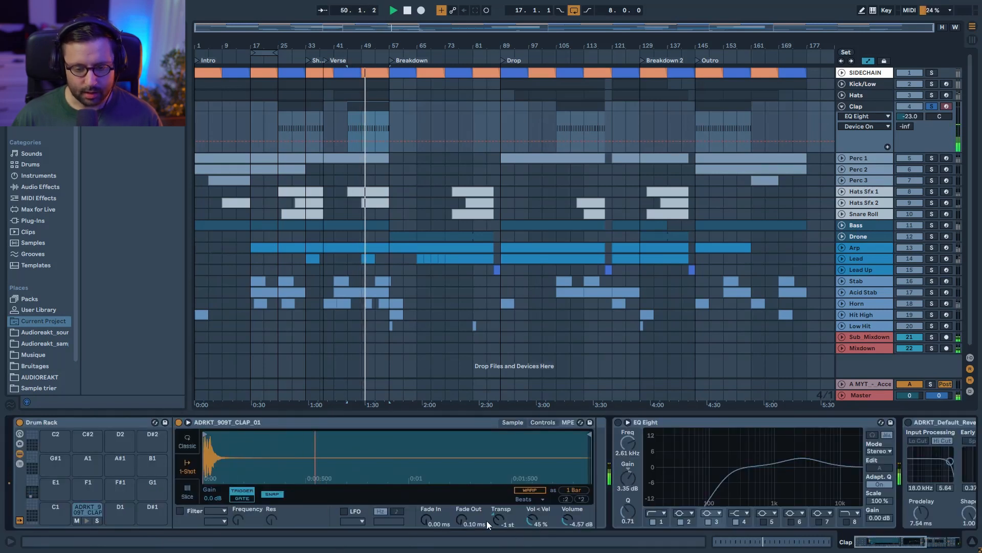
click(618, 423)
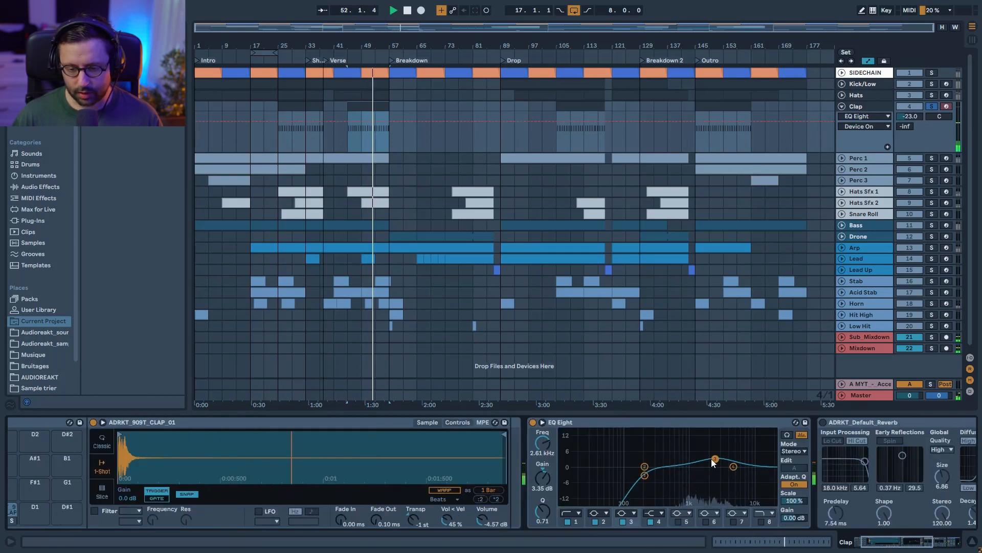
Select the 202 Hz band in the Clap's EQ Eight, and turn ADRKT_Default_Reverb and Drum Buss back on during playback.
click(644, 475)
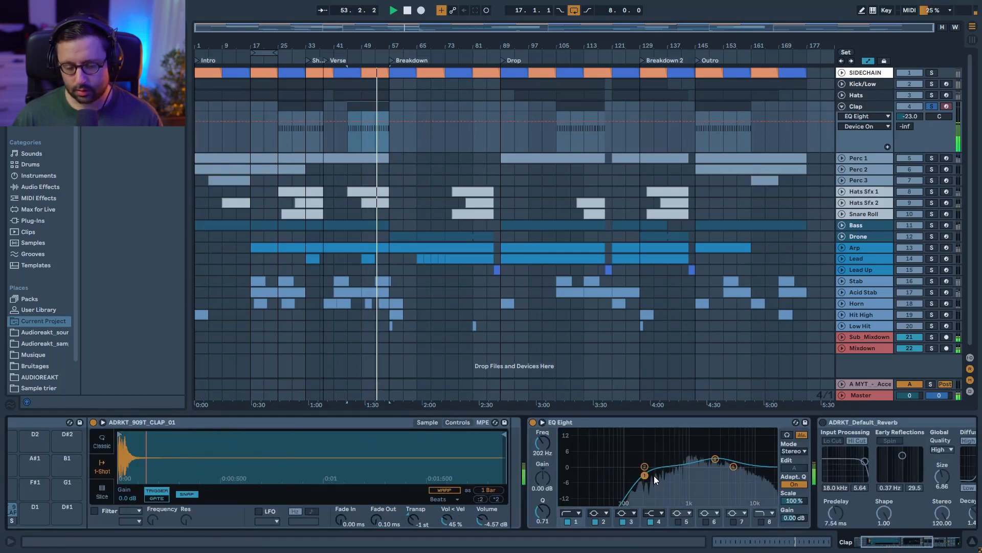
scroll(902, 523, right, 5)
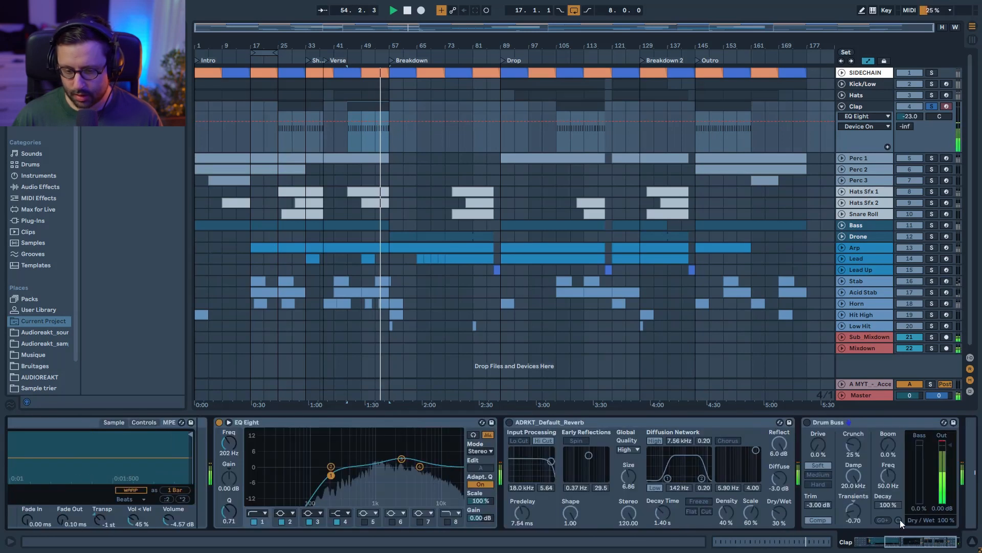
click(509, 424)
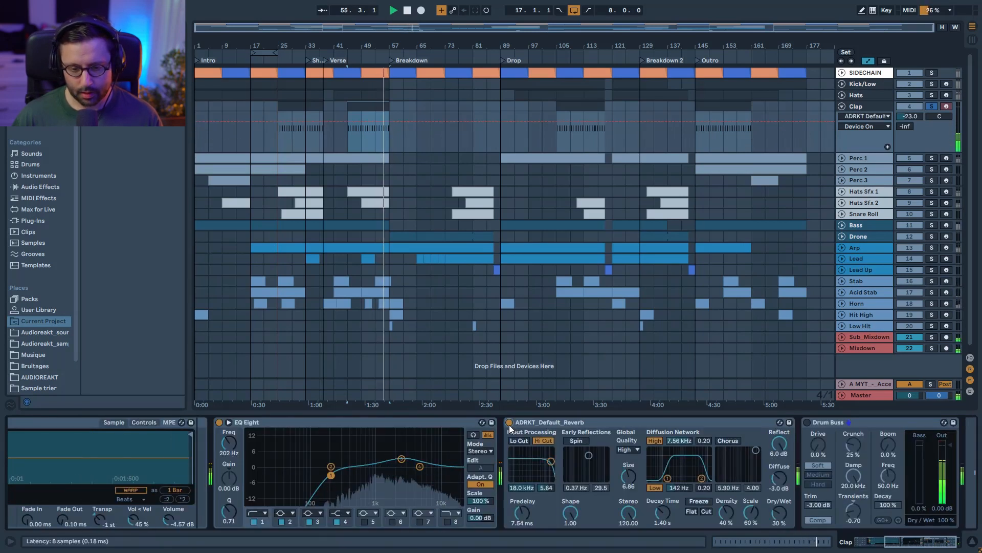
click(807, 420)
key(space)
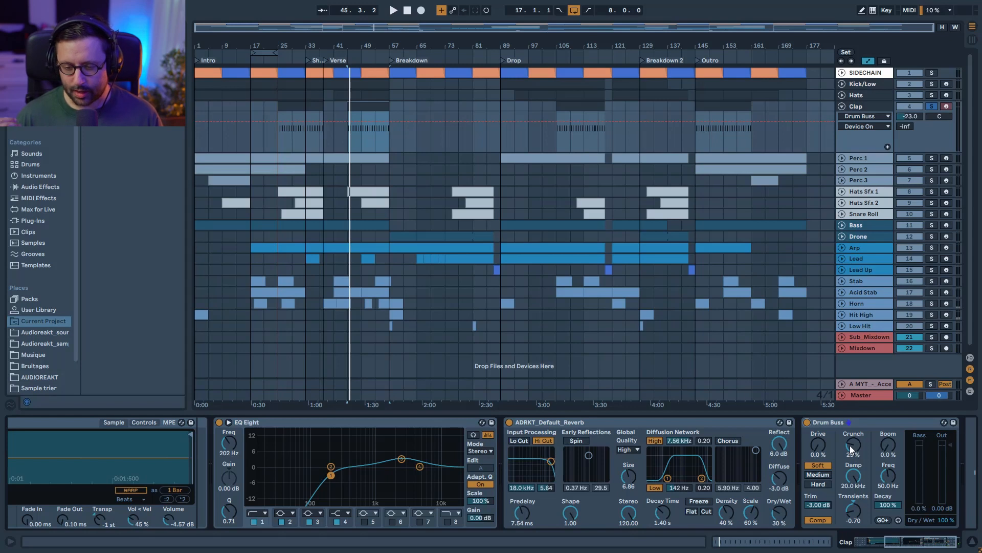
Play the clap while trying the Drum Buss Crunch control, ending at 25 %.
key(space)
mouse_move(851, 449)
mouse_down()
mouse_move(851, 479)
mouse_move(851, 449)
mouse_up()
key(space)
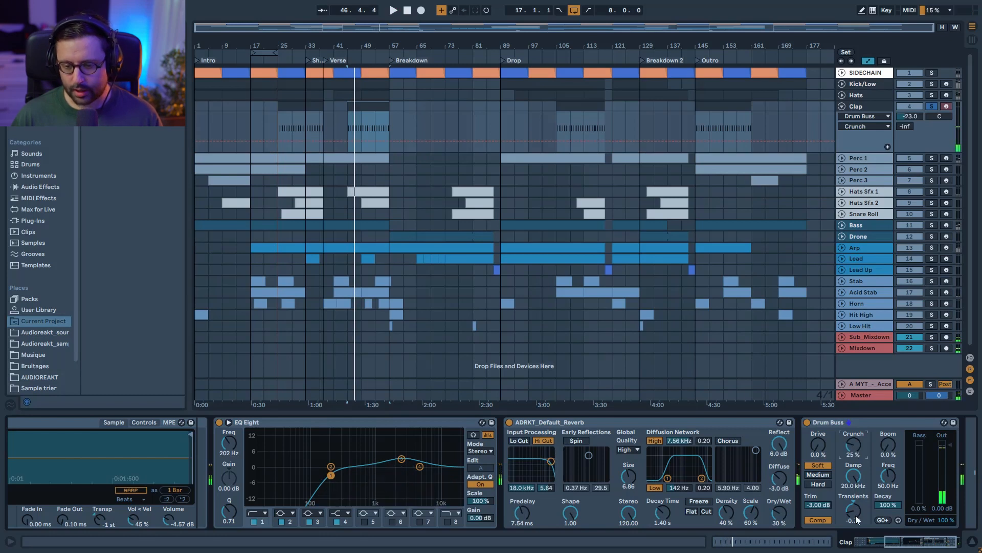
Audition the clap with Drum Buss Transients at 0.00 and restored to -0.70.
drag(857, 518, 857, 516)
key(space)
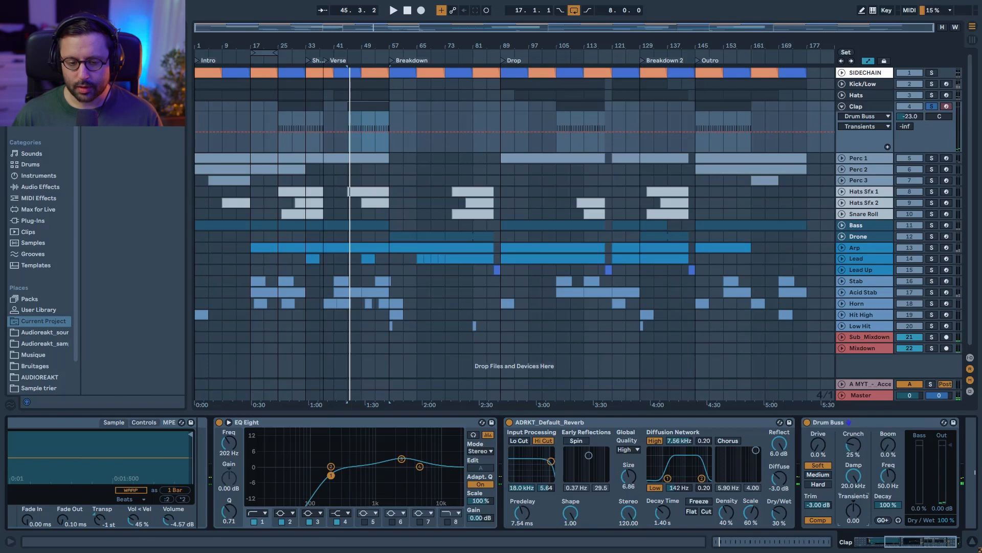
key(space)
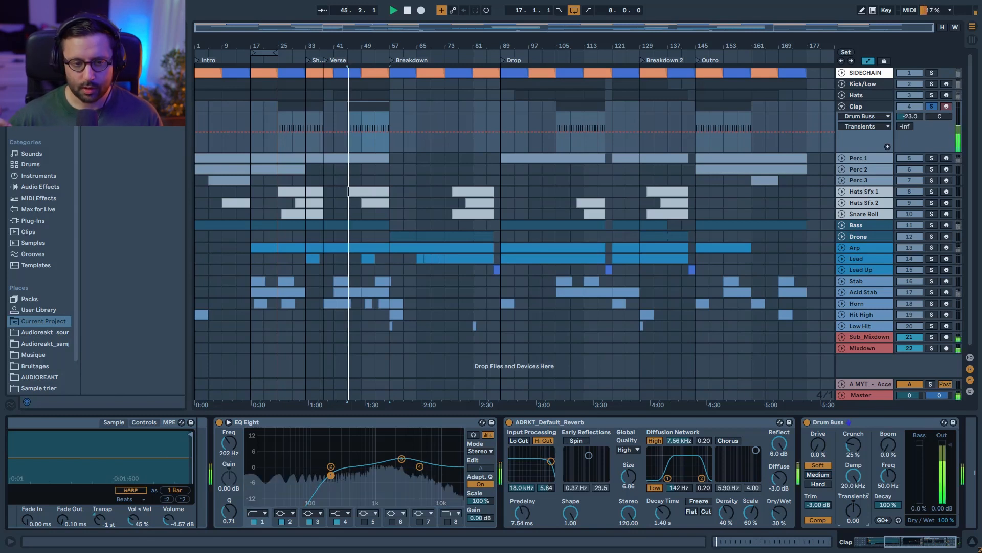
key(space)
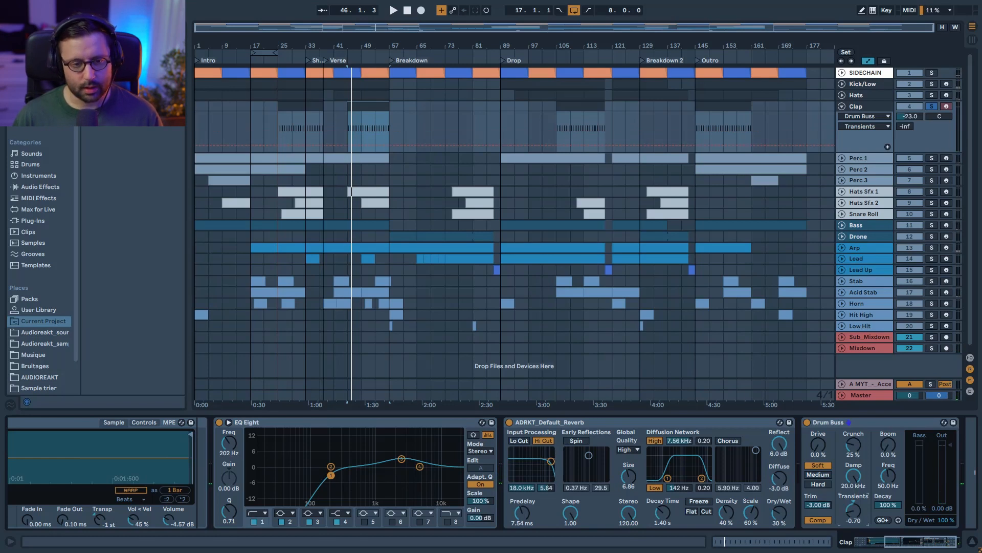
key(space)
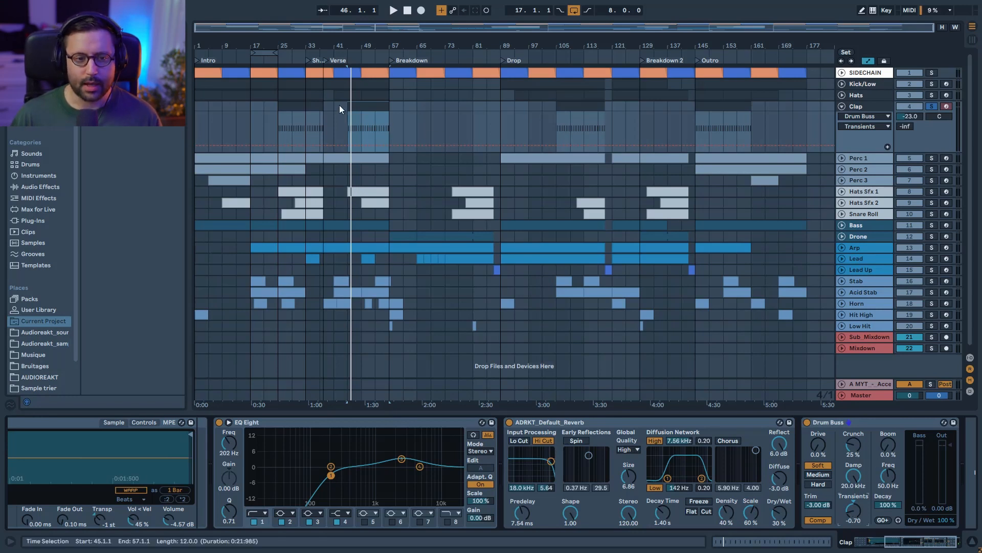
Add Hats and Kick/Low to the soloed Clap and play the three tracks together.
click(932, 95)
click(933, 84)
key(space)
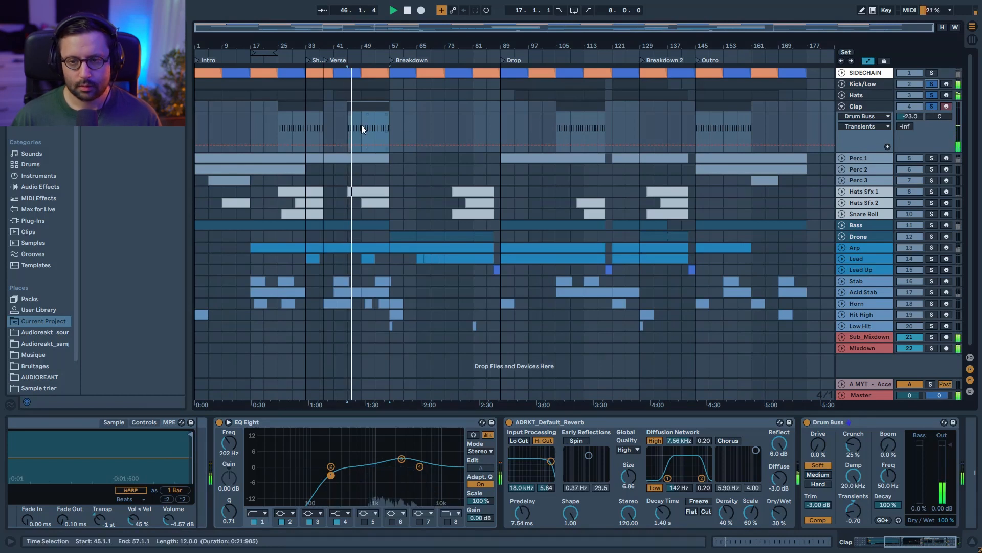
key(space)
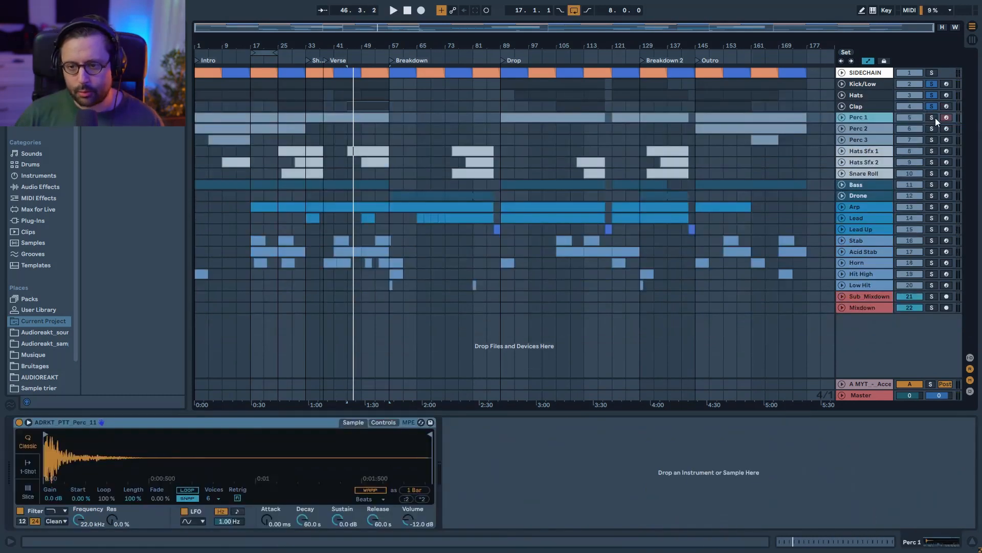
Solo and unfold the Perc 1 track, and play its first clip from bar 1.
click(934, 118)
click(841, 118)
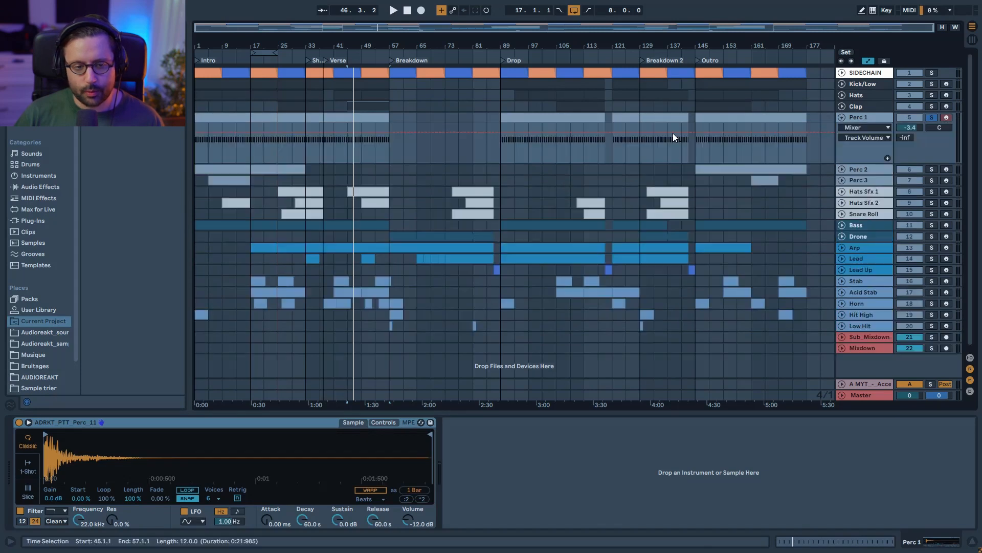
click(200, 119)
key(space)
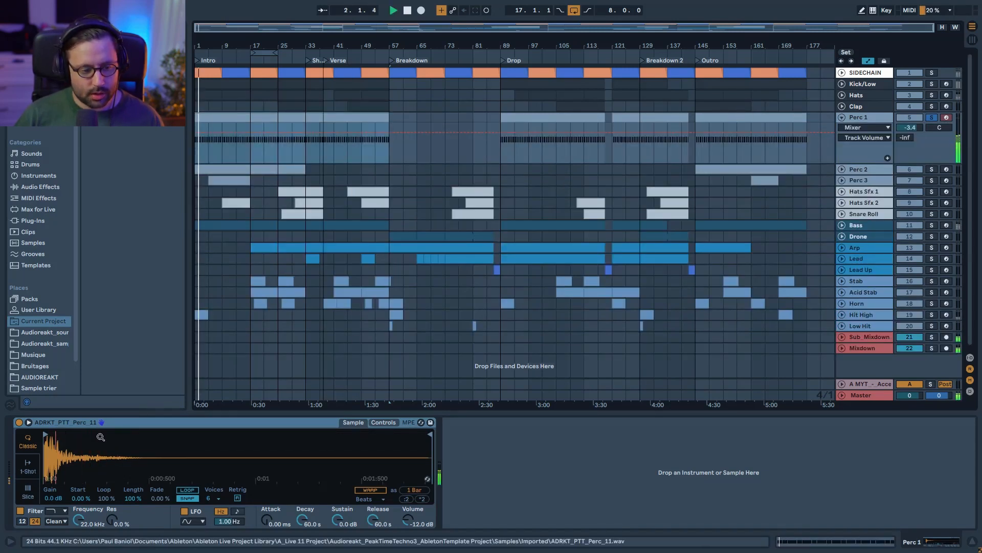
Show the Perc 1 clip's notes and fold the piano roll to its used G2 row.
key(shift+Tab)
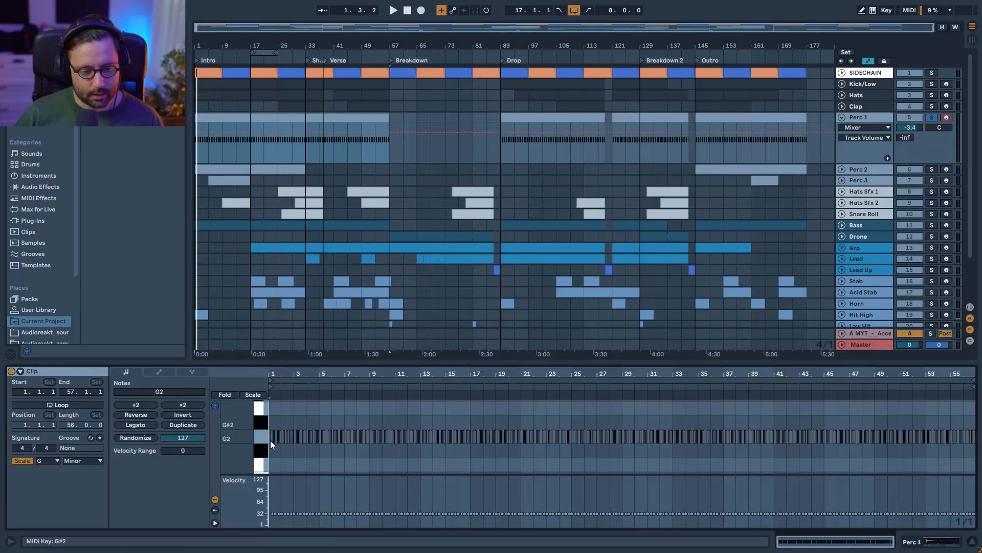
drag(241, 408, 243, 444)
click(261, 437)
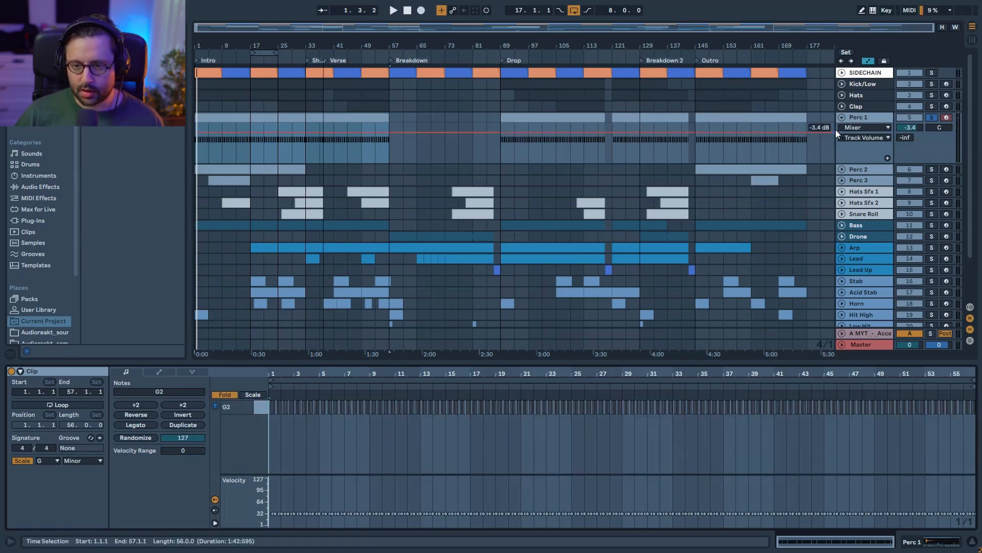
Show the Perc 1 sampler and play the track with Kick/Low also soloed.
click(864, 115)
key(space)
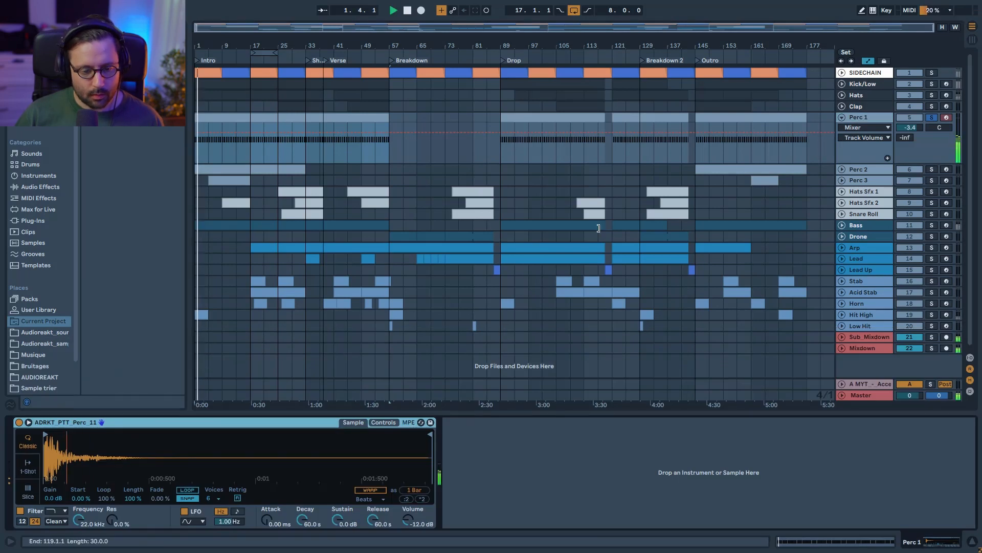
click(932, 84)
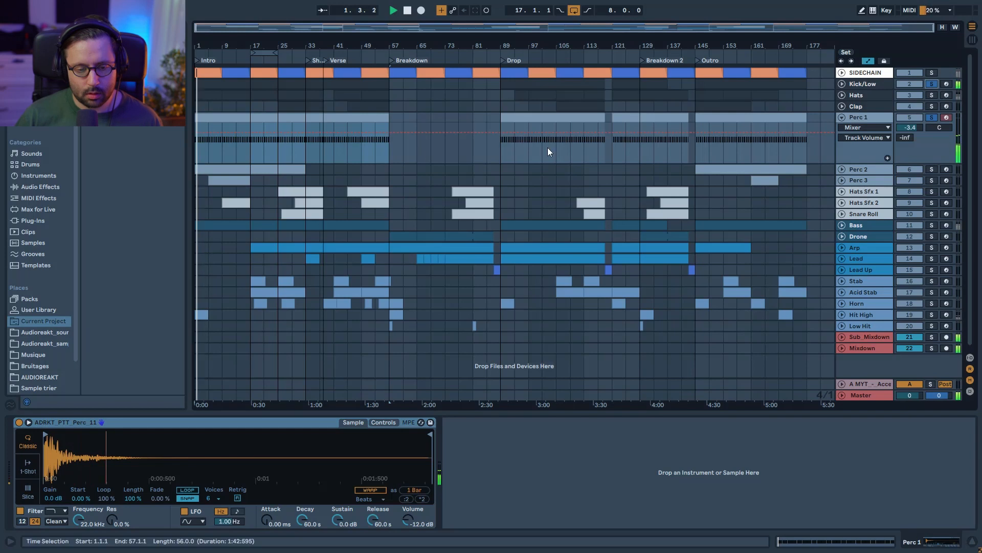
Reopen the Perc 1 clip's notes, magnify its first two bars, and play the G2 pattern with the kick.
double_click(218, 118)
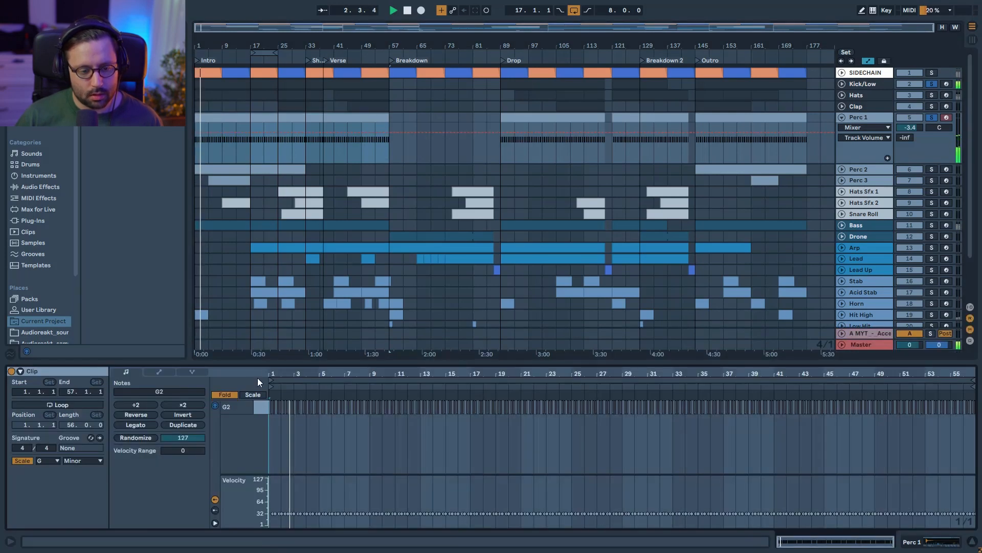
drag(377, 374, 377, 401)
key(space)
drag(333, 372, 437, 388)
key(space)
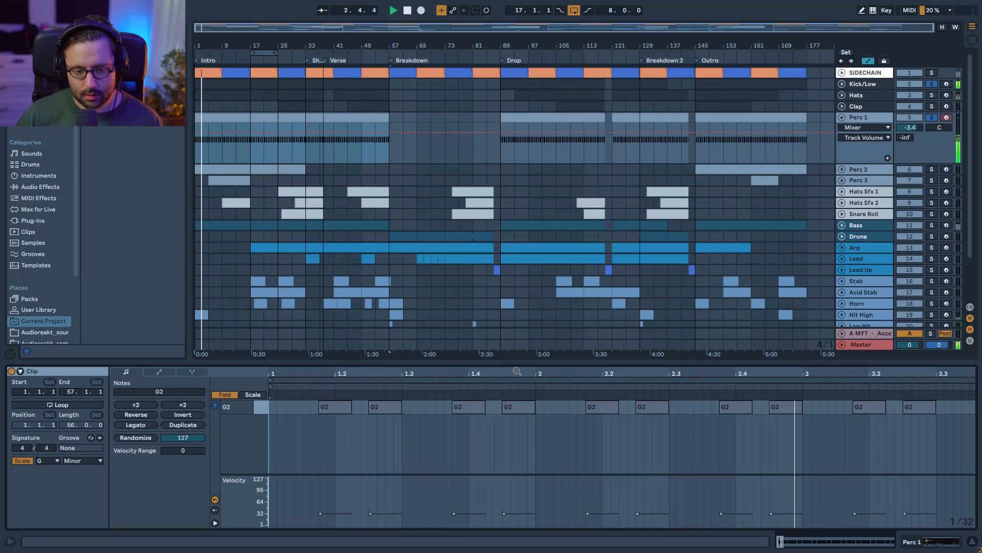
key(space)
key(space)
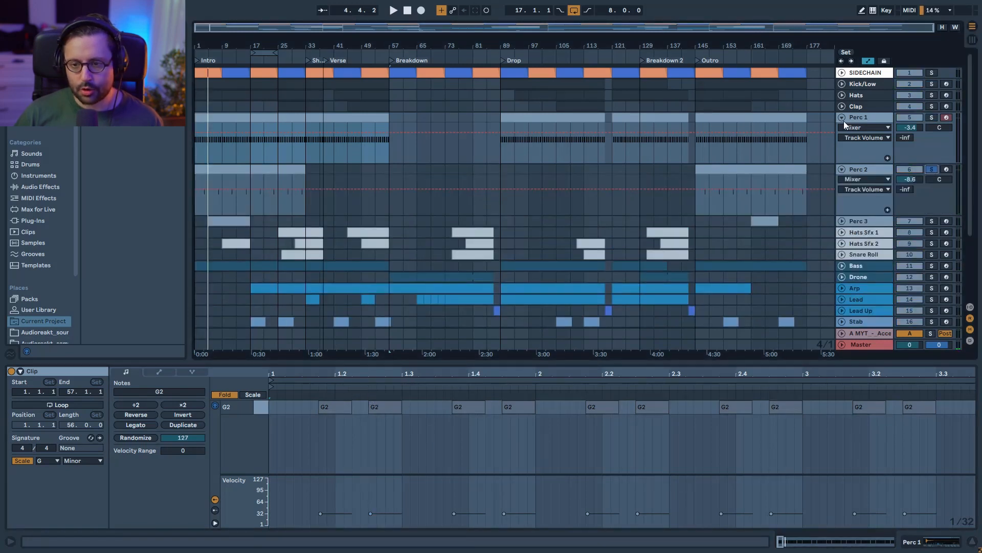
Fold Perc 1, select the Perc 2 intro clip to show its notes, and play it from bar 3.
click(843, 117)
click(256, 129)
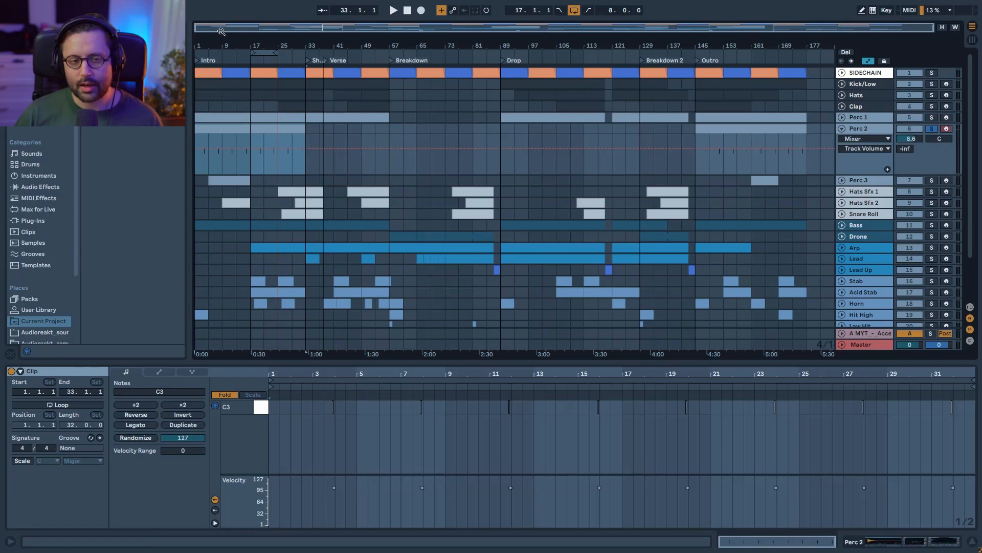
drag(221, 31, 246, 60)
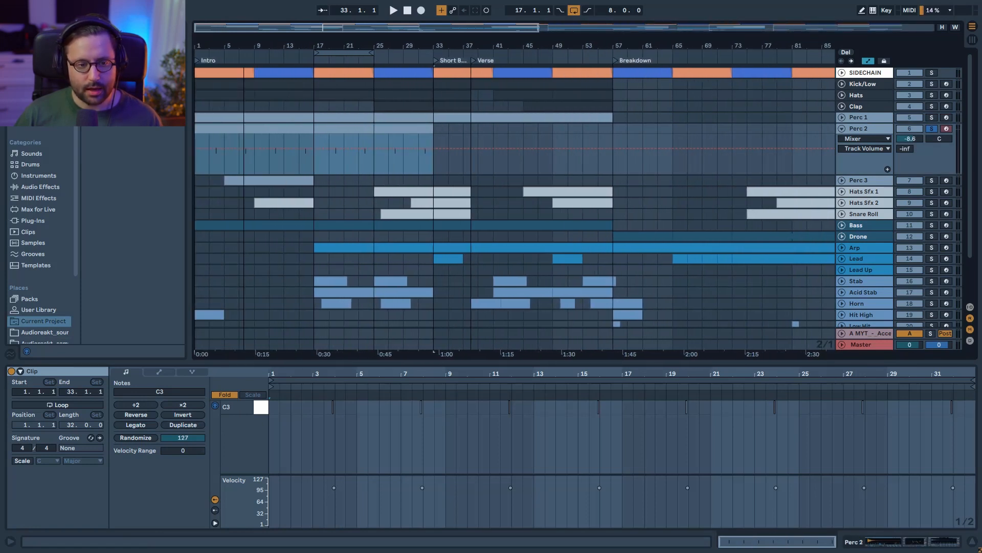
click(213, 165)
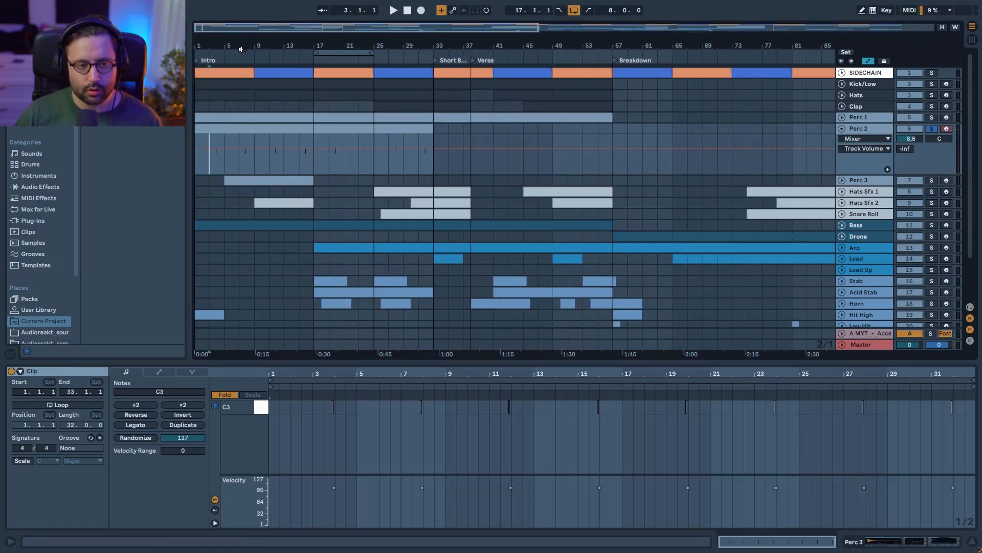
drag(244, 30, 244, 38)
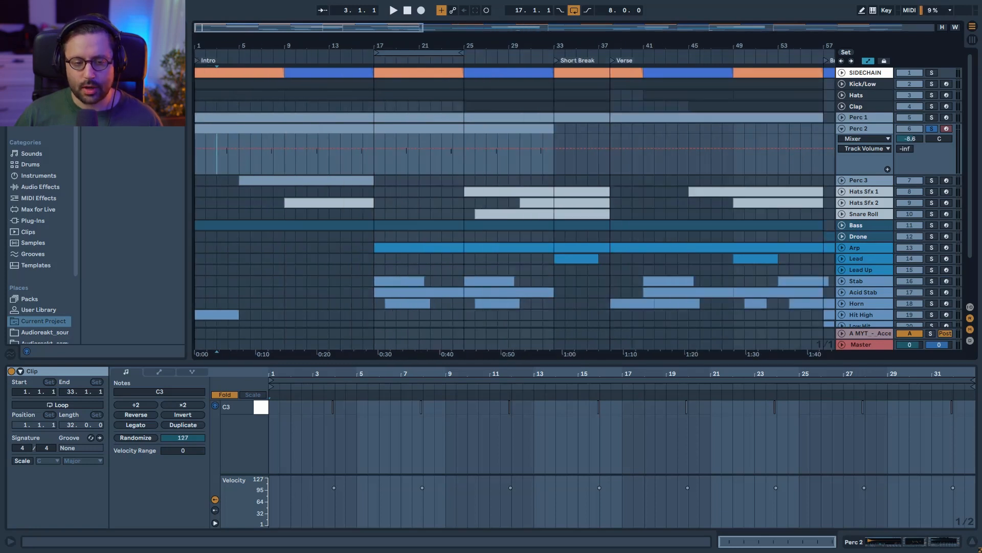
key(space)
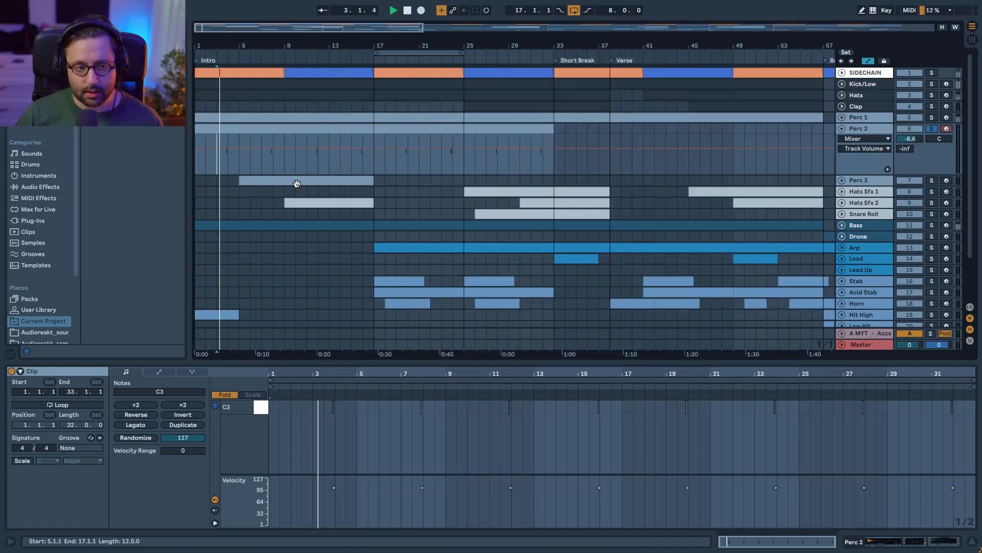
Show Perc 2's devices, bypass its EQ Eight and AYNIL_Shimmer_LongCleanv2 reverb, and play the Perc_18 hit from 3.3.1.
click(875, 128)
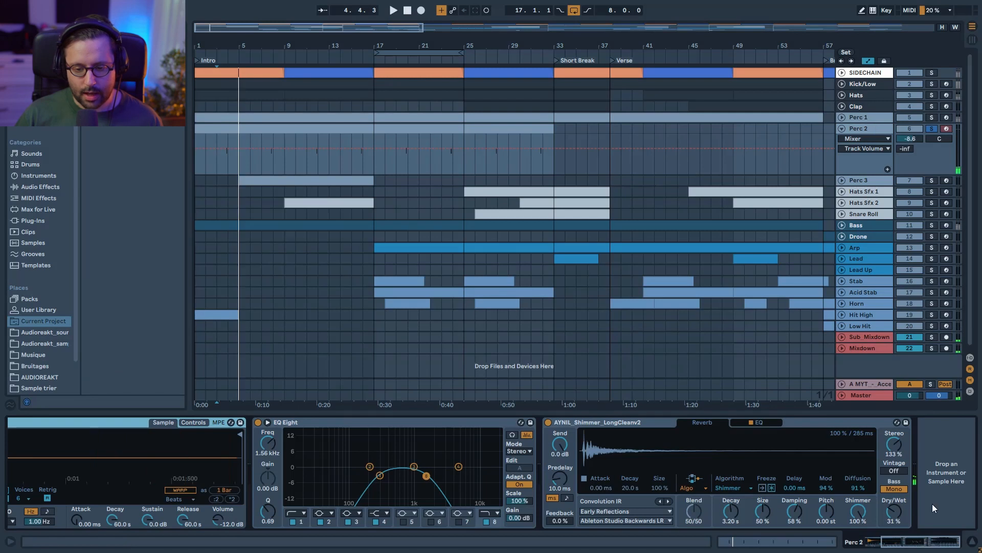
drag(931, 544, 908, 545)
click(387, 422)
click(354, 422)
click(246, 128)
key(space)
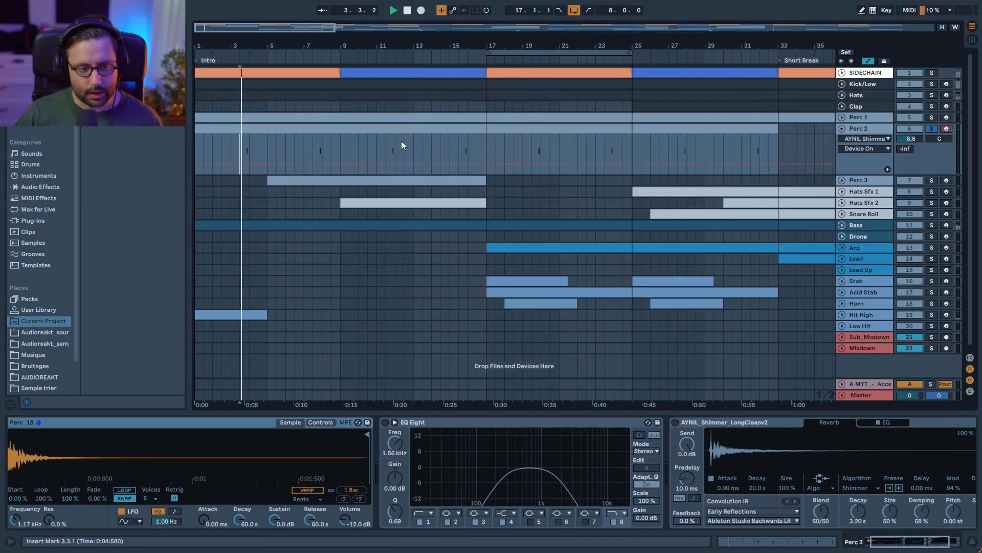
Turn Perc 2's EQ Eight and AYNIL_Shimmer_LongCleanv2 reverb back on while playing the hit.
click(385, 422)
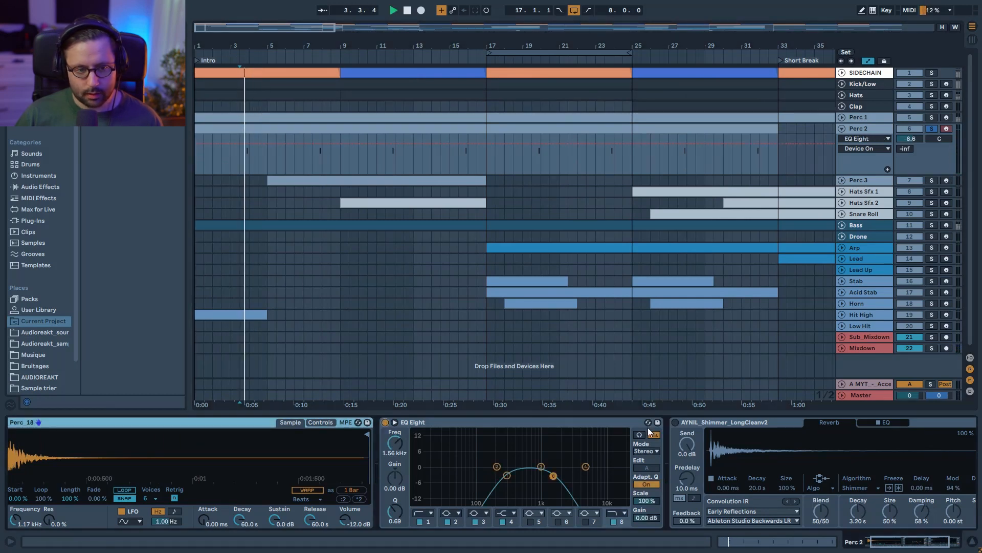
key(space)
key(space)
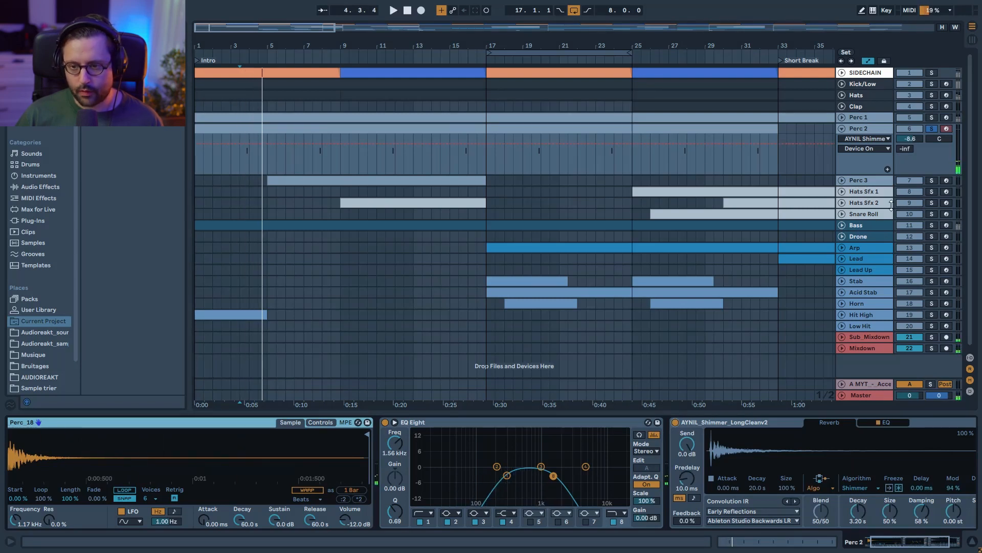
Unsolo Perc 2 and play the full mix from bar 3.
click(932, 129)
click(235, 154)
key(space)
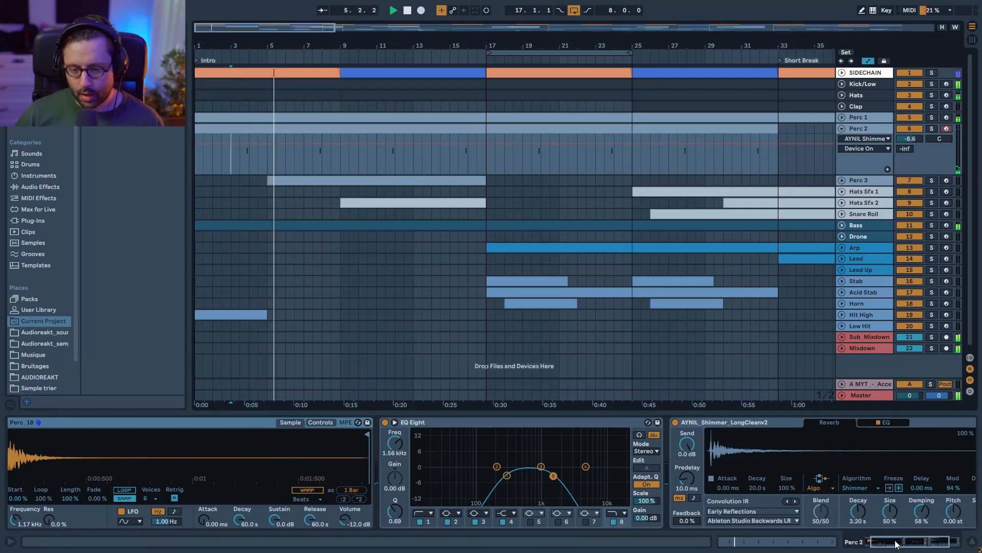
key(space)
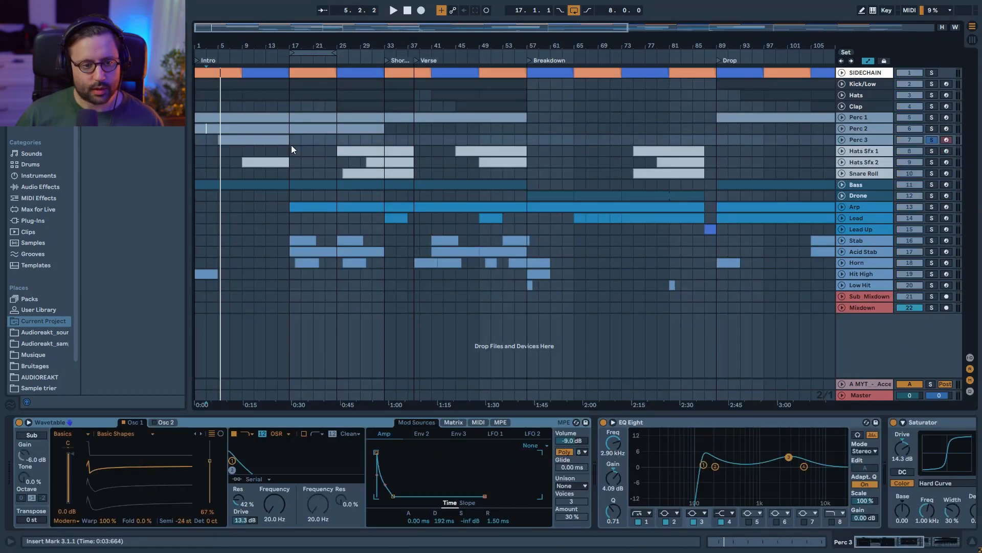
Select the intro clip on the soloed Perc 3 track, unfold the track, and play it from bar 5.
click(281, 140)
click(842, 140)
key(space)
key(plus)
key(space)
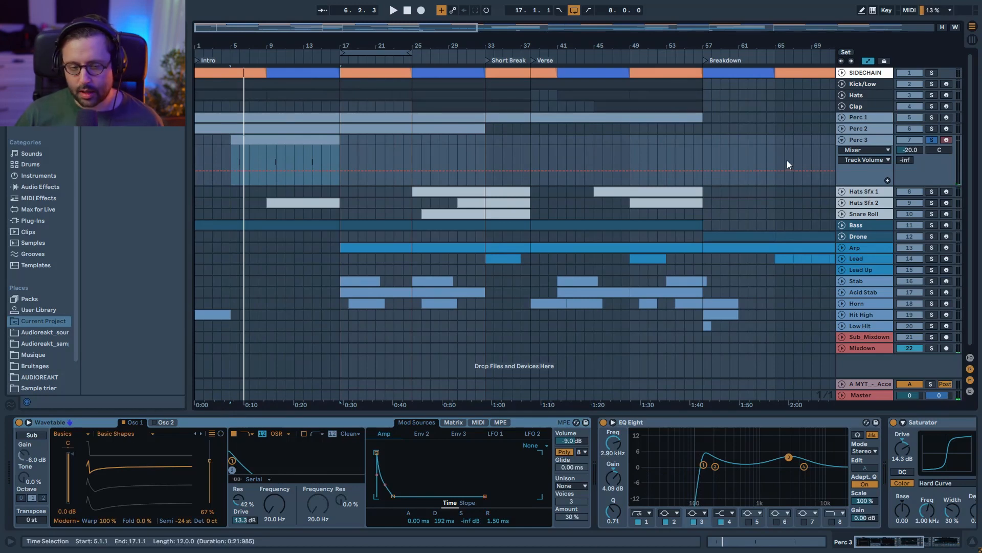
Bypass Perc 3's AYNIL_DarkHall_LongClean reverb, Saturator and EQ Eight, and play the dry hit from 5.3.1.
drag(323, 30, 322, 4)
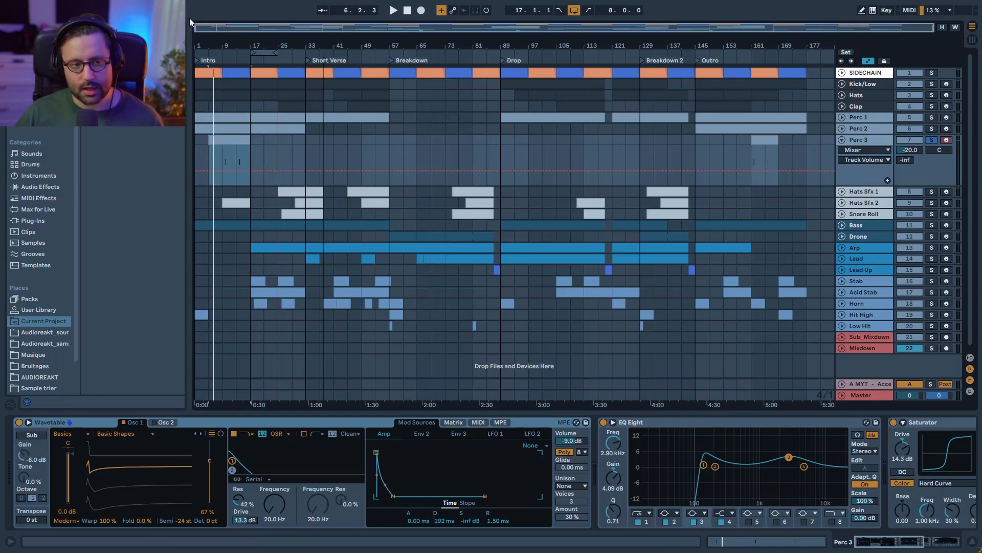
drag(270, 26, 396, 78)
scroll(610, 424, right, 5)
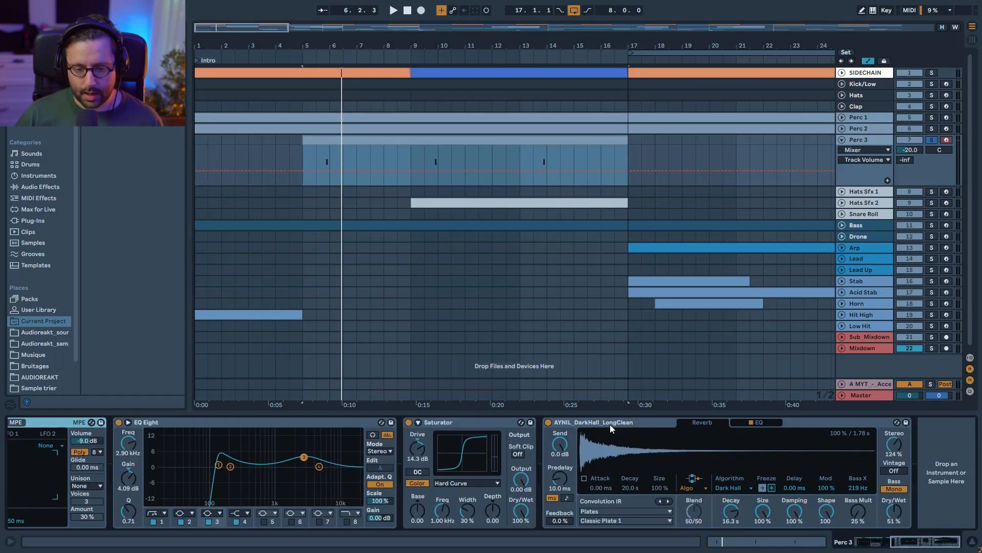
click(551, 423)
click(410, 422)
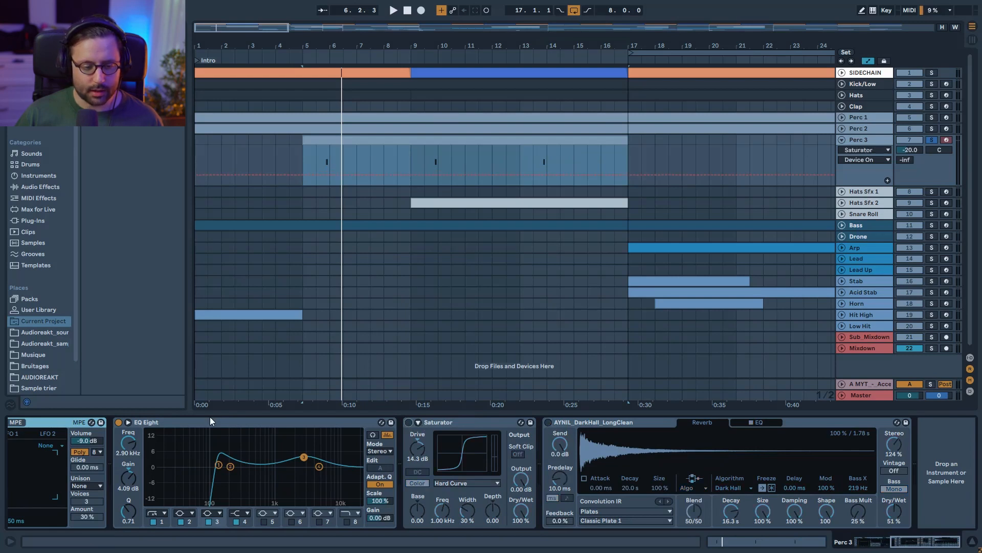
click(119, 423)
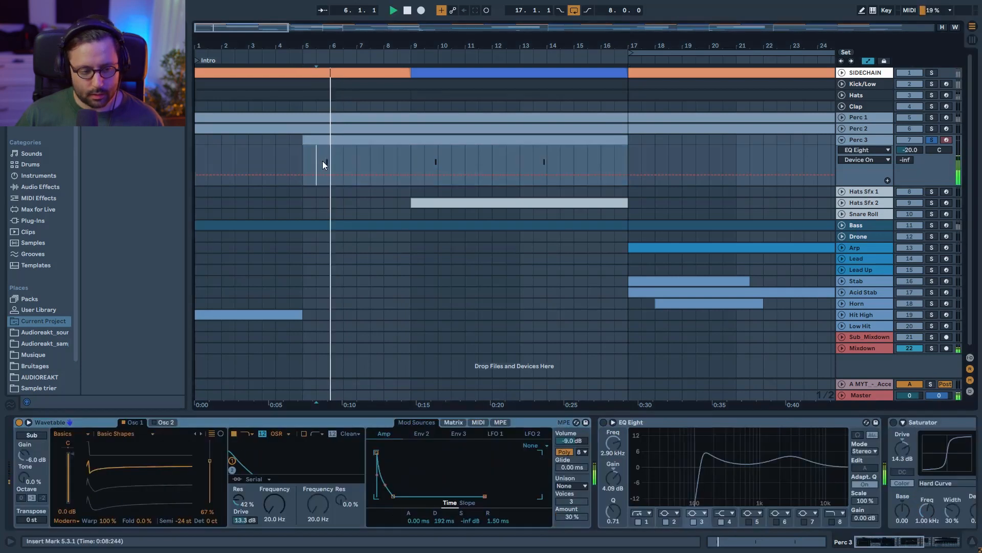
key(space)
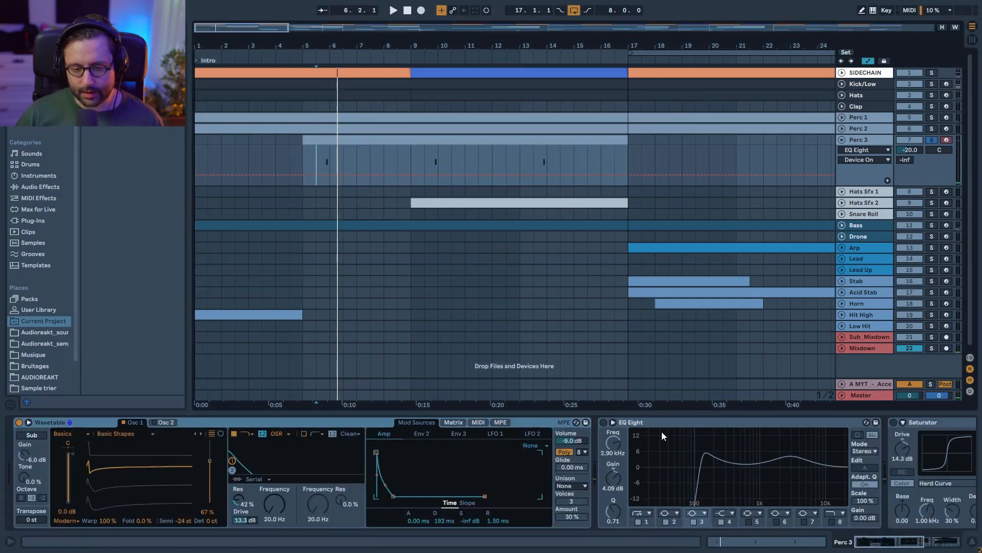
Show the modulation matrix of Perc 3's Wavetable and select the Osc 1 Warp amount.
click(465, 424)
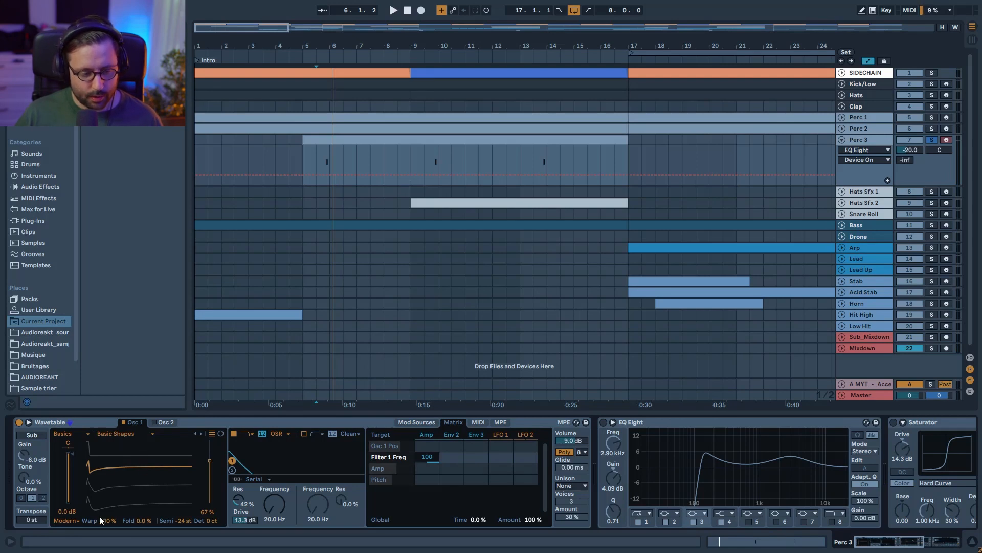
mouse_move(106, 523)
mouse_down()
mouse_move(107, 548)
mouse_move(106, 492)
mouse_move(103, 521)
mouse_up()
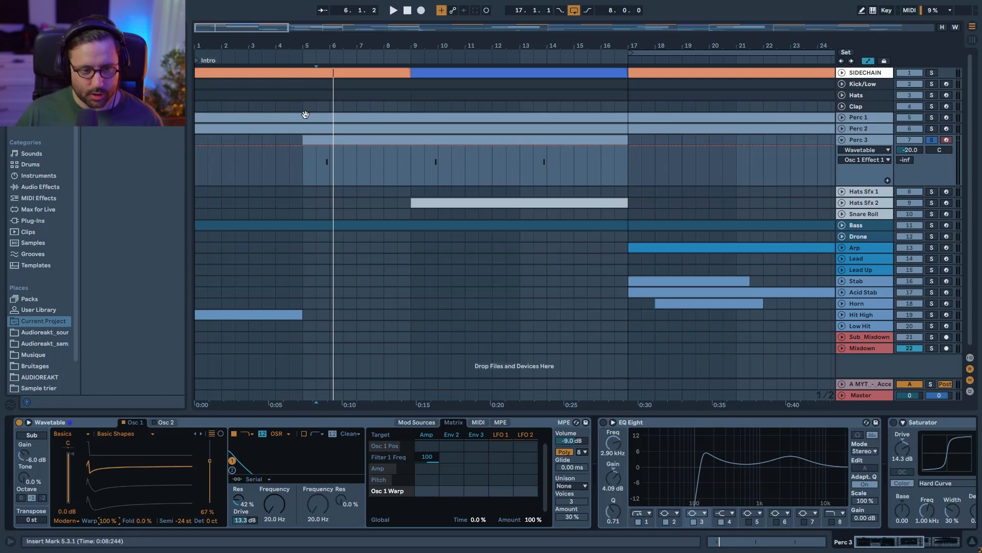
Open the notes of Perc 3's intro clip, play the dry hit from 5.3.1, and return to the track's devices.
double_click(309, 140)
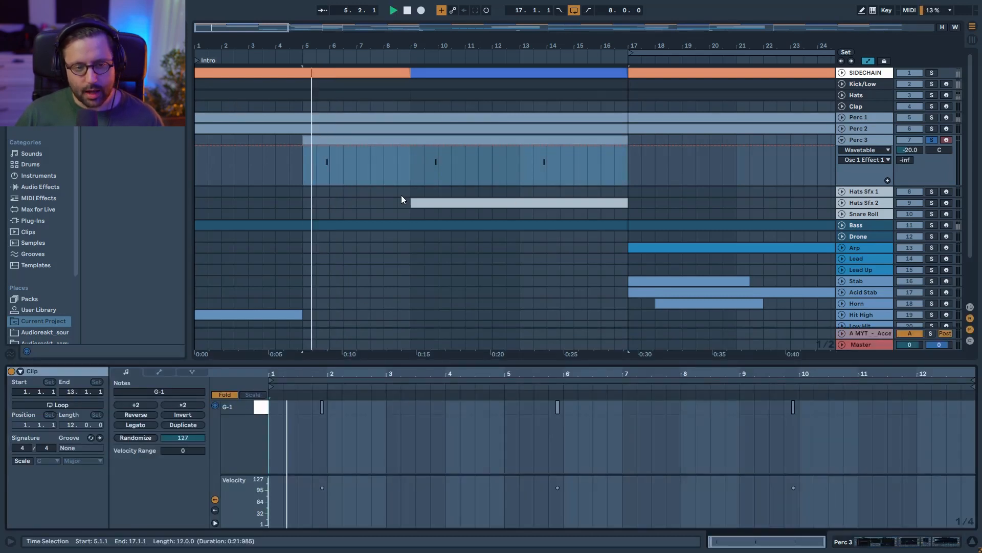
click(321, 175)
key(space)
key(space)
click(867, 141)
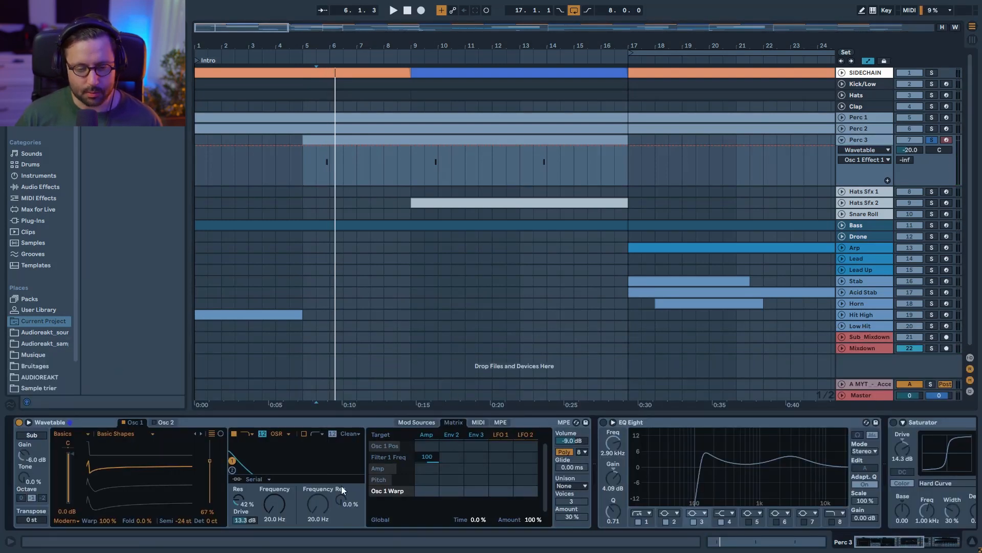
Show Wavetable's Amp envelope, and turn Perc 3's EQ Eight, Saturator and AYNIL_DarkHall_LongClean reverb back on while playing the hit.
click(428, 434)
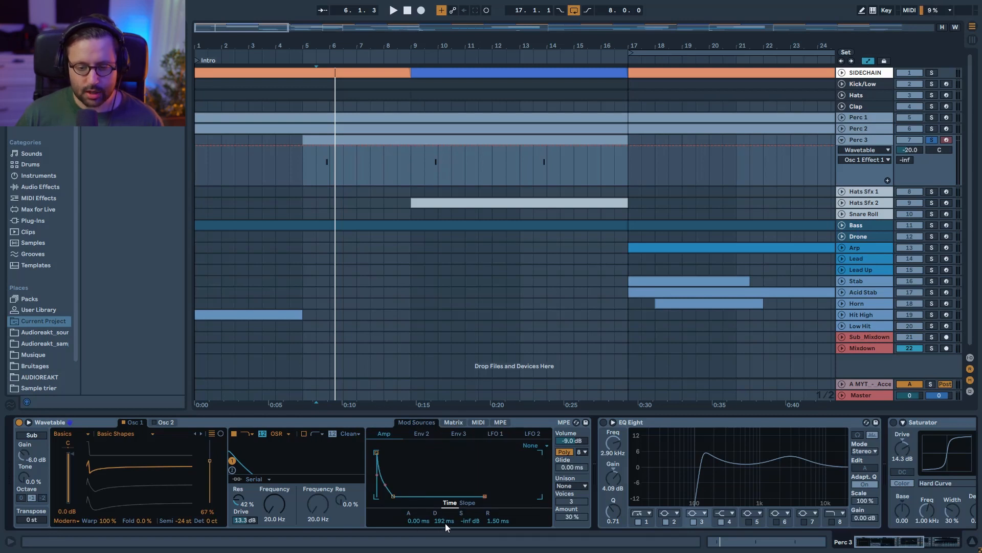
click(607, 433)
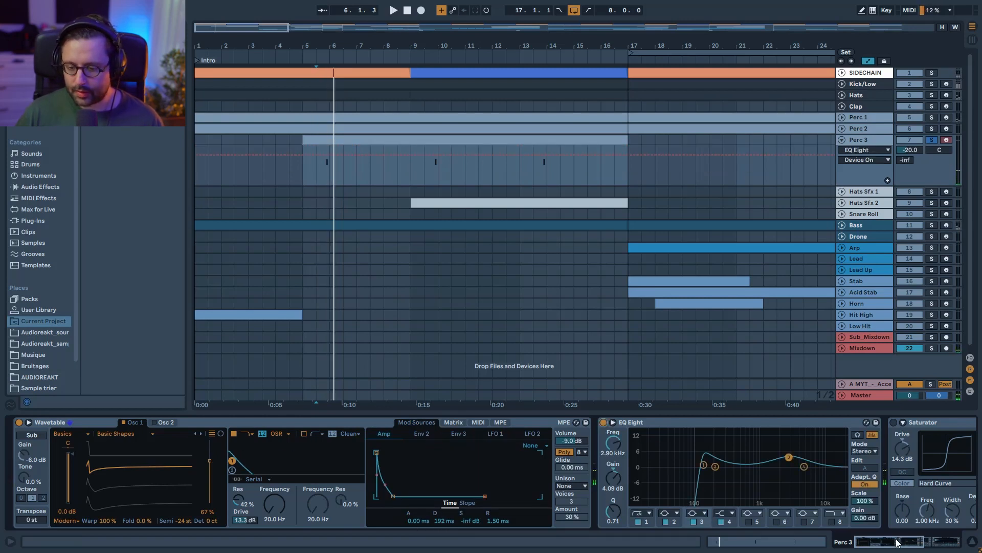
click(896, 542)
click(642, 425)
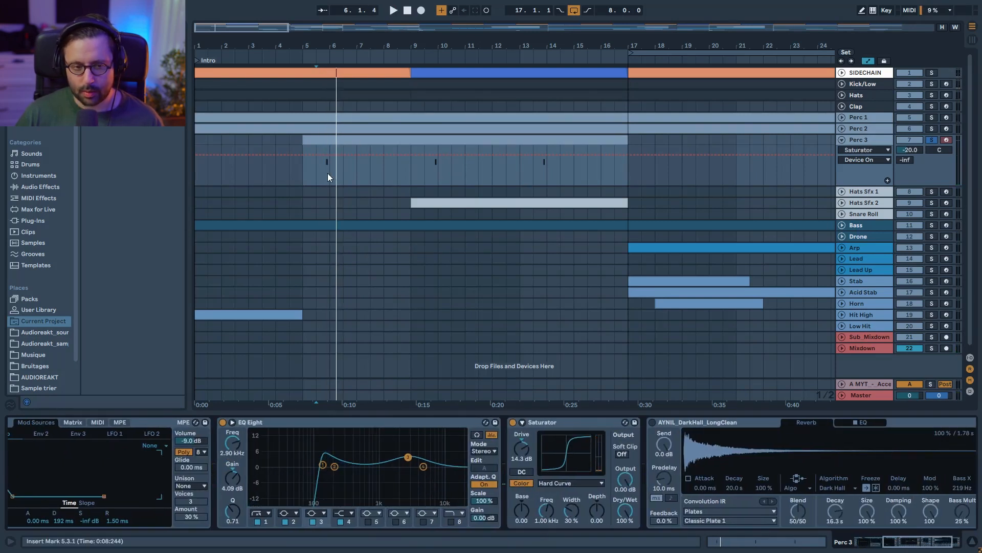
key(space)
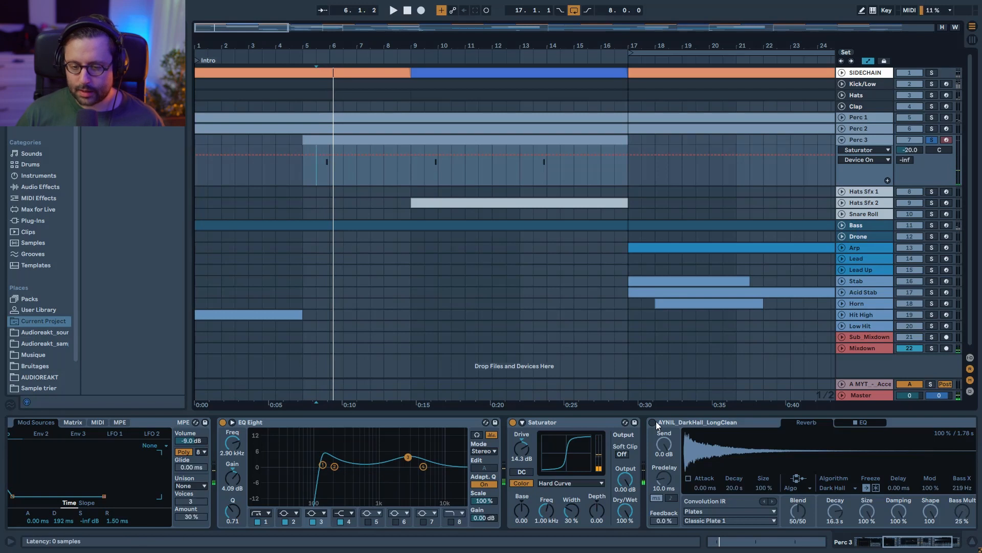
click(655, 422)
Inspect the EQ curve and Reverb settings of Perc 3's AYNIL_DarkHall_LongClean, and play the fully processed hit.
drag(925, 541, 937, 542)
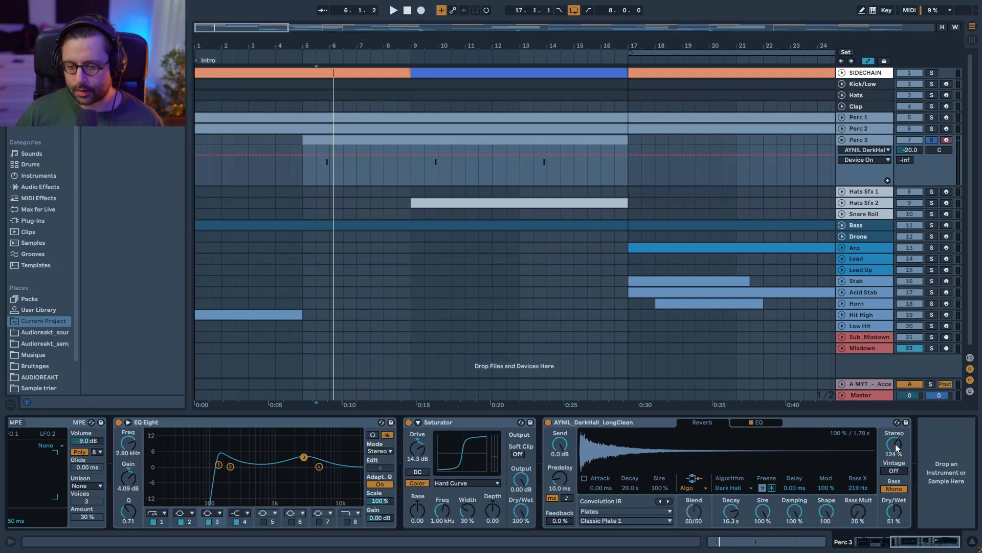
click(774, 428)
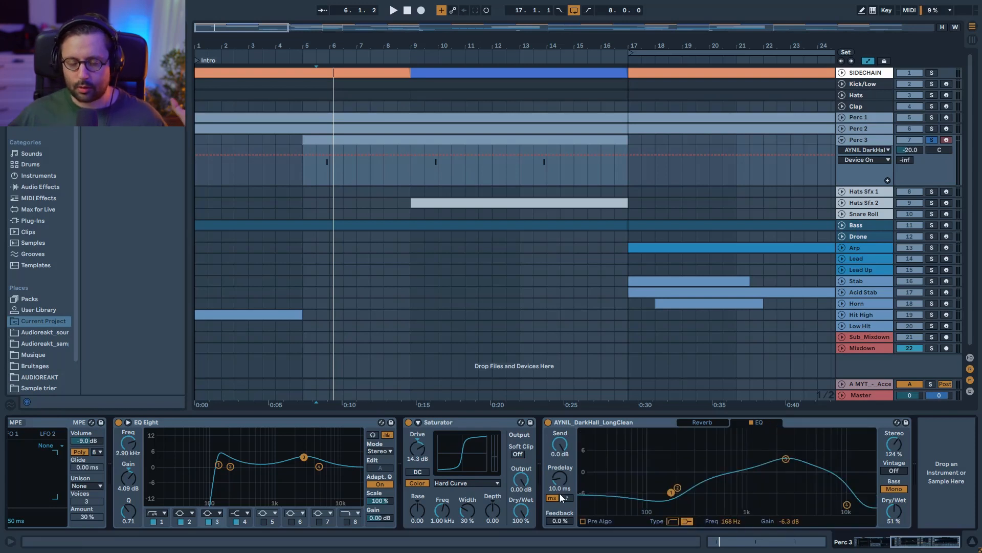
click(785, 459)
click(695, 424)
key(space)
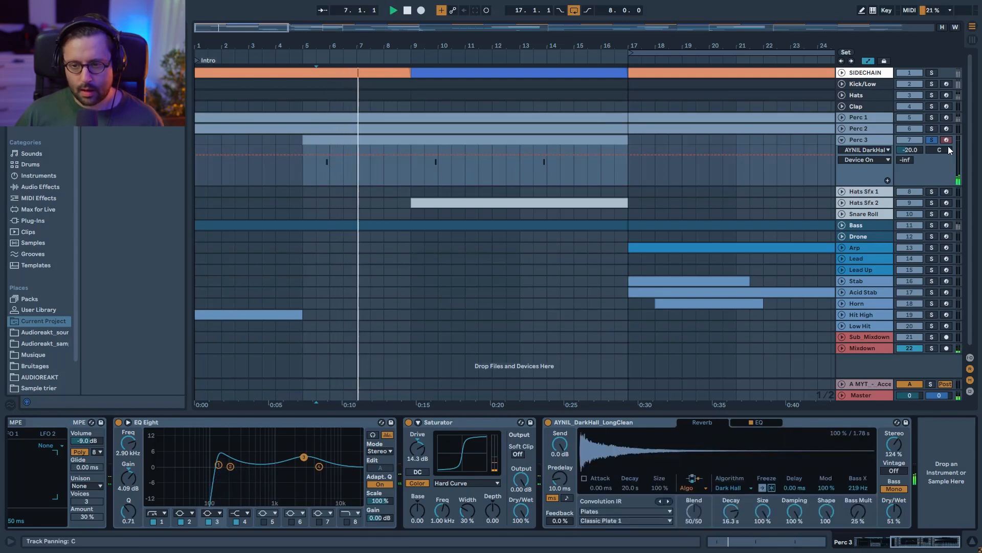
Unsolo Perc 3, play the full mix from bar 5, and fold the track.
click(934, 142)
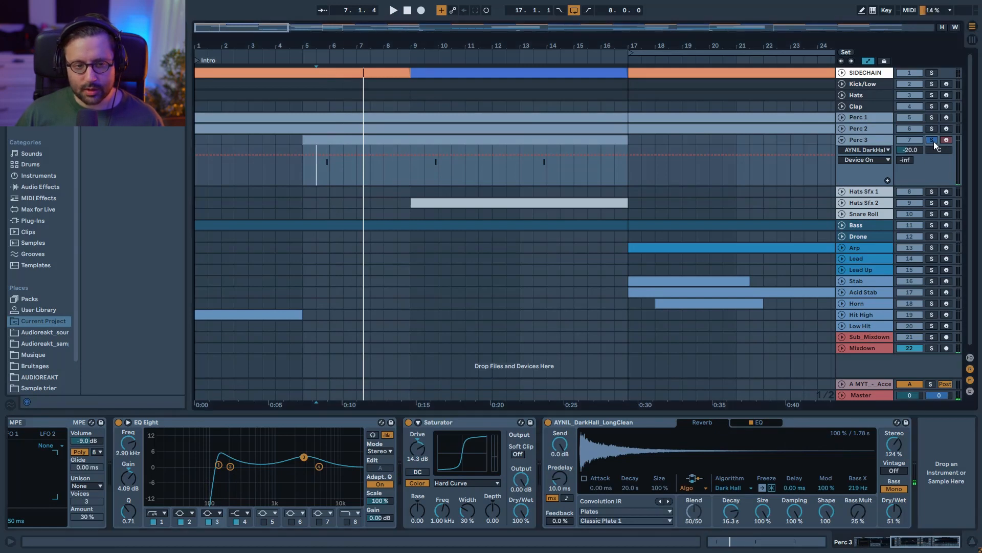
key(space)
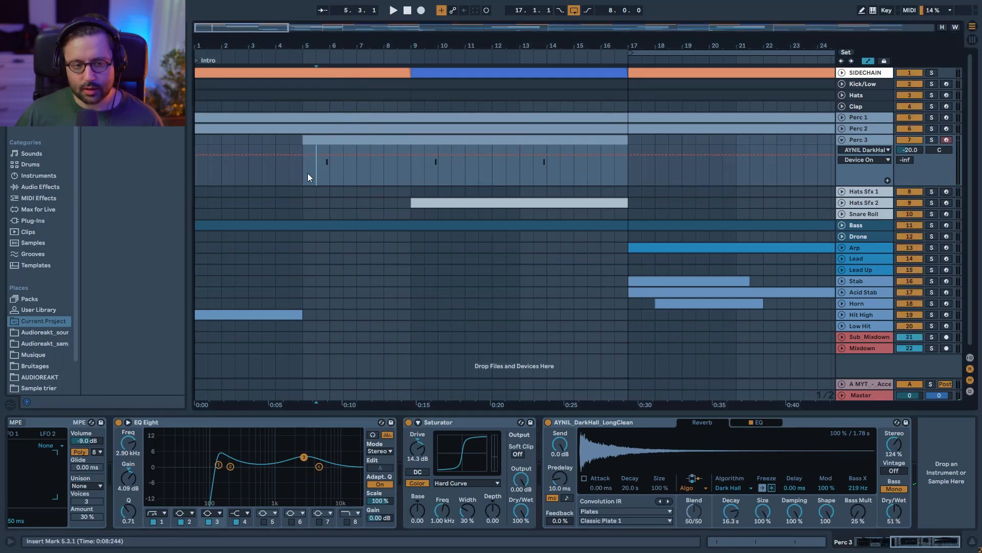
key(space)
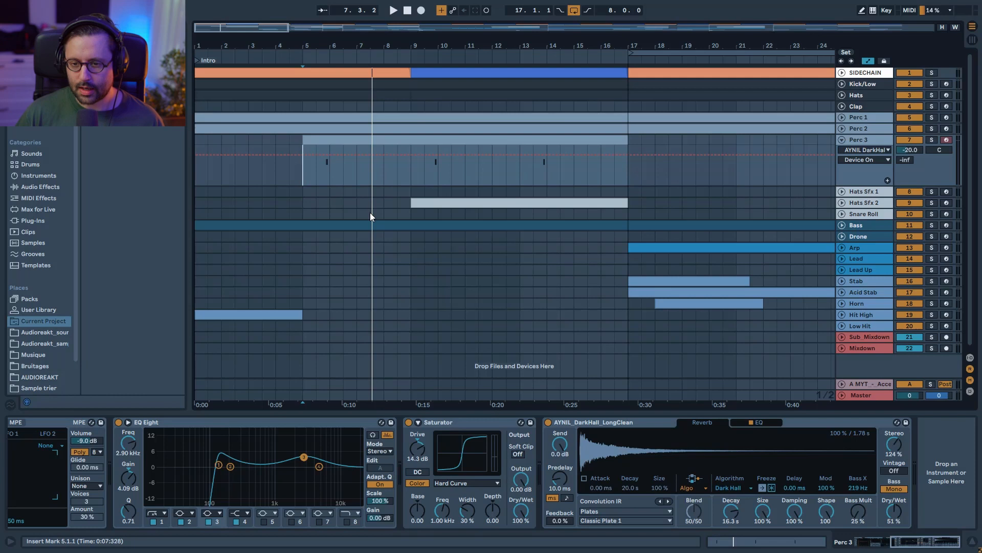
click(844, 138)
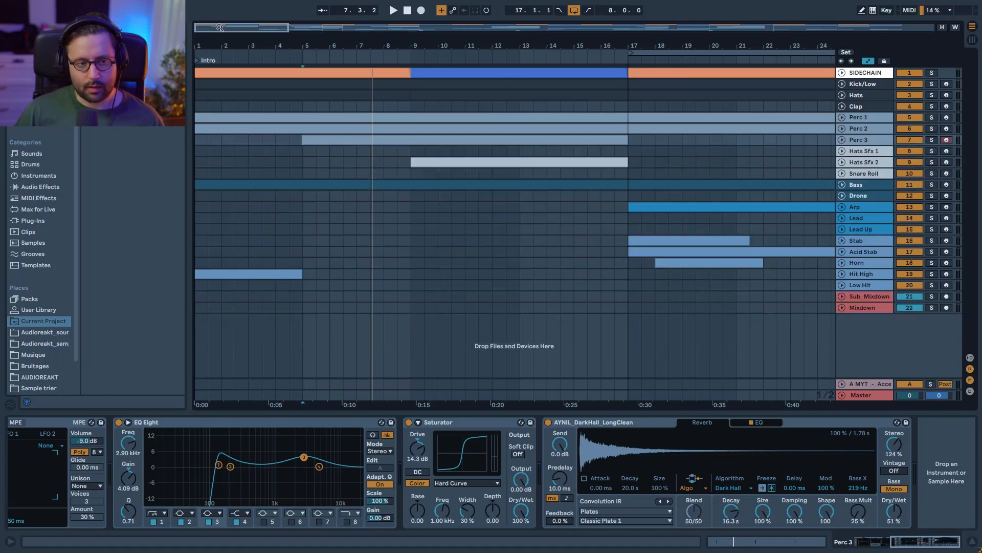
Select and unfold the Hats Sfx 1 track, and open the note pattern of its first clip.
drag(219, 28, 220, 11)
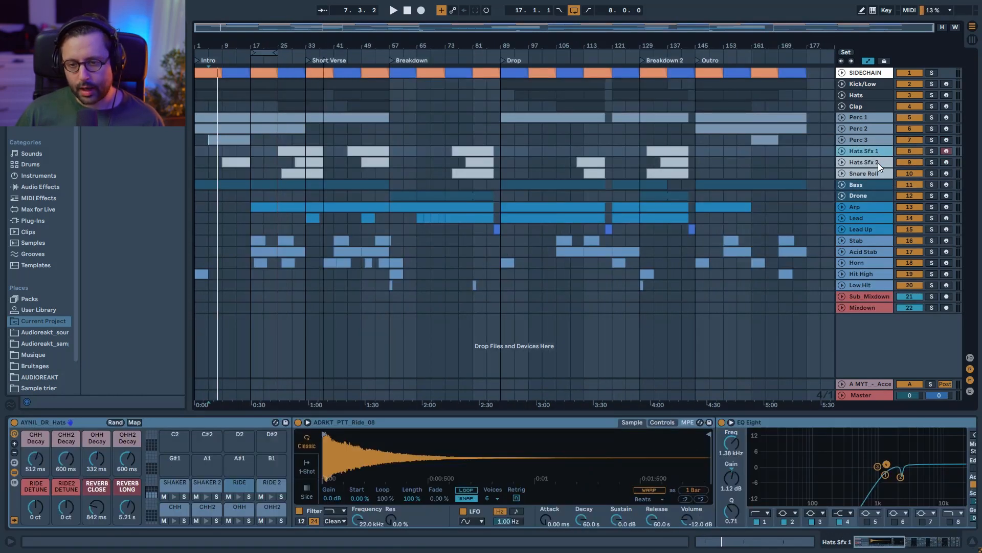
click(878, 162)
click(880, 152)
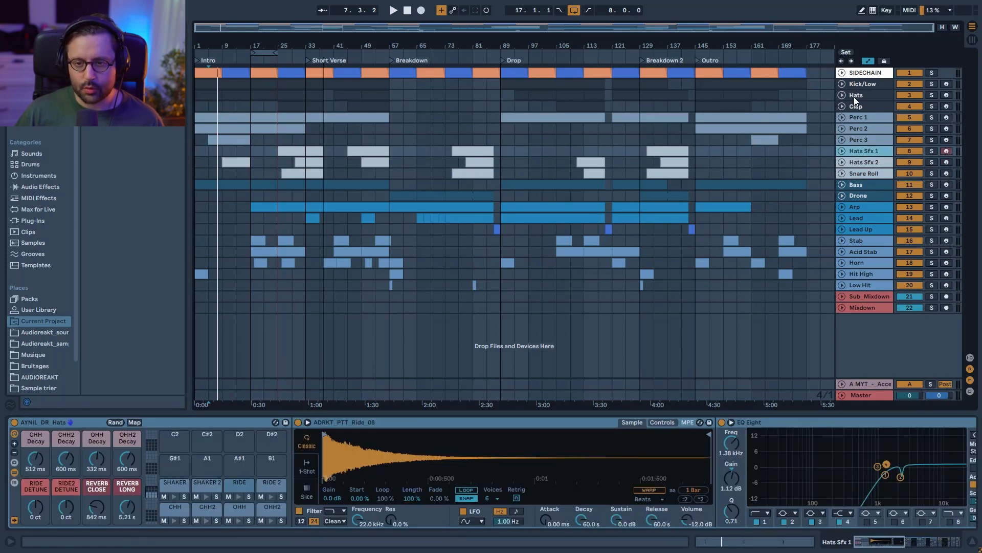
click(841, 150)
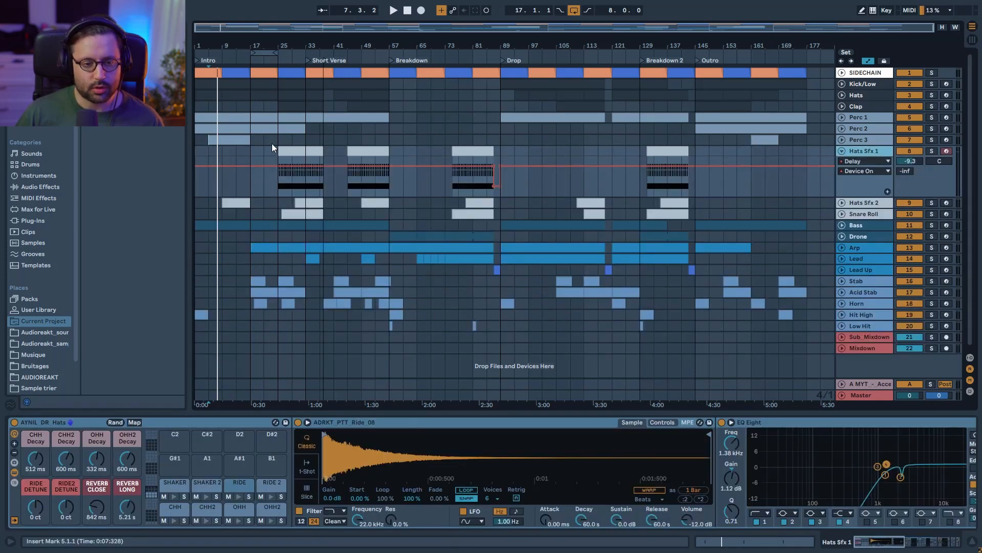
click(302, 150)
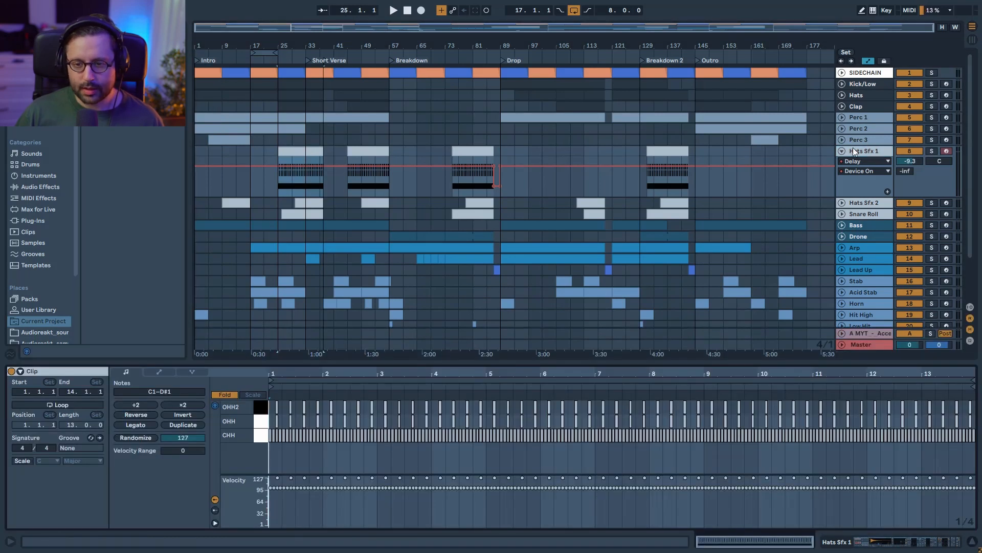
Solo Hats Sfx 1, show the Gain automation of the Utility after the Delay, and play the first clip from bar 31.
click(844, 152)
click(842, 153)
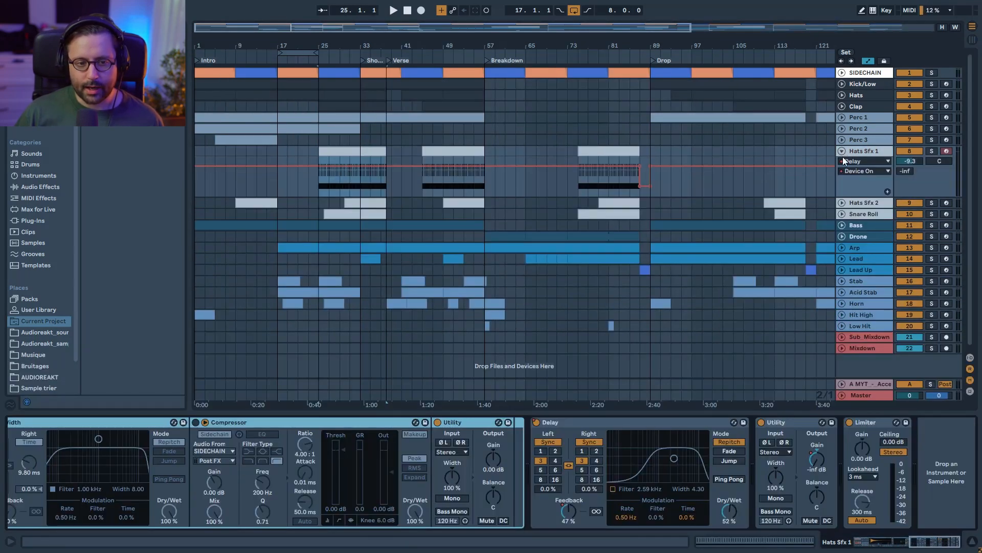
click(933, 151)
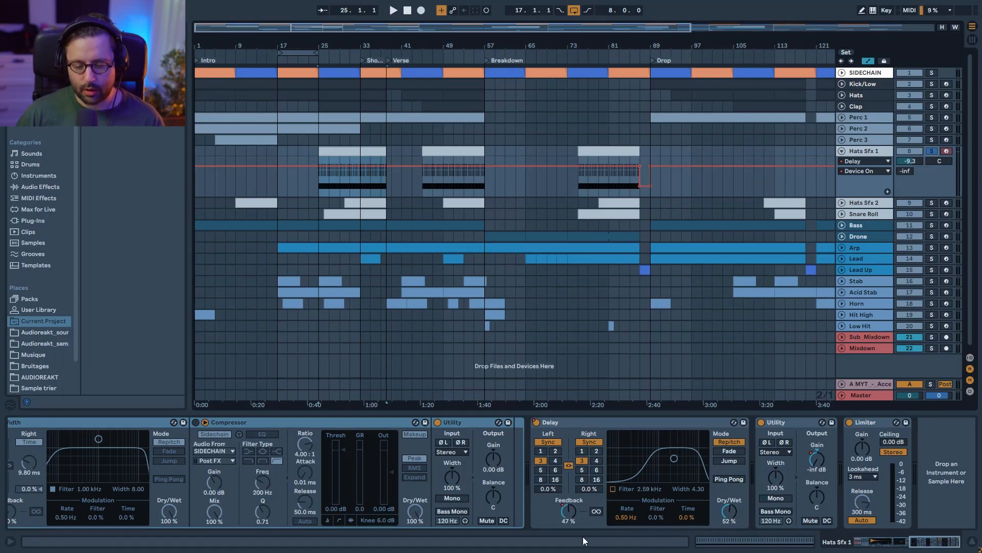
click(814, 463)
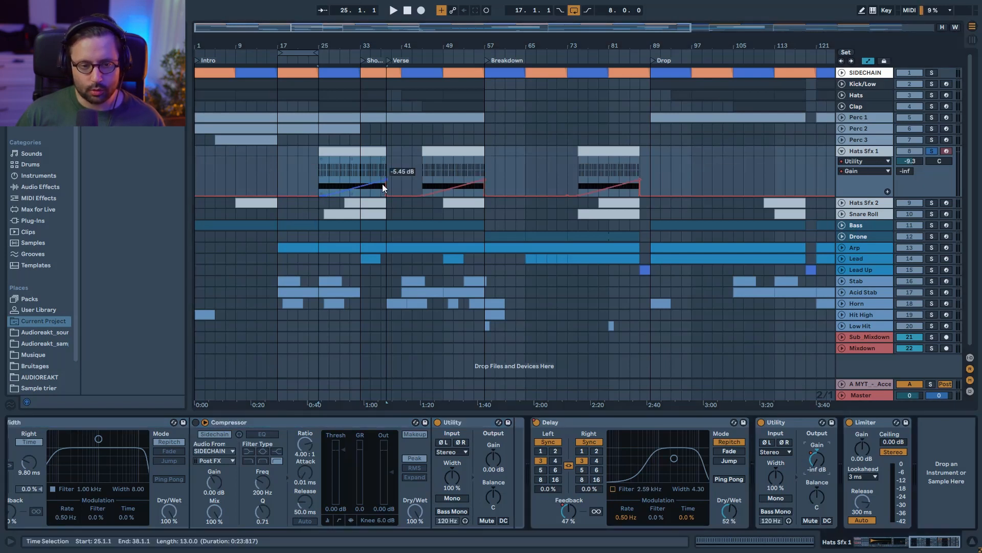
click(348, 165)
key(space)
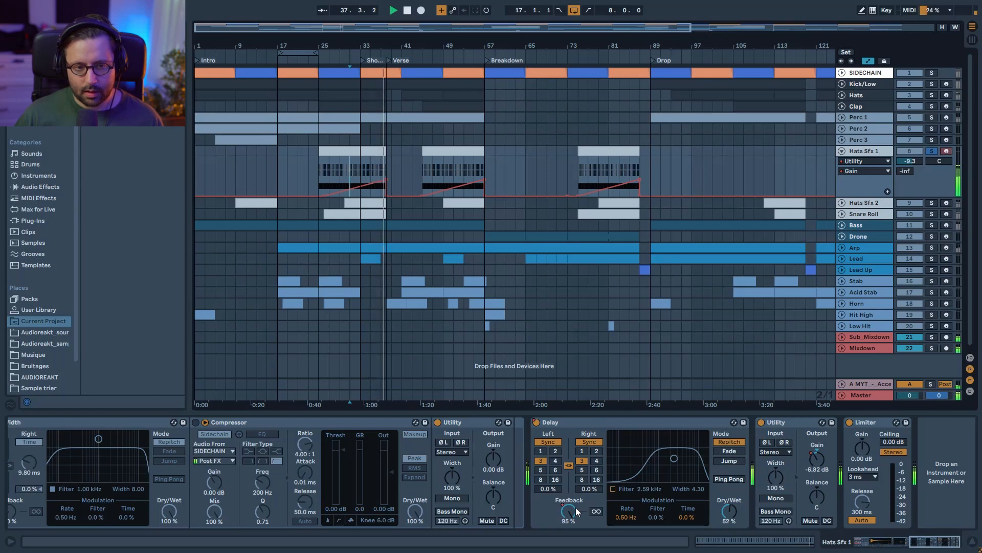
Unfold Hats Sfx 2, solo it, and play its second clip from bar 33.
drag(937, 541, 889, 545)
click(842, 162)
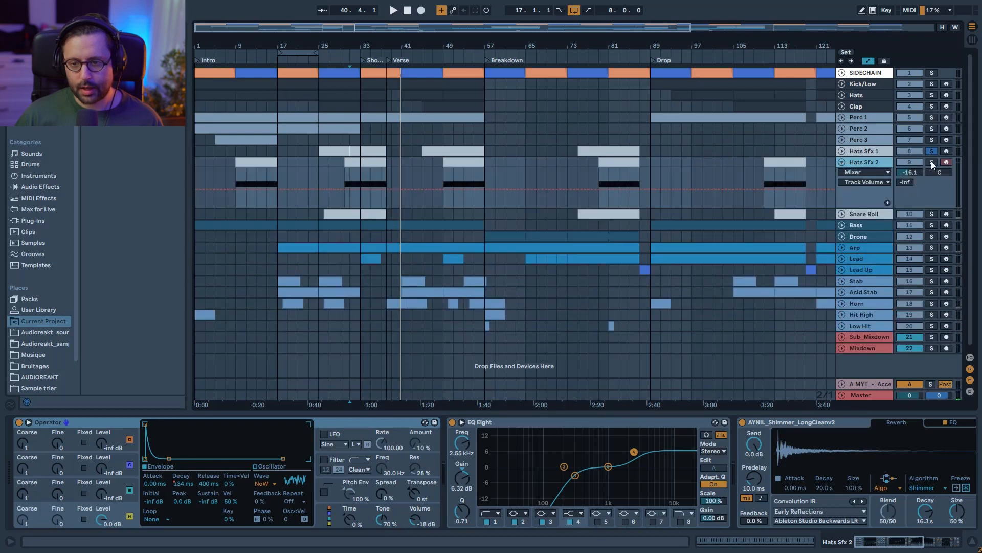
click(932, 162)
click(361, 174)
key(space)
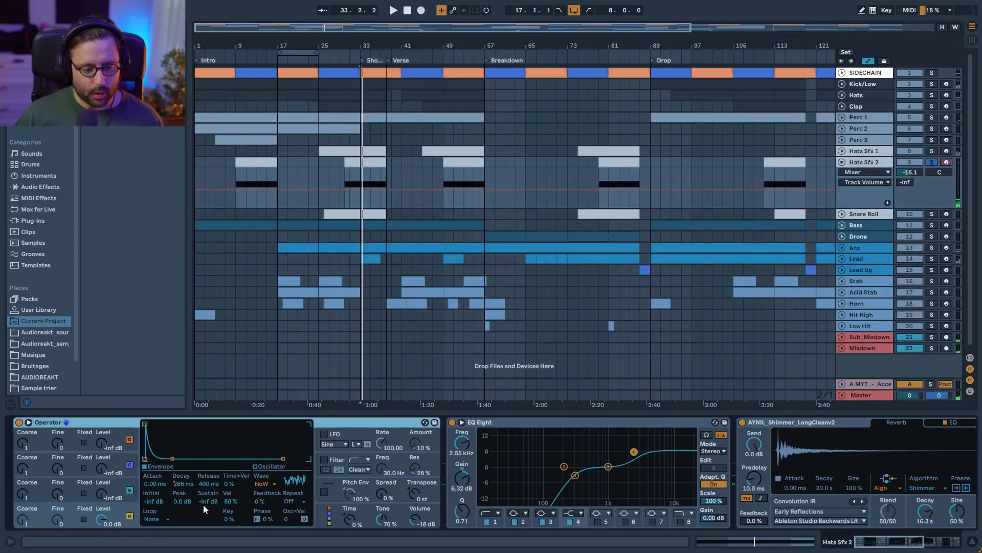
Show Operator's Ae Decay automation on Hats Sfx 2 and play the rising hats from 31.1.1.
click(176, 483)
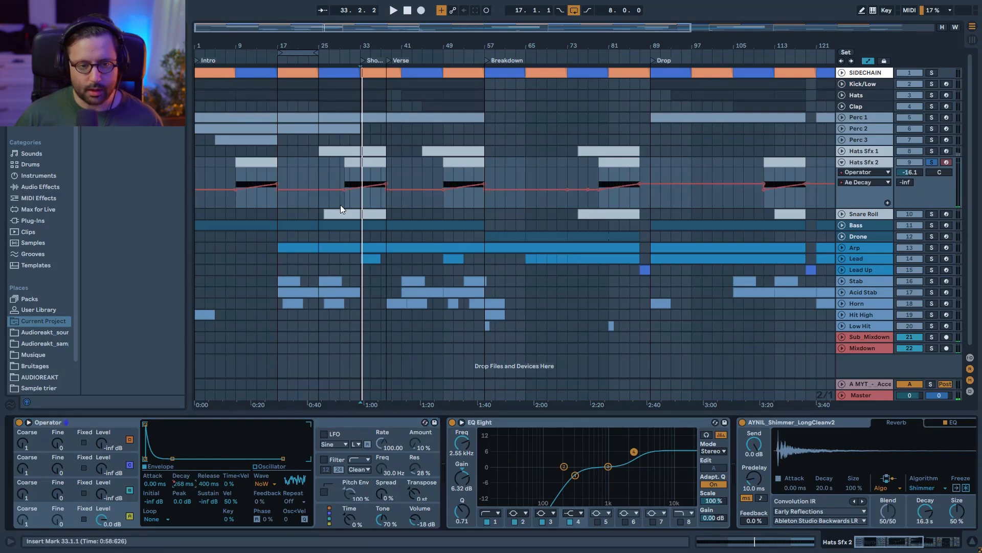
key(space)
click(349, 181)
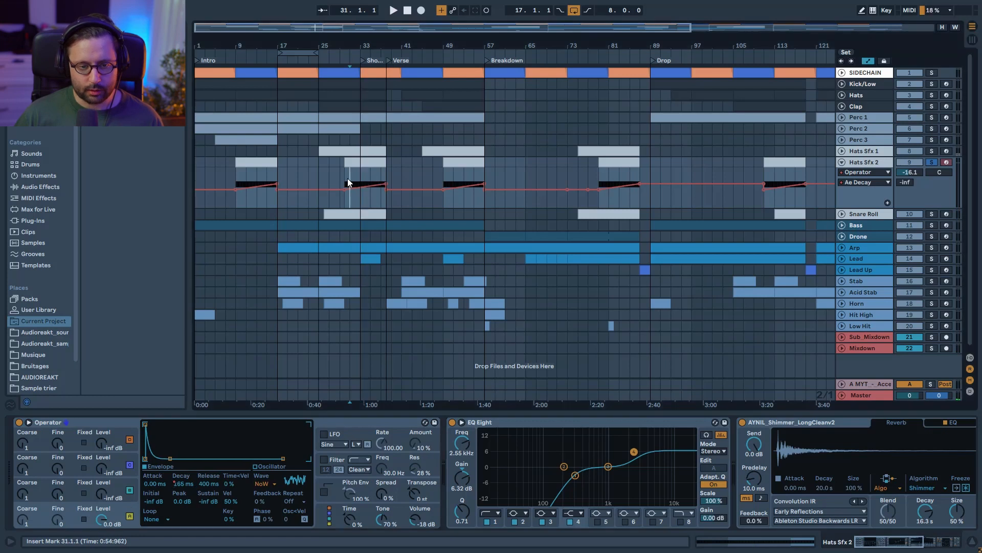
key(space)
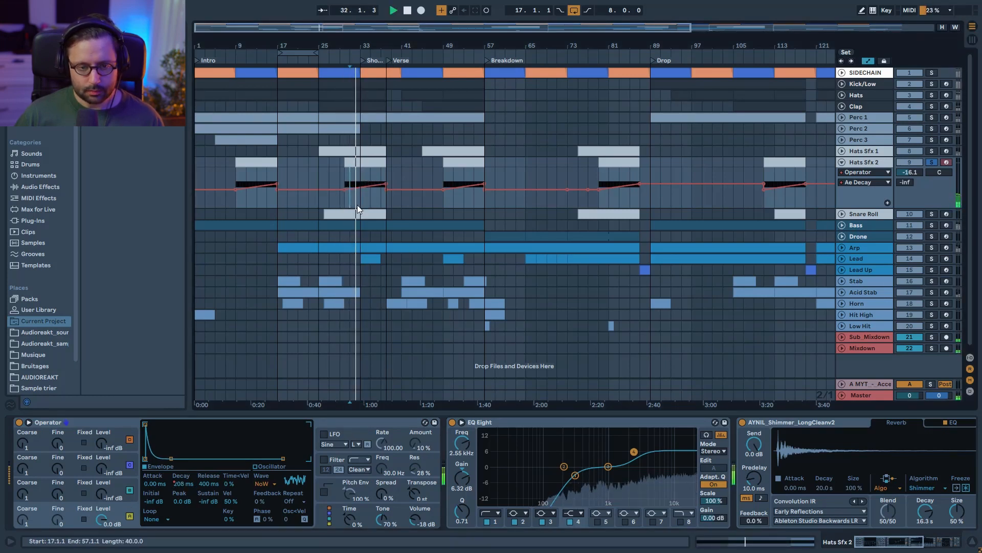
On Hats Sfx 2, bypass and re-enable the AYNIL_Shimmer reverb, and do the same with the Delay.
click(375, 201)
drag(900, 541, 935, 545)
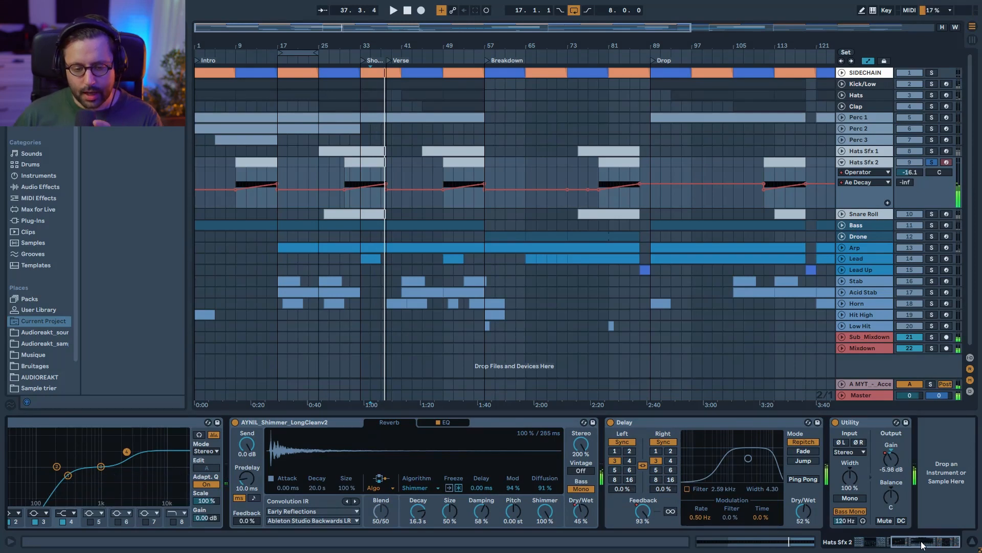
click(235, 422)
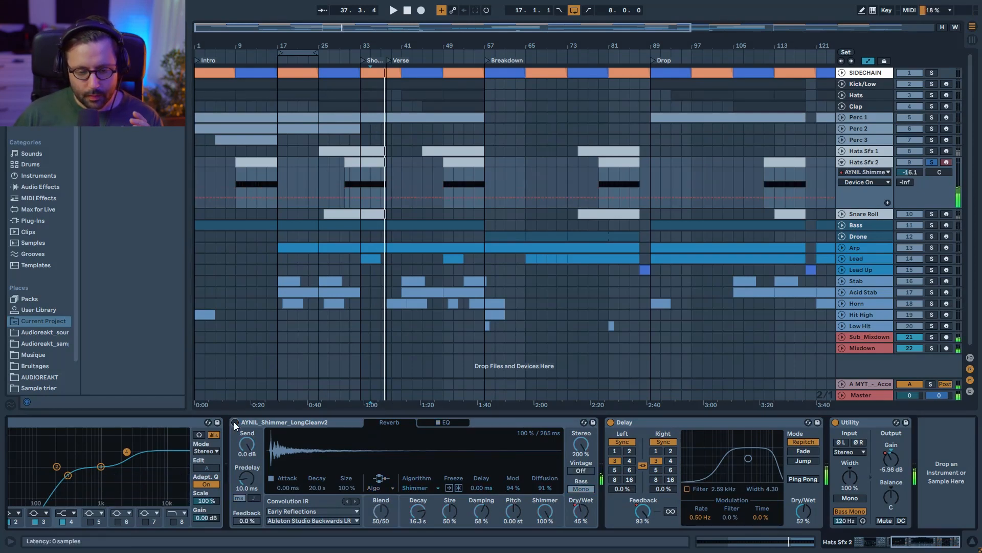
click(234, 422)
click(611, 423)
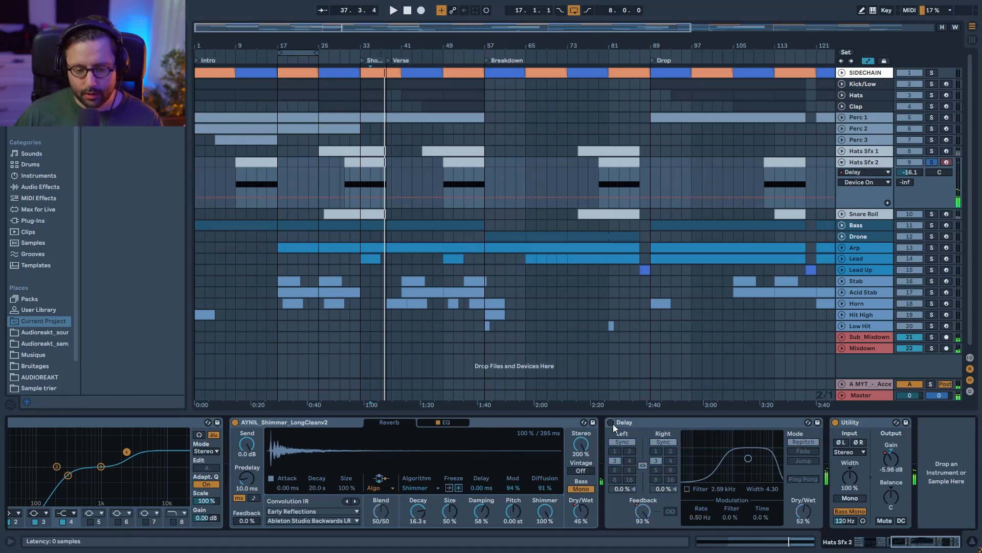
click(610, 423)
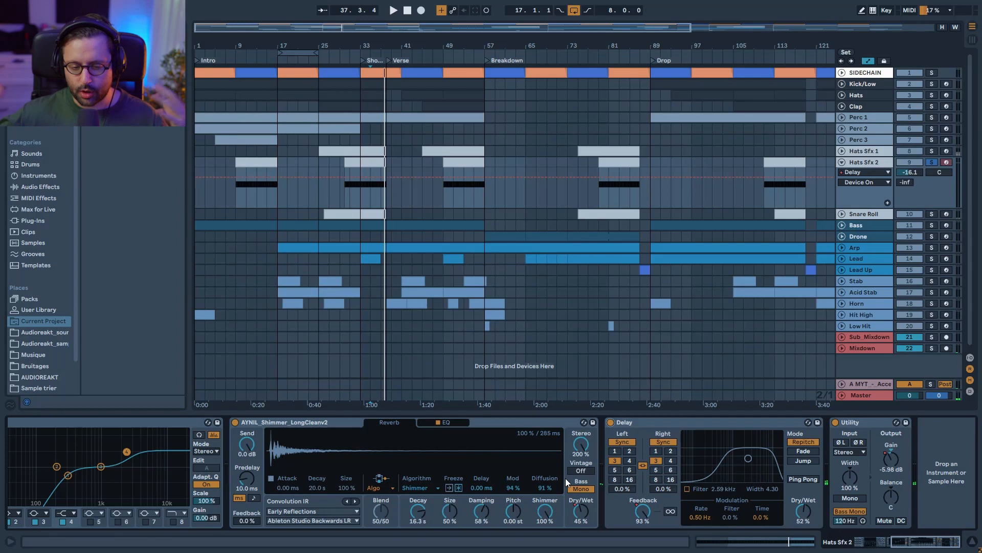
Show the reverb Dry/Wet, Delay Feedback and Utility Gain automation on Hats Sfx 2, and play from bar 33.
click(580, 512)
click(643, 511)
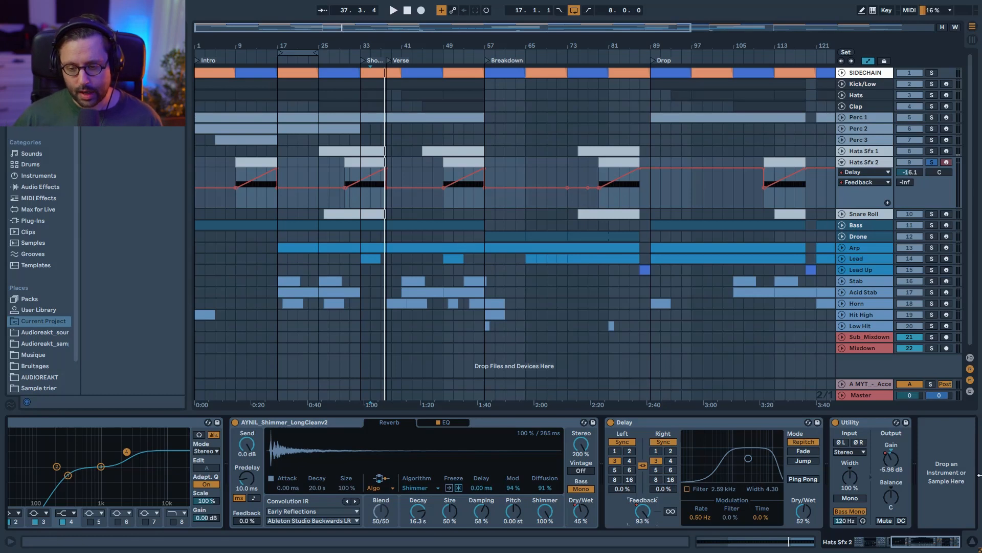
click(887, 462)
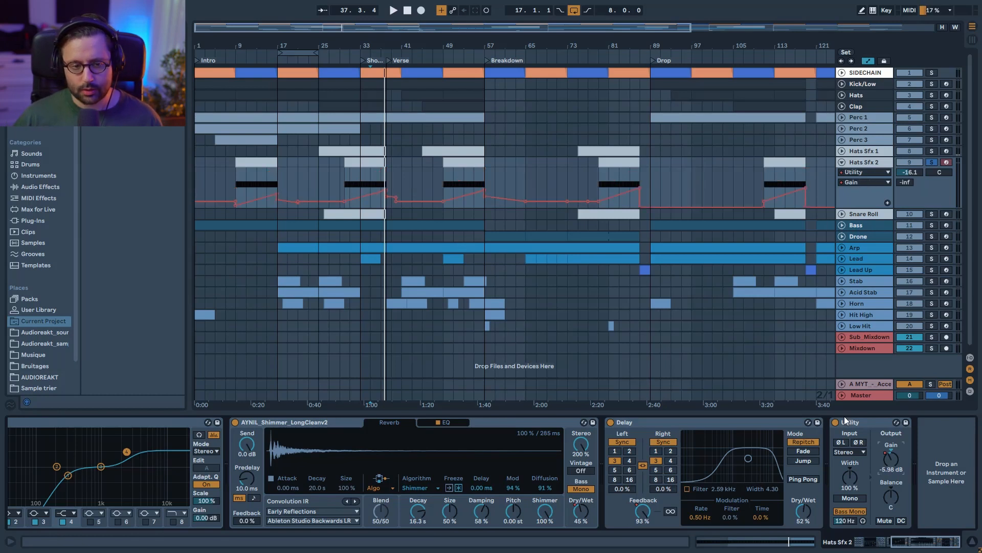
click(360, 185)
key(space)
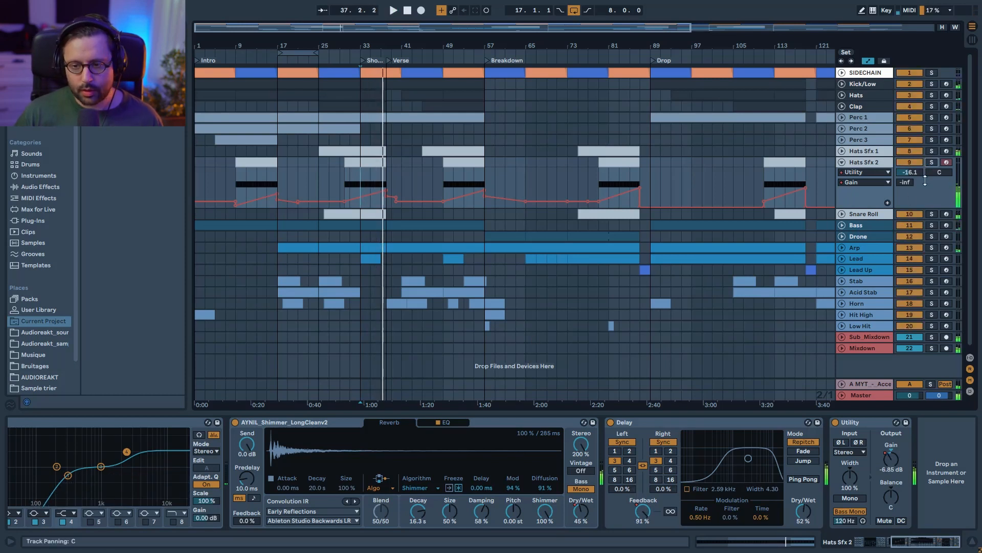
Play the full mix from 31.1.1, muting and unmuting Hats Sfx 2 and Hats Sfx 1 to compare.
click(351, 191)
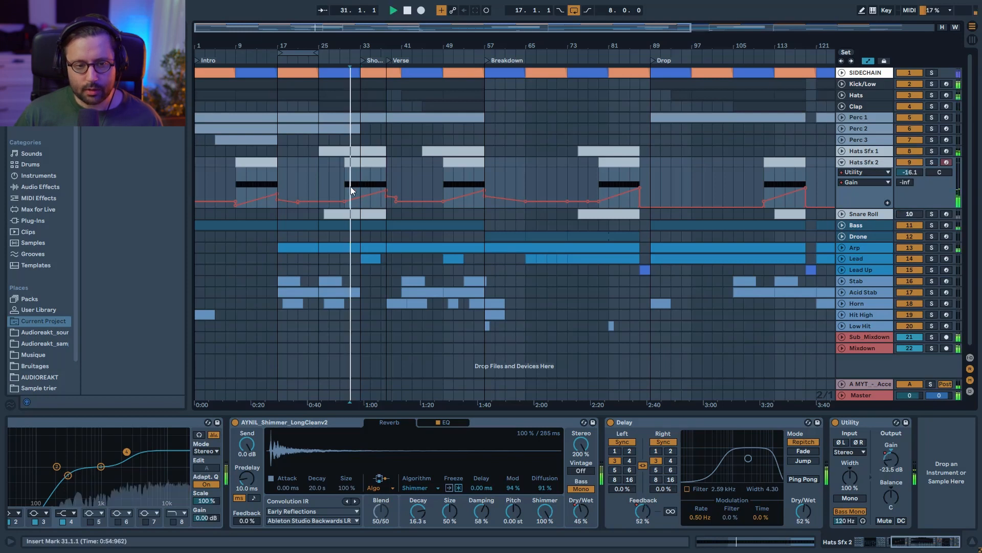
key(space)
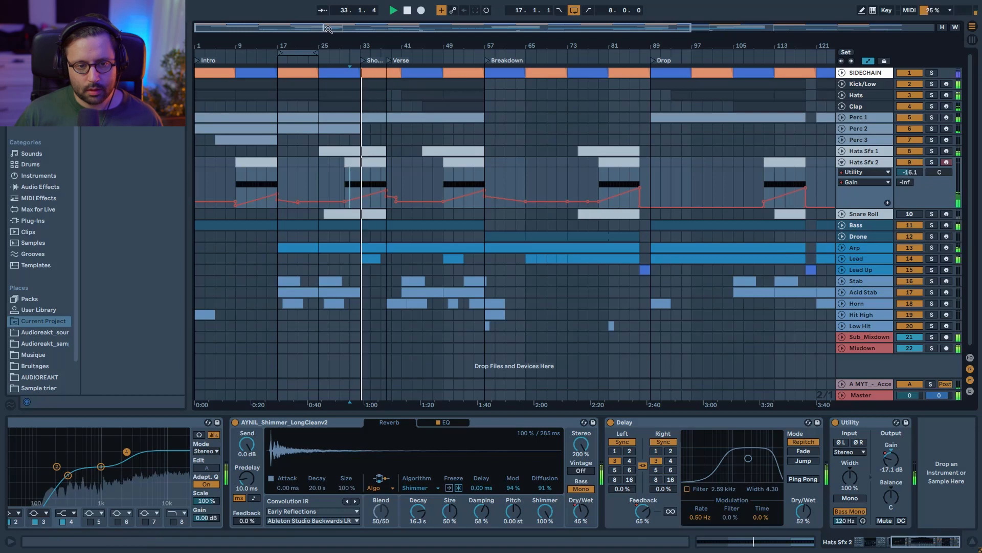
drag(307, 41, 288, 60)
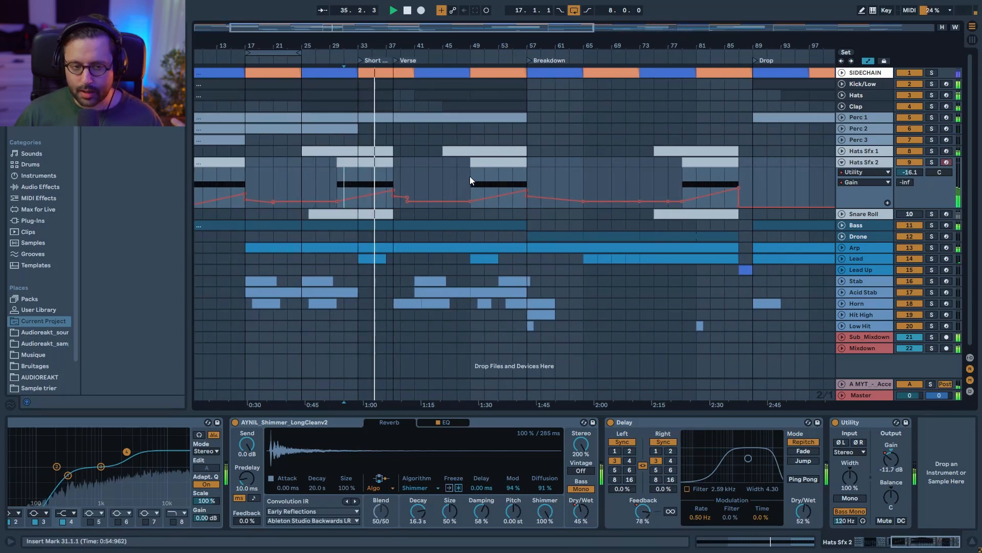
click(914, 162)
click(912, 151)
click(912, 151)
click(910, 163)
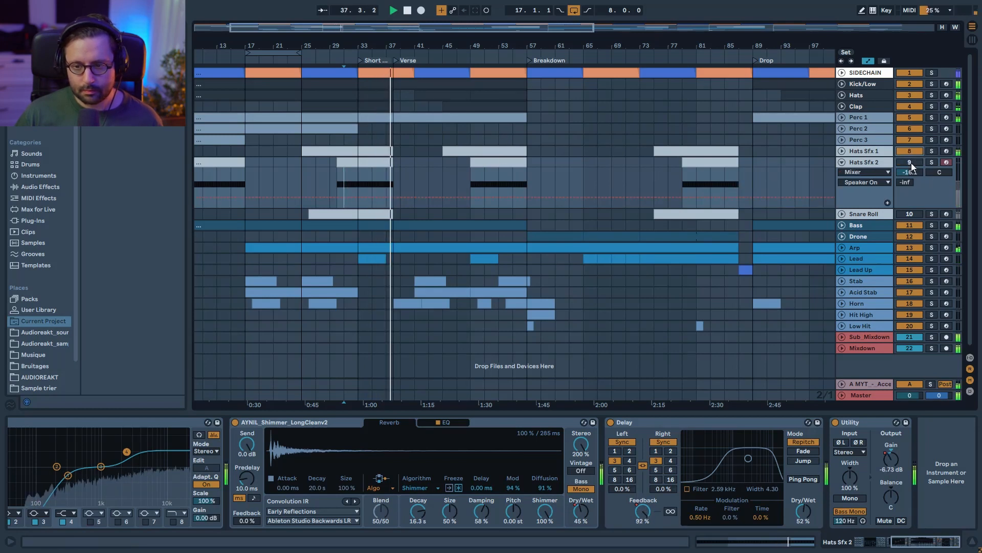
key(space)
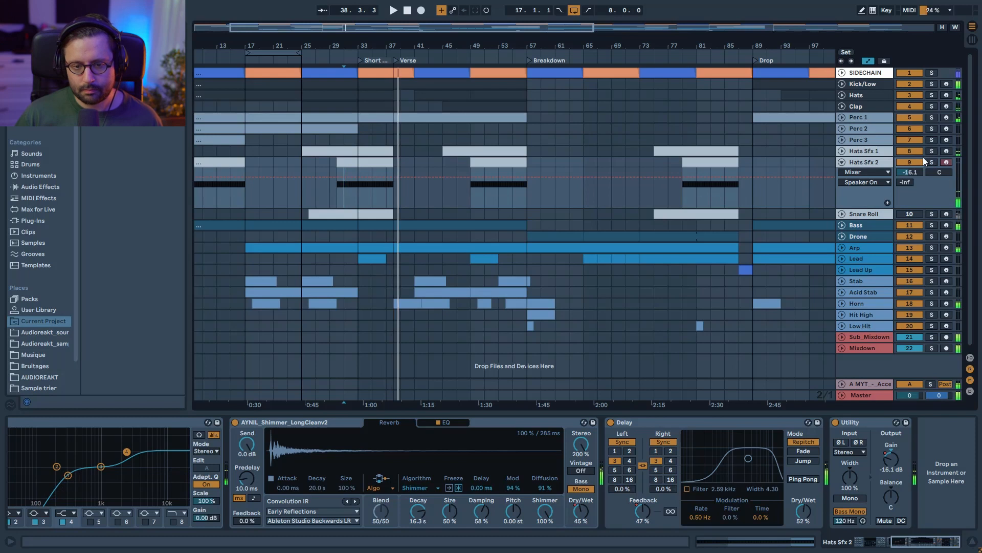
Unfold and solo the Snare Roll track, and open the note pattern and velocities of its first clip.
click(841, 214)
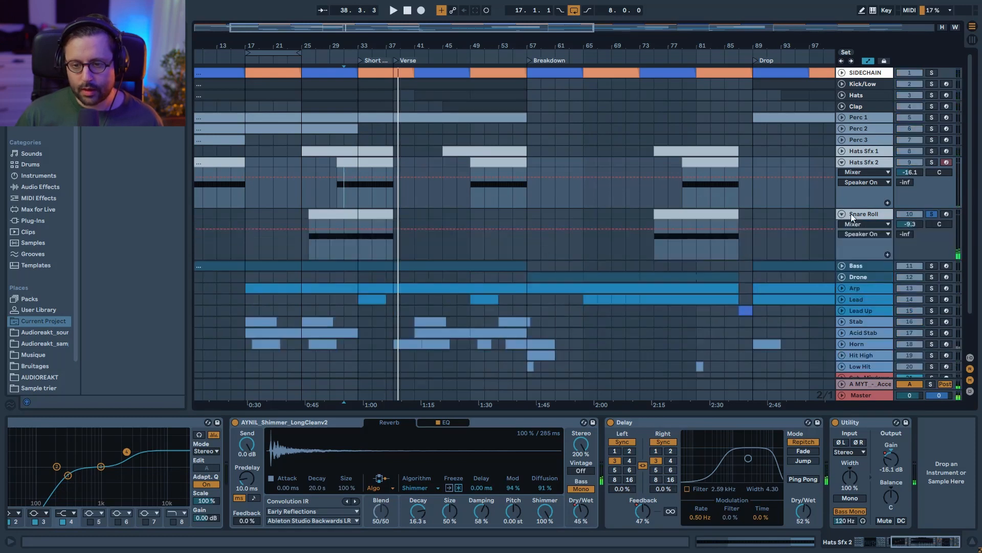
click(393, 215)
double_click(384, 161)
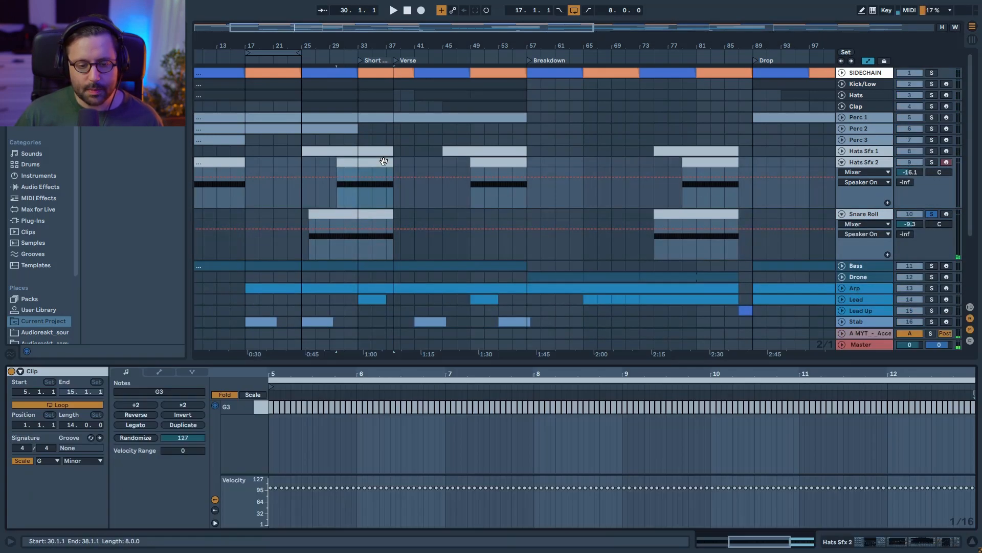
click(367, 246)
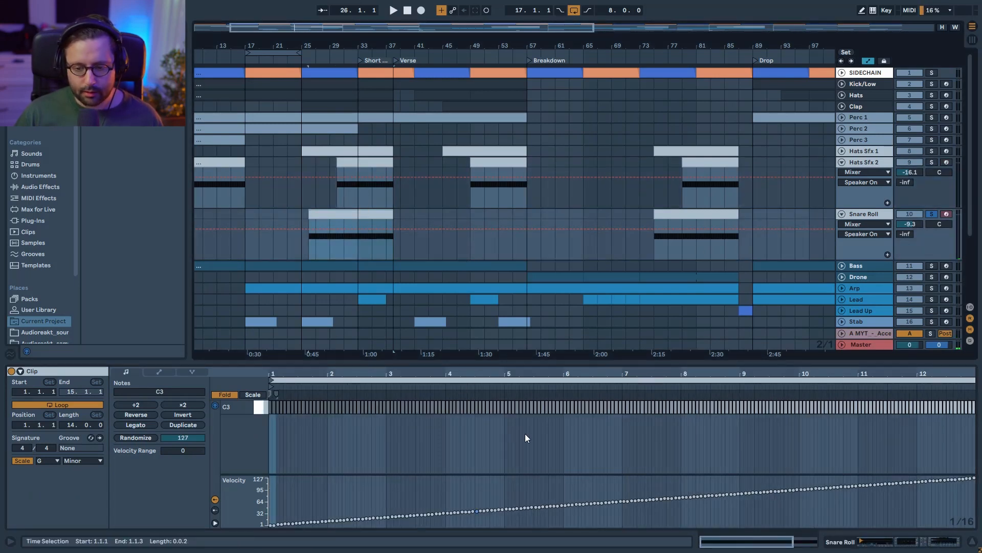
click(275, 523)
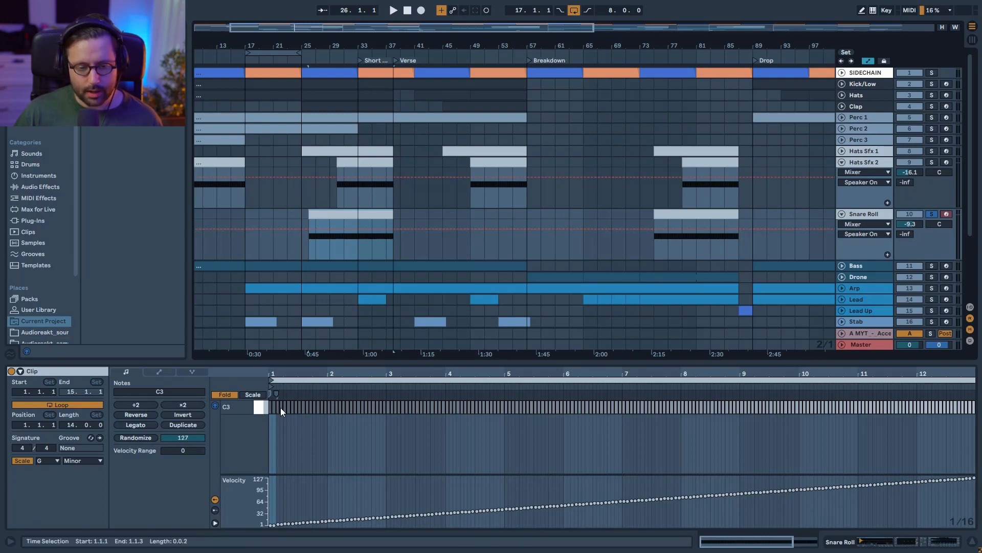
Play the soloed Snare Roll from 26.1.1, and show its devices and EQ Eight's 1 Frequency automation.
key(space)
click(877, 213)
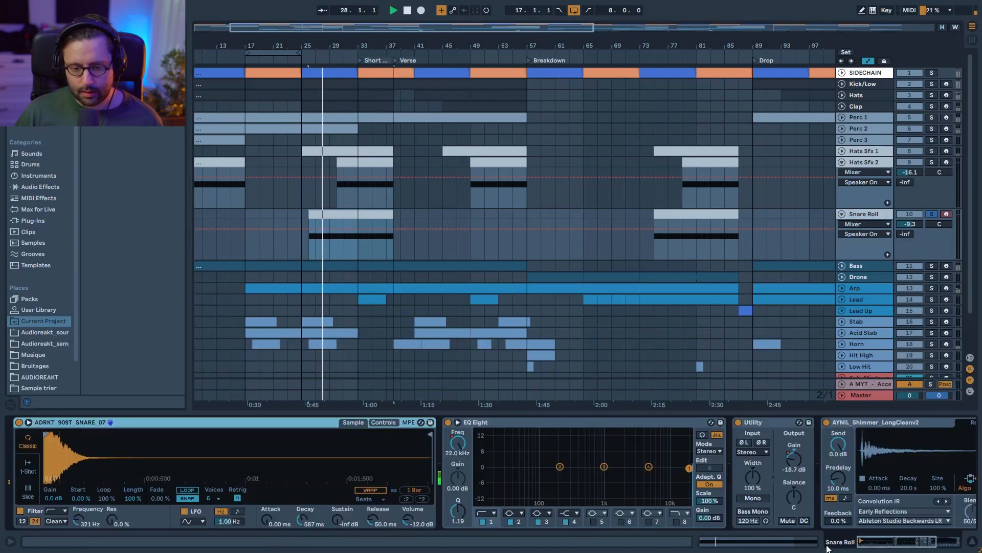
click(464, 448)
key(space)
Play the Snare Roll's filter sweep from 33.1.1, and bring its Utility and reverb fully into view.
click(357, 246)
key(space)
key(space)
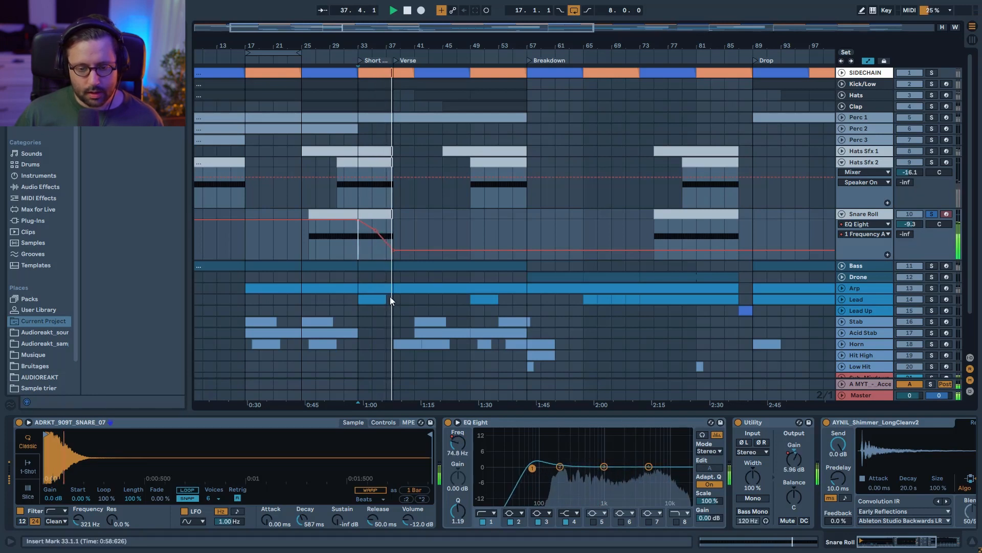
key(space)
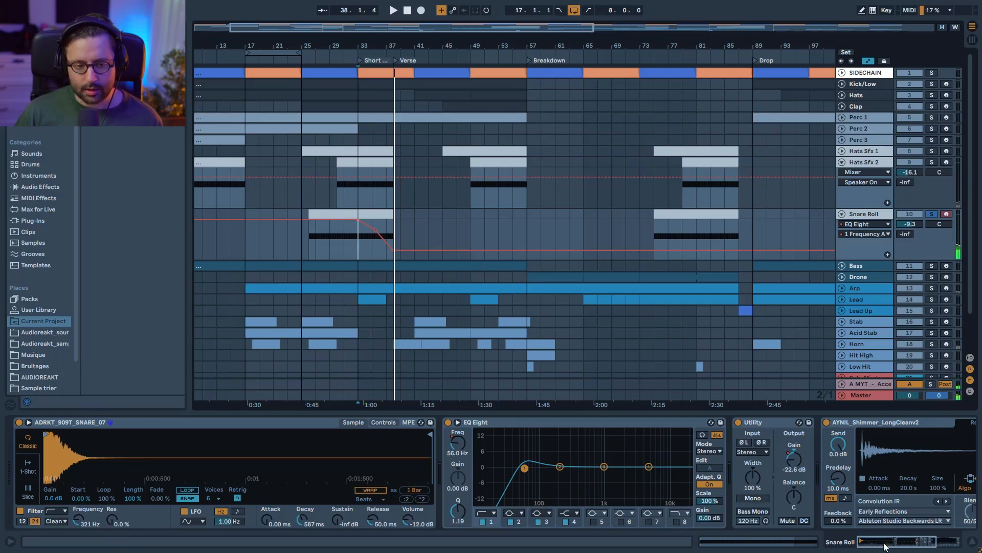
drag(885, 547, 912, 548)
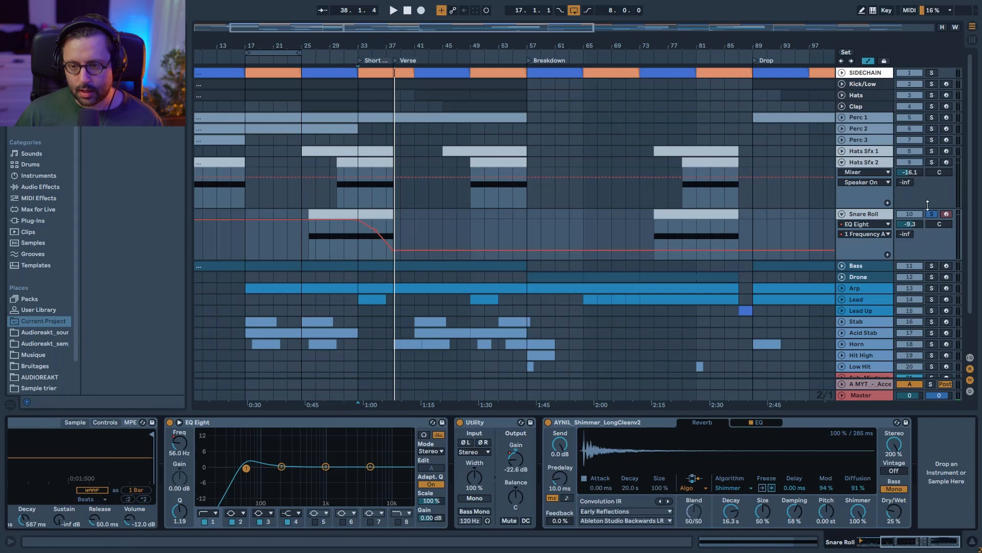
Play the full mix from 33.1.1, toggling the Snare Roll's solo and mute on and off to compare.
key(space)
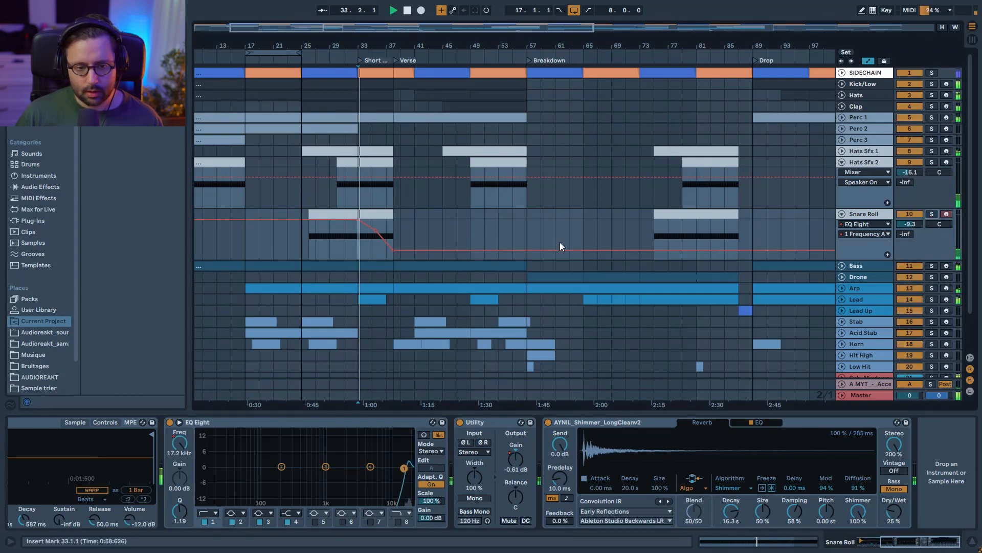
click(932, 213)
click(932, 214)
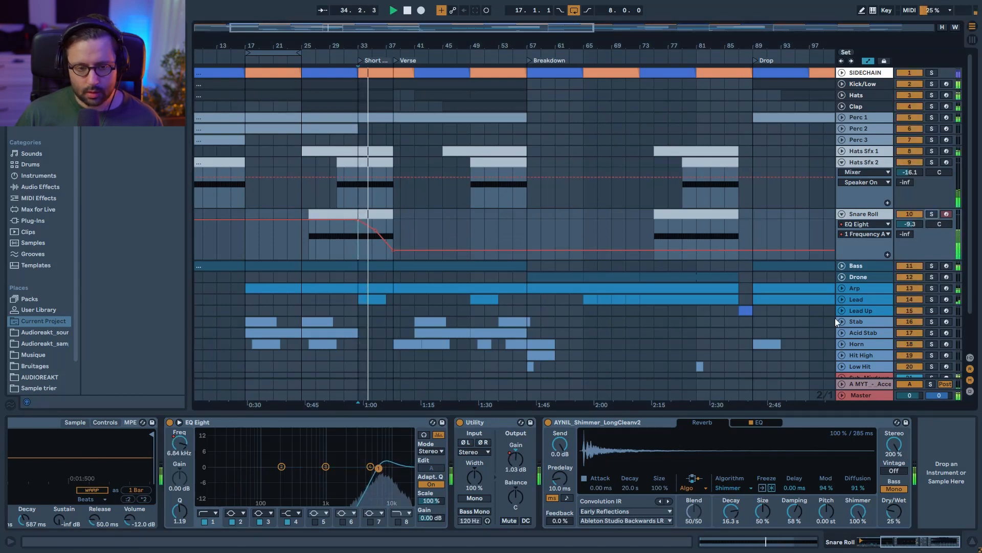
click(910, 214)
click(910, 214)
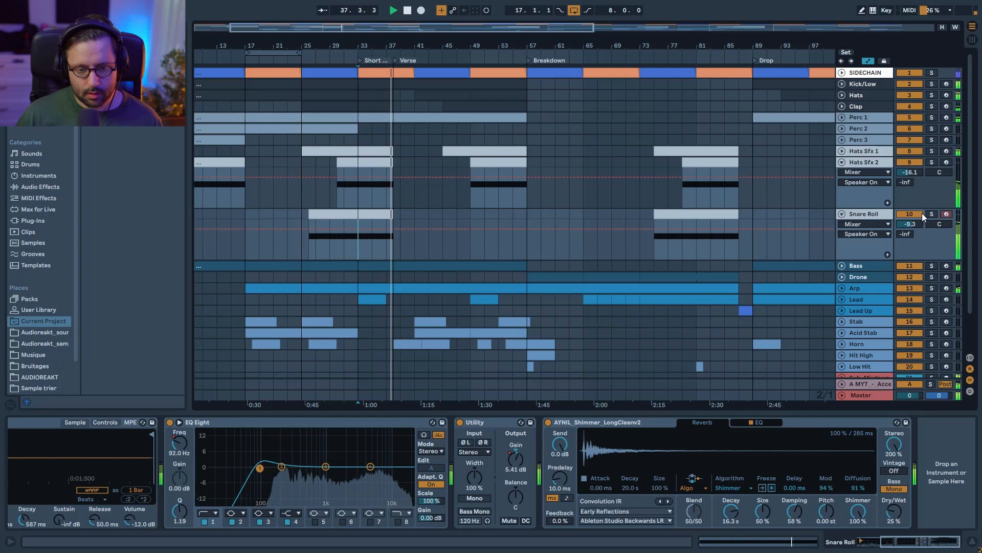
Fold the Hats Sfx 2 and Snare Roll tracks, stop playback, and fit the whole arrangement in view.
scroll(761, 240, down, 1)
scroll(761, 240, down, 2)
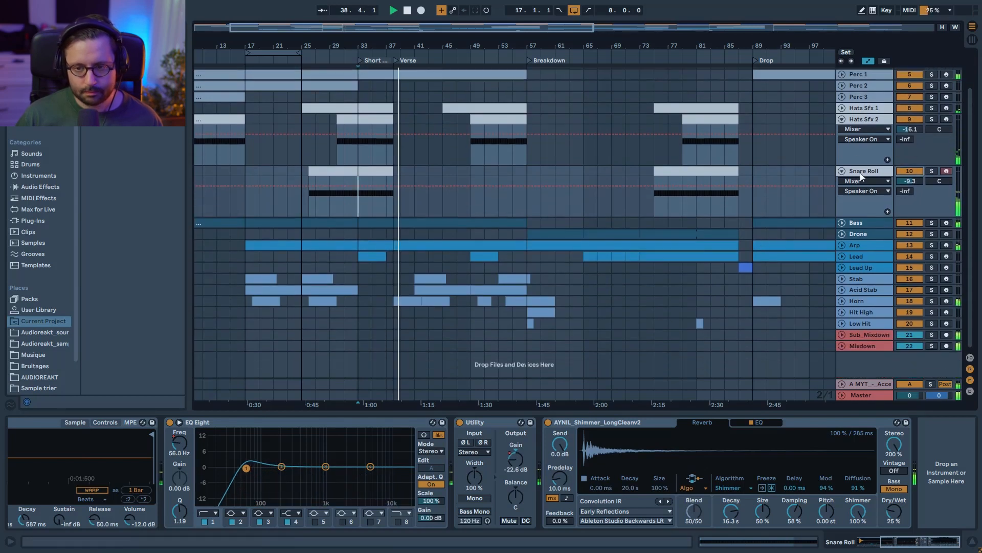
click(842, 120)
click(842, 131)
key(space)
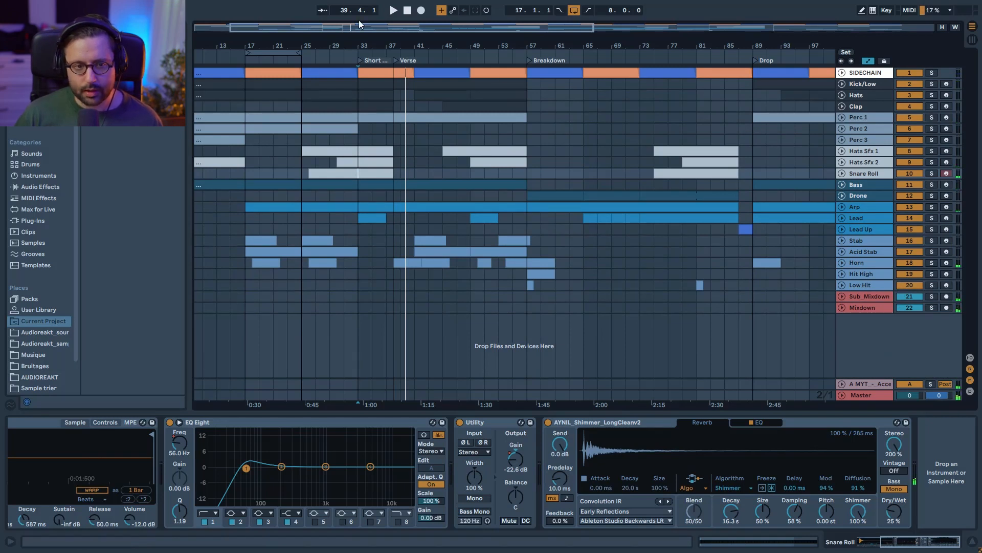
key(w)
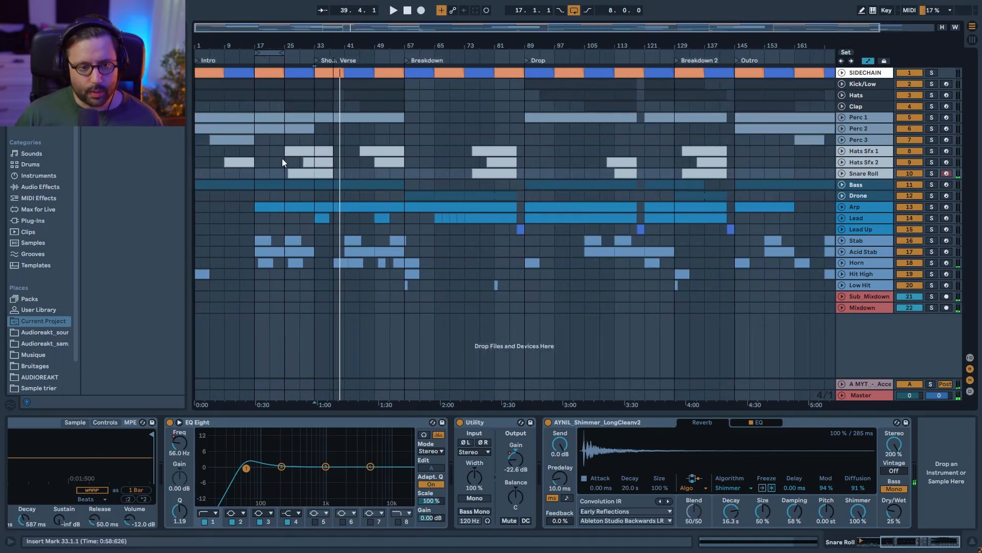
Unfold and solo the Bass track, and play its first clip from bar 1.
click(927, 188)
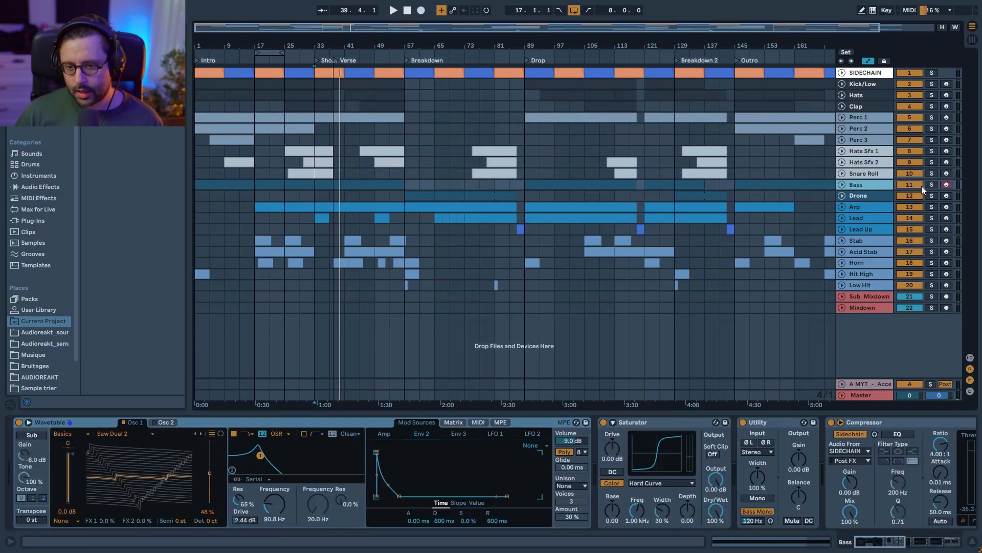
click(841, 185)
click(199, 193)
key(space)
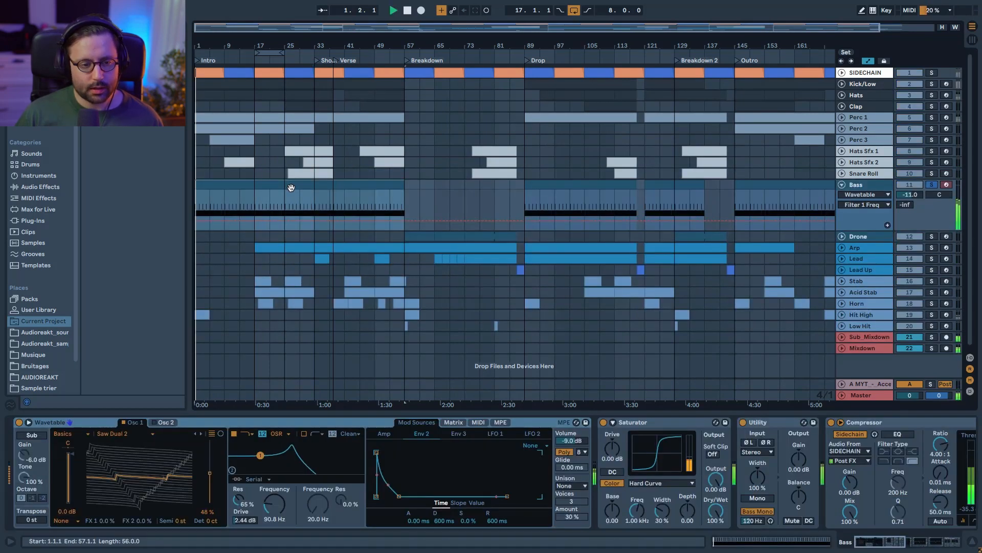
Open the first Bass clip's note pattern, magnify its first bars, and play through the G0 and G#0 notes.
double_click(199, 192)
drag(273, 370, 273, 469)
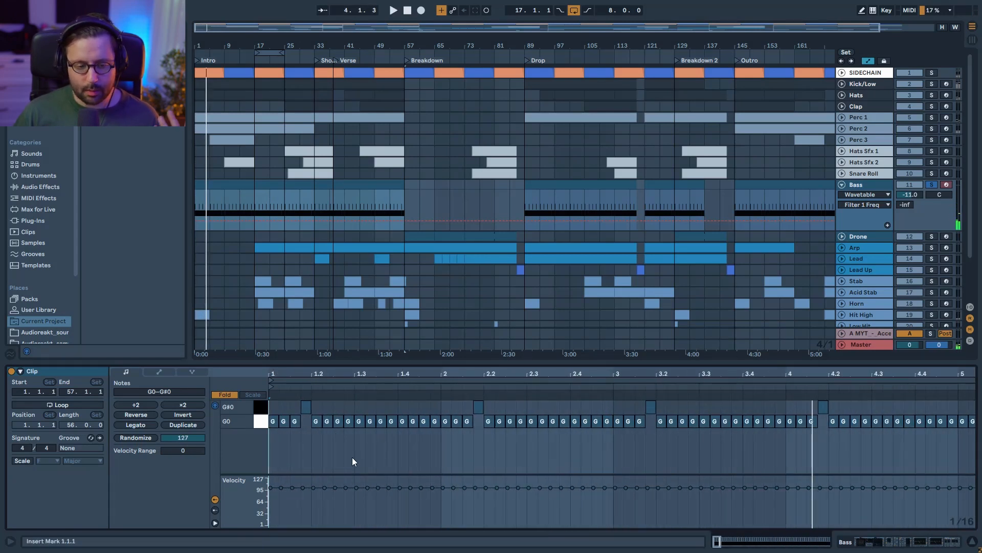
key(space)
key(space)
click(306, 407)
click(226, 395)
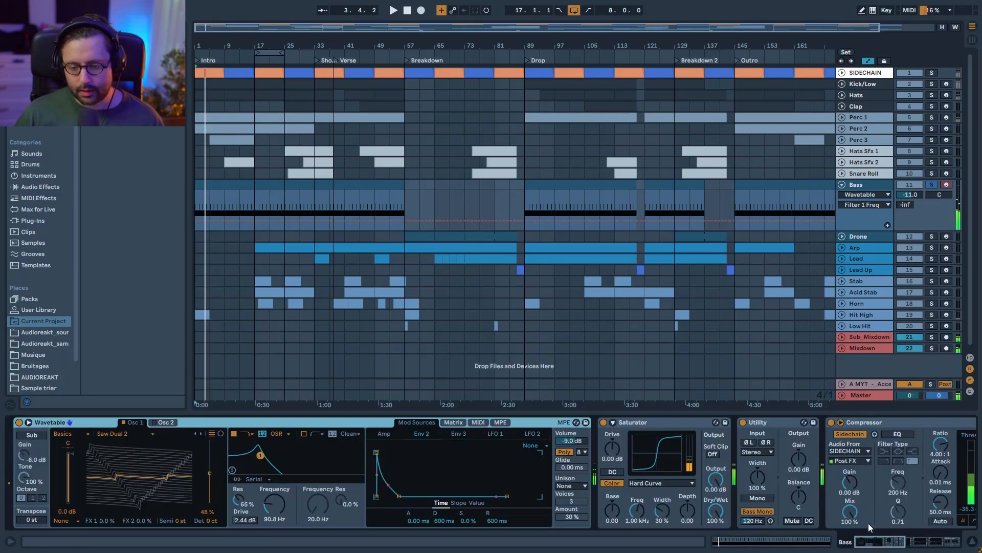
Bypass the Saturator, Utility and Compressor on the Bass track, and play the Wavetable sound from bar 1.
drag(877, 542, 933, 543)
click(626, 423)
click(335, 422)
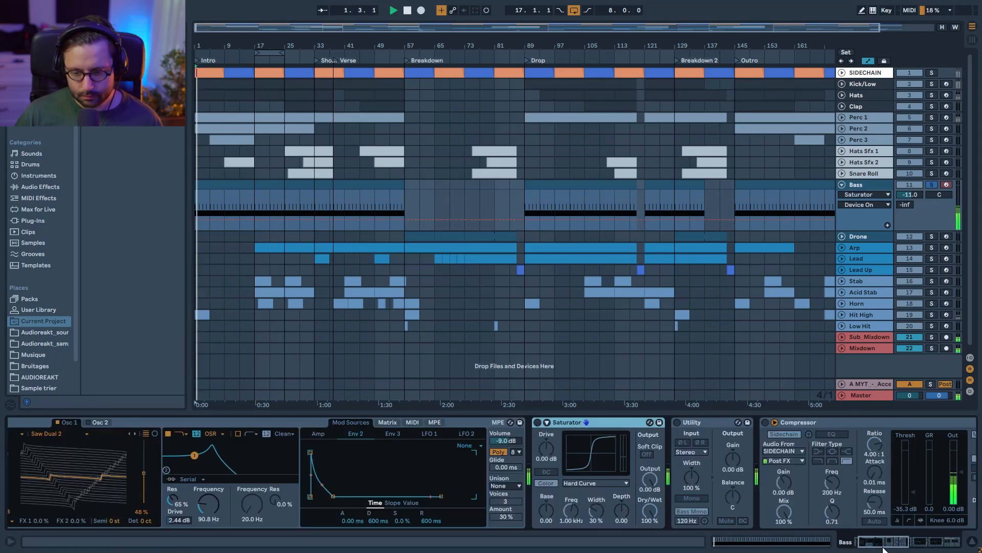
drag(883, 546, 872, 543)
key(space)
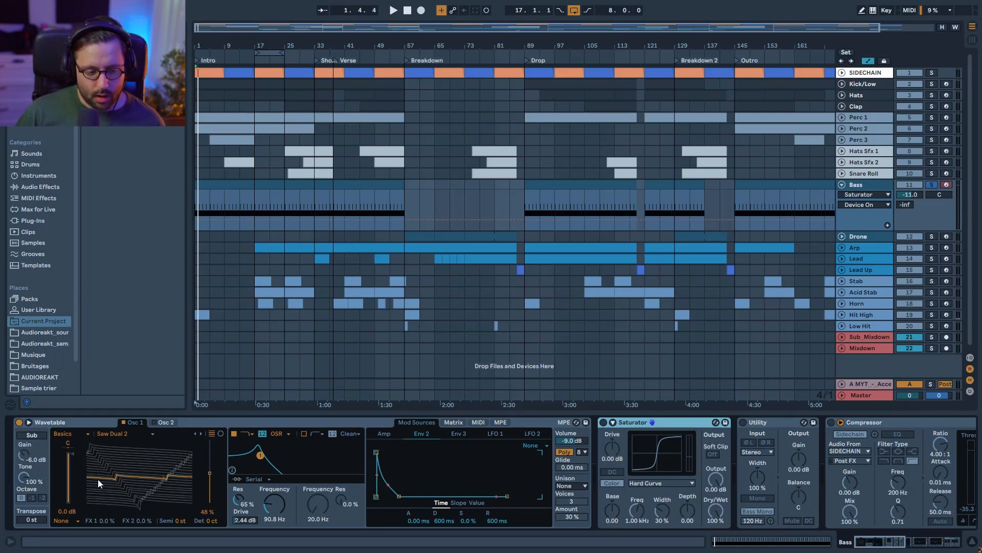
Examine the Bass Wavetable's waveform choice, its modulation matrix and its Env 2 settings.
click(106, 433)
click(106, 433)
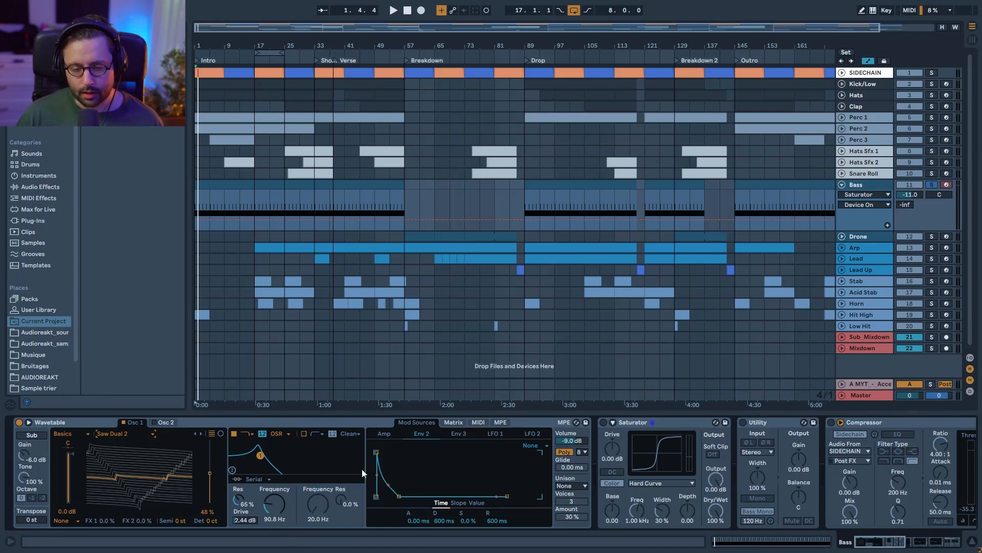
click(452, 423)
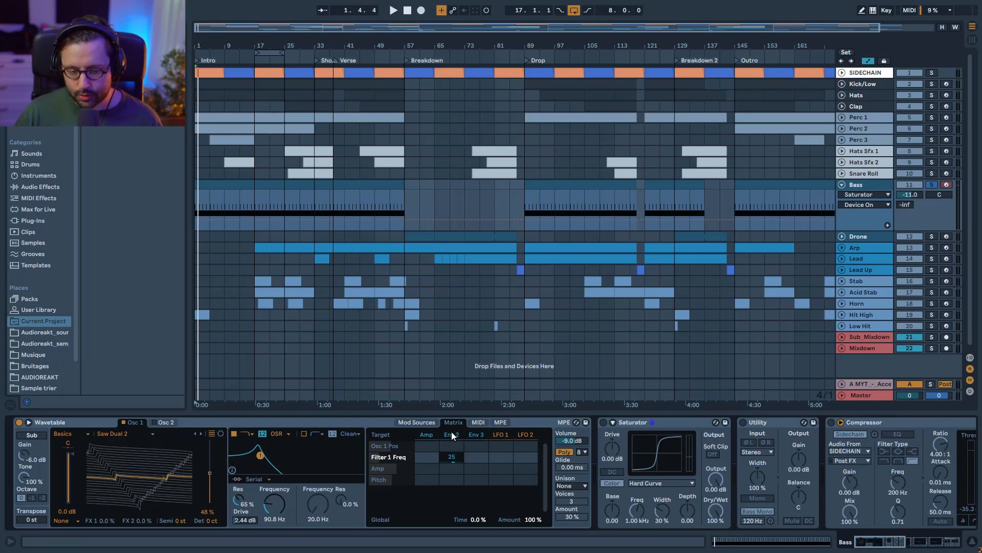
click(416, 423)
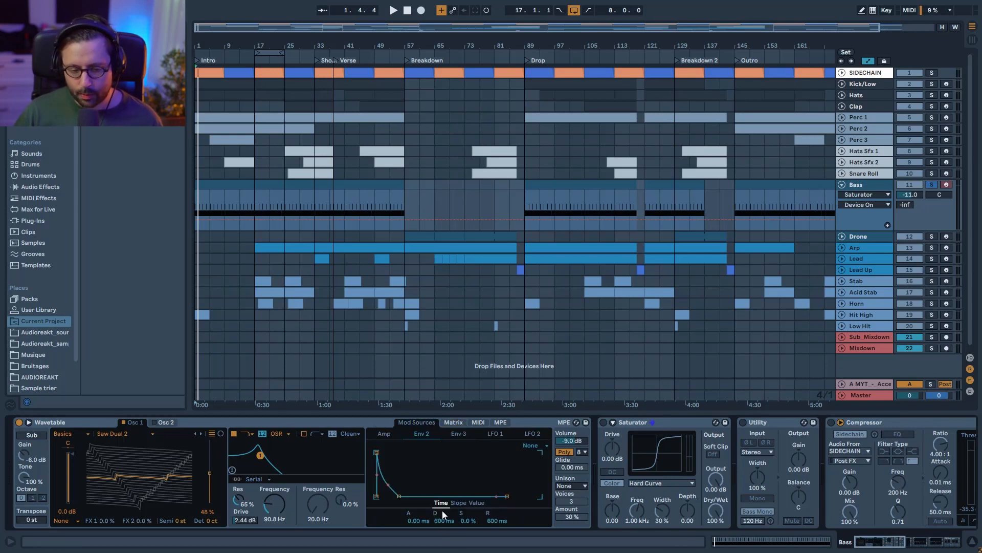
Examine the Env 2 to Filter 1 Freq modulation in the Bass Wavetable's matrix while playing the bass from bar 1.
click(453, 422)
key(space)
mouse_move(453, 458)
mouse_down()
mouse_move(453, 474)
mouse_move(453, 459)
mouse_up()
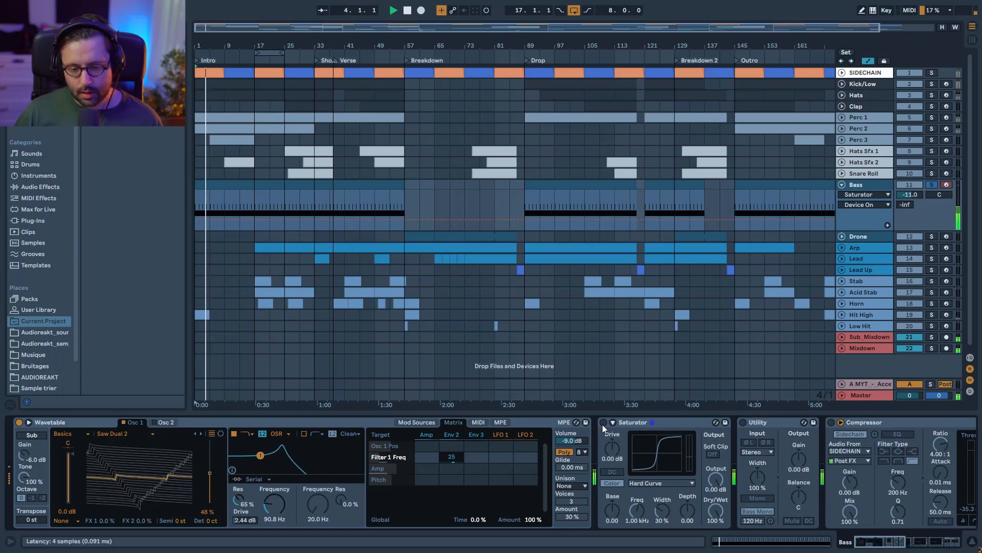
Re-enable the Saturator, Utility and Compressor one after another on the Bass track during playback, and stop.
click(891, 546)
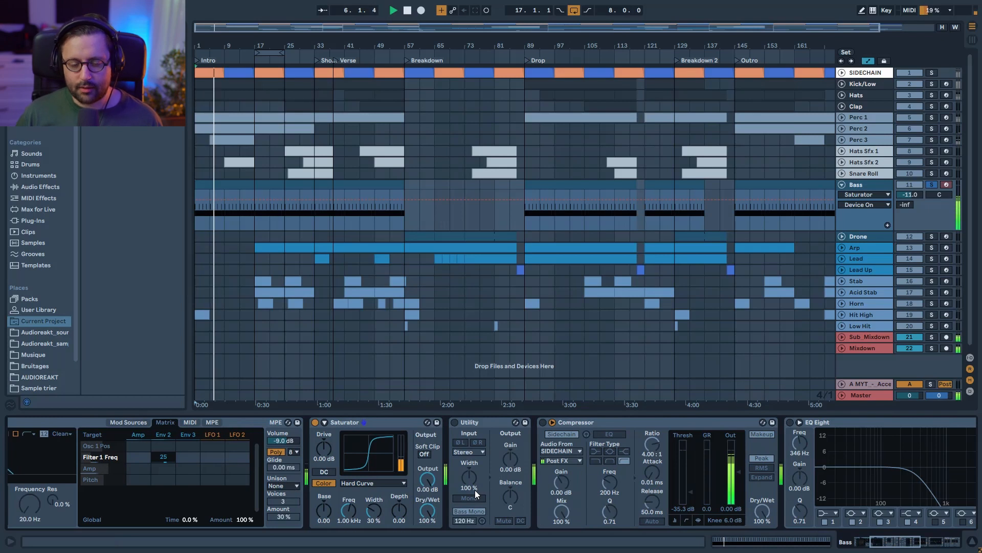
click(455, 423)
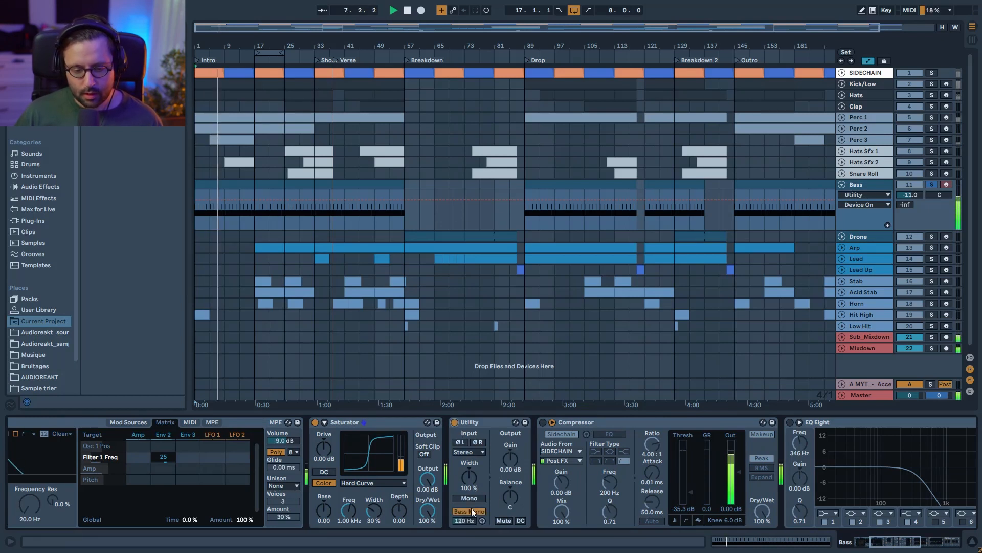
click(543, 423)
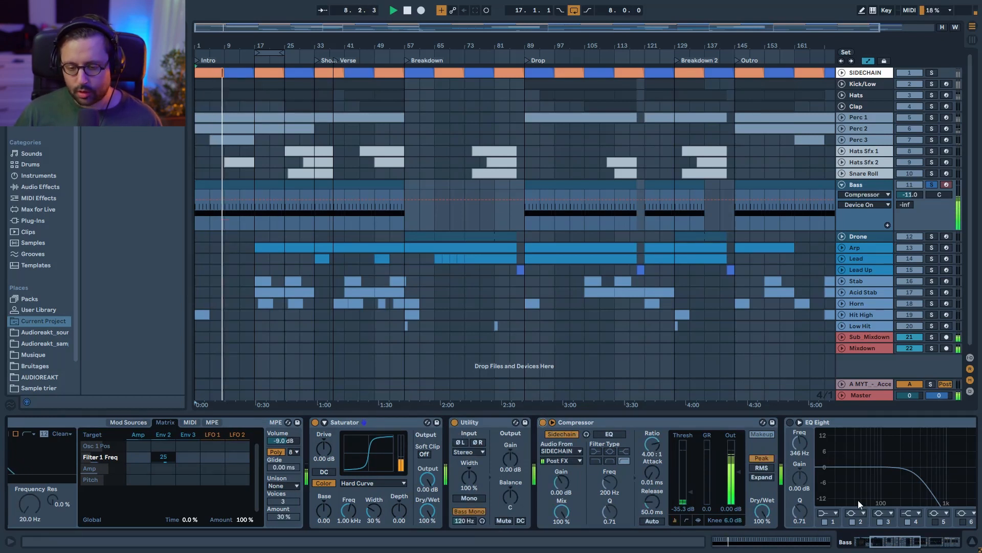
click(941, 541)
key(space)
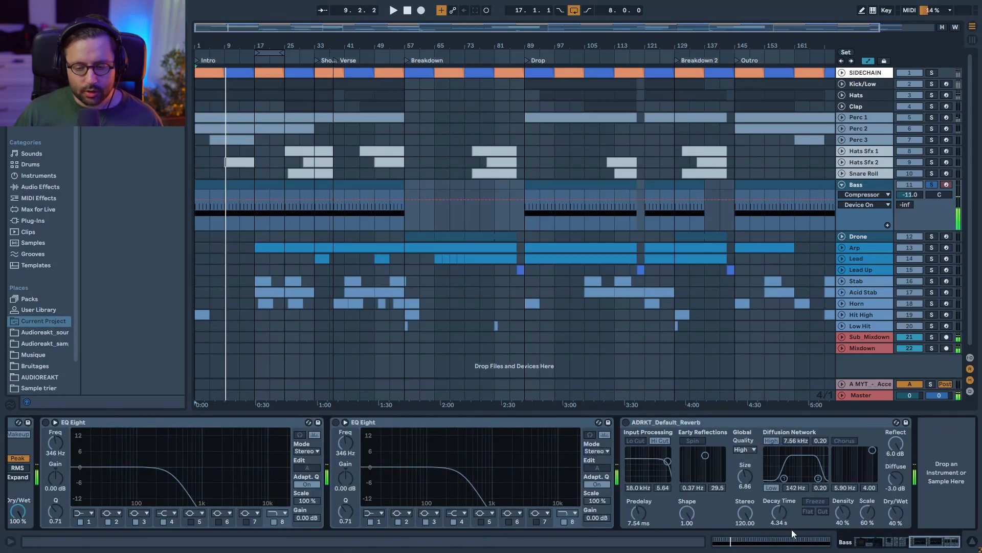
Play the bass from bar 1 and re-enable both EQ Eights and the ADRKT_Default_Reverb on the Bass track.
click(926, 545)
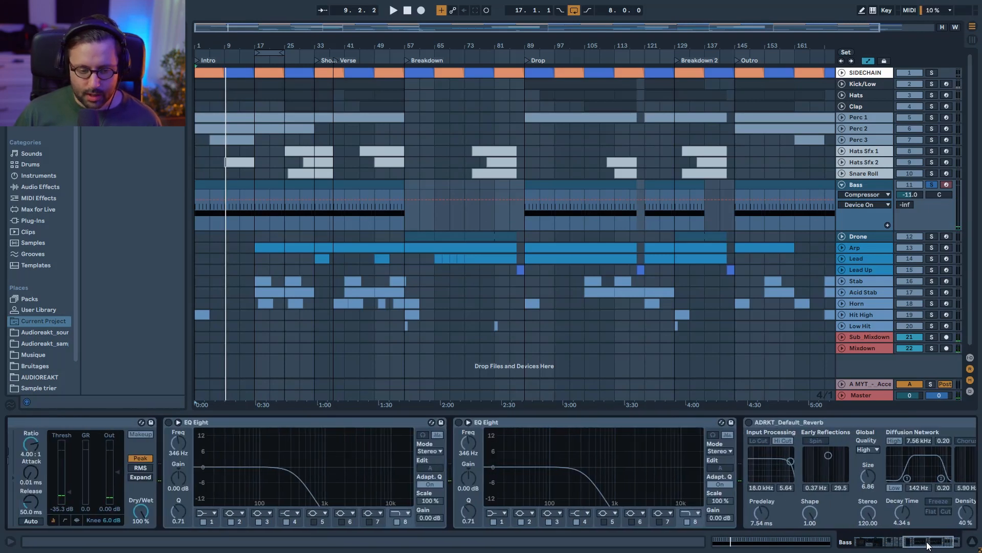
drag(929, 543, 925, 542)
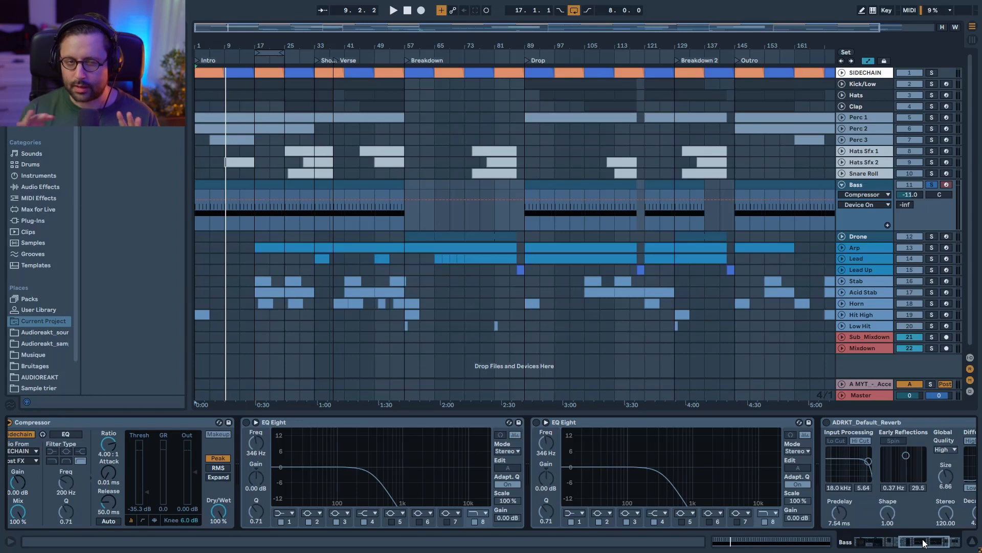
key(space)
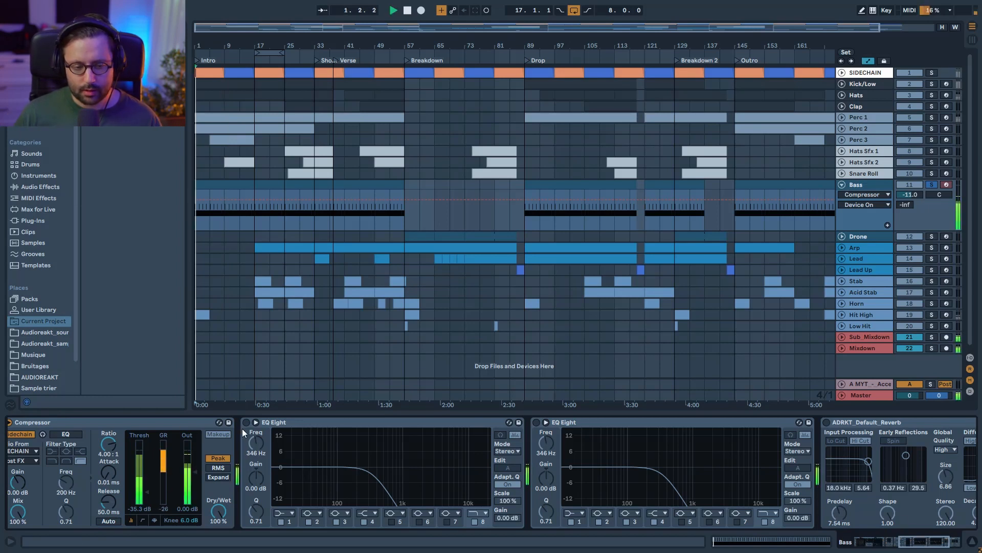
click(245, 422)
click(536, 422)
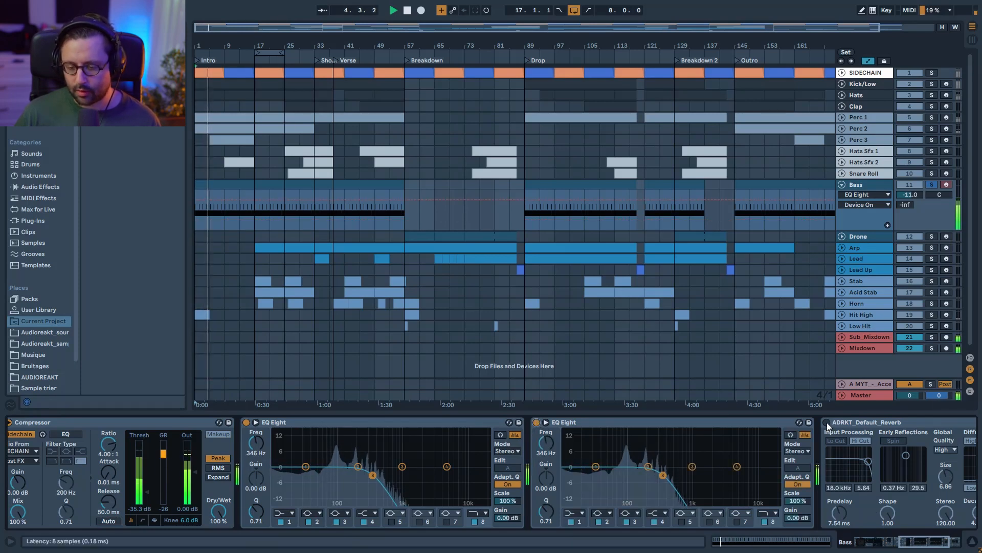
click(934, 543)
drag(936, 546, 948, 544)
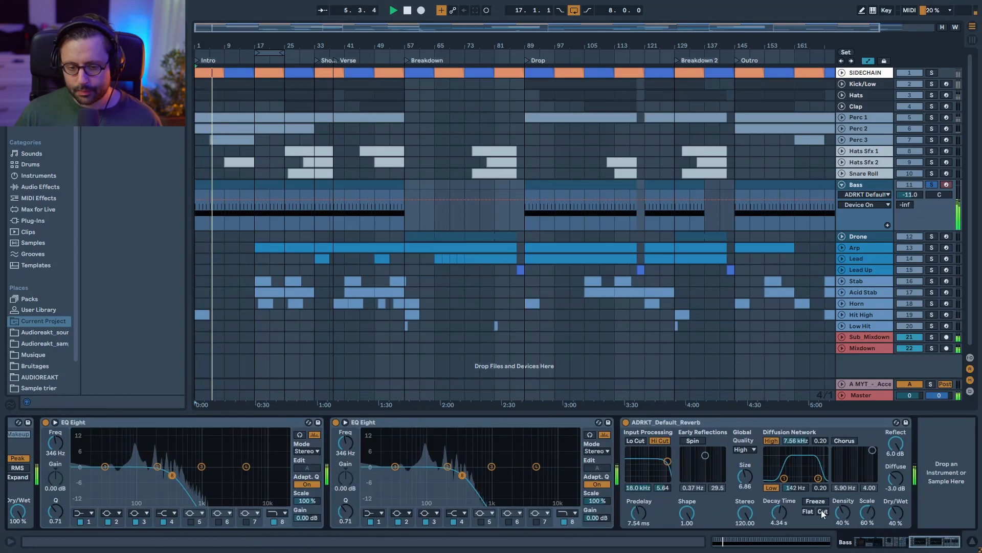
key(space)
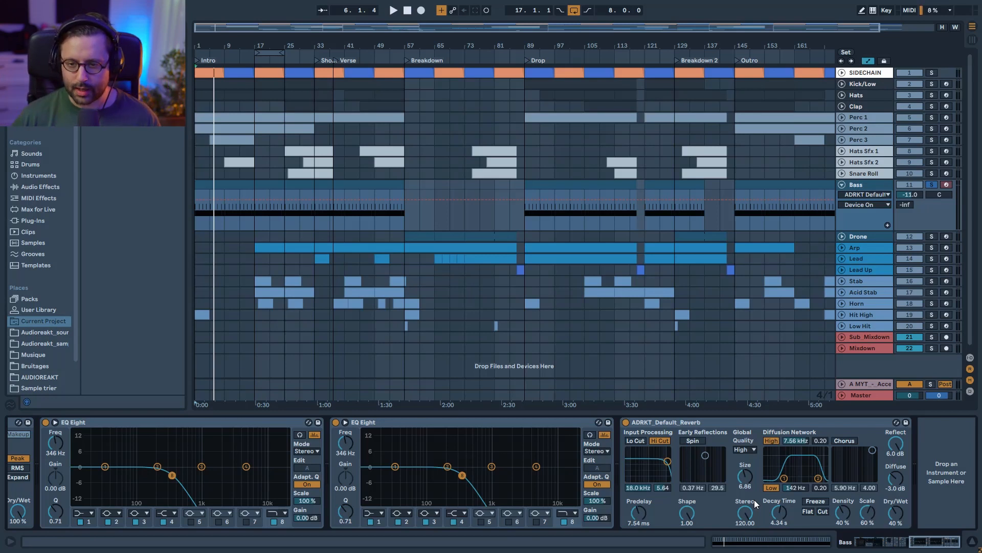
Play the soloed bass from bar 1 and compare its sound with the reverb bypassed and active.
key(space)
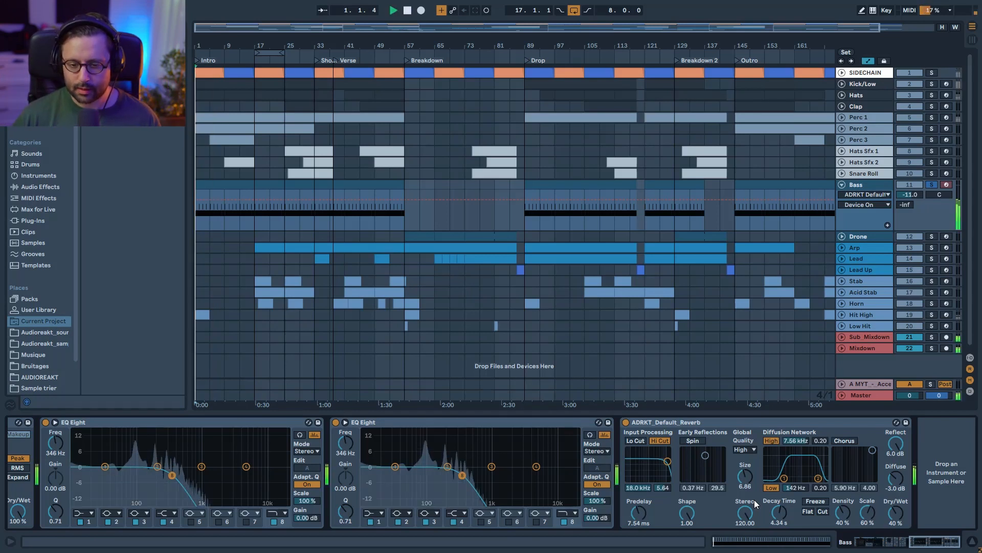
click(627, 422)
click(627, 422)
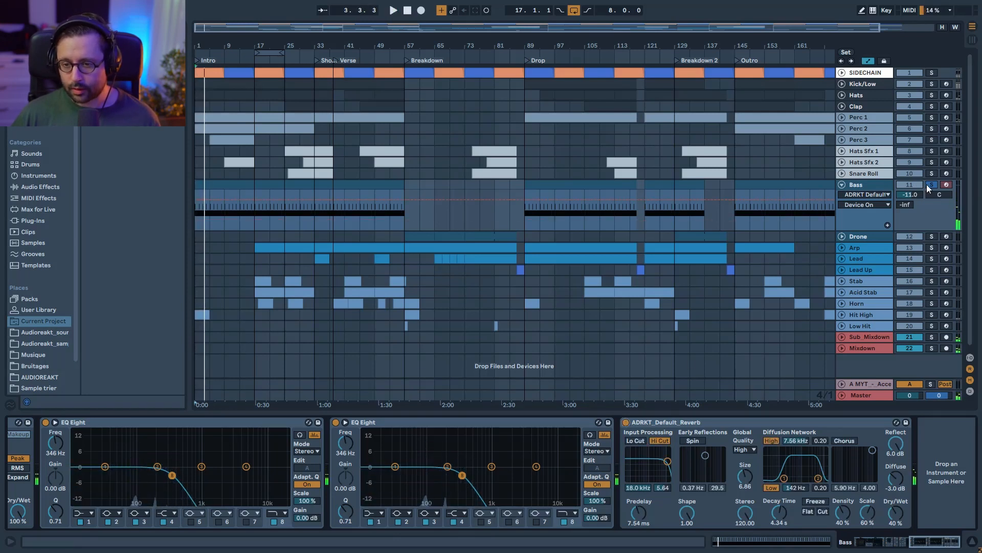
Unsolo the Bass track and play the full mix from bar 1, comparing the bass reverb bypassed and active.
key(space)
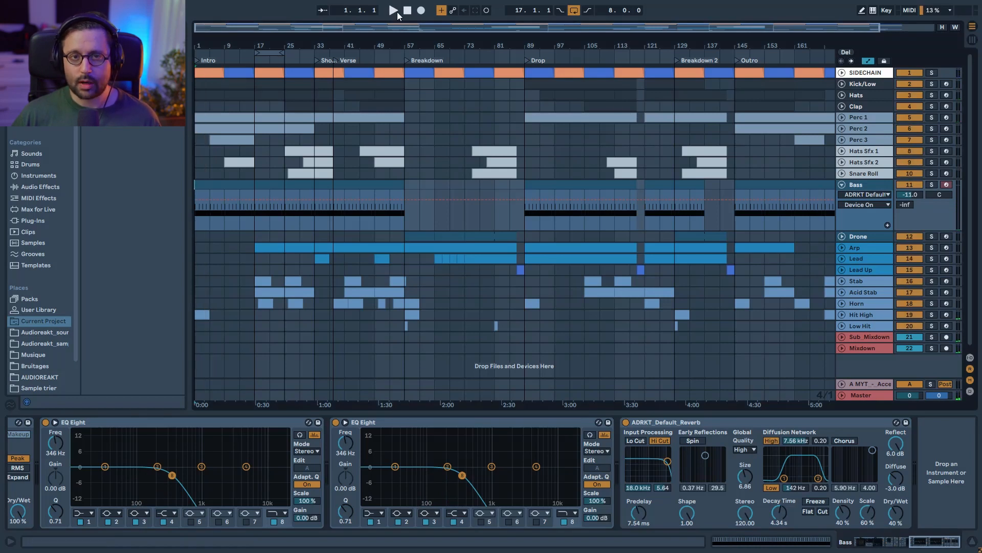
click(397, 13)
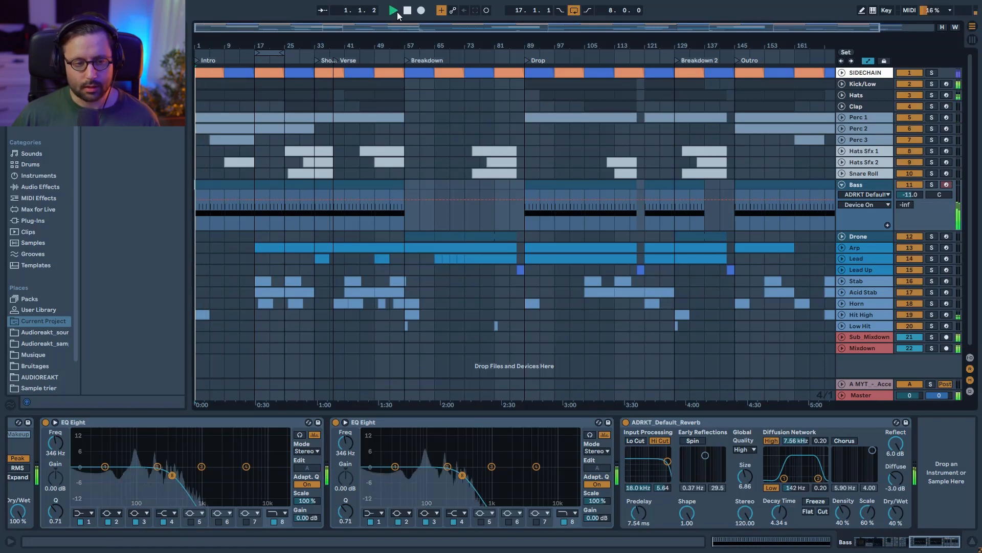
click(626, 422)
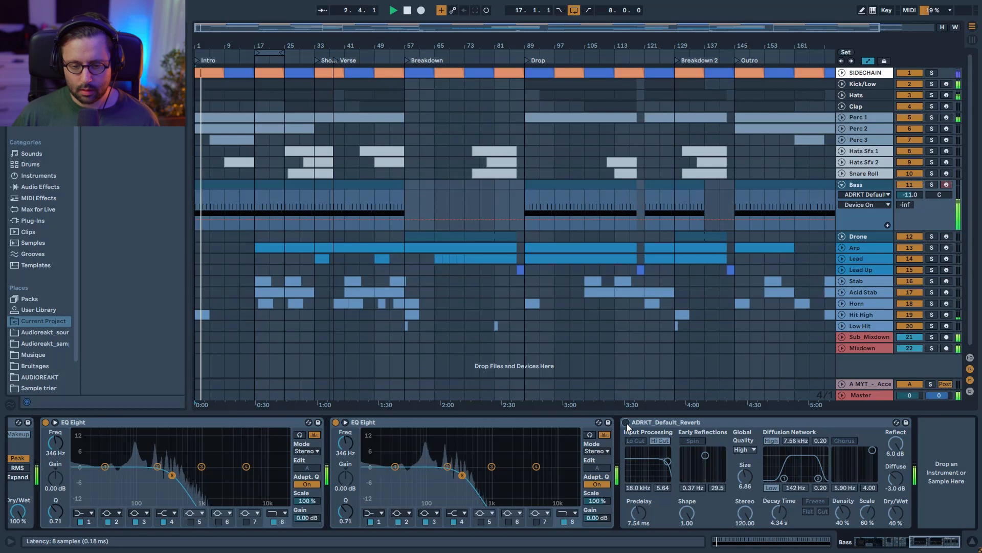
click(626, 423)
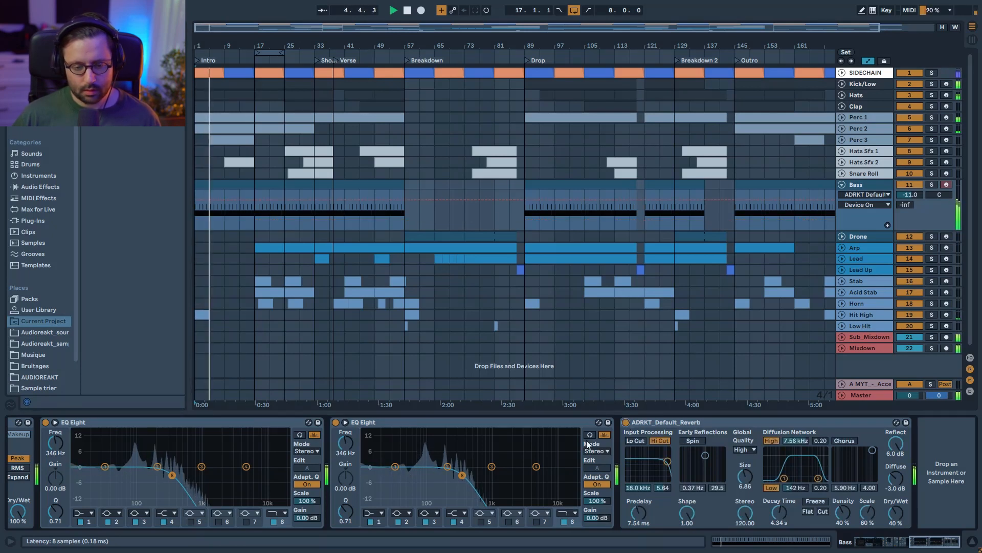
key(space)
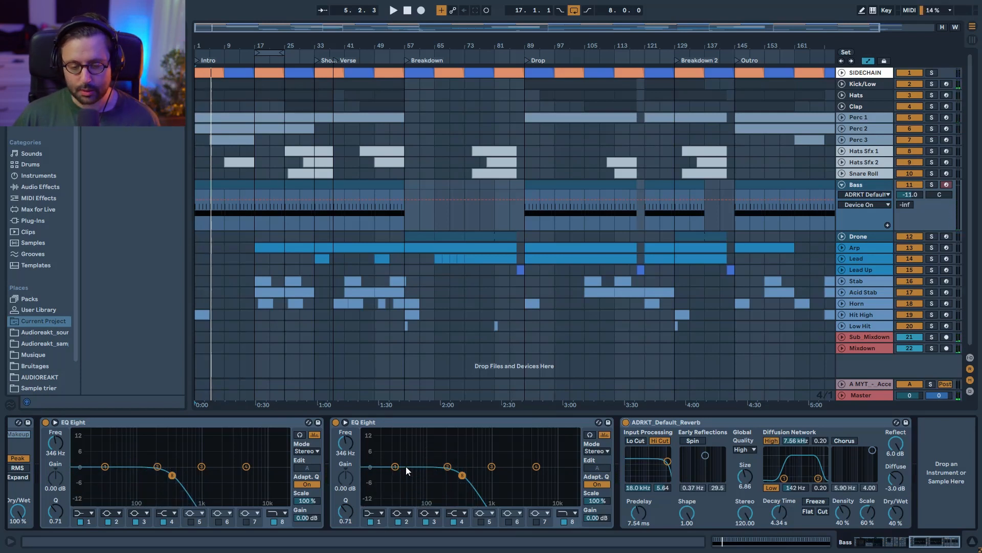
key(space)
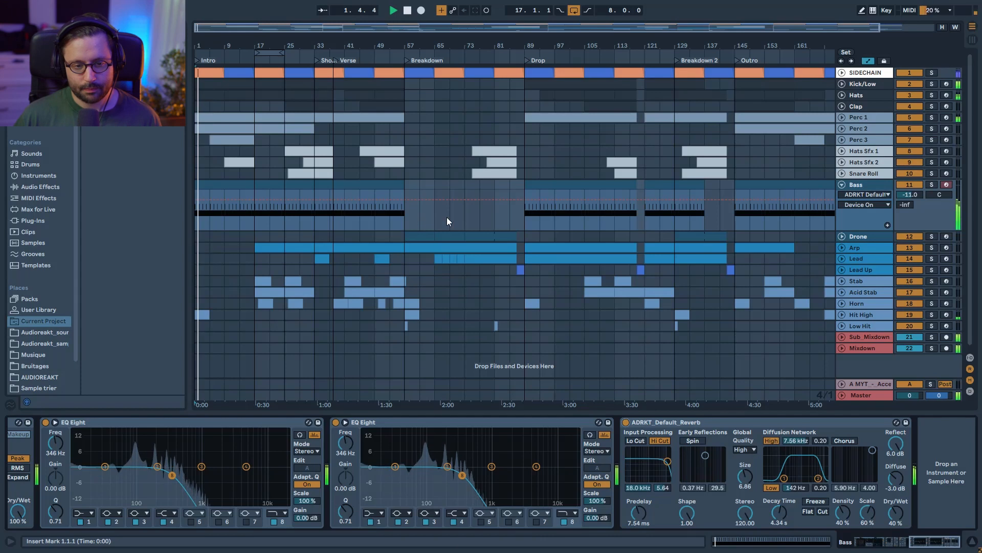
key(space)
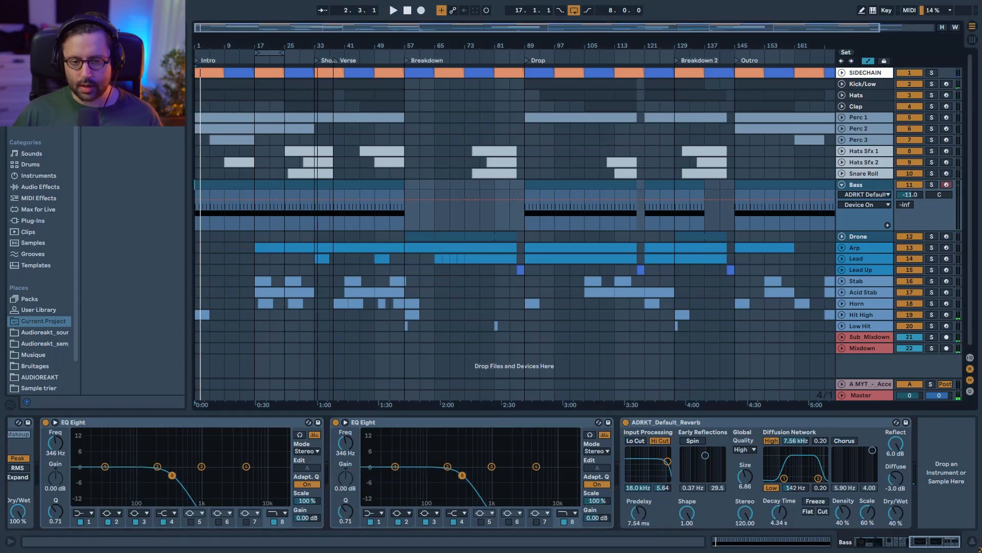
Fold the Bass track and play the full mix from bar 1.
double_click(327, 29)
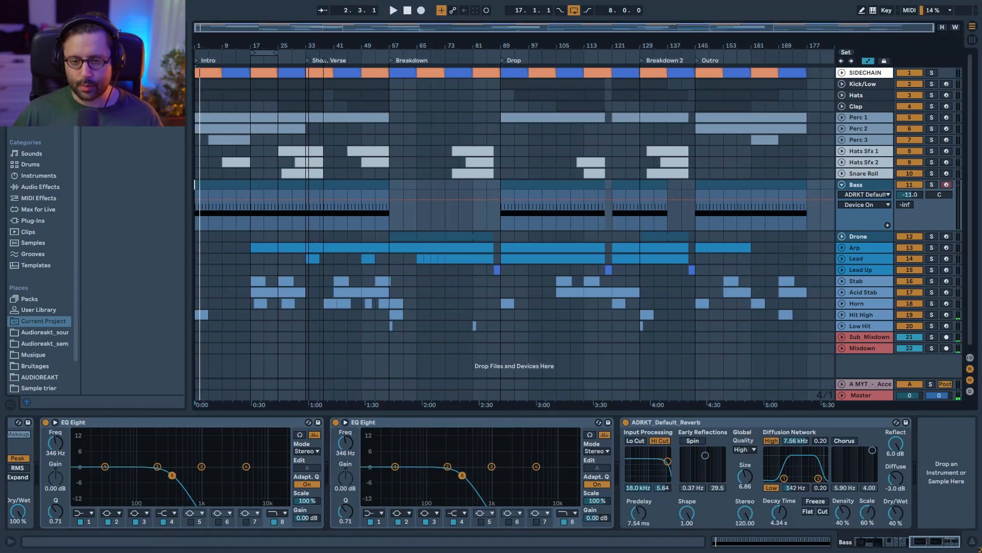
click(842, 184)
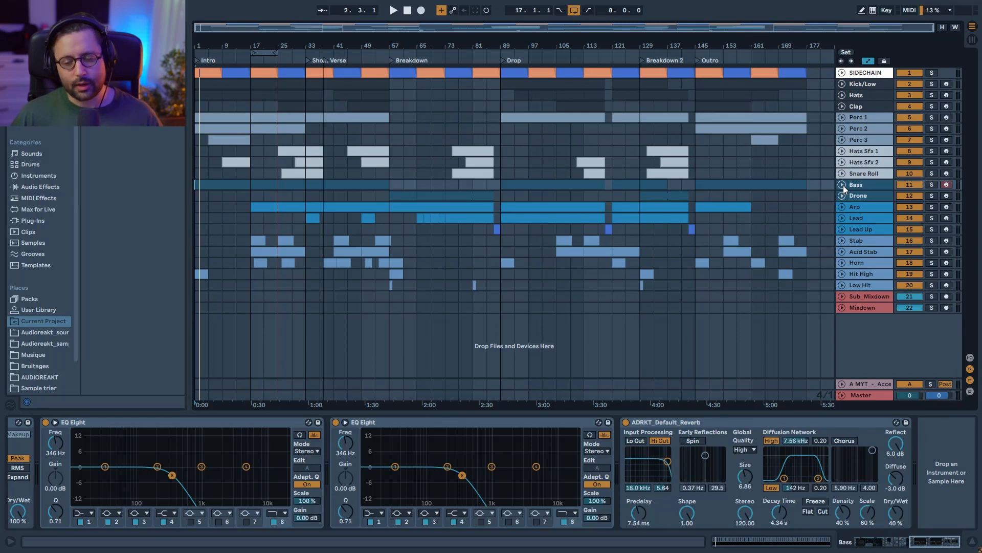
key(space)
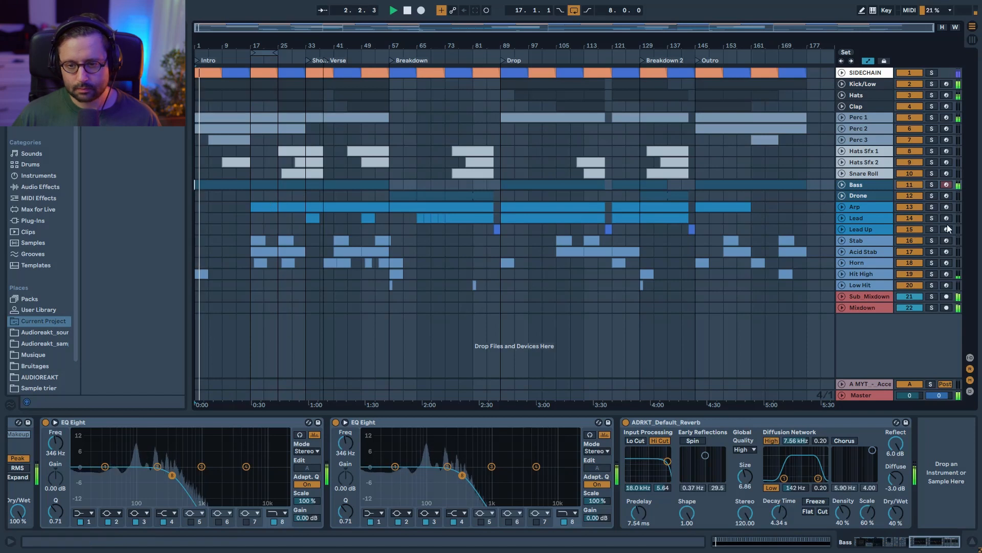
Solo and unfold the Drone track, and play its first Breakdown clip from bar 57.
click(928, 195)
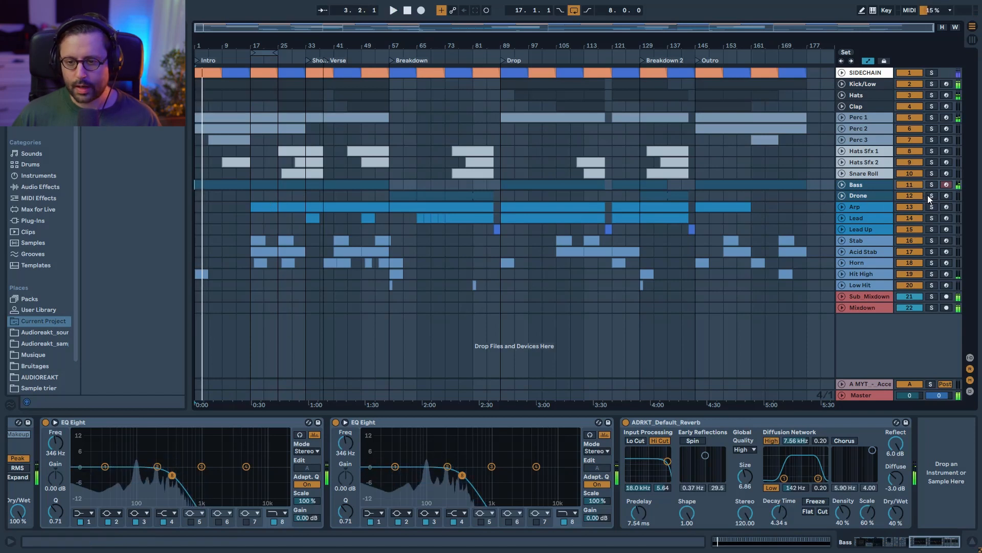
click(882, 198)
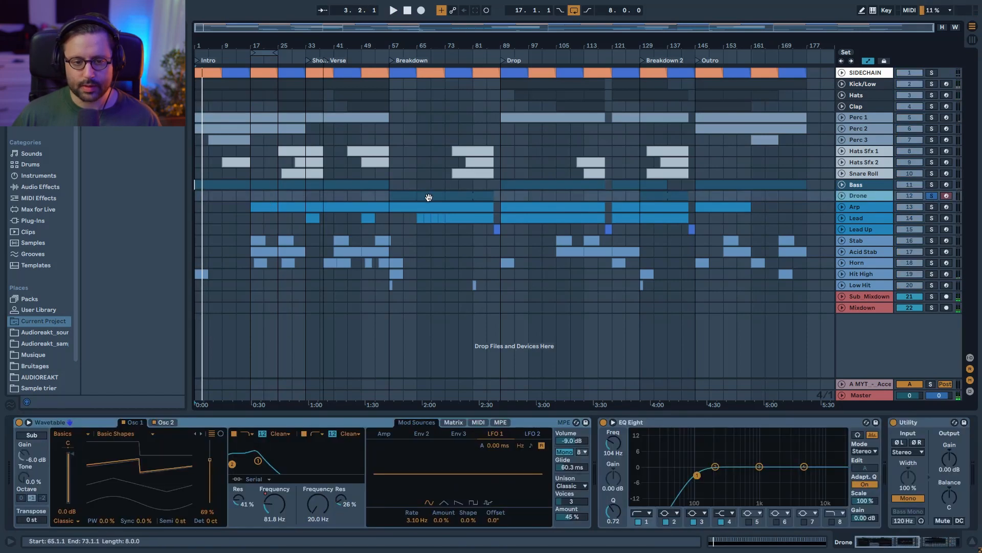
click(398, 197)
click(843, 195)
key(space)
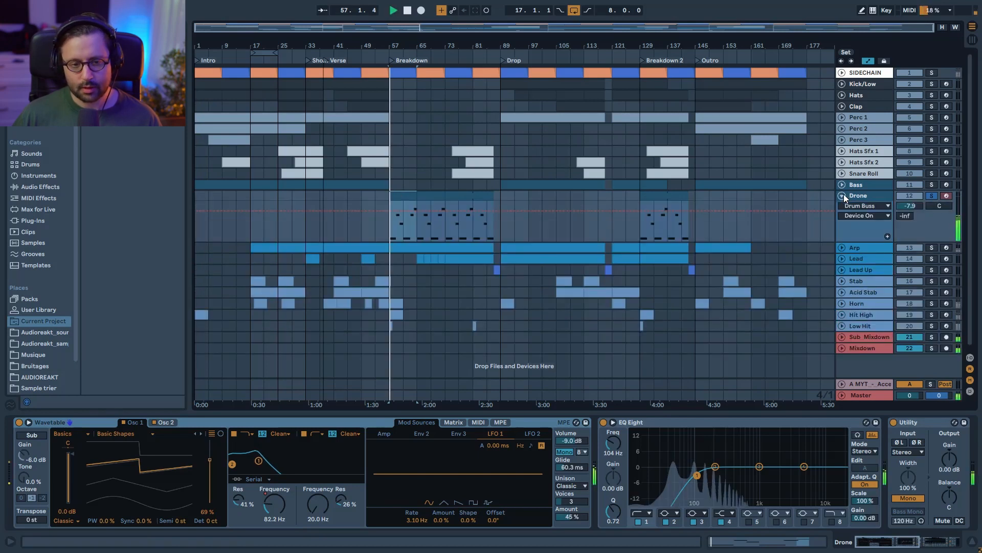
Stop playback and bypass the Drone track's effects after the Wavetable, including the Utility and EQ Eight.
click(903, 545)
mouse_move(903, 545)
mouse_down()
mouse_move(945, 545)
mouse_move(898, 542)
mouse_up()
key(space)
click(760, 422)
click(384, 422)
click(894, 422)
click(604, 422)
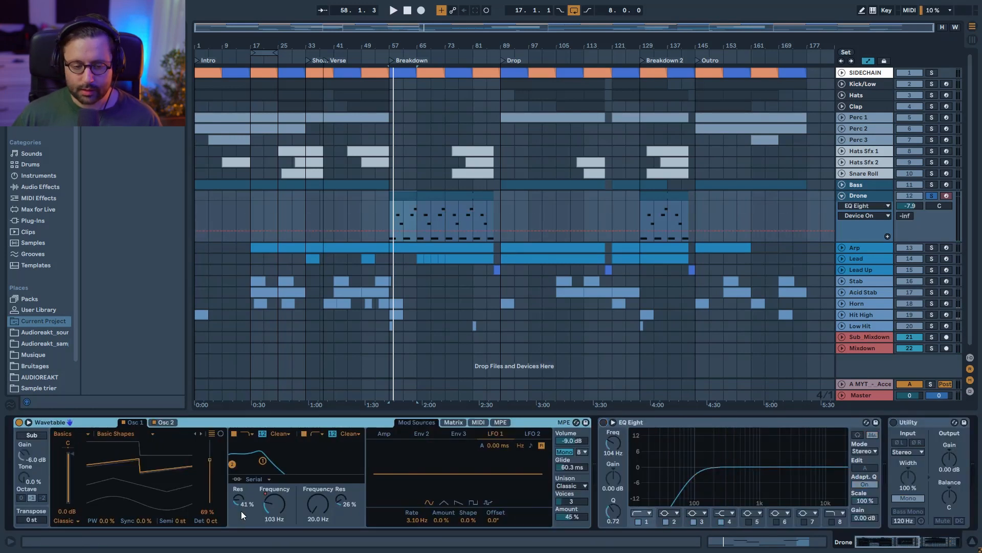
Raise the Drone Wavetable's Filter 1 frequency to 3.33 kHz and show its Osc 2 settings.
key(space)
drag(275, 512, 276, 460)
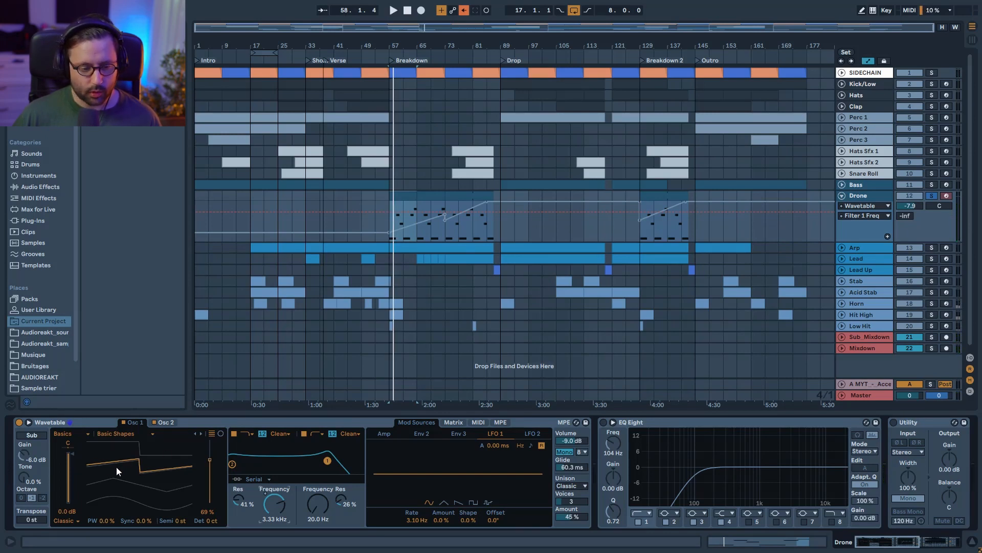
click(170, 422)
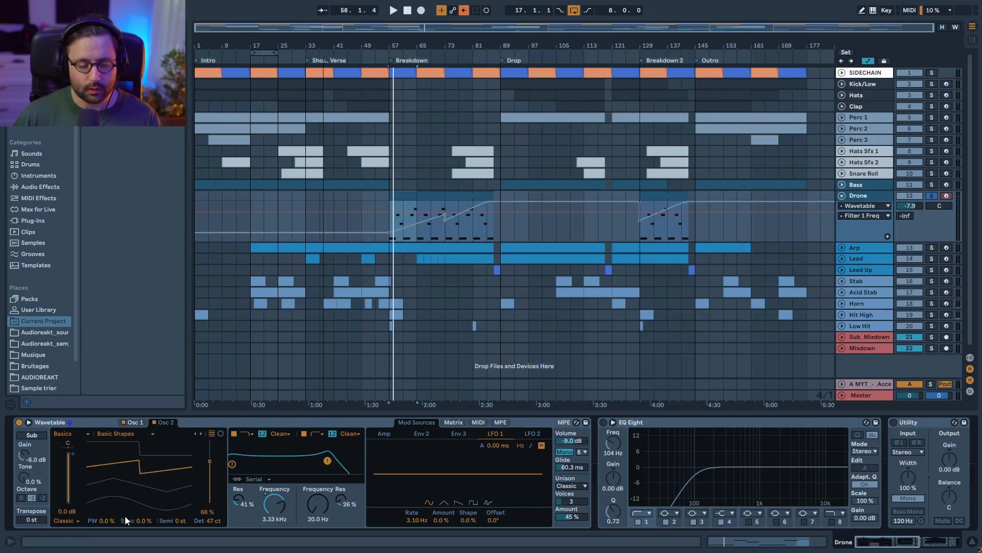
Try the drone with Osc 2 detune reset to 0 ct from bar 57, and undo the detune change.
double_click(215, 522)
key(space)
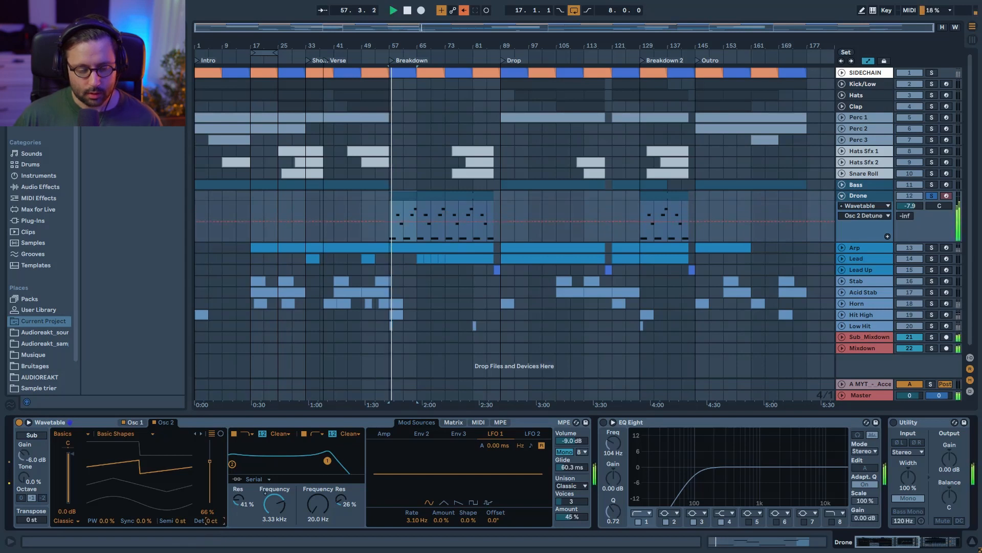
key(ctrl+z)
key(space)
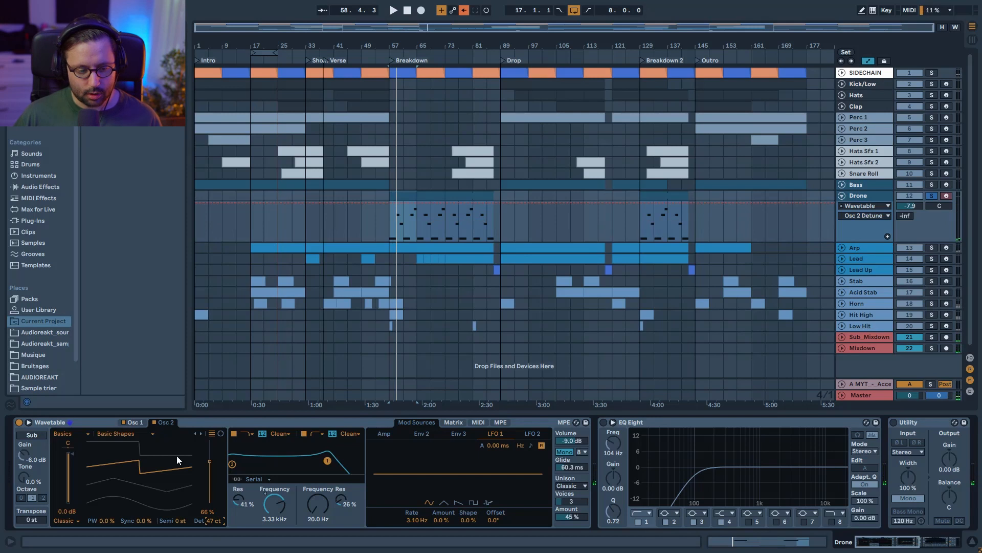
Compare the drone from bar 57 with the Wavetable's unison mode on None and back on Classic.
click(134, 423)
click(581, 485)
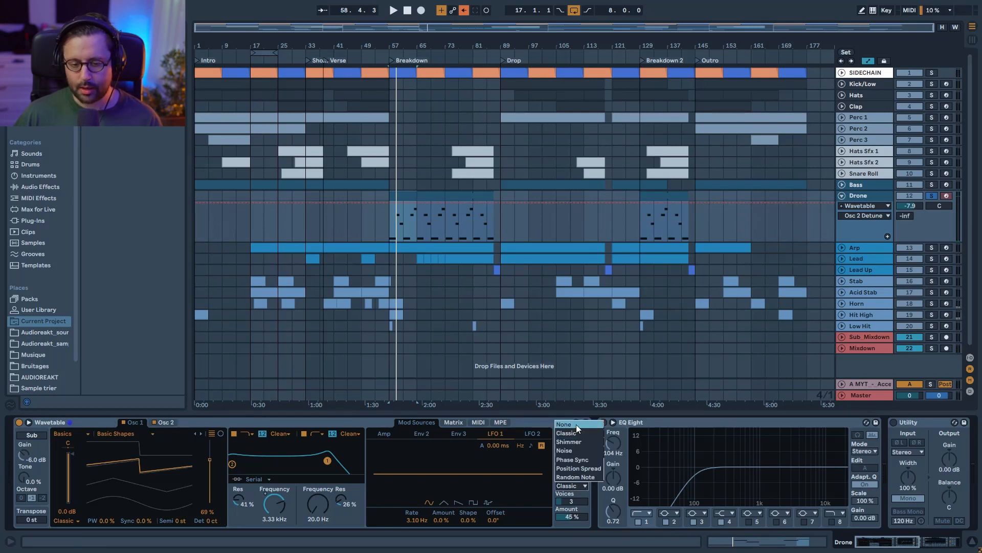
click(576, 425)
key(space)
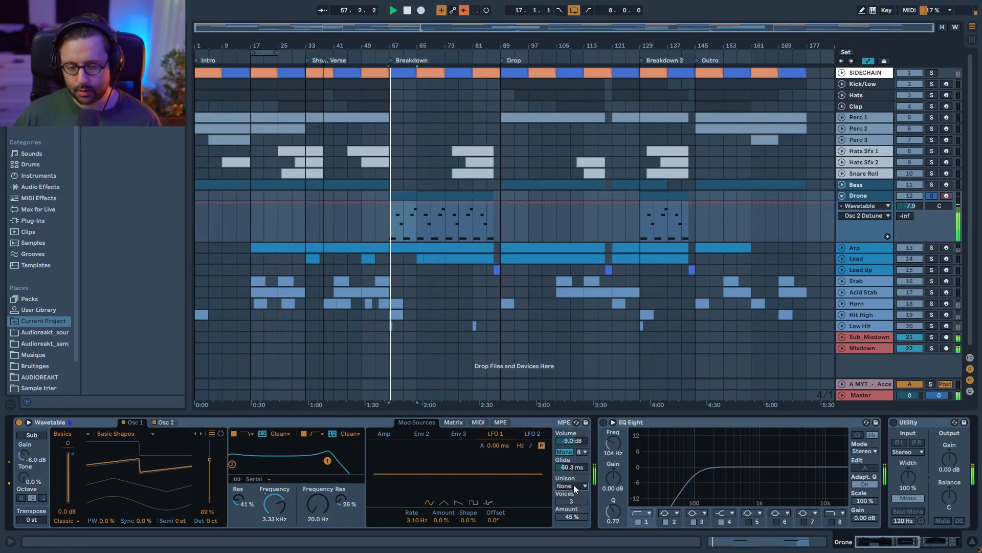
click(573, 484)
click(573, 434)
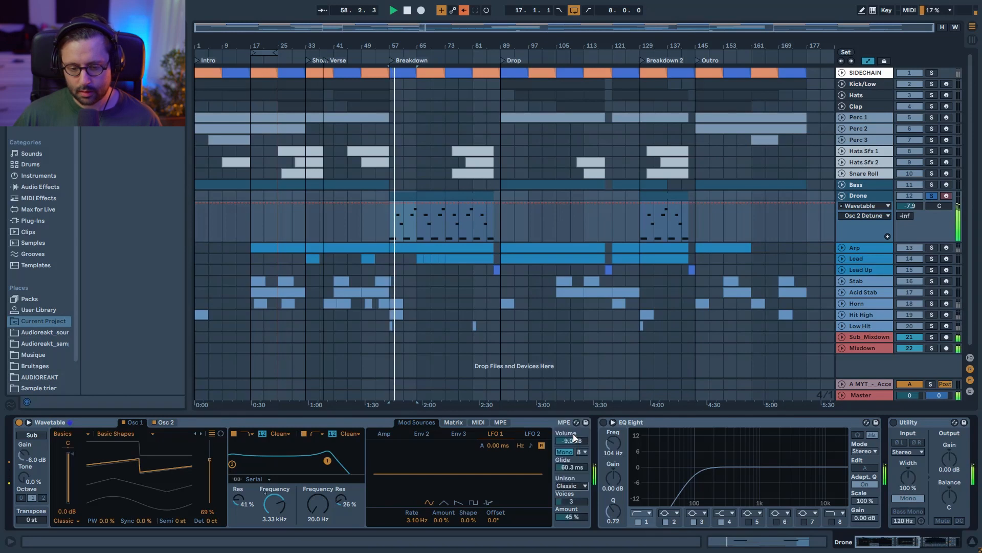
key(space)
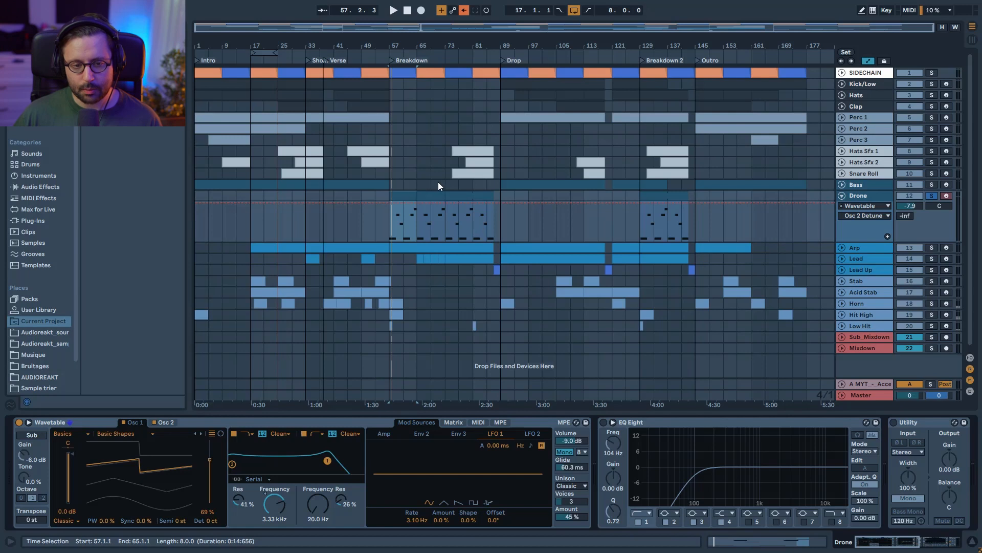
Open the Drone clip at the start of the Breakdown and audition its notes from bar 57.
double_click(402, 193)
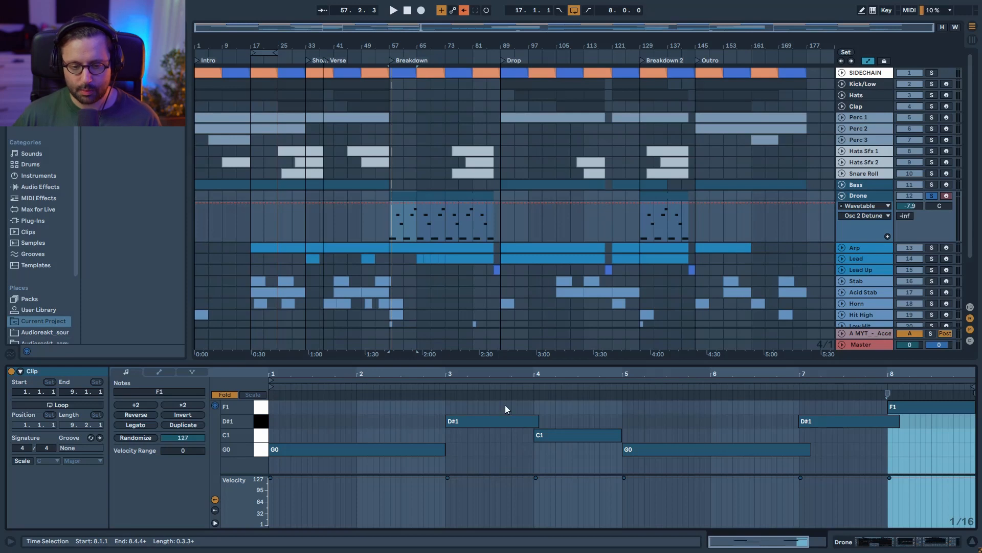
click(402, 388)
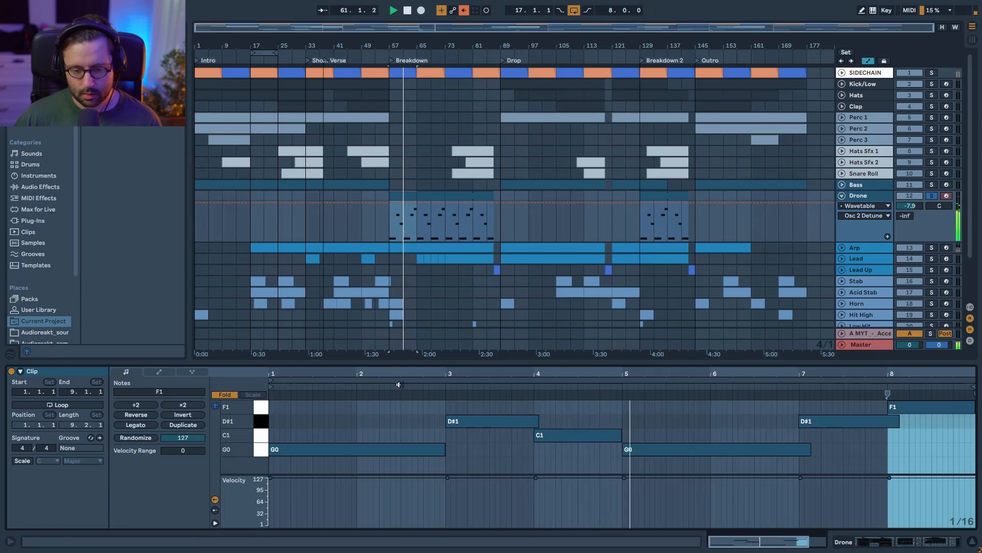
key(space)
Try the drone from bar 73 with the Wavetable's glide lowered, and undo the glide change.
double_click(872, 195)
click(571, 468)
drag(571, 467, 572, 487)
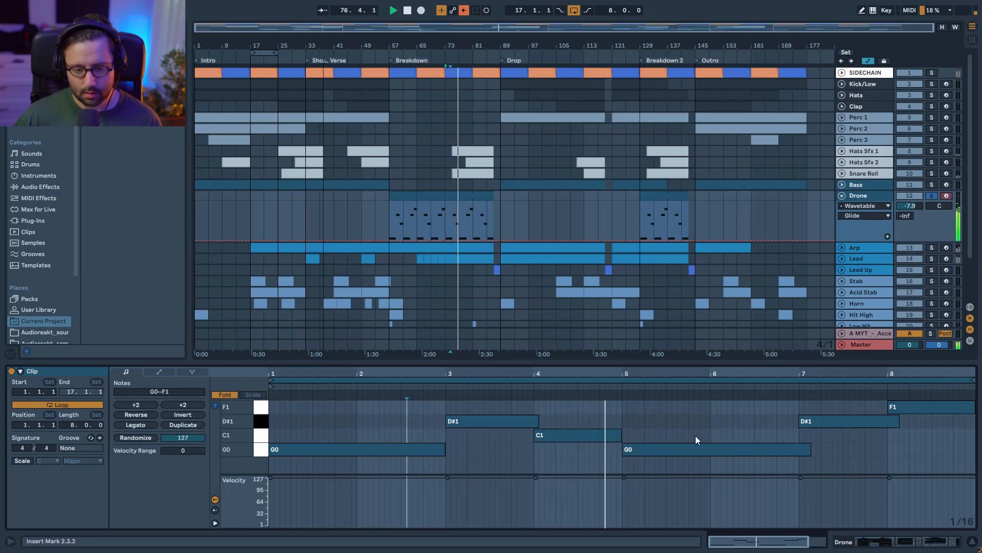
key(space)
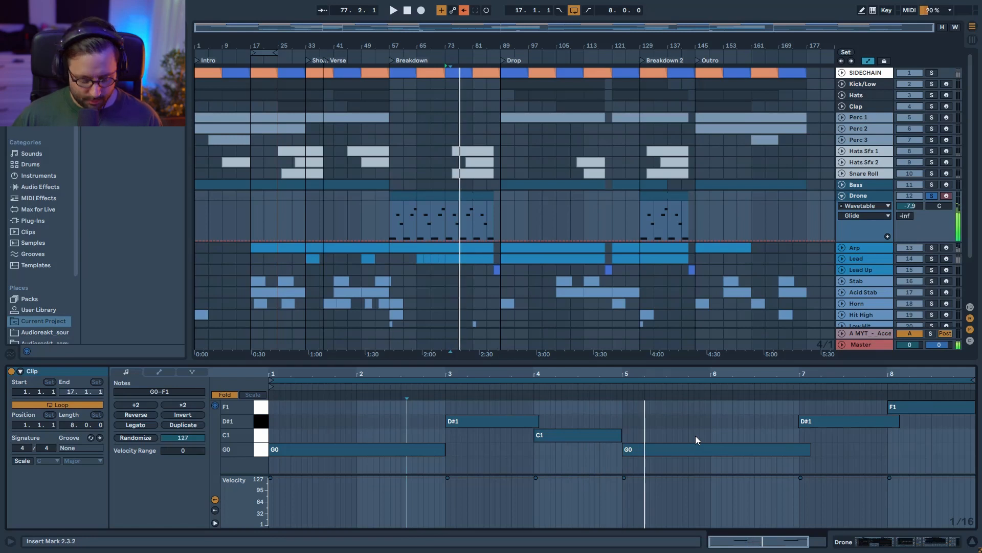
click(868, 197)
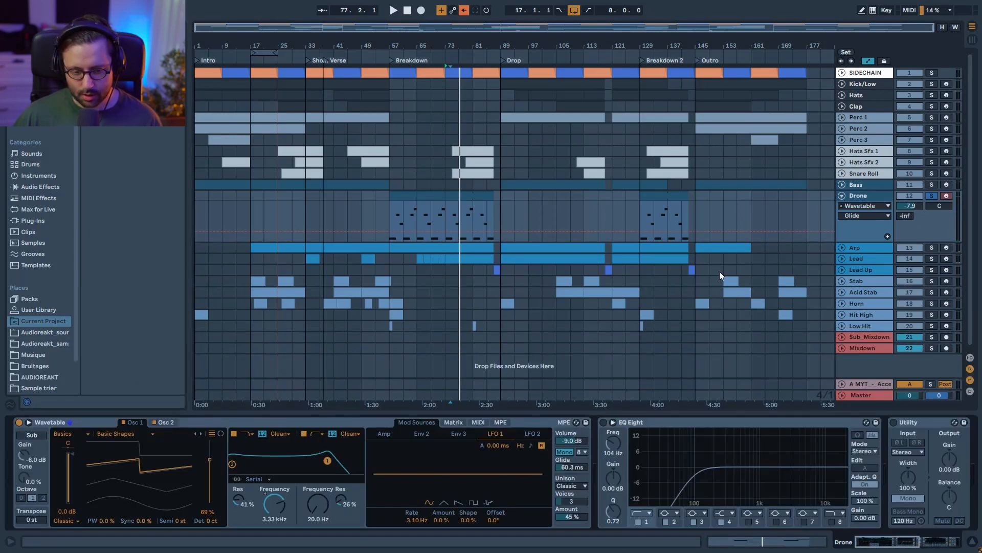
Re-enable the overridden automation and show the Drone Wavetable's modulation matrix and Filter 1 frequency automation.
click(453, 422)
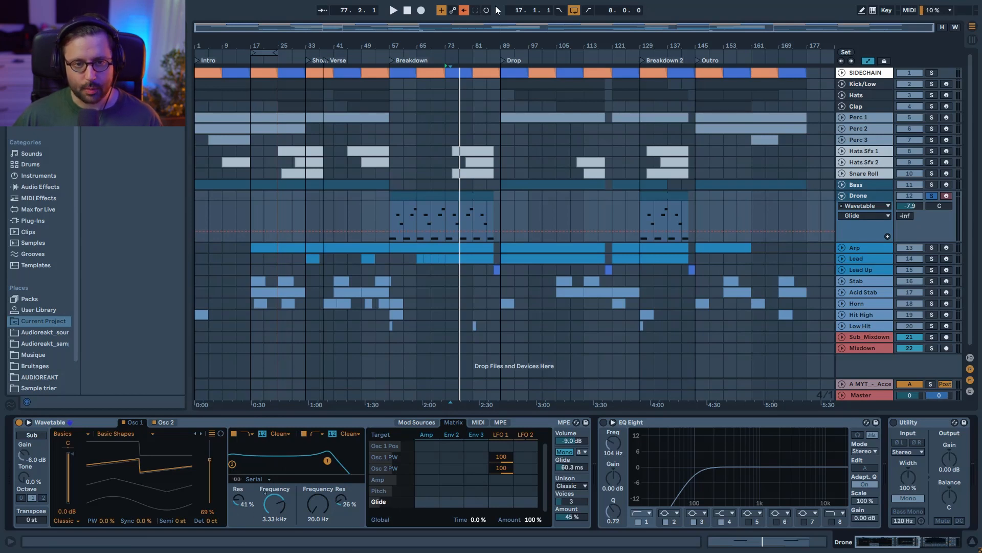
click(467, 9)
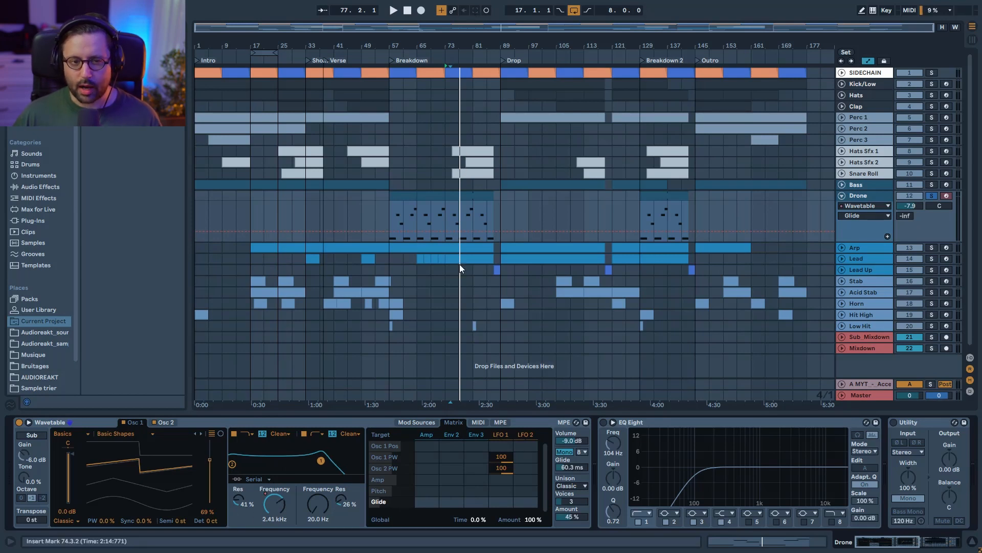
click(264, 504)
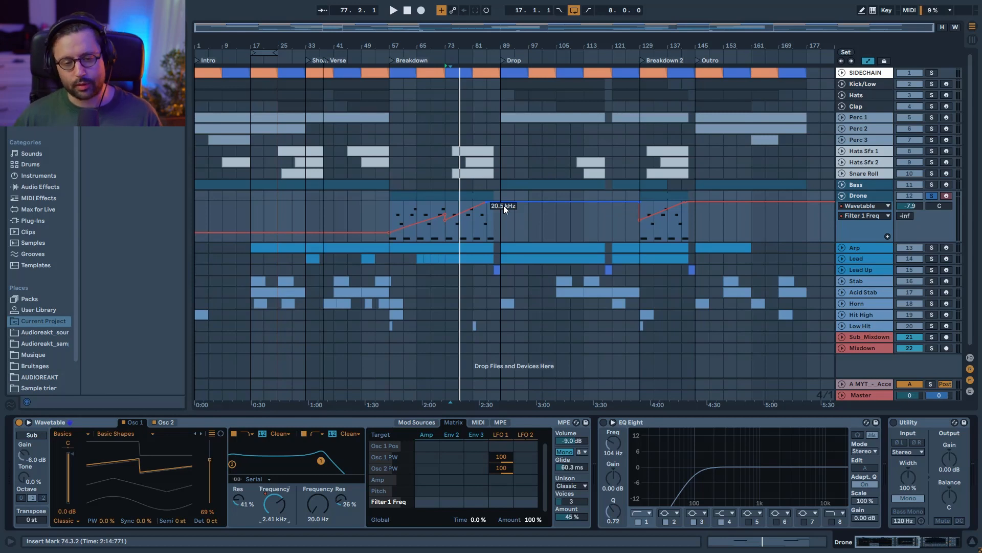
Switch on the Drone track's EQ Eight and audition it from bar 73.
click(932, 195)
click(931, 195)
click(603, 422)
key(space)
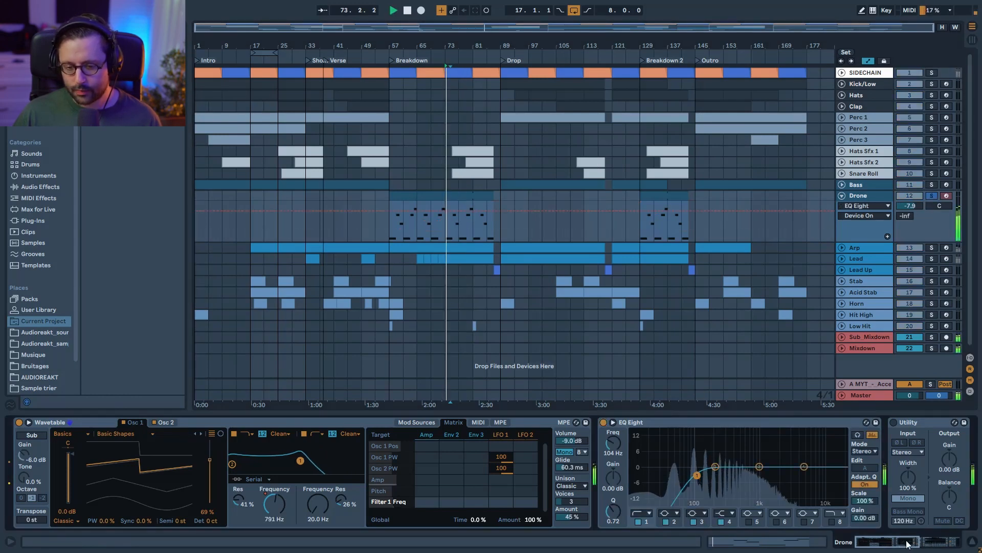
click(908, 543)
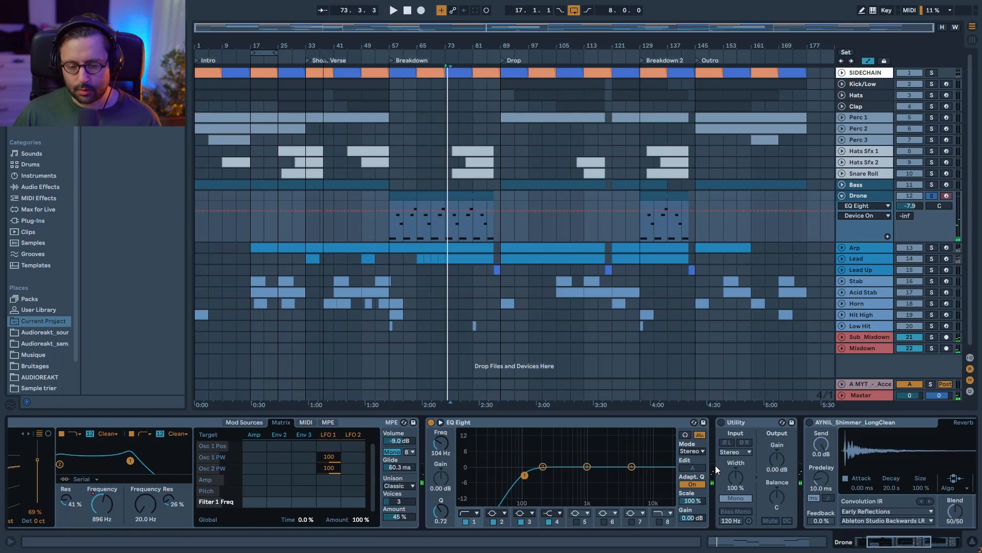
drag(914, 541, 938, 542)
Compare the drone from bar 73 with the Utility on and off, and leave the Utility switched on.
key(space)
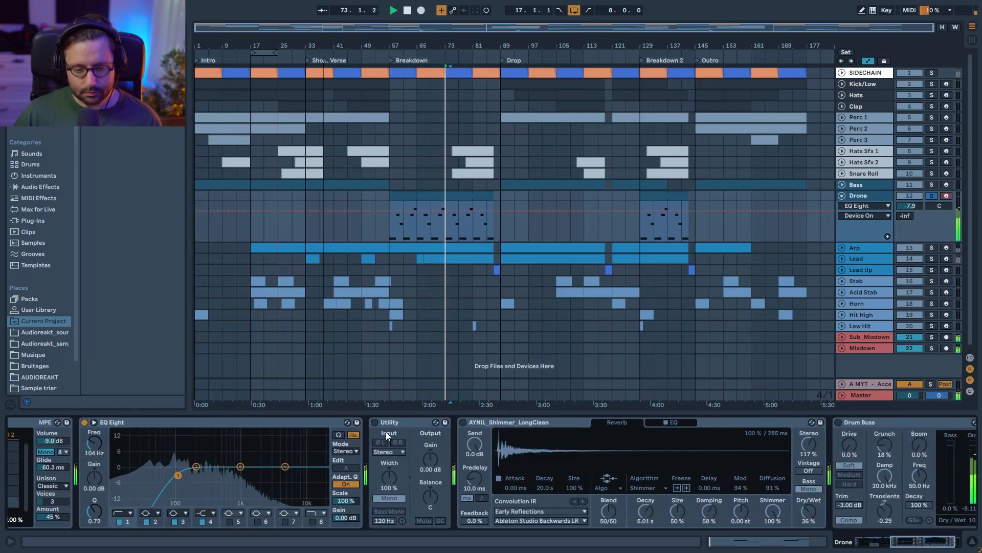
click(374, 422)
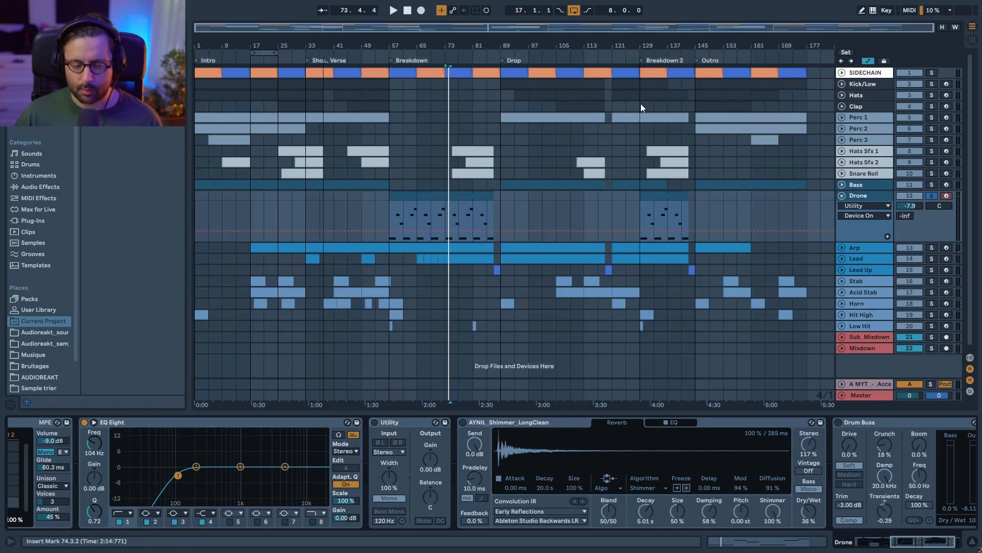
click(376, 424)
key(space)
Audition the drone with the AYNIL_Shimmer_LongClean reverb switched on, and bypass the reverb again.
click(463, 423)
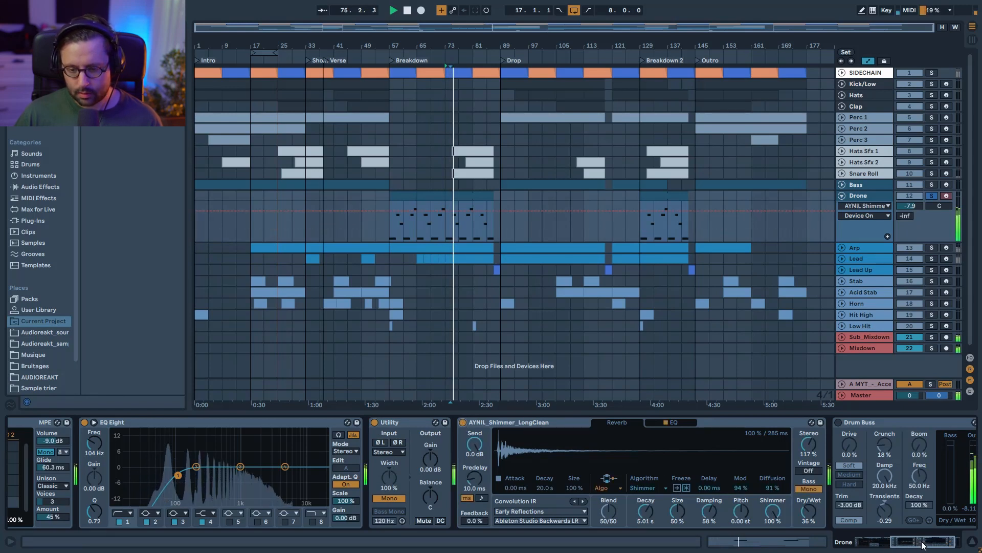
scroll(772, 428, right, 3)
key(space)
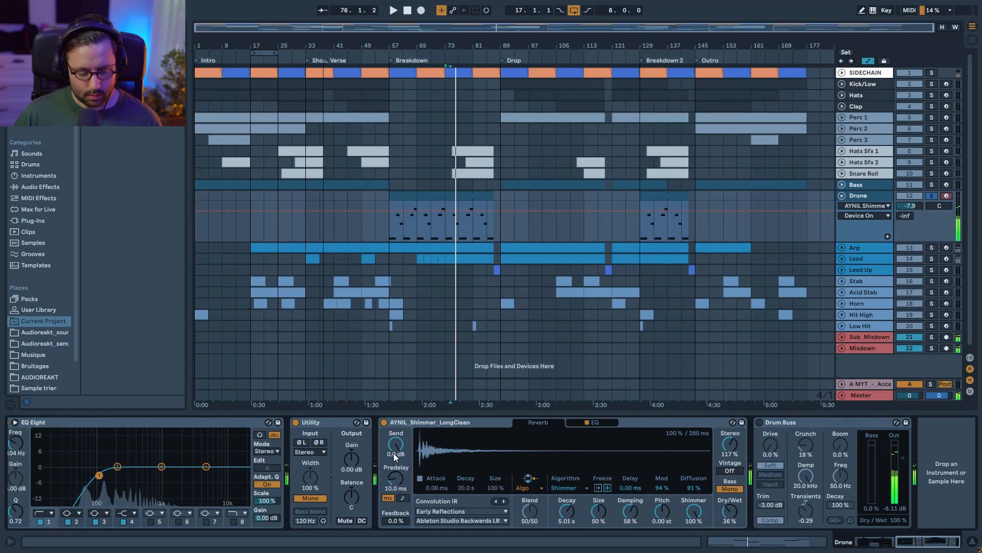
click(384, 424)
Play the drone from bar 73 with the mono Utility bypassed and again with it switched back on.
click(350, 426)
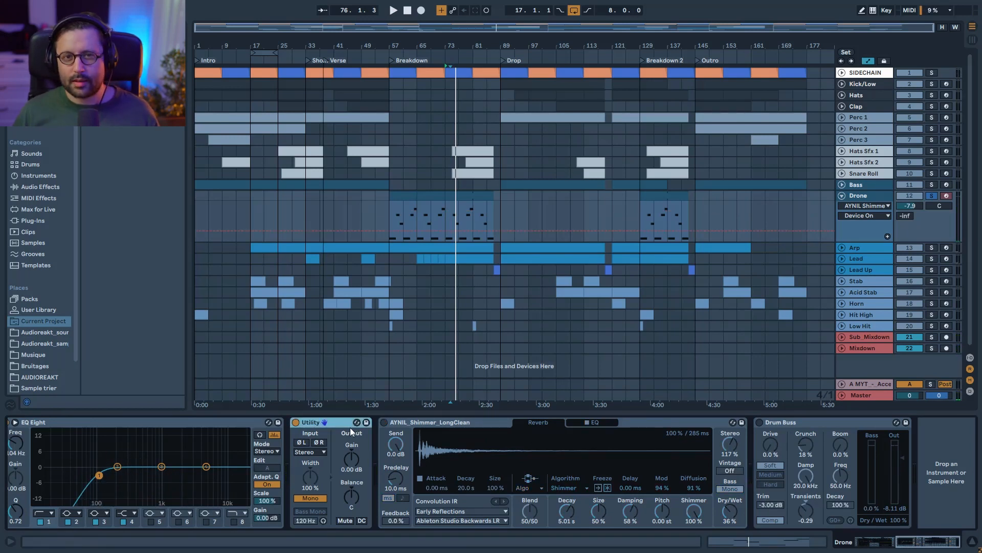
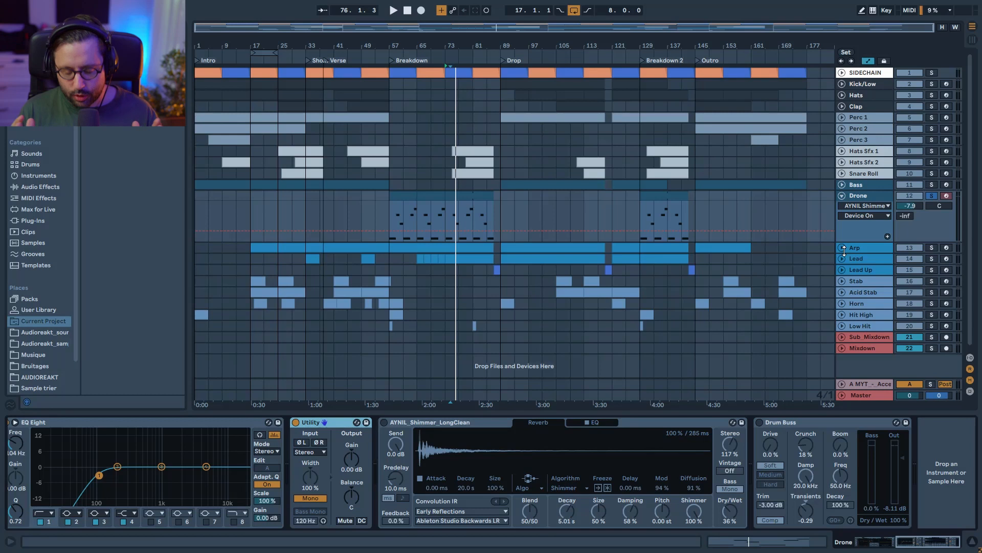
click(296, 422)
key(space)
key(space)
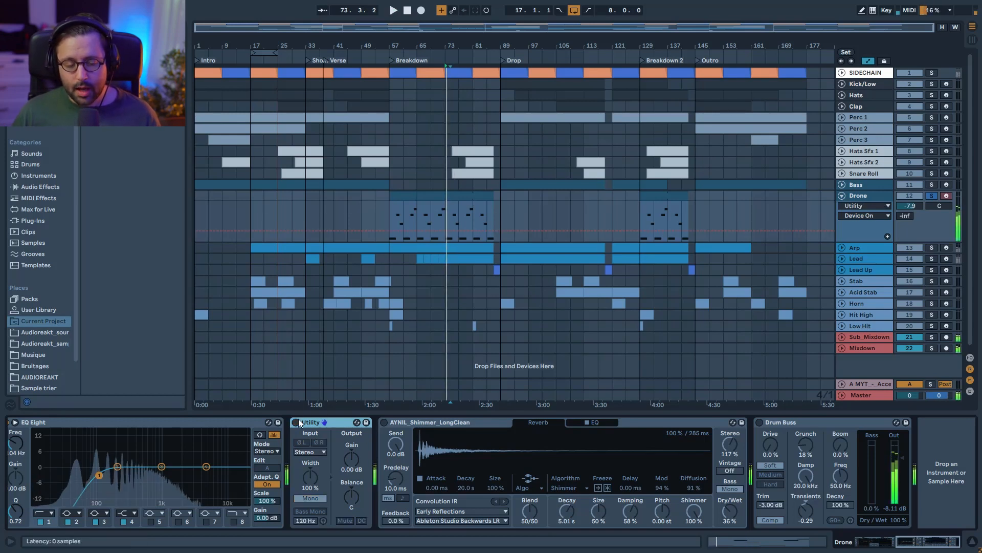
click(296, 422)
key(space)
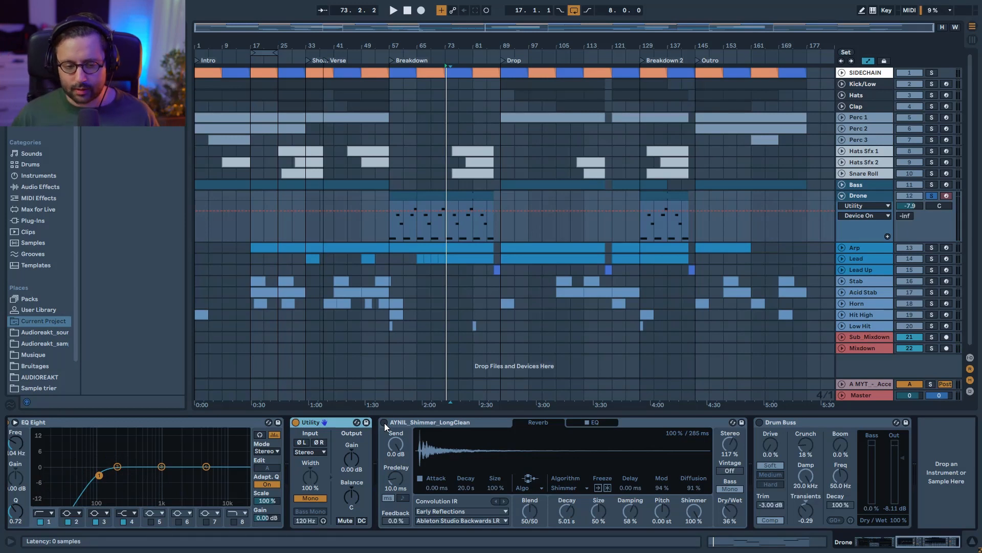
Switch the AYNIL_Shimmer_LongClean reverb back on and play the drone from bar 73.
click(384, 422)
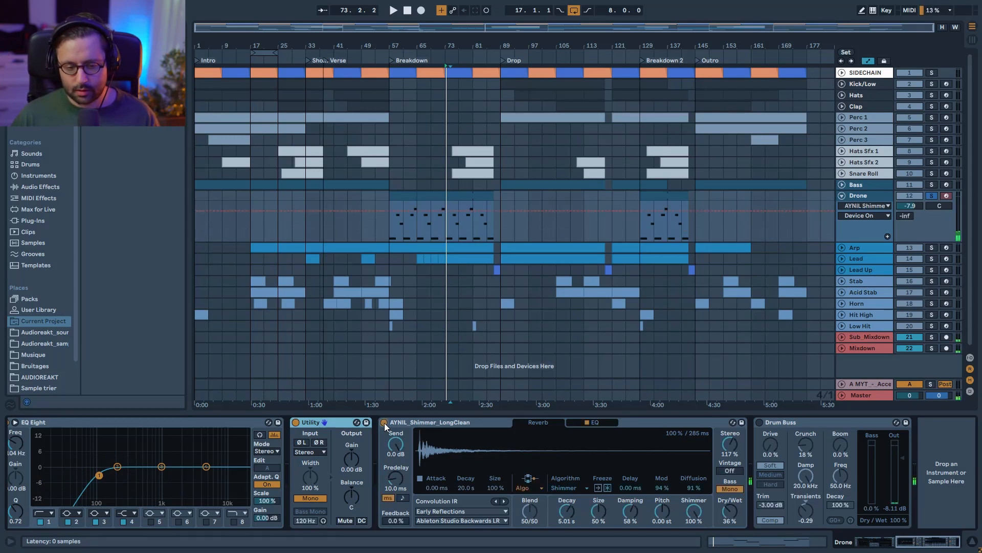
key(space)
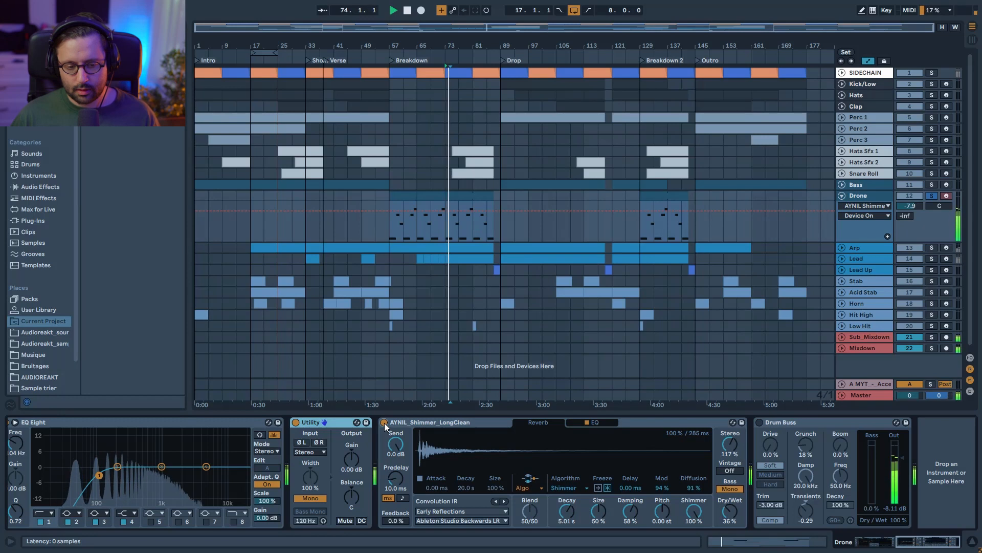
Turn the Drum Buss on the Drone track back on and play the drone through it.
click(759, 423)
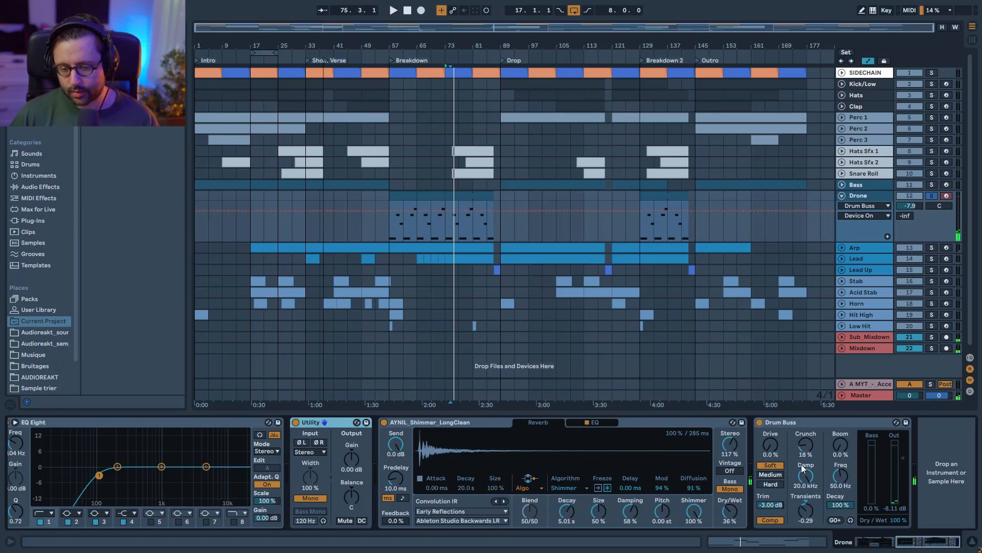
key(space)
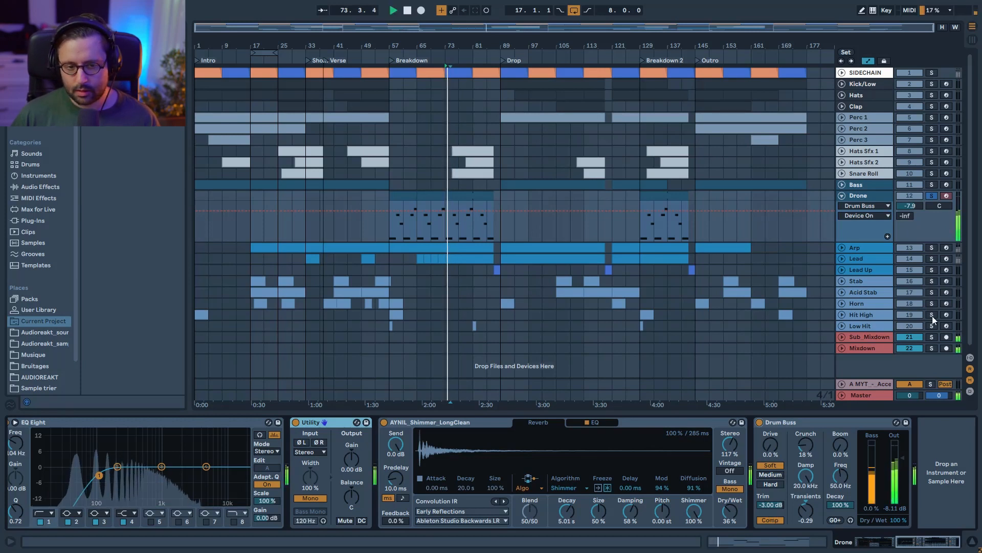
key(space)
Play the breakdown from bar 57 with the Drone unsoloed, bring its Wavetable into view, and solo the Drone again.
click(397, 228)
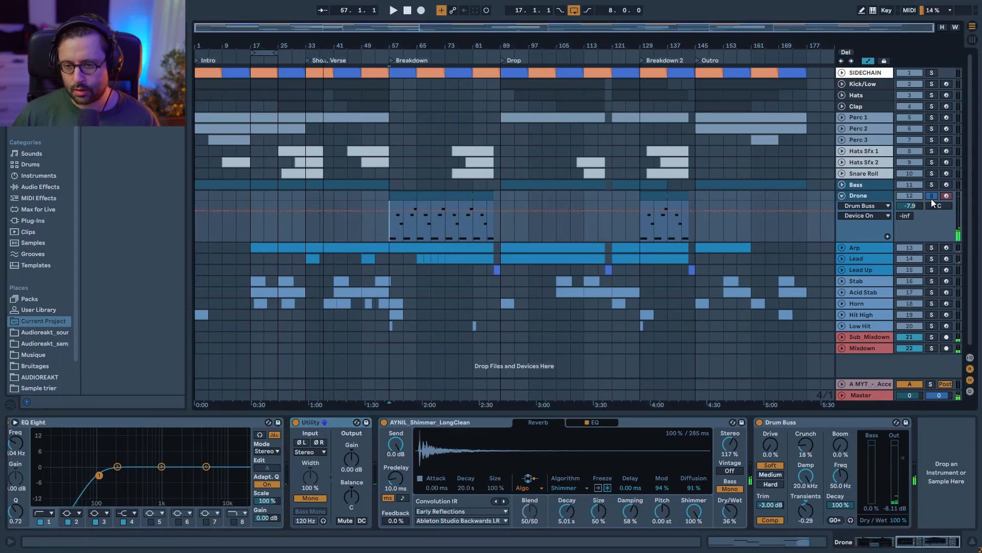
key(space)
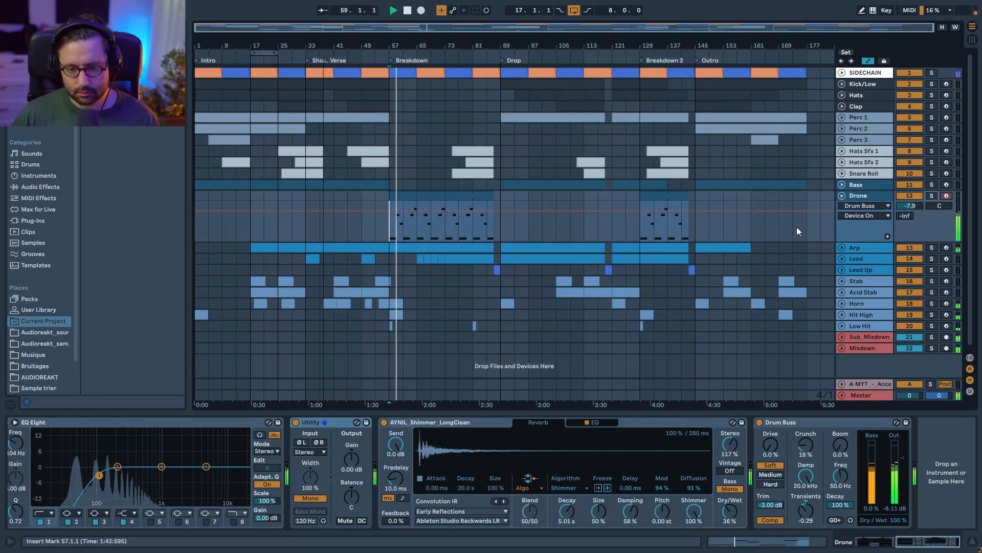
drag(911, 542, 830, 543)
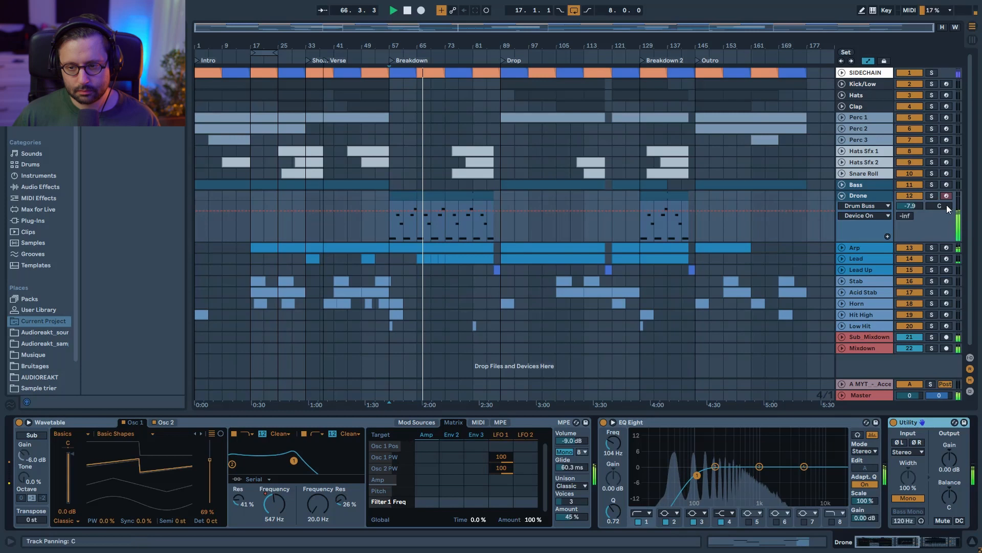
click(930, 196)
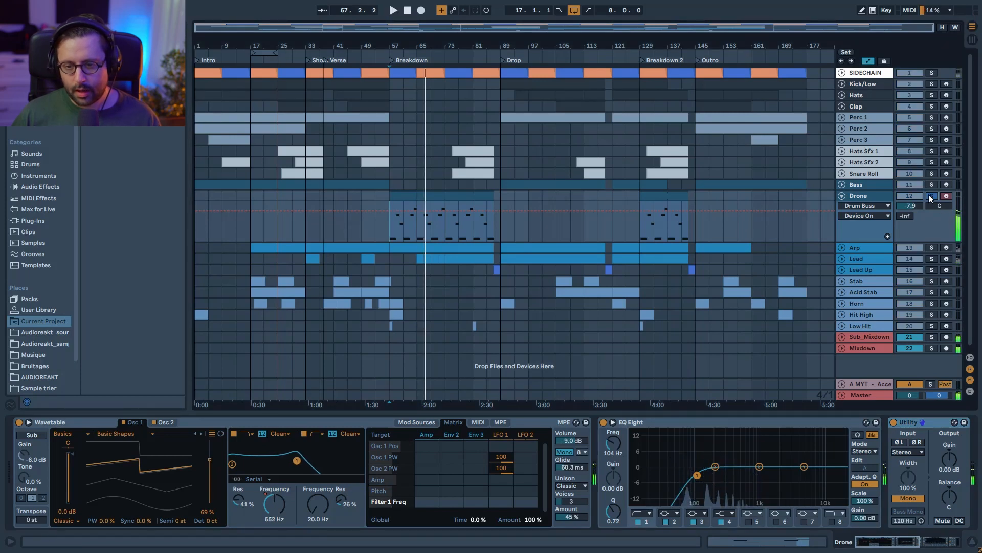
Switch to the soloed Arp track, folding the Drone track and unfolding the Arp.
click(863, 247)
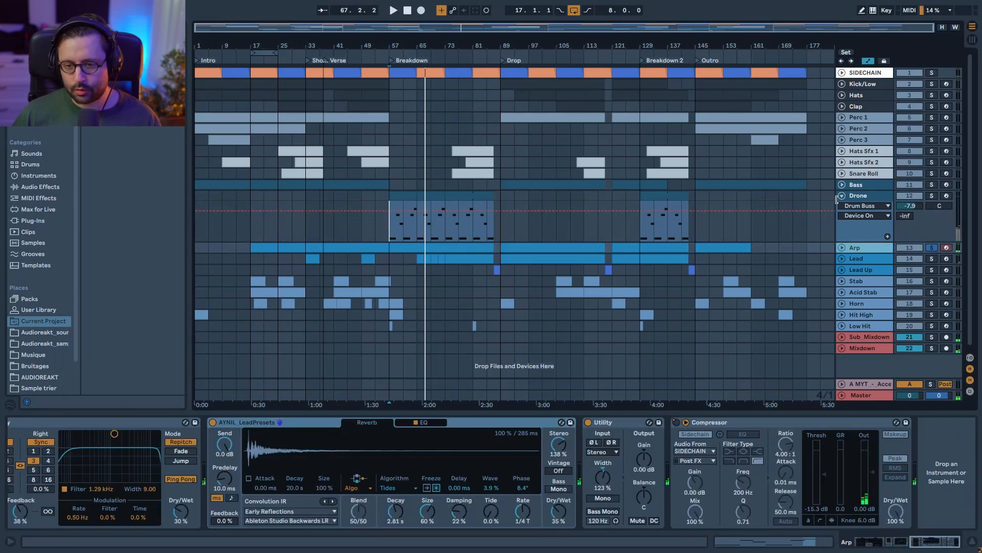
click(843, 196)
click(842, 208)
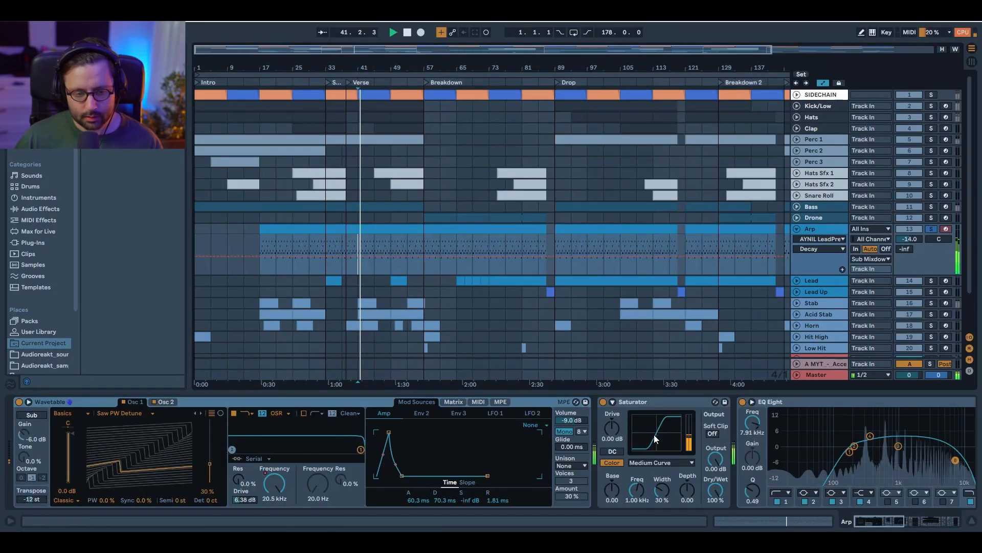
Bypass all of the Arp's audio effects from Saturator to Compressor and play the dry Wavetable sound.
drag(884, 522, 942, 521)
click(676, 402)
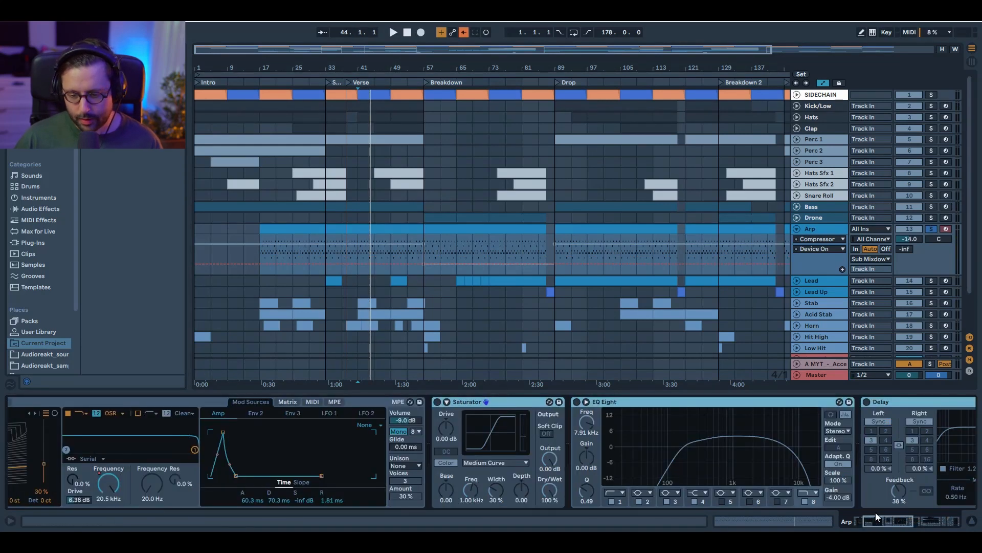
drag(877, 518, 840, 524)
key(space)
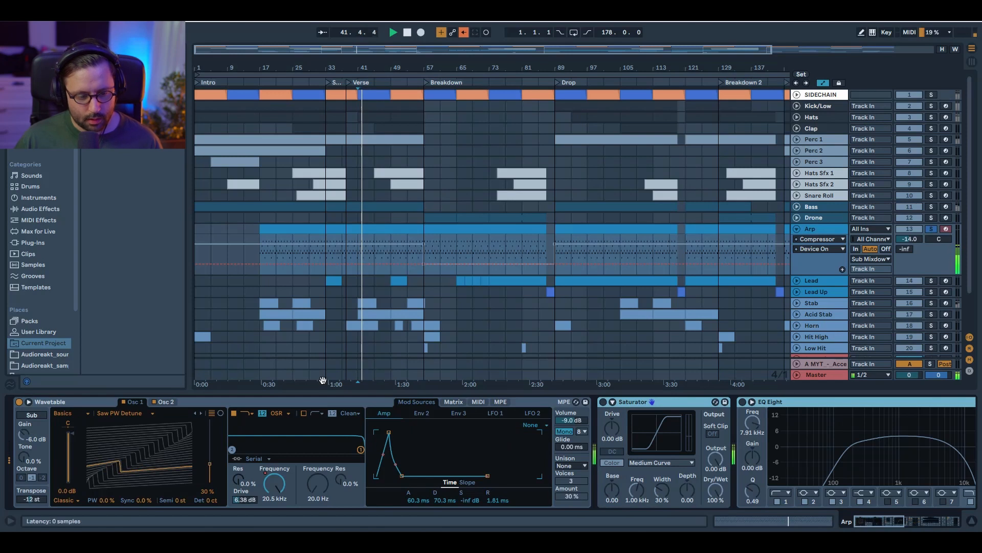
key(space)
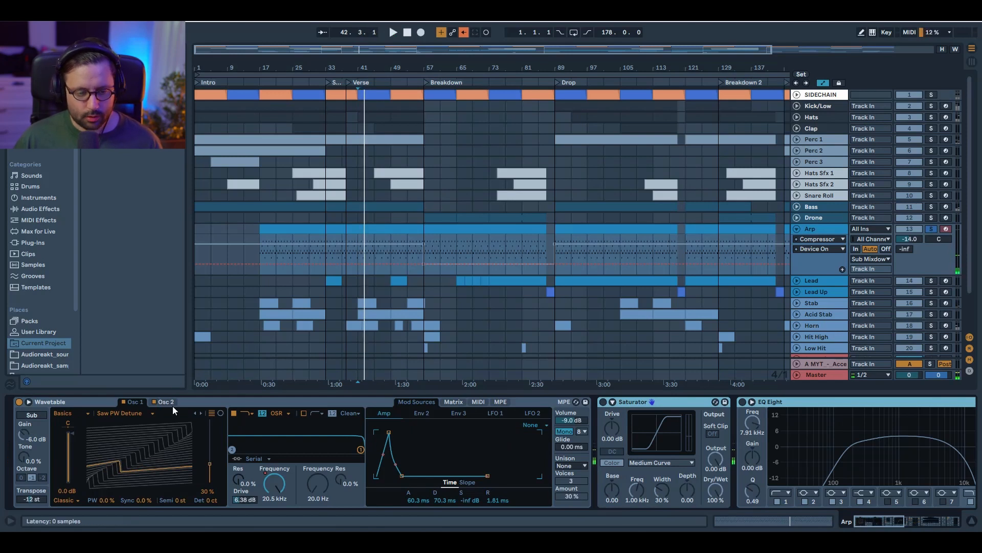
Turn off Osc 1 and audition Osc 2 with its Semi transposition set to 0 st.
click(173, 404)
click(123, 402)
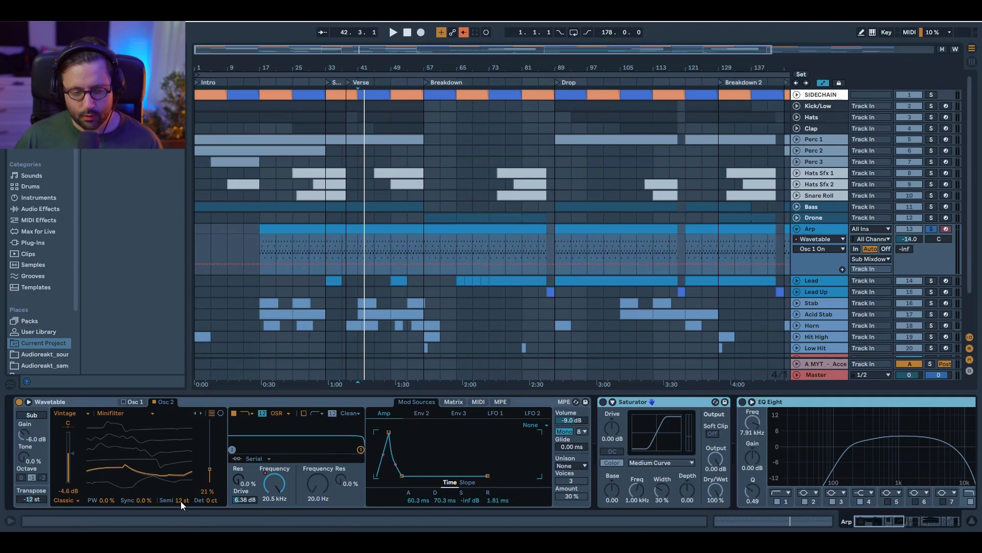
double_click(181, 501)
key(space)
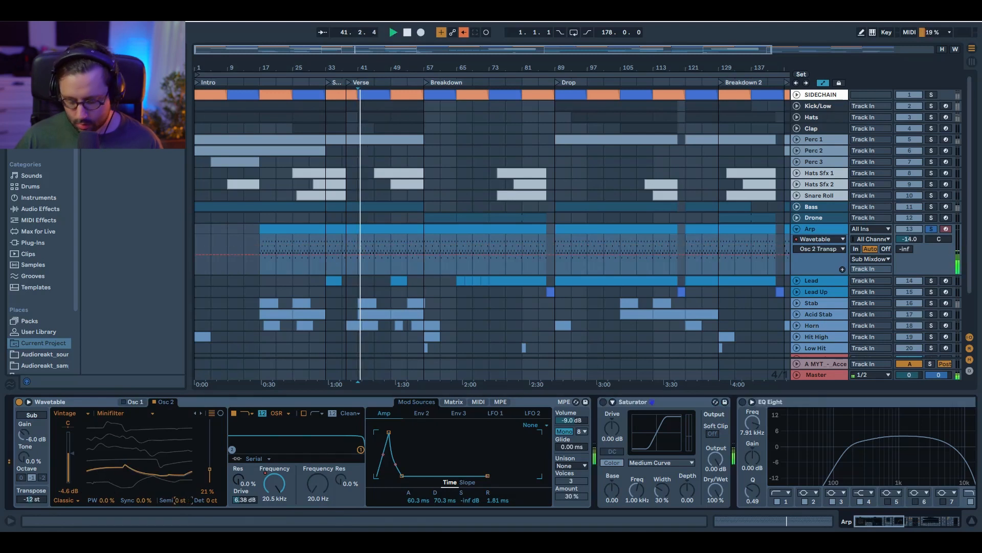
Undo the Osc 2 transposition change and play Osc 2 alone again.
key(ctrl+z)
key(space)
key(space)
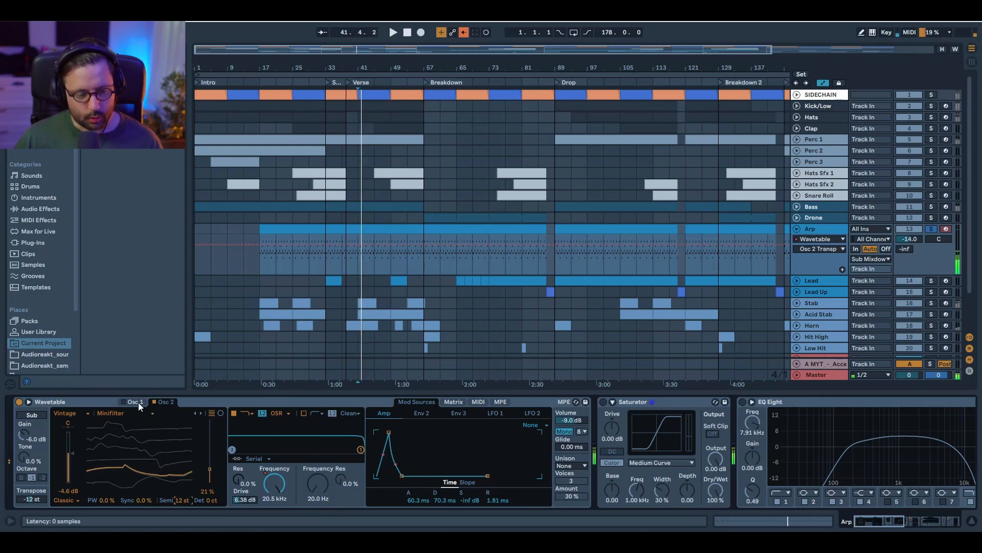
Turn Osc 1 back on, turn off Osc 2, and play Osc 1 alone.
click(137, 402)
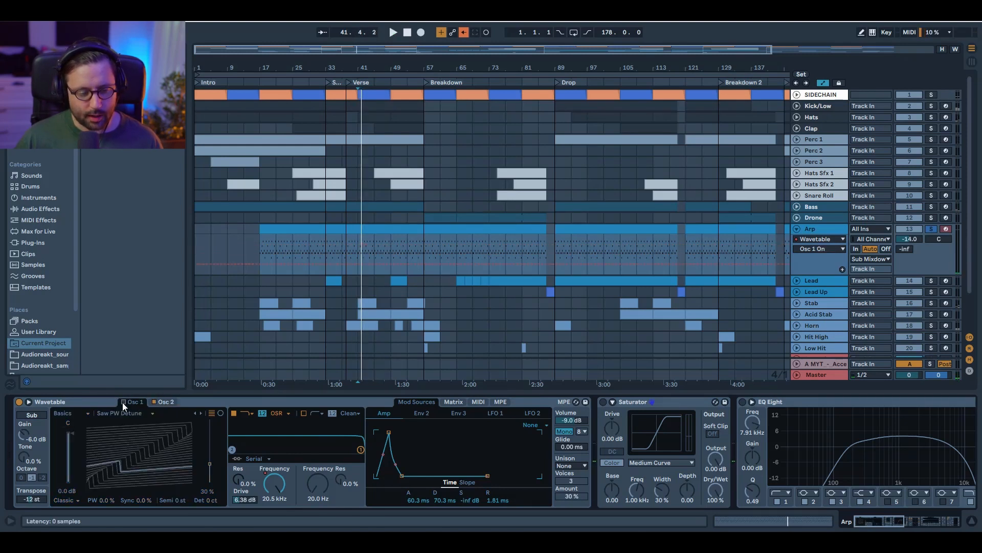
click(153, 402)
key(space)
key(space)
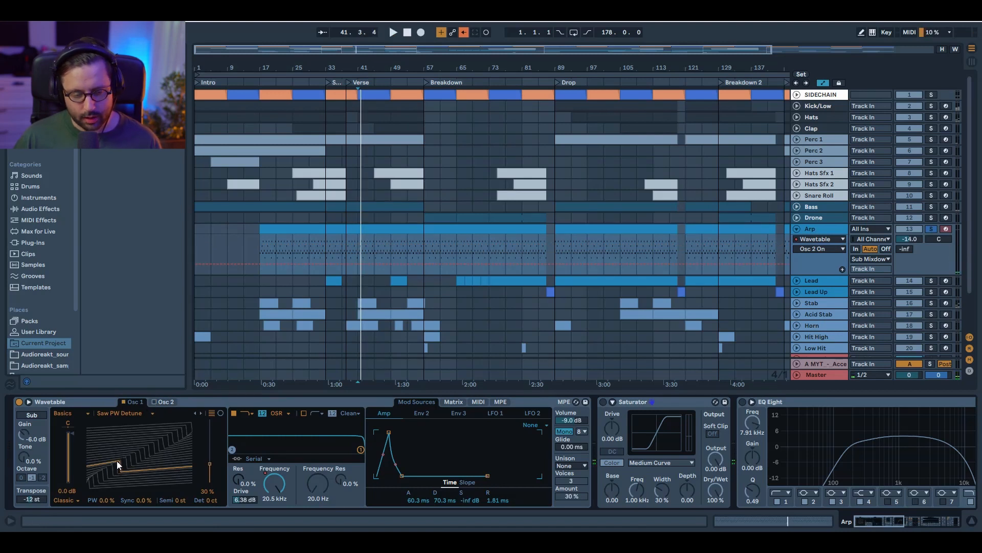
Reactivate Osc 2 and play the arp with both oscillators together.
click(156, 403)
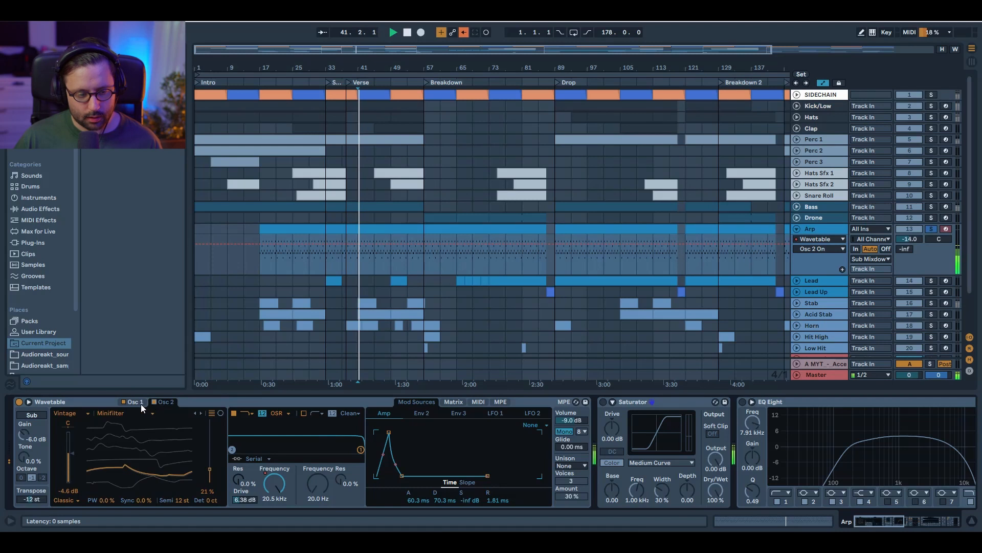
click(140, 403)
key(space)
click(163, 405)
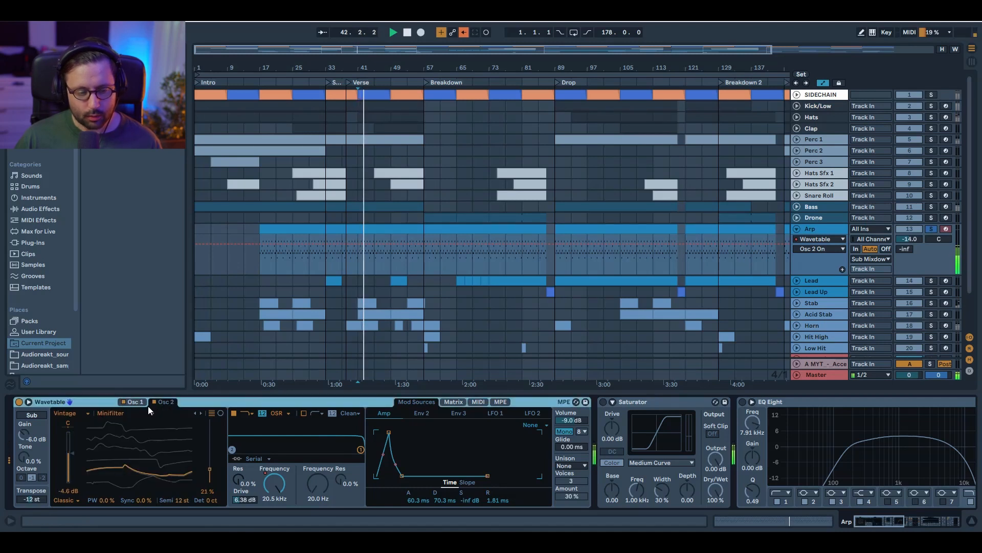
click(153, 403)
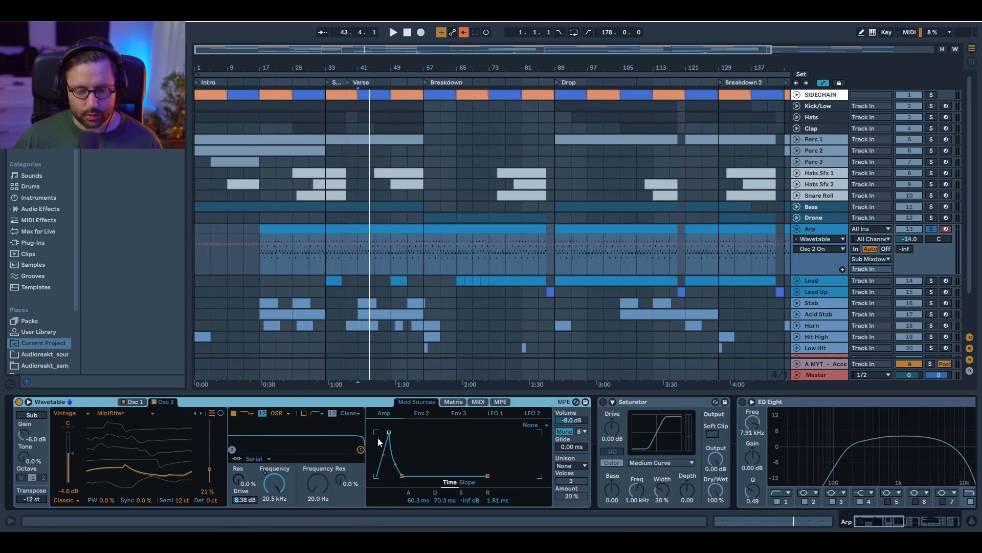
Play the arp while examining the Wavetable's modulation settings and its Env 2 envelope.
click(456, 401)
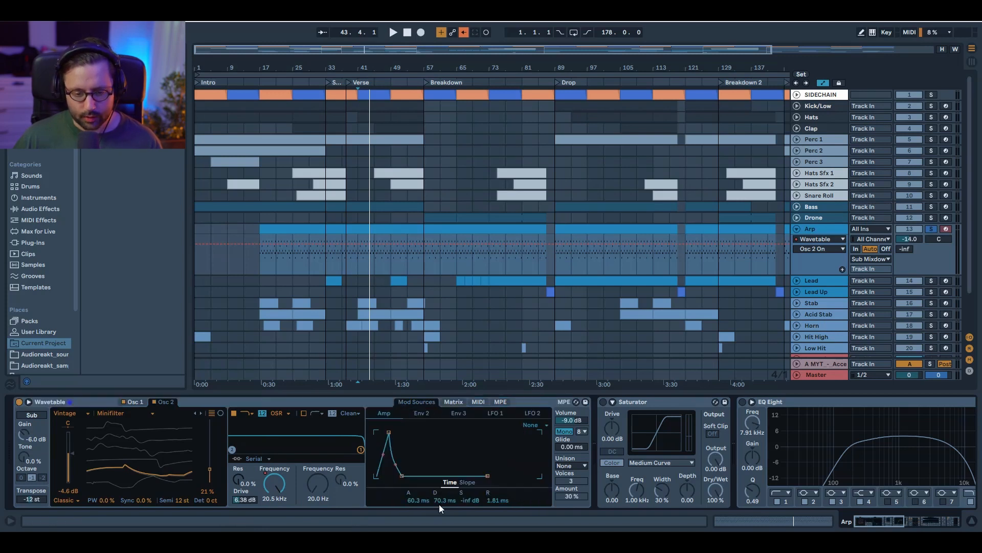
key(space)
click(426, 411)
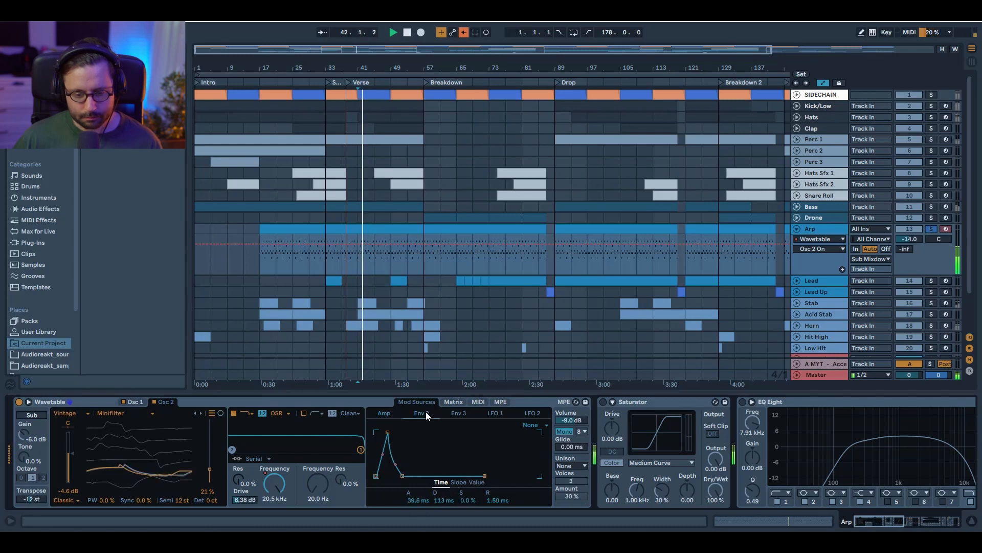
key(space)
Try the Amp envelope with a 0.00 ms attack during playback and undo the change.
click(415, 500)
click(384, 413)
drag(409, 499, 409, 516)
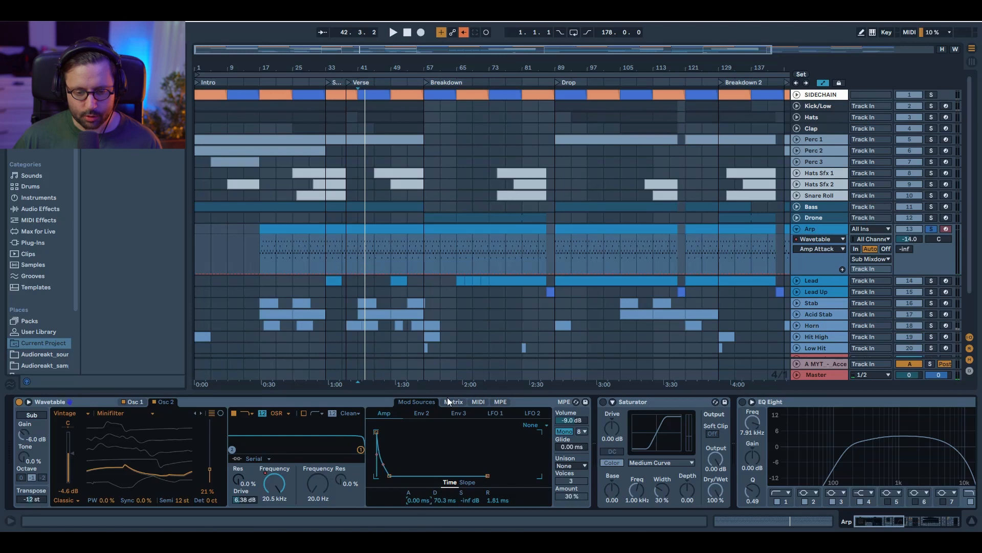
key(space)
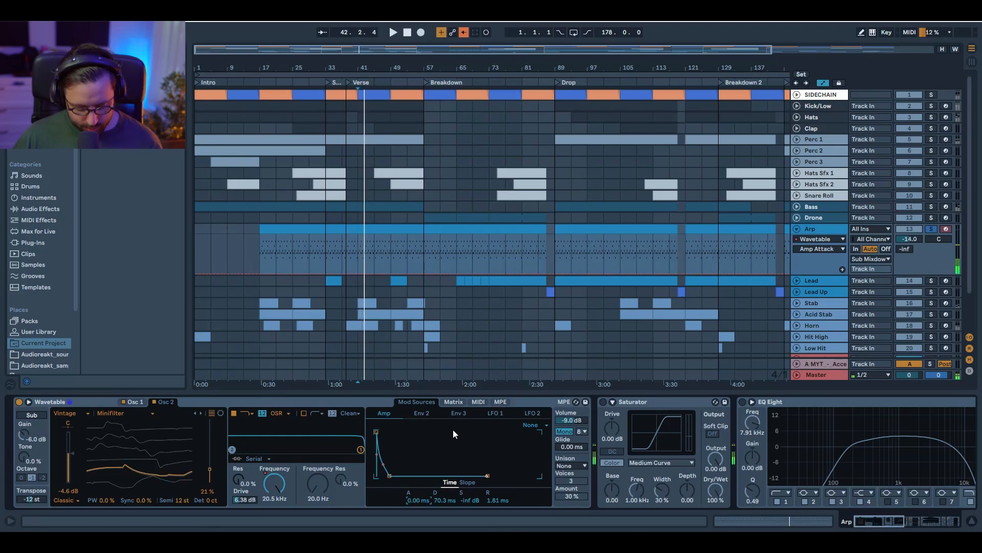
key(ctrl+z)
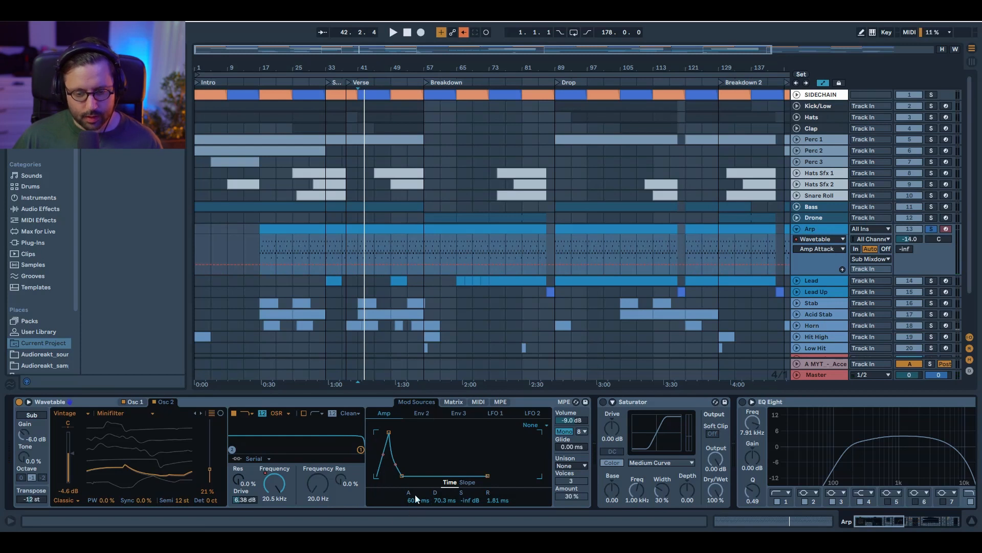
Play the arp and compare the Env 2 and Amp envelope settings.
click(421, 414)
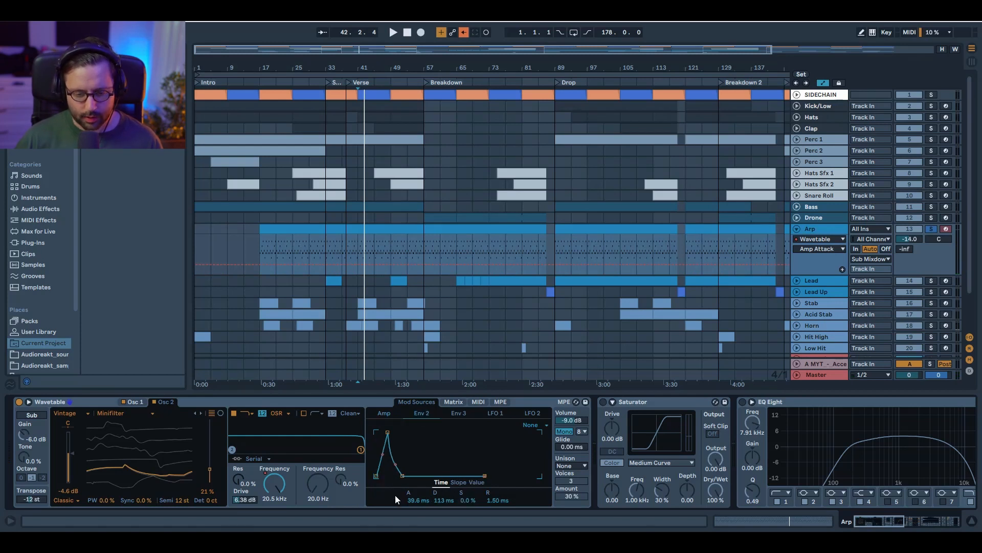
key(space)
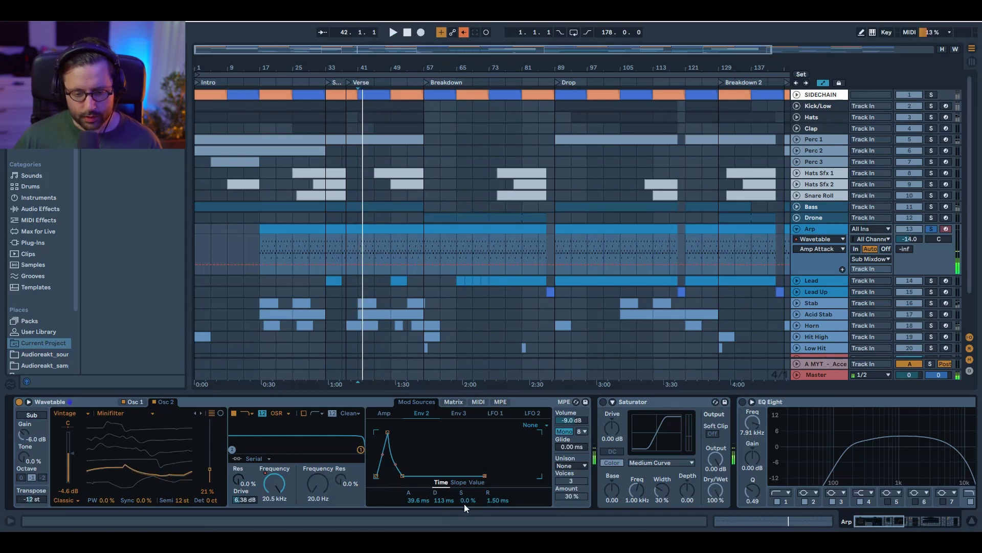
click(384, 413)
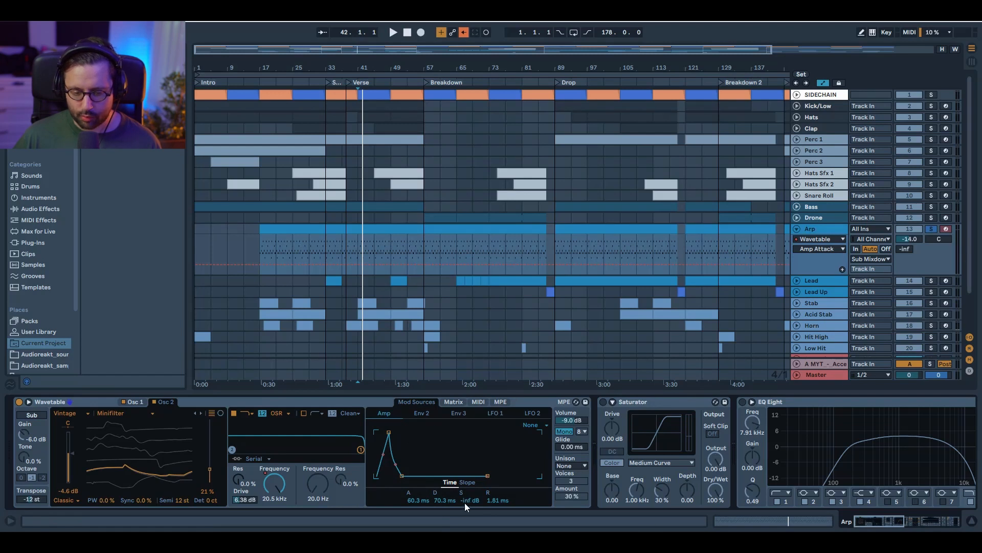
click(419, 416)
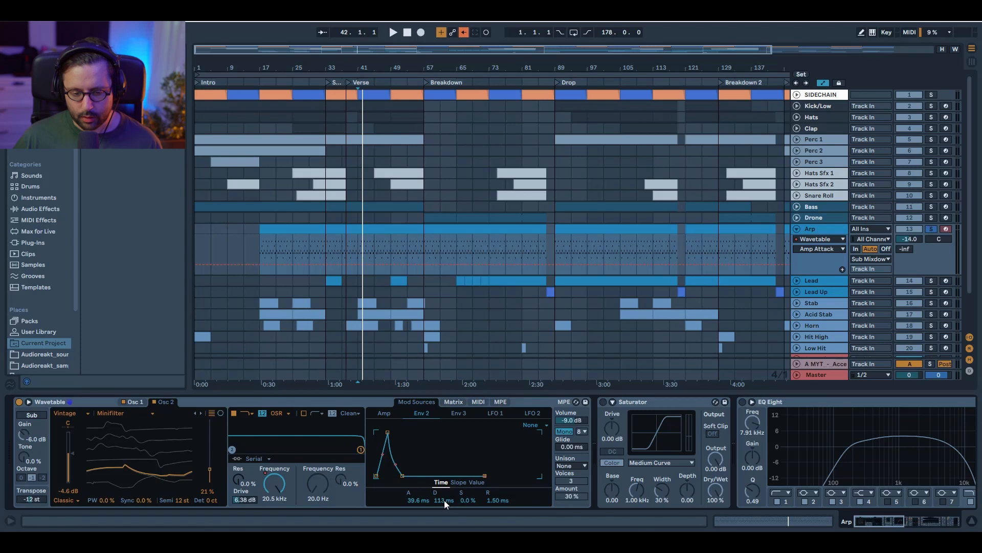
Try a different Env 2 decay and an Amp decay of 1.42 s while the arp plays.
key(space)
drag(444, 499, 444, 527)
click(392, 413)
drag(447, 496, 446, 453)
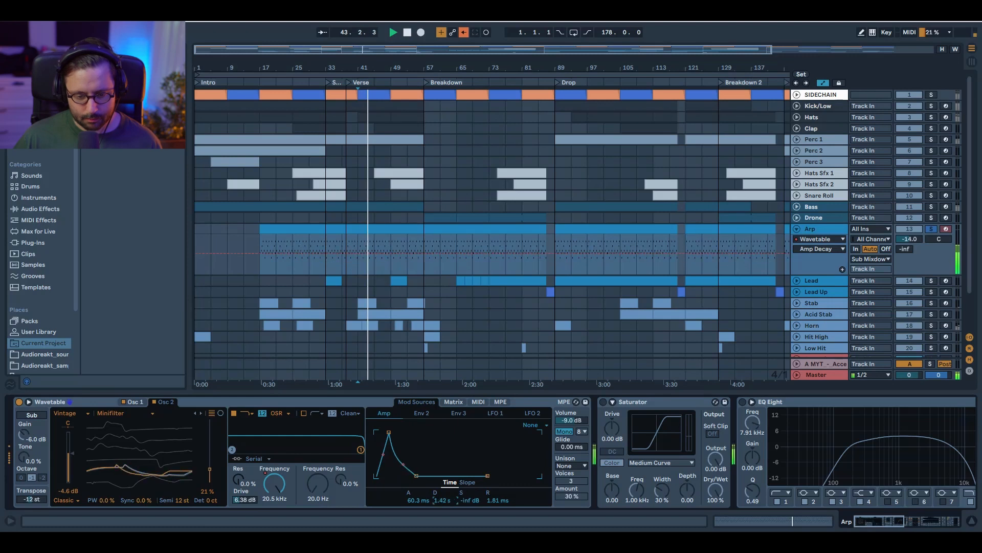
key(space)
Review the Wavetable's modulation matrix assignments and open the LFO 1 settings.
click(454, 402)
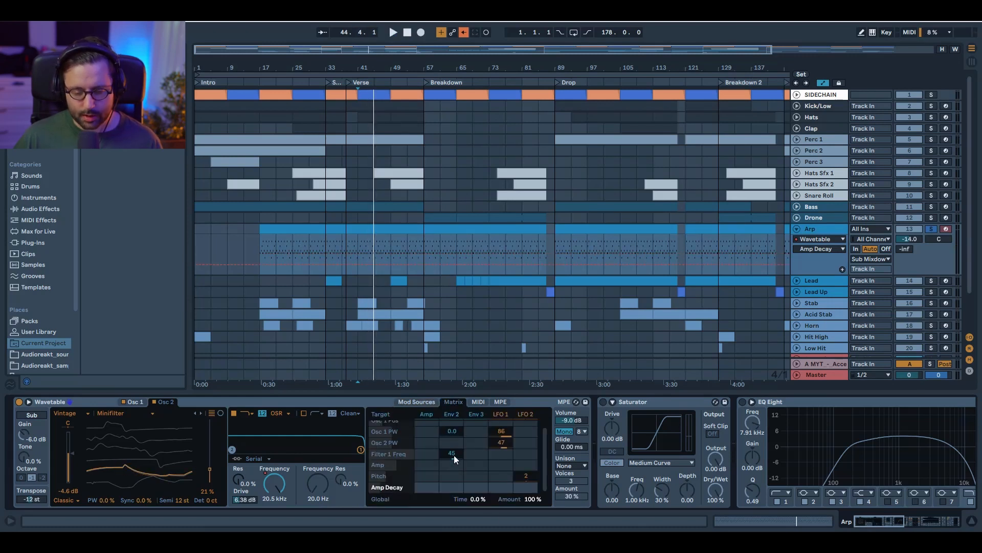
scroll(512, 458, up, 1)
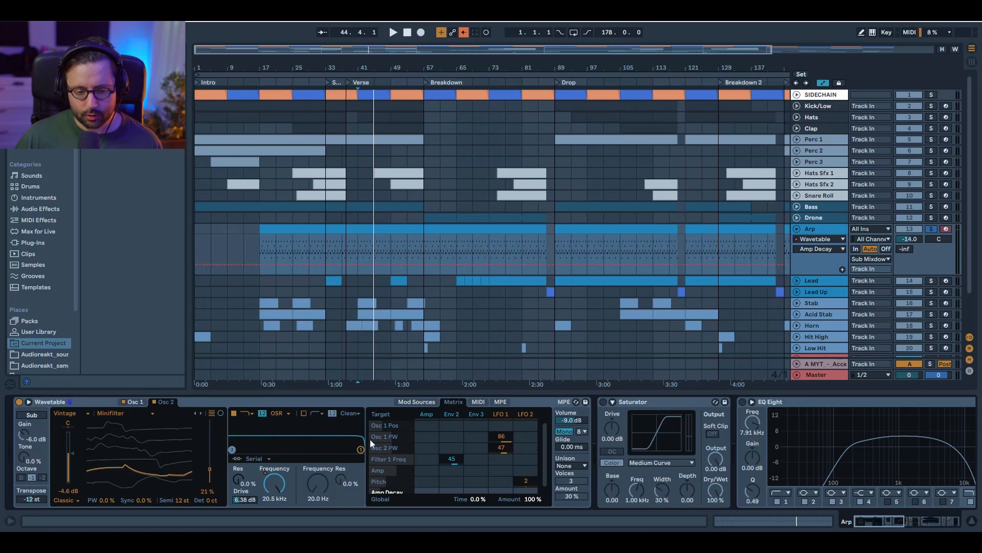
click(501, 414)
Audition the arp with the LFO 1 amount at 0.0 % and raise it to 37 %.
drag(442, 499, 441, 512)
key(space)
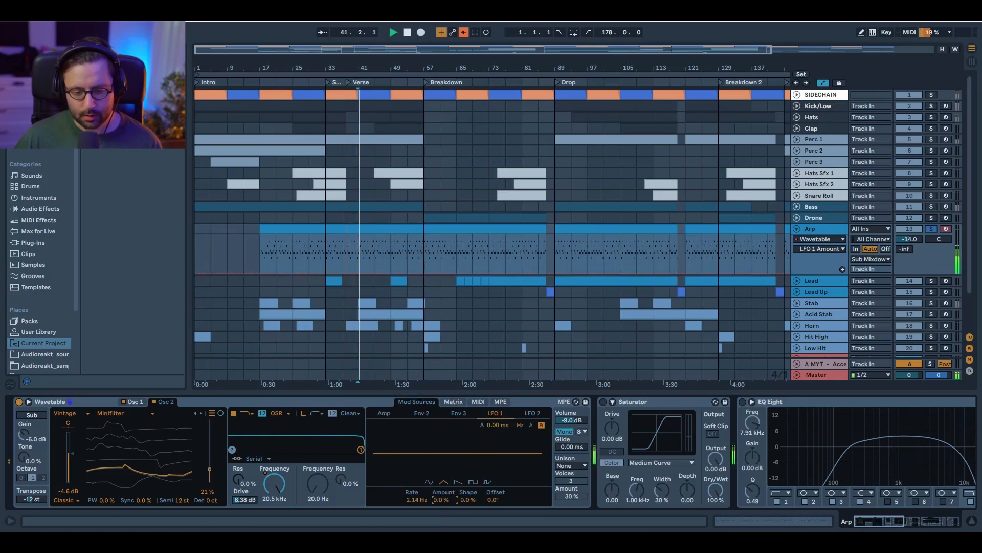
drag(441, 499, 441, 480)
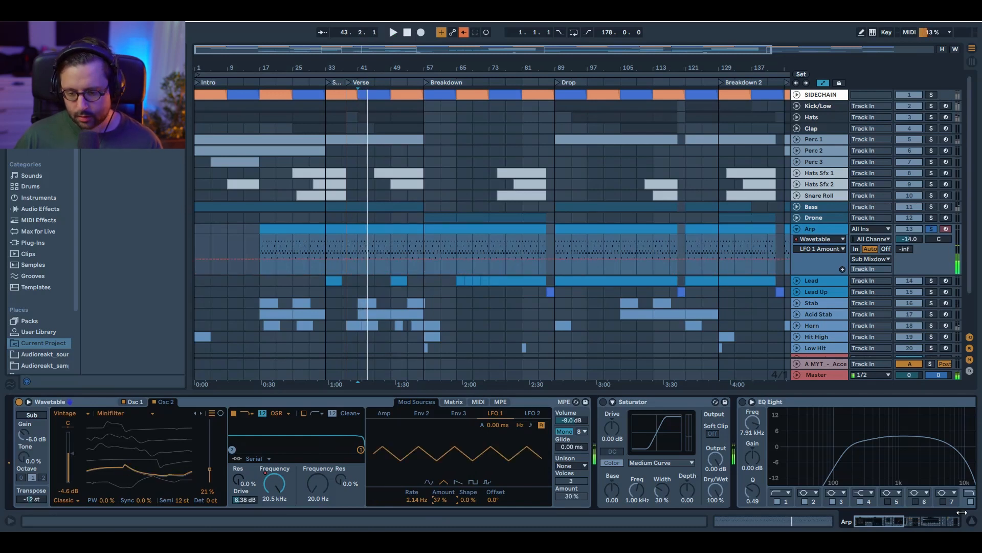
Set the LFO 1 amount to 0.0 % once more, listen to the arp, and undo the change.
drag(881, 521, 860, 522)
click(413, 402)
drag(437, 500, 437, 520)
key(space)
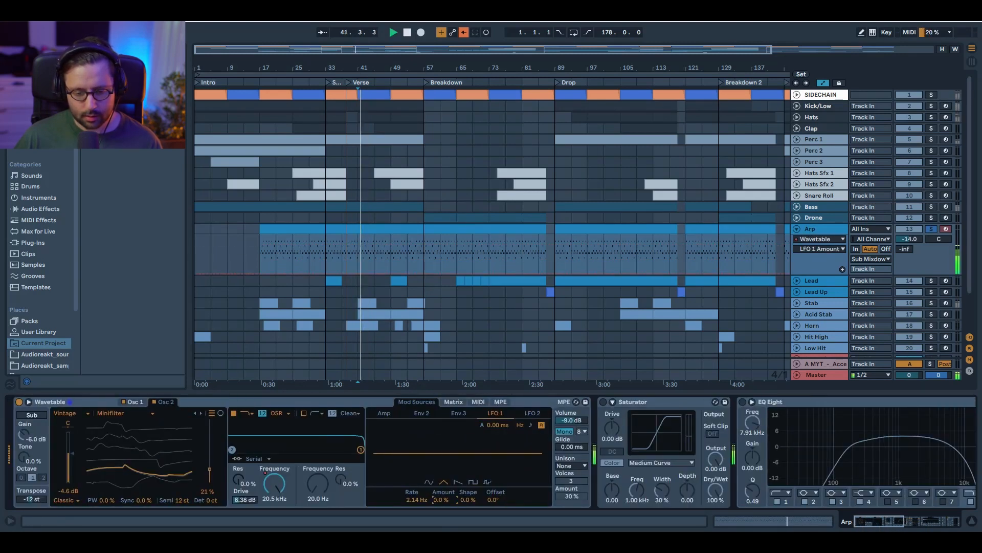
key(ctrl+z)
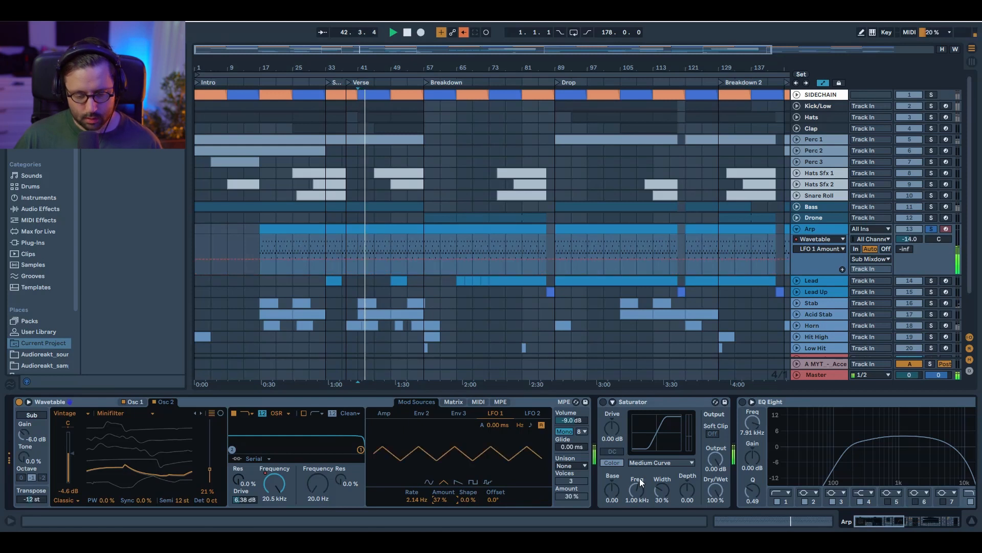
Switch off the Arp track's AYNIL_LeadPresets reverb, check the Wavetable's modulation matrix and open the LFO 2 settings.
drag(868, 524, 895, 519)
click(747, 402)
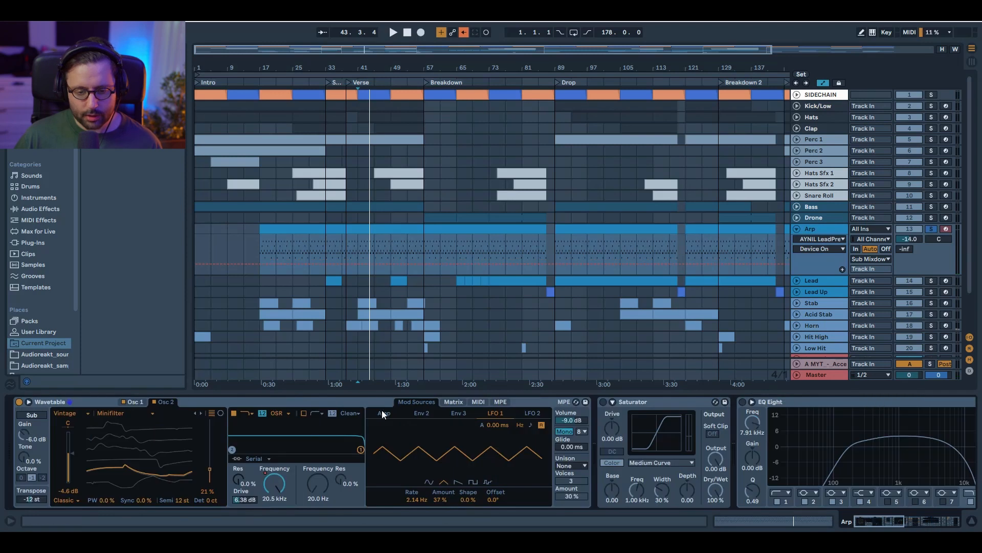
click(453, 401)
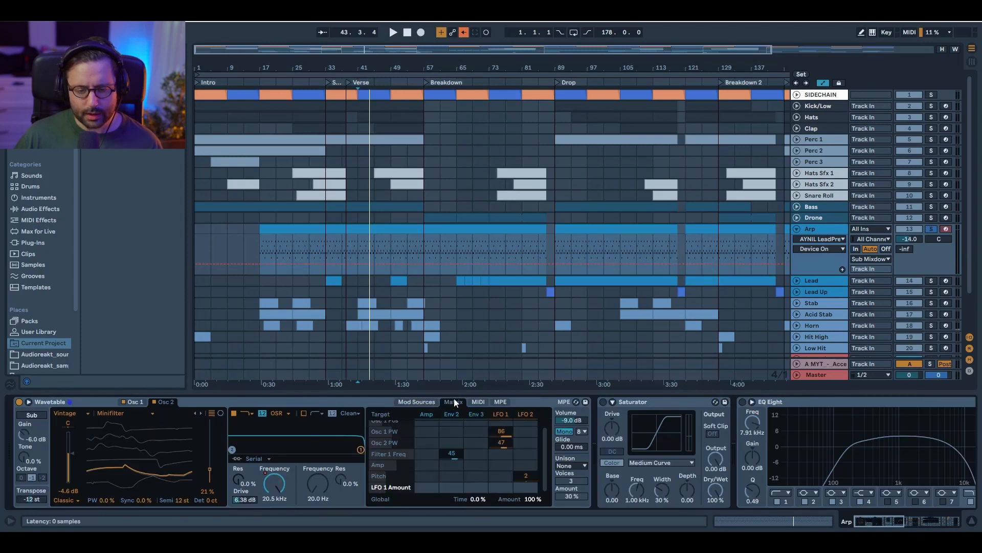
click(494, 415)
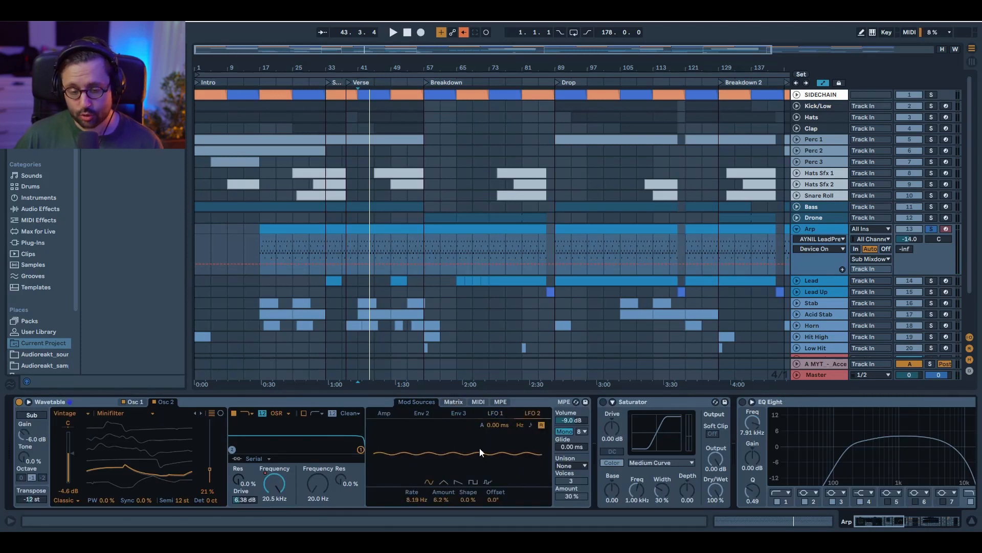
Set the LFO 2 amount to 0.0 % while the arp plays, and undo the change.
key(space)
double_click(440, 499)
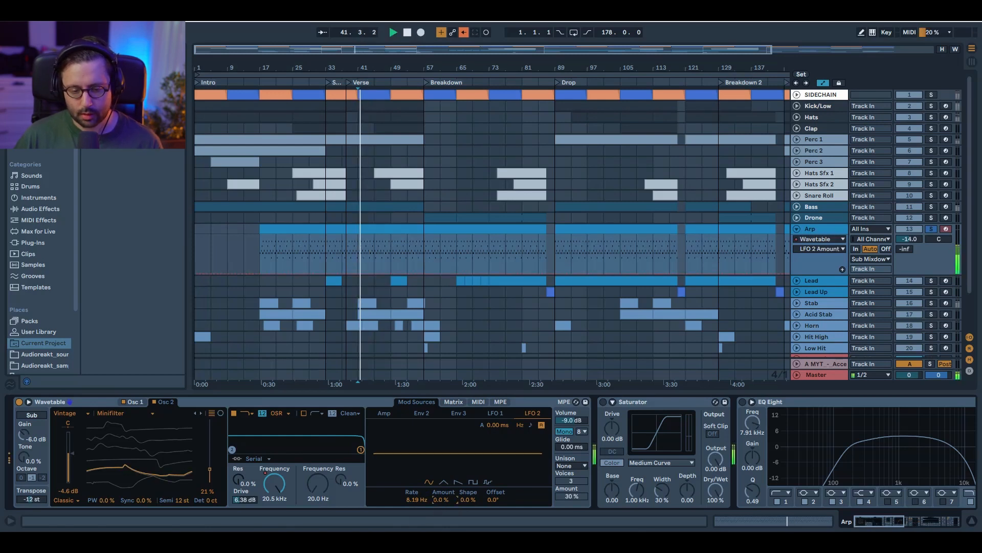
key(ctrl+z)
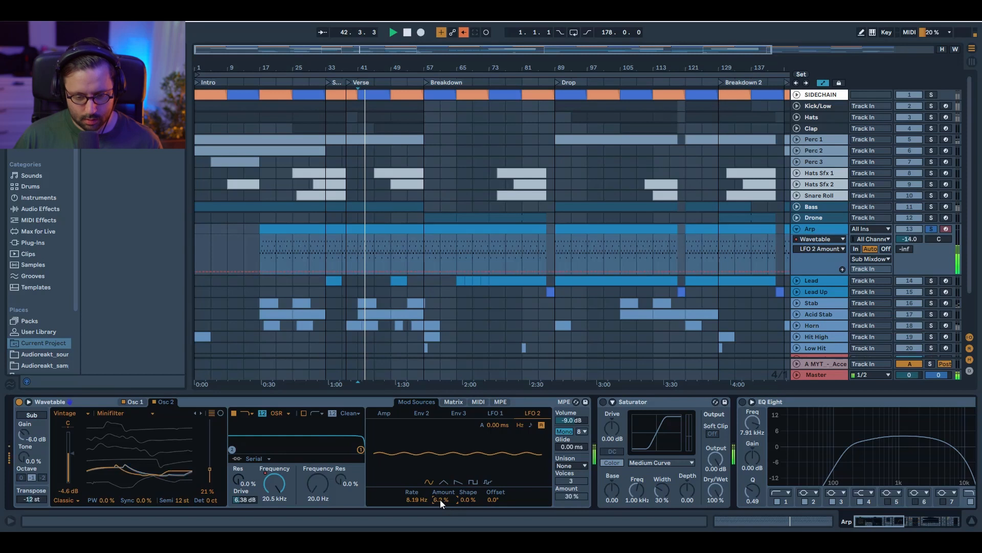
key(space)
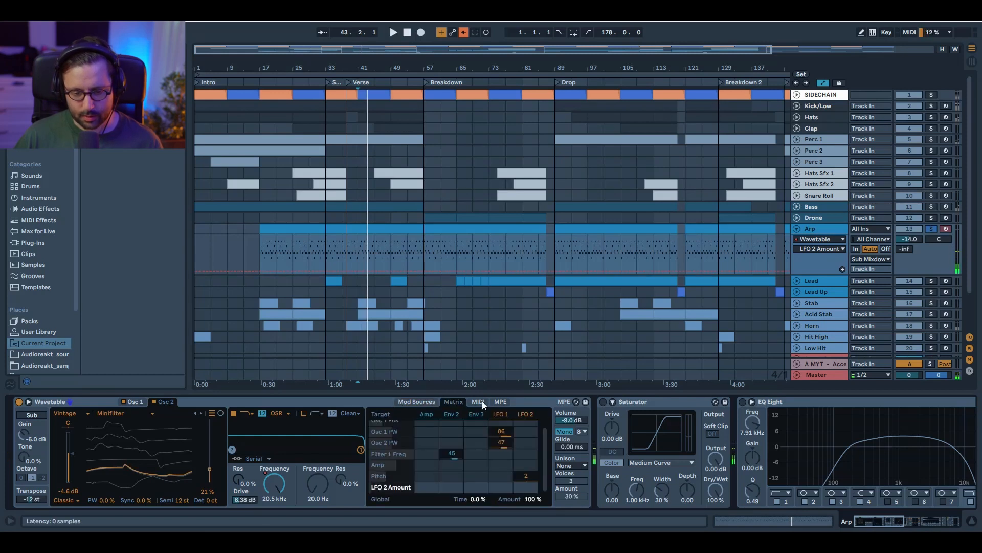
Audition the arp with and without the Saturator, leave it enabled and switch on the EQ Eight during playback.
click(602, 402)
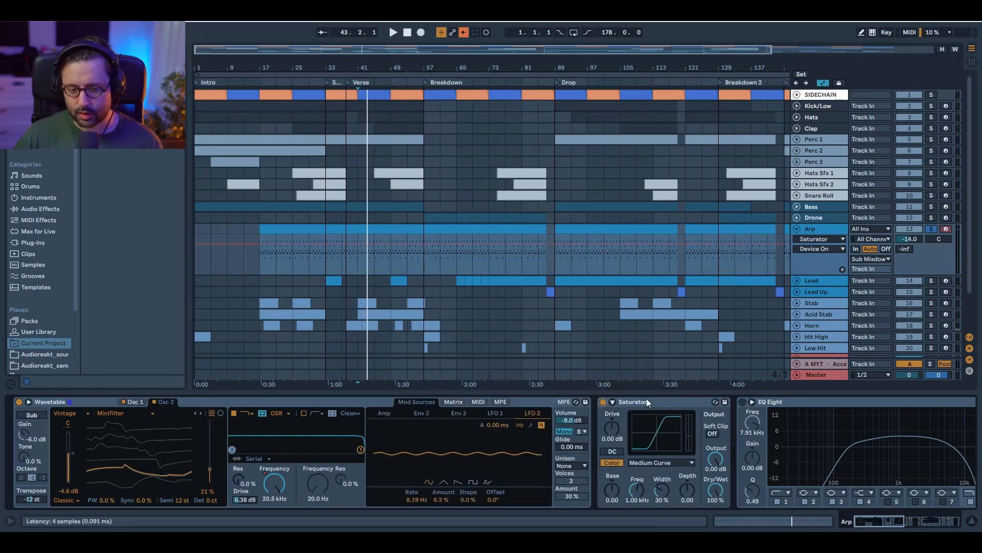
key(space)
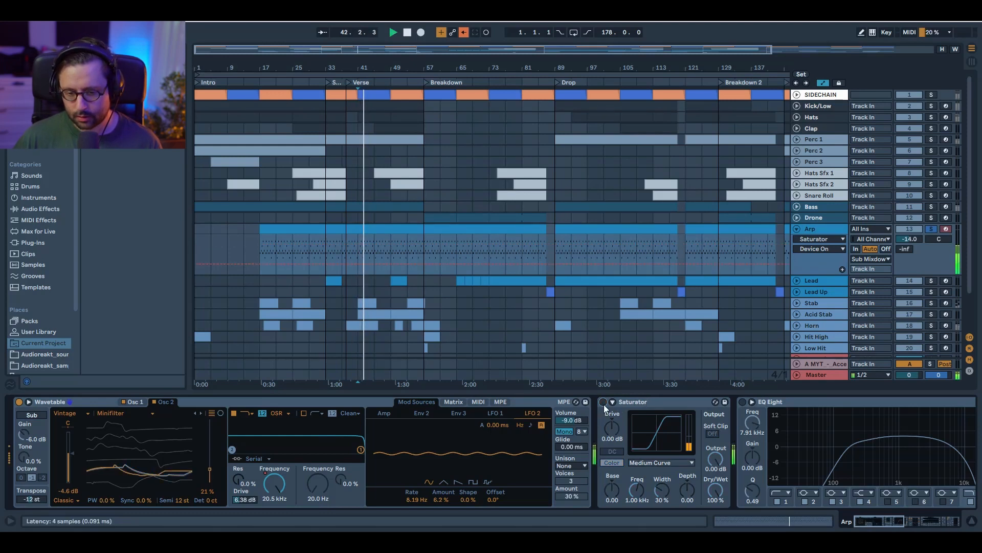
click(741, 401)
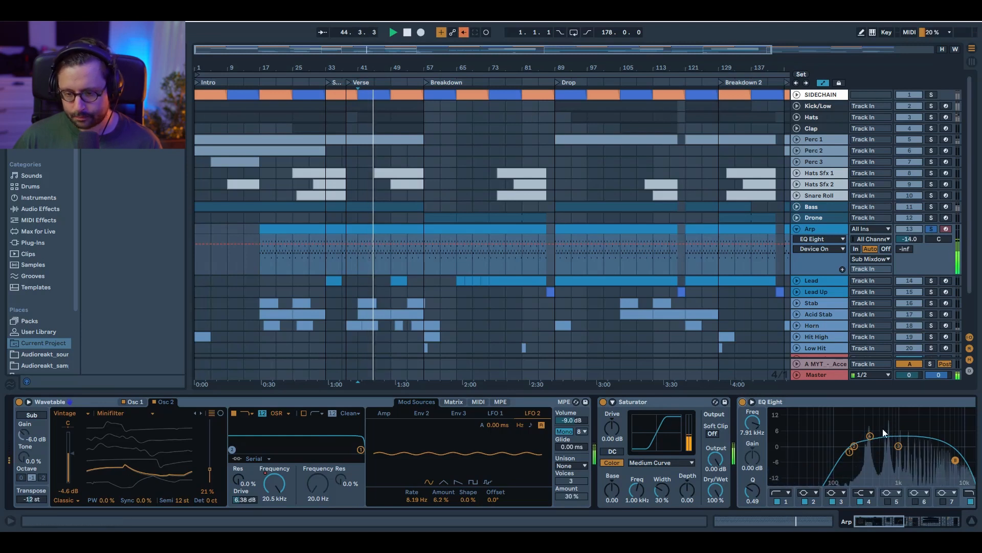
Enable the Delay on the playing arp and point out its filter setting with playback stopped.
drag(880, 519, 907, 523)
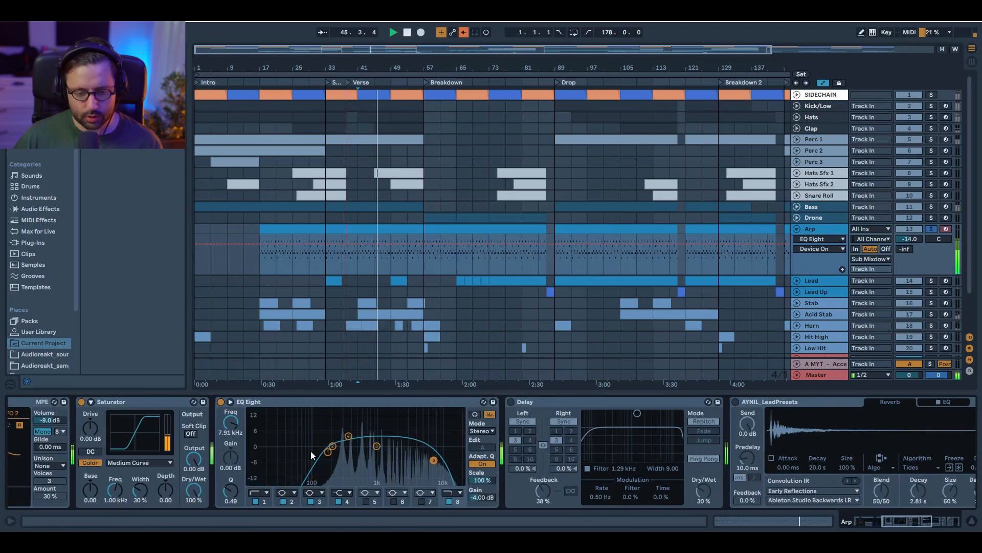
click(511, 402)
click(510, 402)
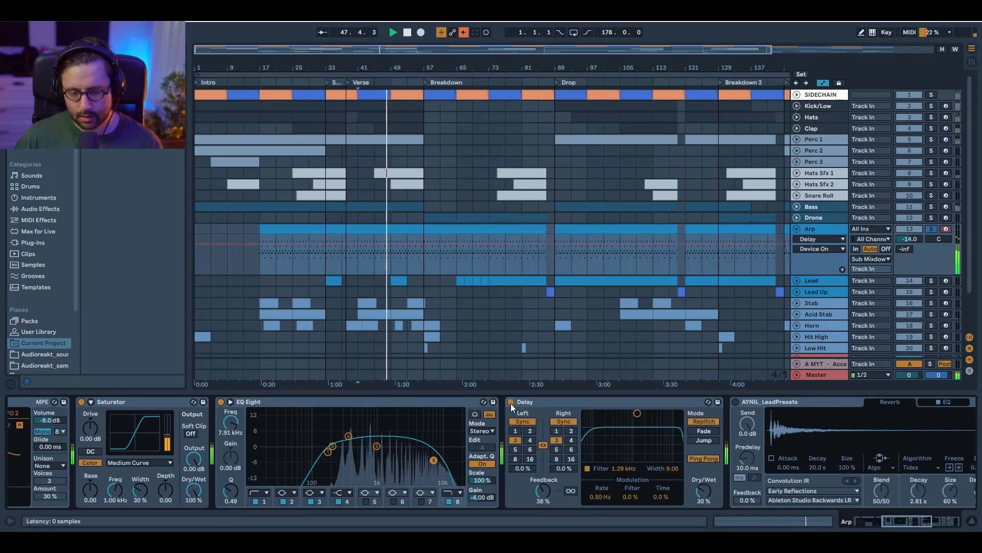
key(space)
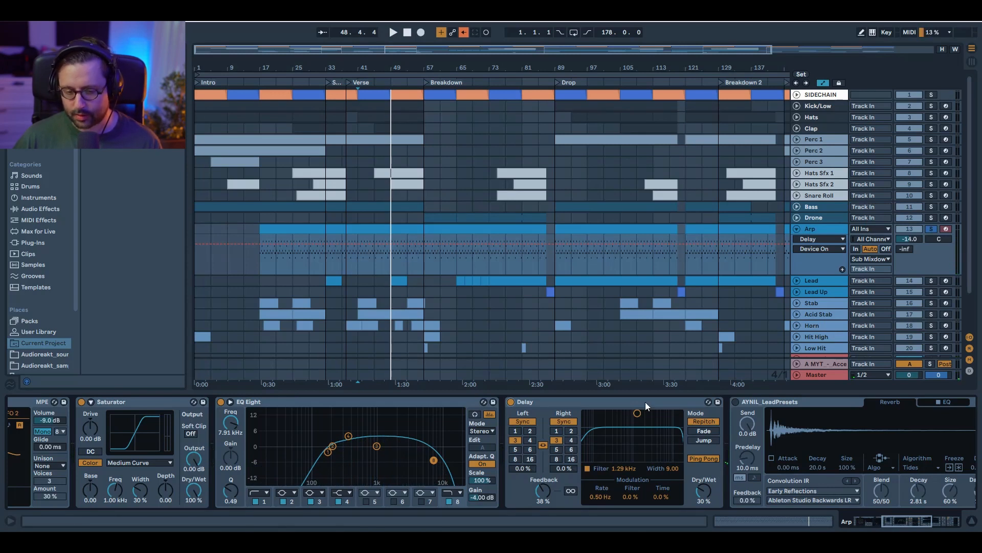
scroll(646, 401, right, 3)
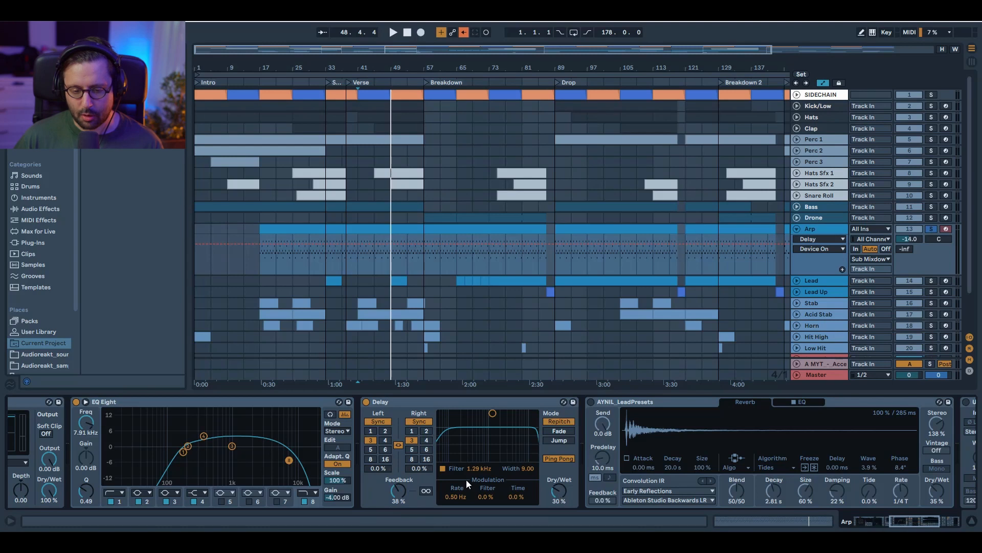
click(443, 469)
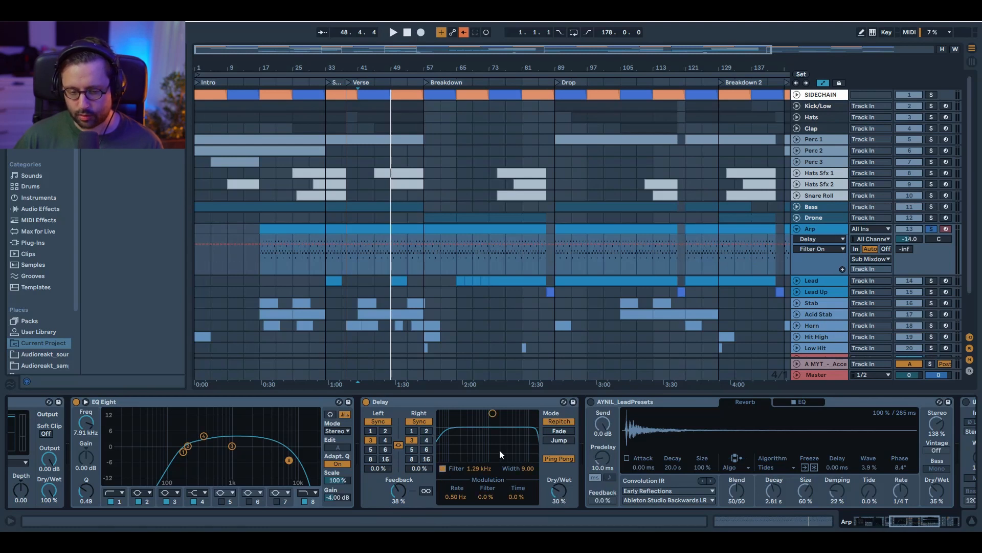
Switch on the AYNIL_LeadPresets reverb while the arp plays and bring its full settings into view.
key(space)
click(592, 402)
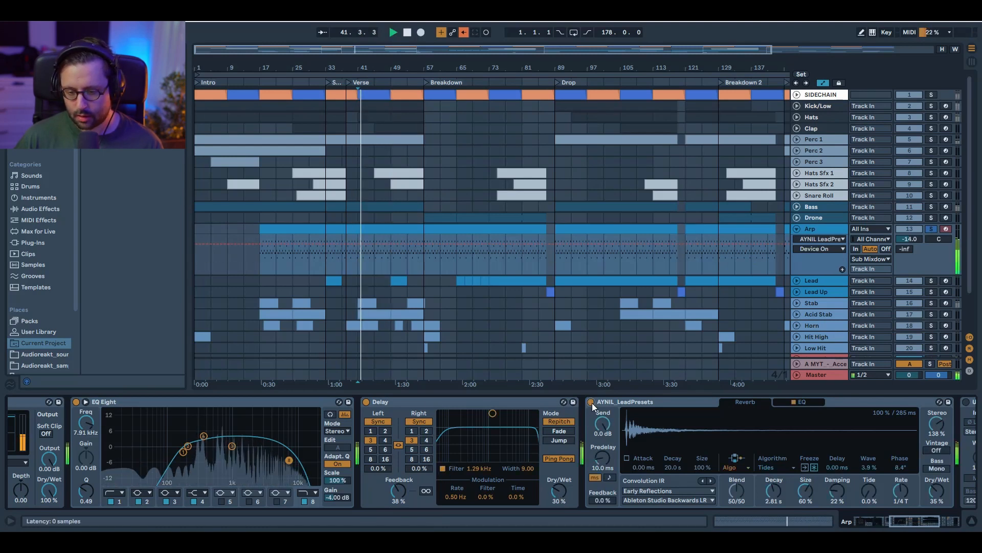
drag(909, 522, 934, 526)
key(space)
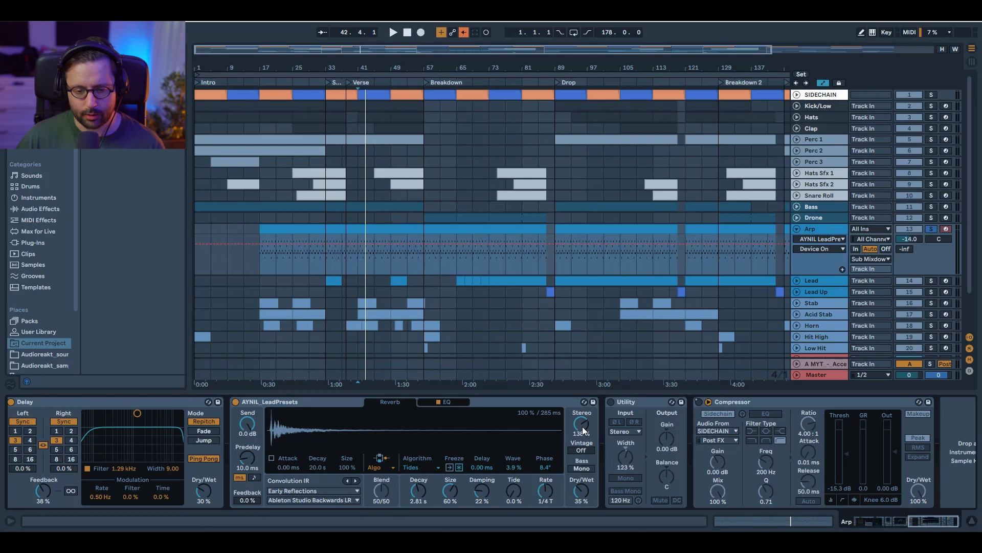
Open the reverb's EQ, try its high band at 20.0 kHz and -7.8 dB on the arp, and undo the change.
key(space)
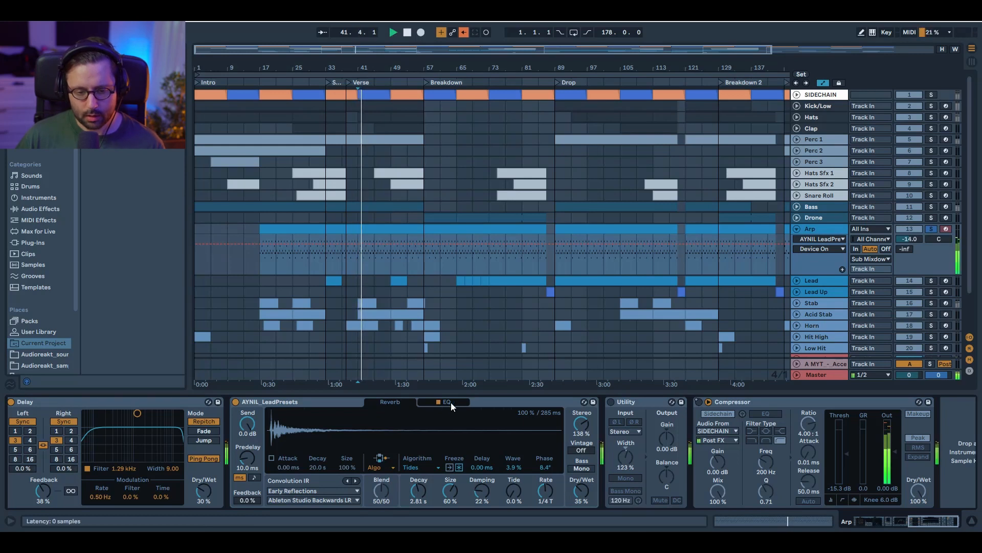
click(448, 402)
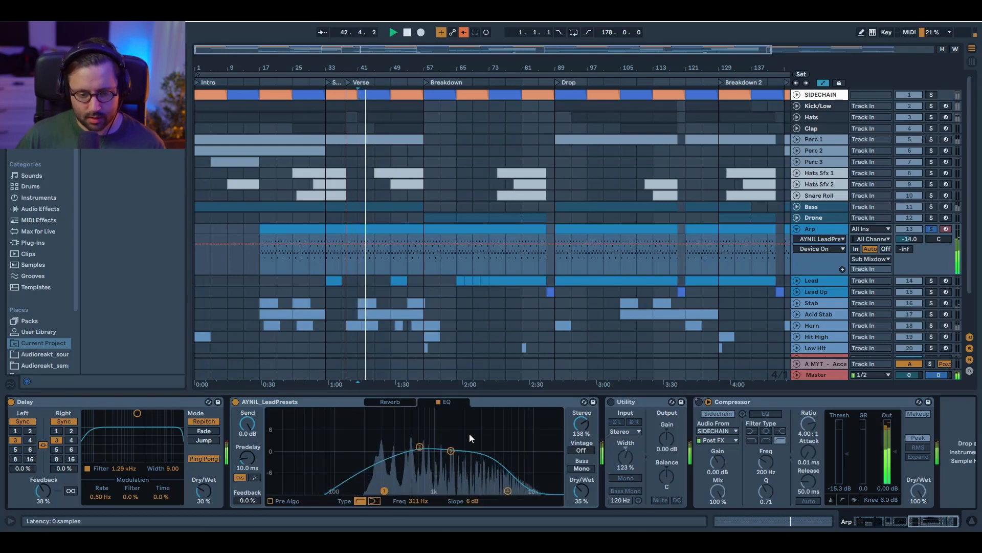
click(507, 490)
drag(508, 489, 560, 476)
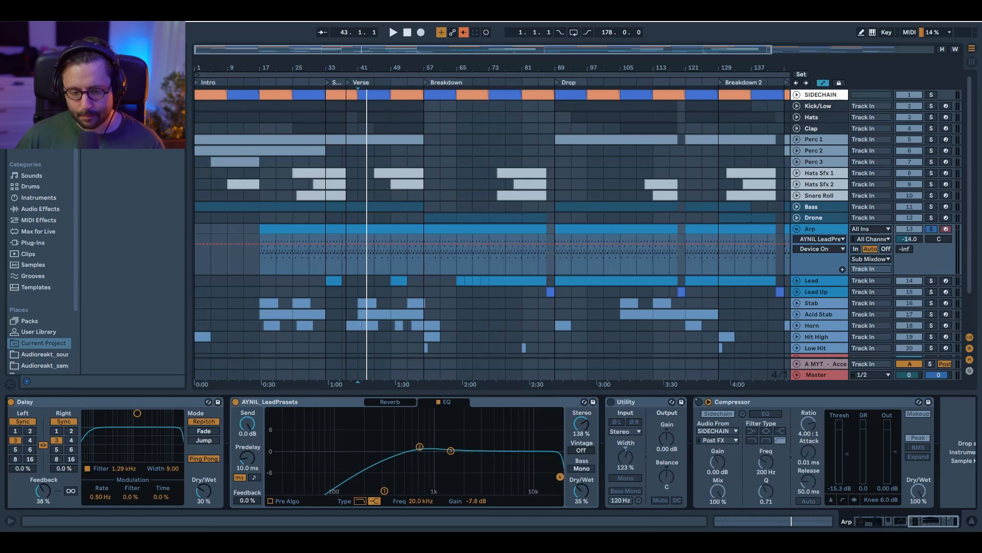
key(space)
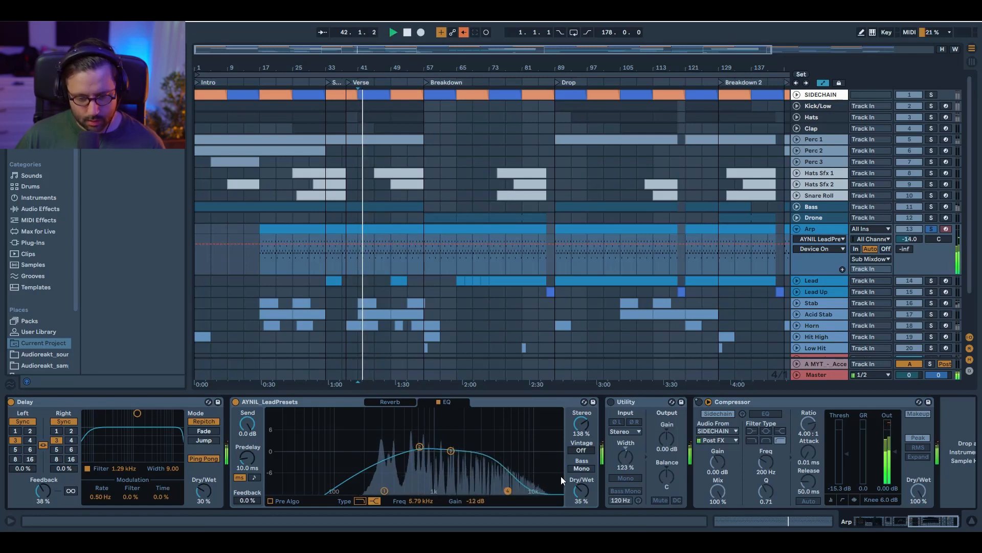
key(ctrl+z)
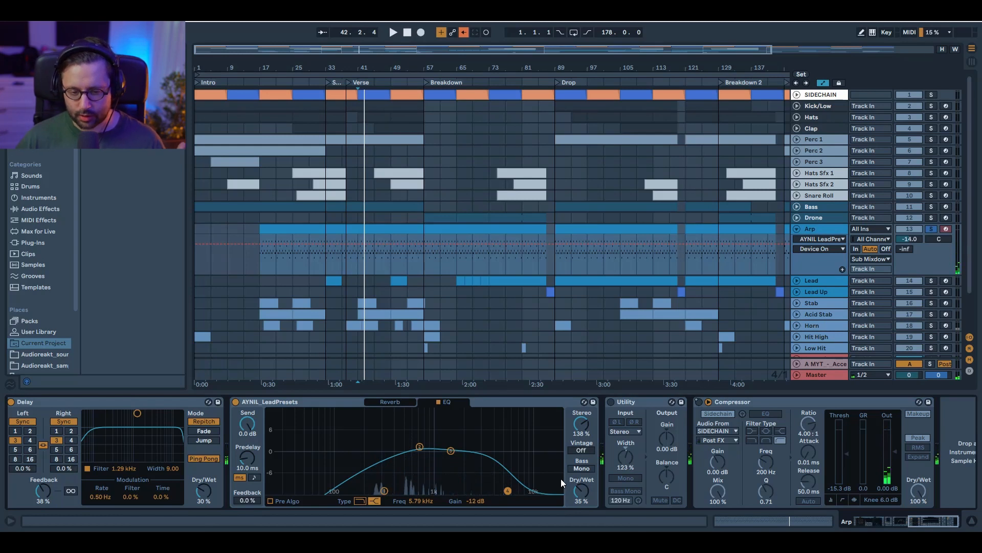
Audition the arp with band 8 of the EQ Eight switched off, and switch the band on again.
click(929, 521)
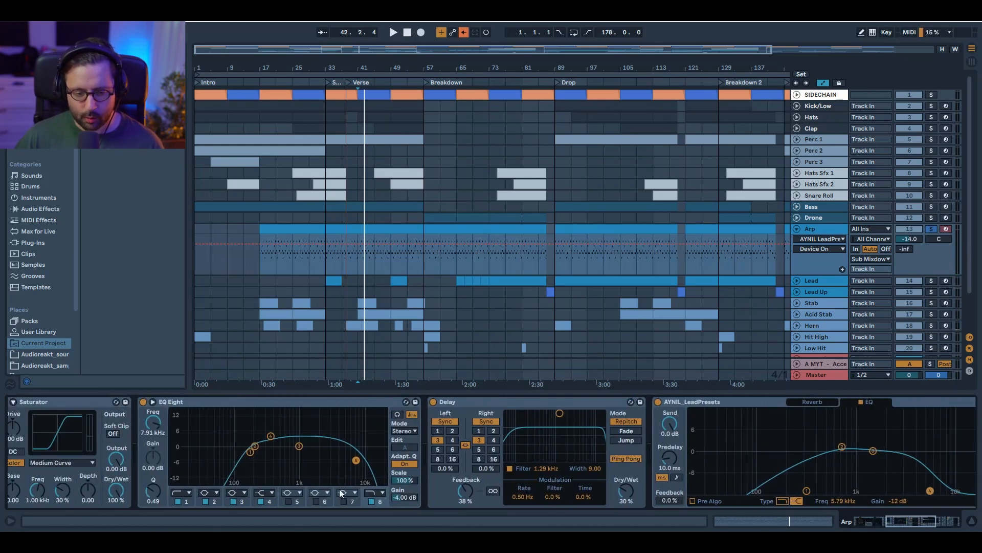
click(373, 501)
key(space)
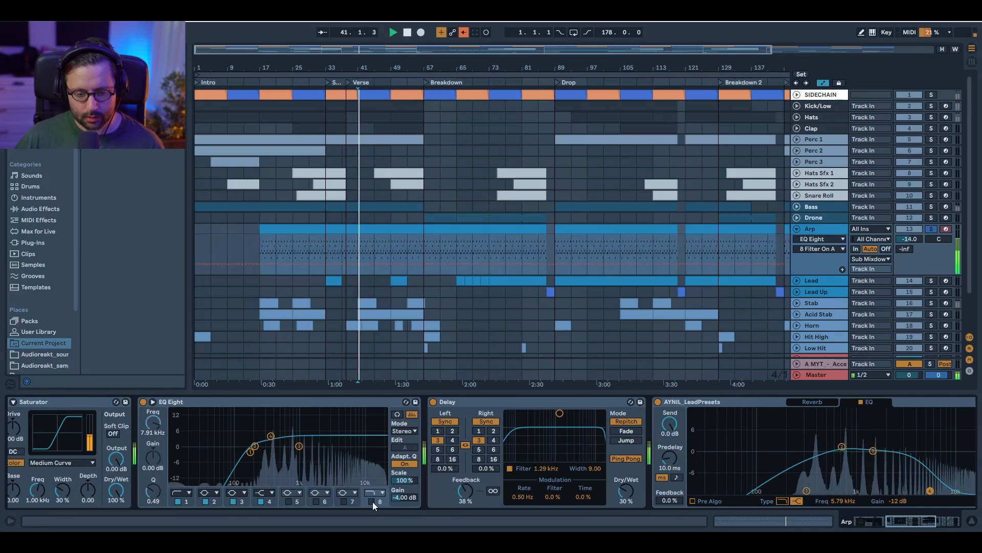
click(372, 501)
key(space)
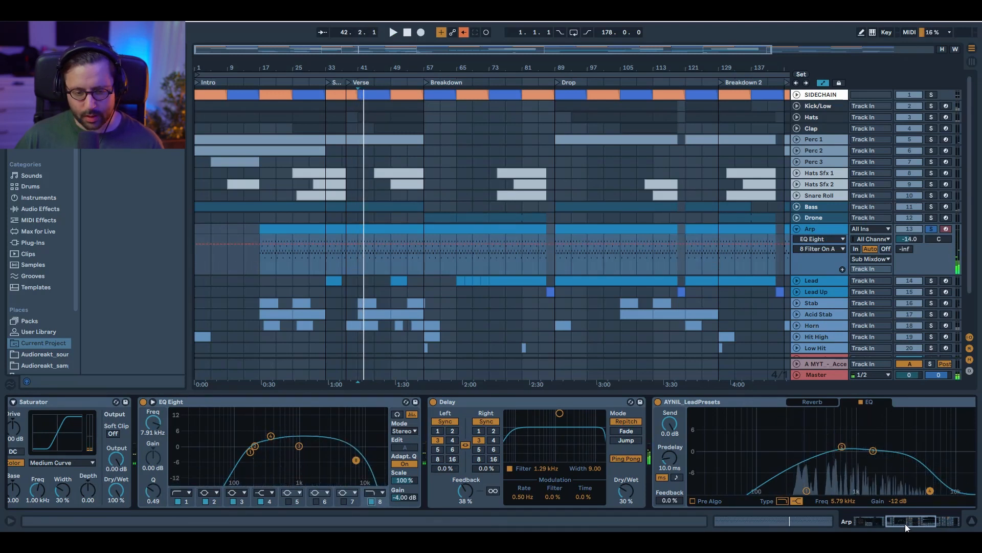
Return the AYNIL_LeadPresets device to its reverb settings and enable the Utility while the arp plays.
click(889, 522)
drag(888, 523, 919, 522)
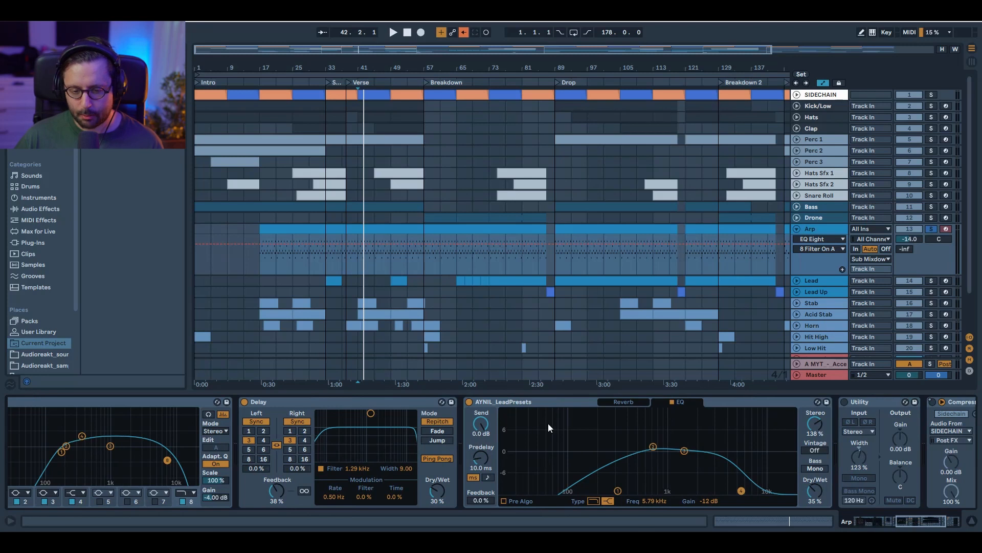
click(623, 403)
drag(923, 520, 936, 520)
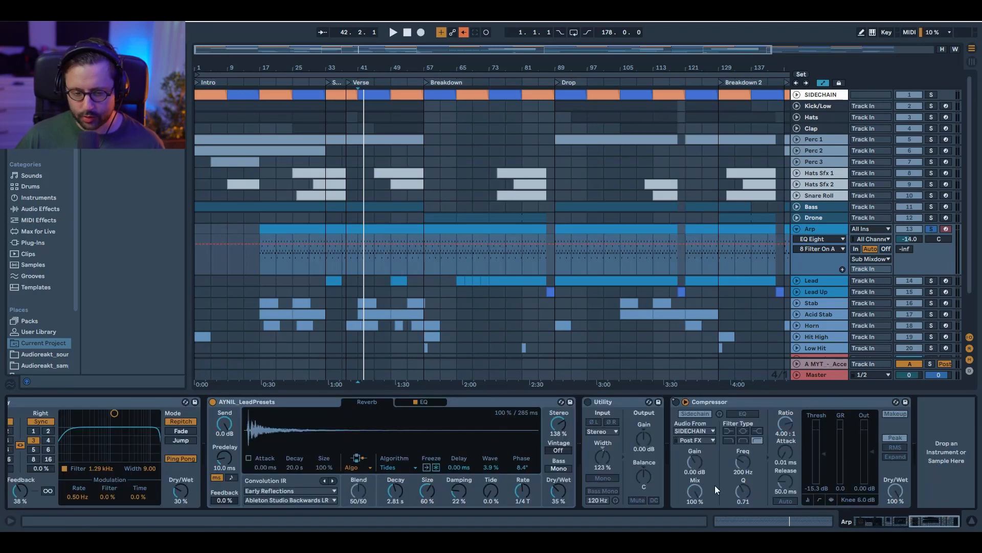
key(space)
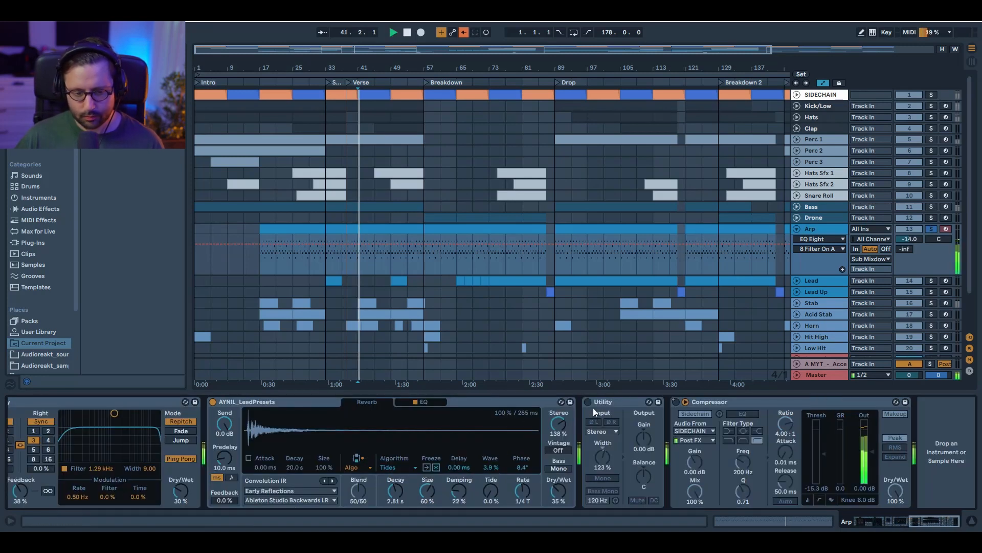
click(589, 402)
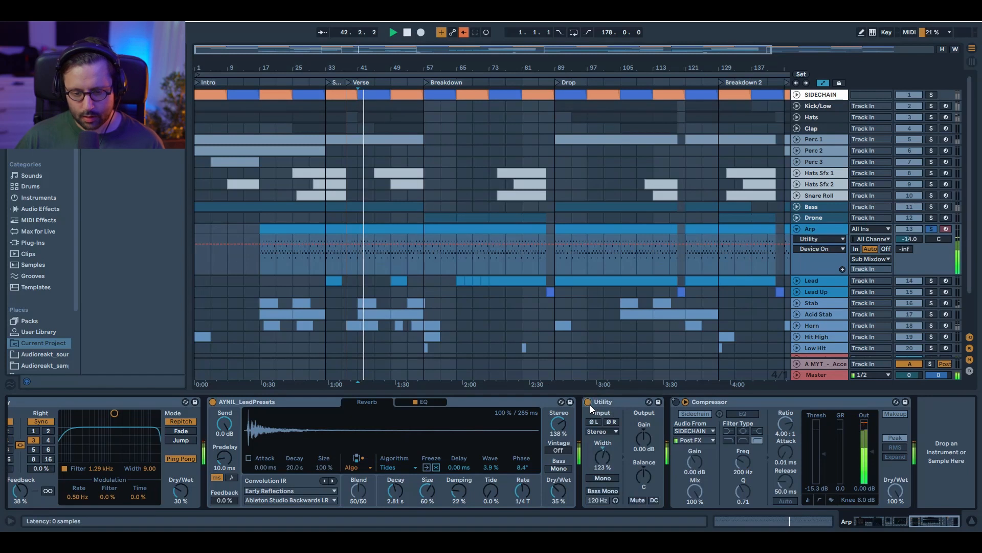
key(space)
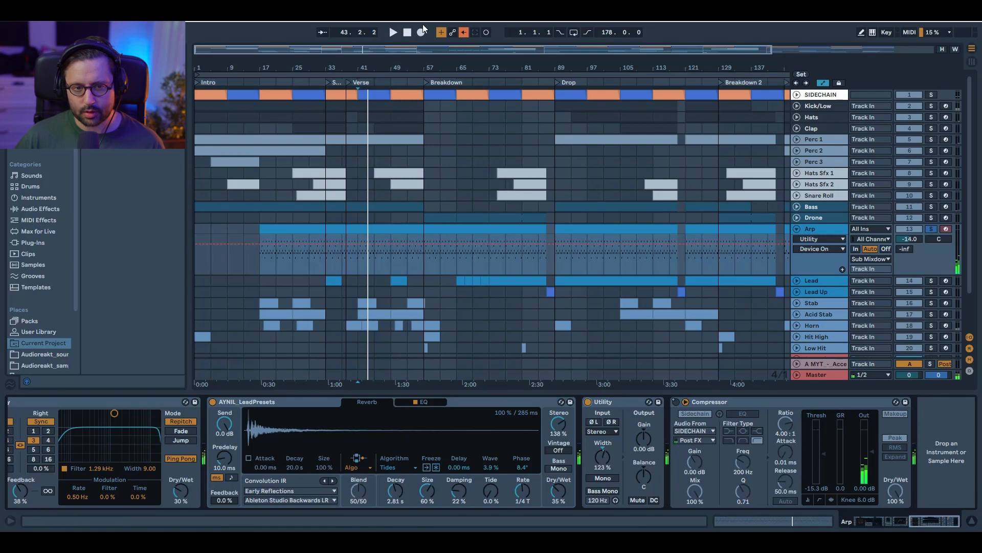
Re-enable the overridden automation and audition the arp with the sidechain Compressor.
click(464, 33)
key(space)
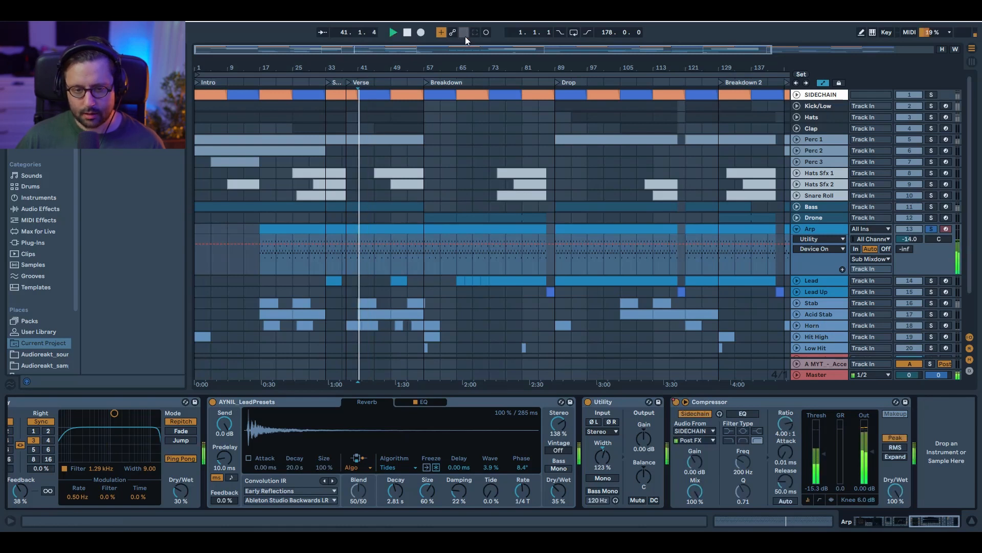
key(space)
Open the Arp's first MIDI clip, audition all its G4 notes an octave lower at G3, and return them to G4.
double_click(356, 231)
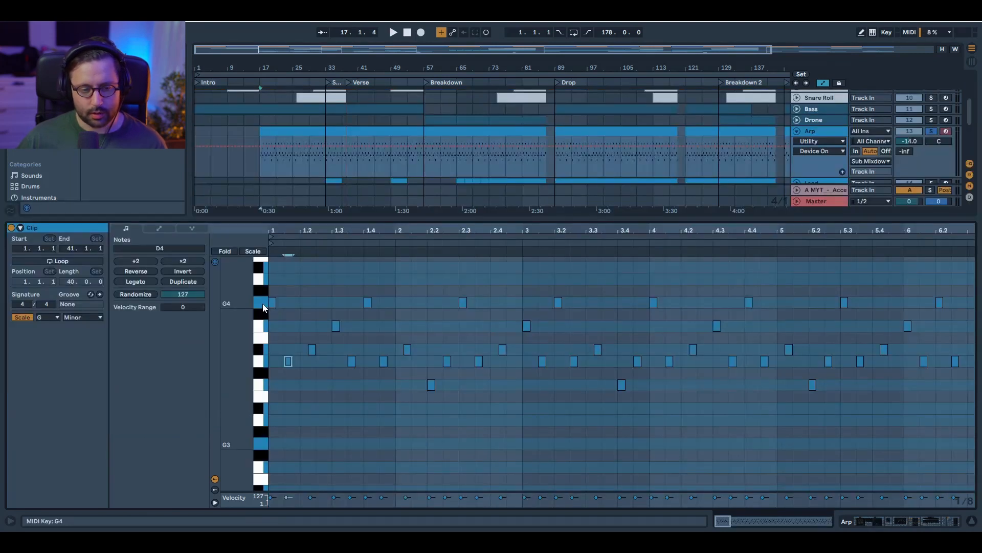
click(262, 303)
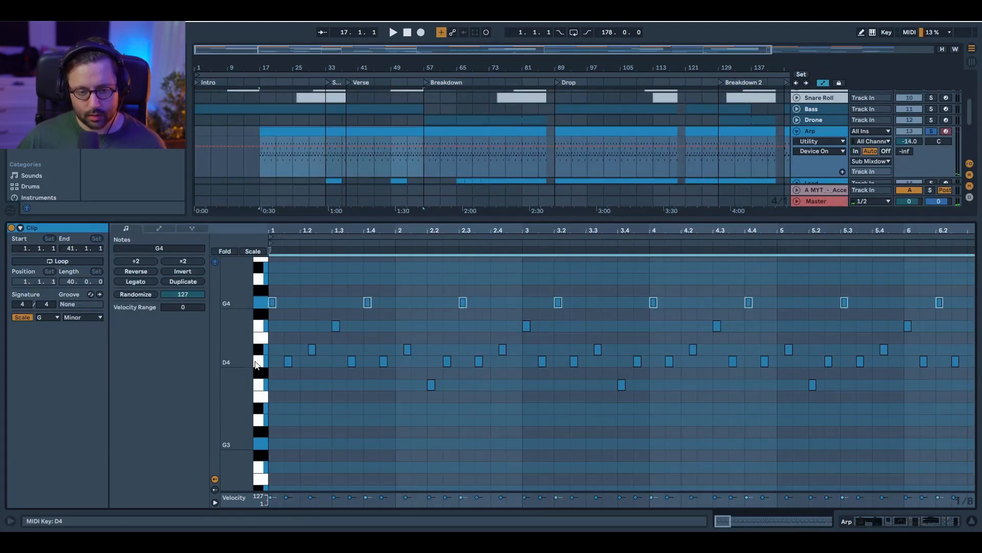
key(shift+Down)
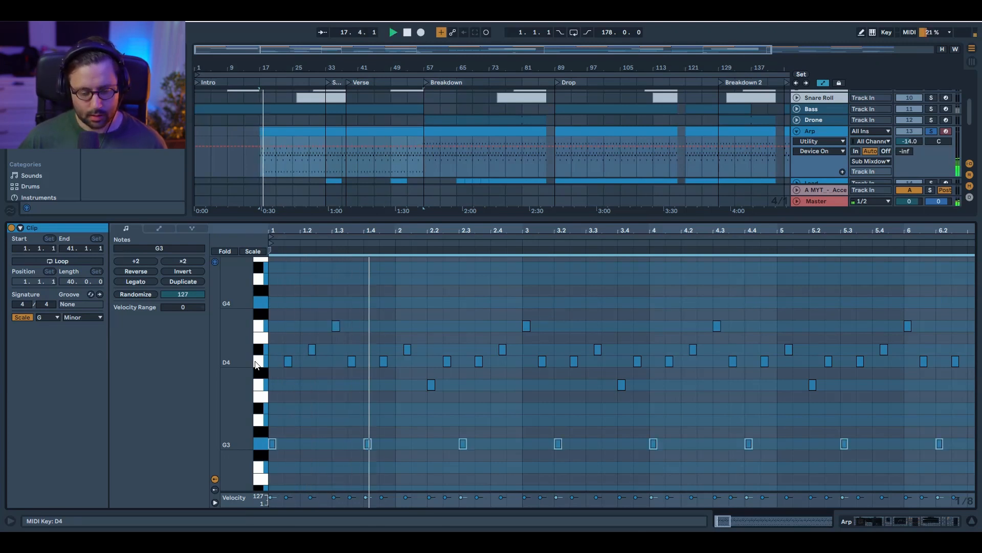
key(shift+Up)
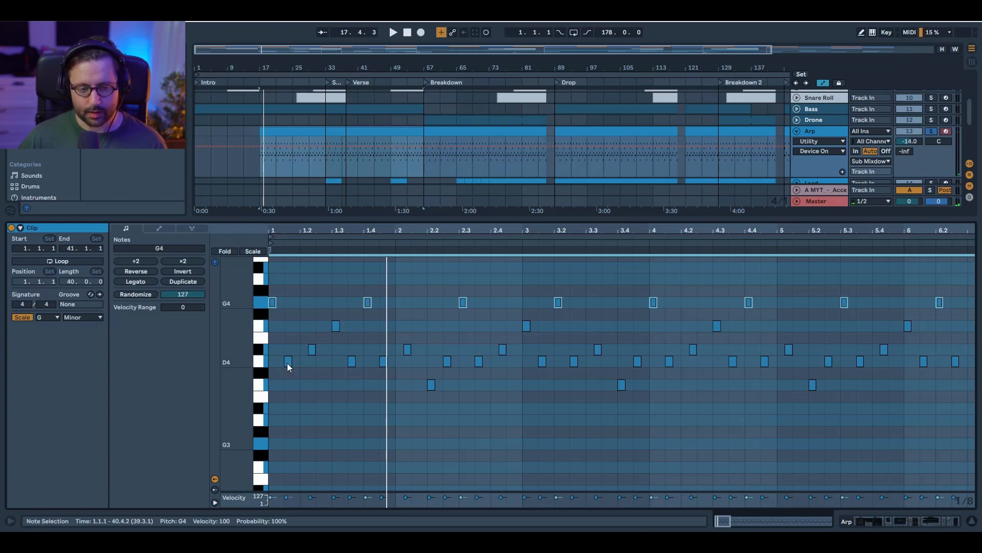
scroll(287, 364, up, 3)
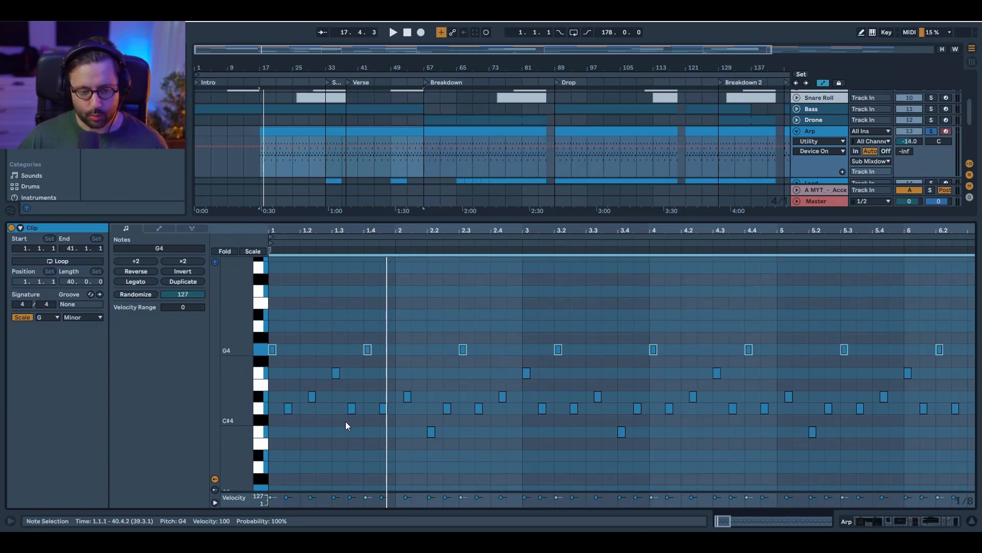
Move the Arp clip's first D4 note up an octave to D5, return it to D4, and audition the pattern.
click(285, 409)
key(shift+Up)
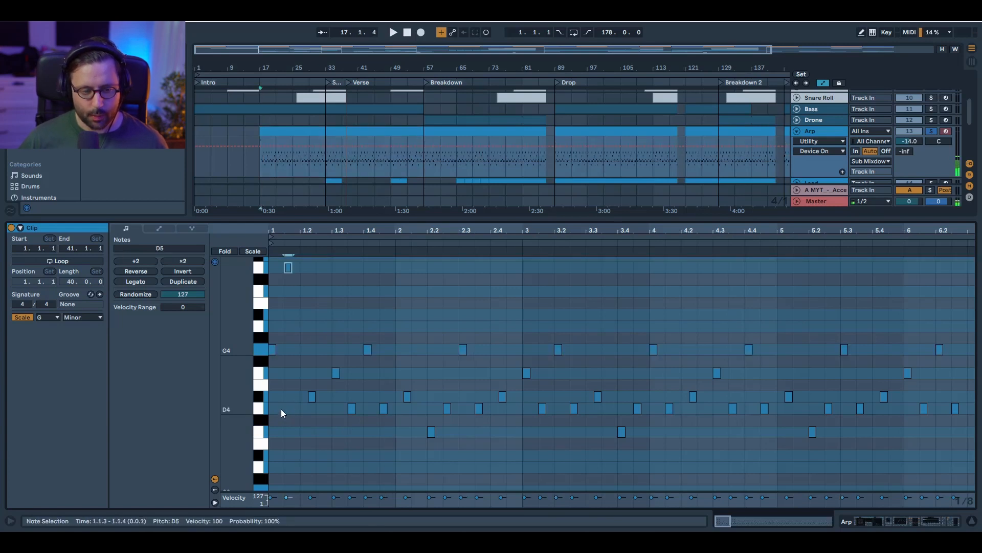
key(shift+Down)
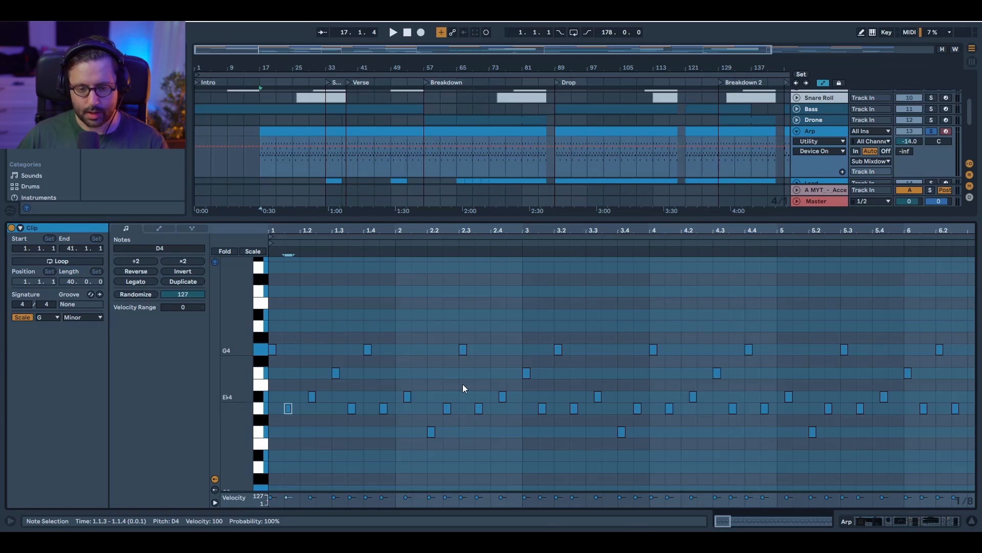
key(space)
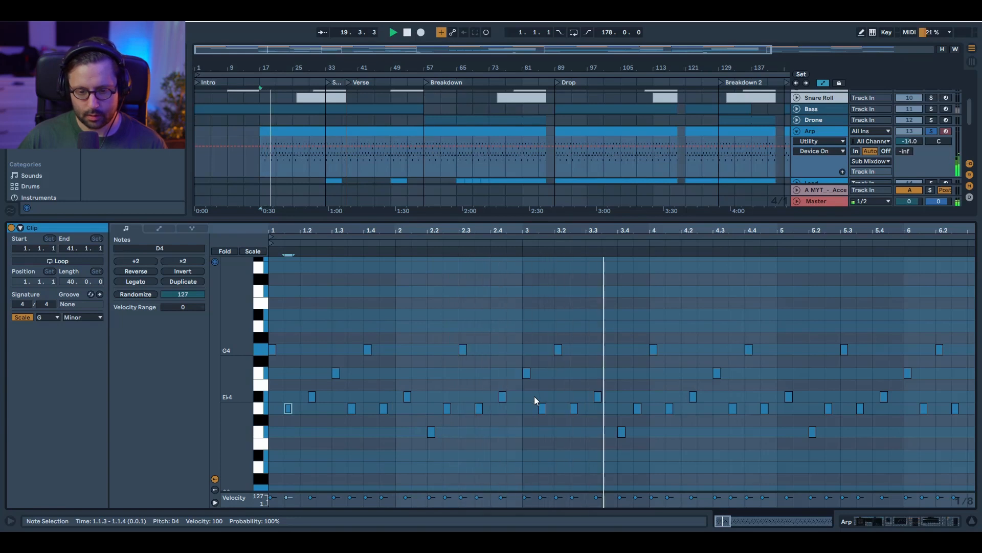
key(space)
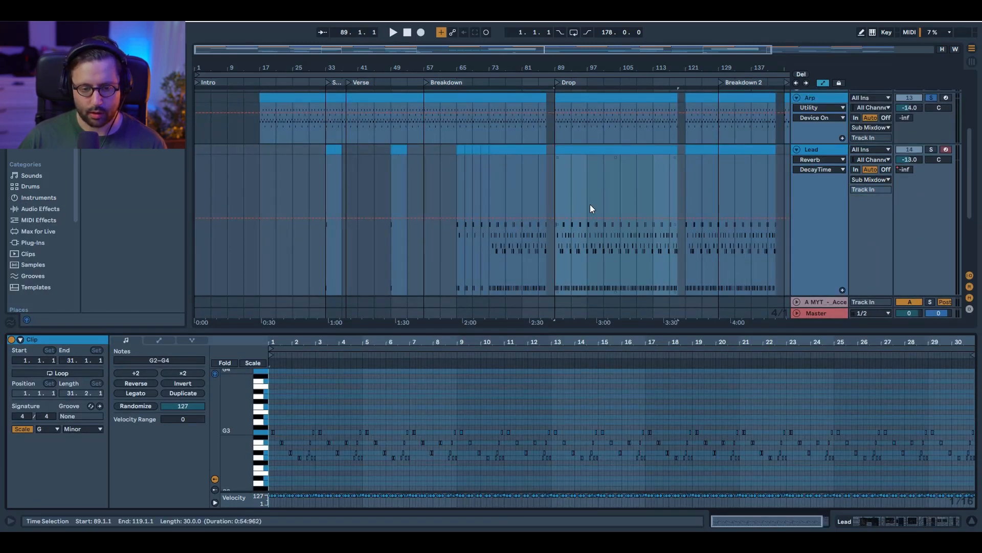
Fold the Arp track, select the Lead track and play its sound from the start of the Drop.
scroll(660, 179, up, 3)
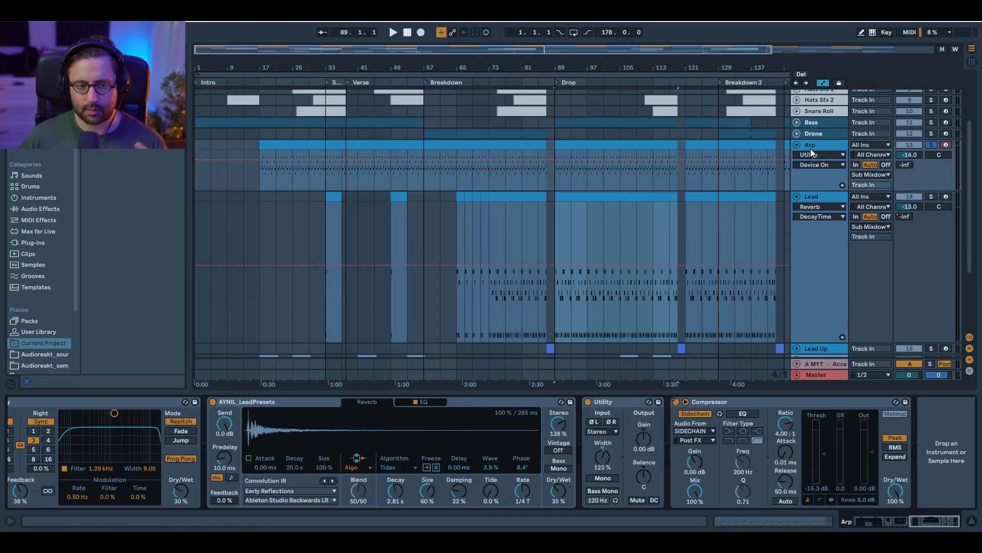
key(Left)
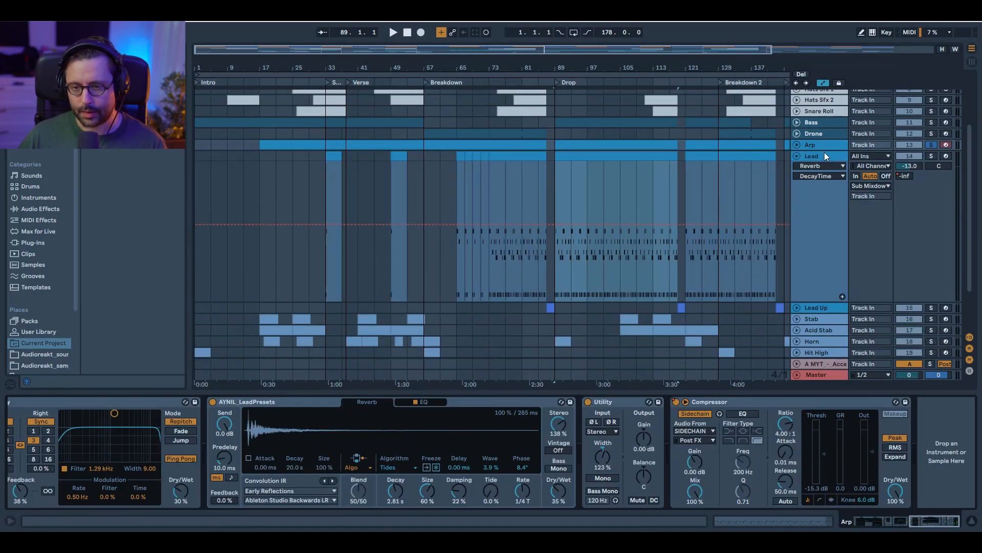
click(825, 153)
click(557, 154)
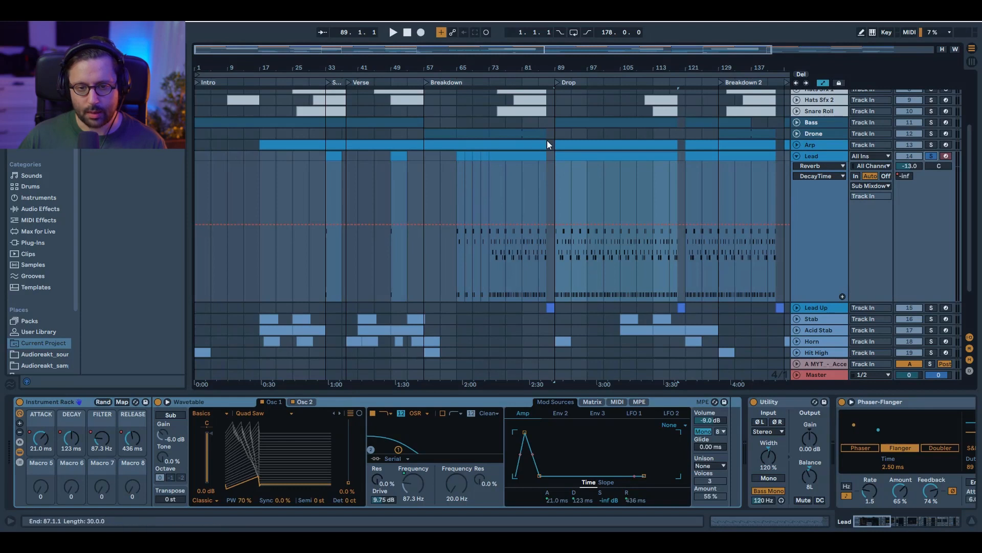
key(space)
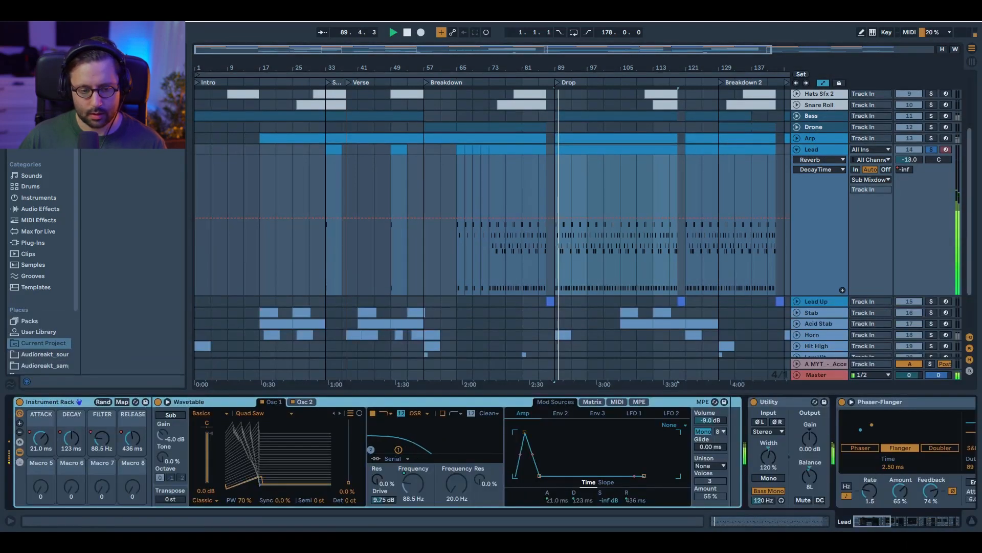
Switch off the Lead's effects from the Utility onward and audition the dry Wavetable sound.
drag(874, 521, 972, 518)
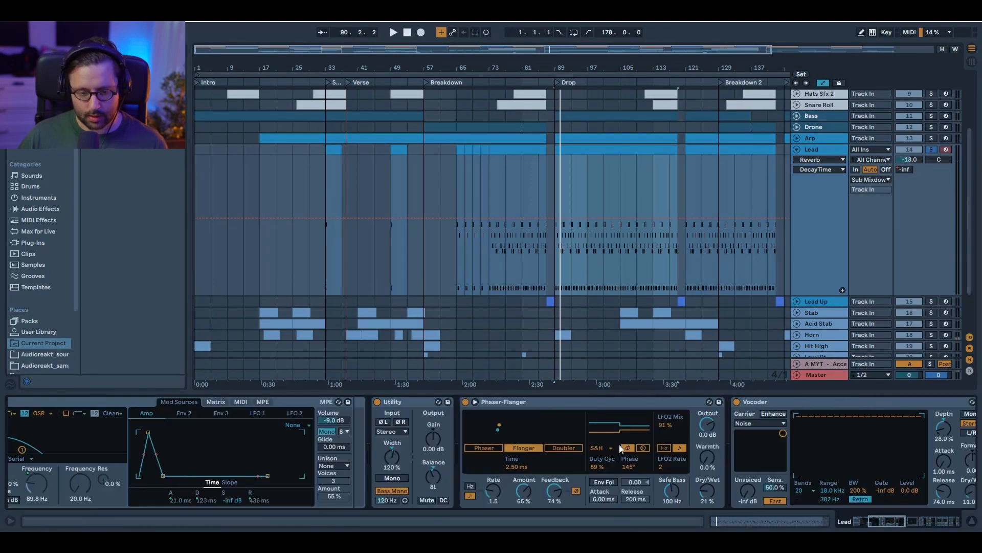
shift+click(409, 402)
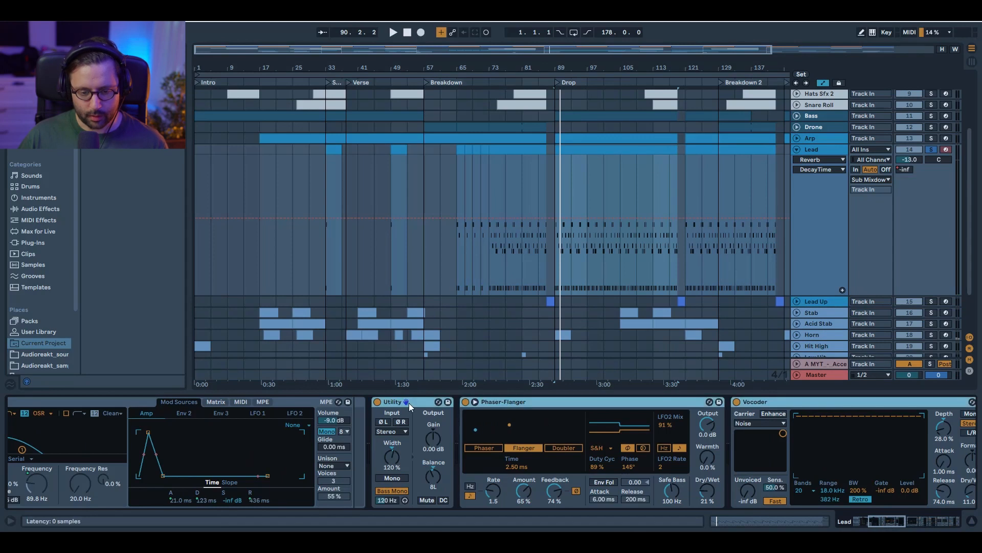
click(377, 402)
key(space)
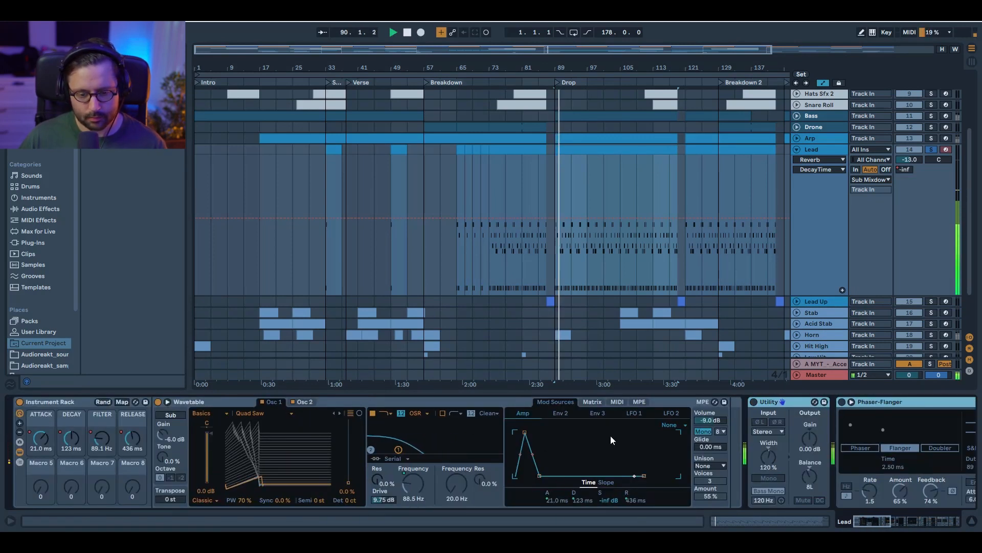
key(space)
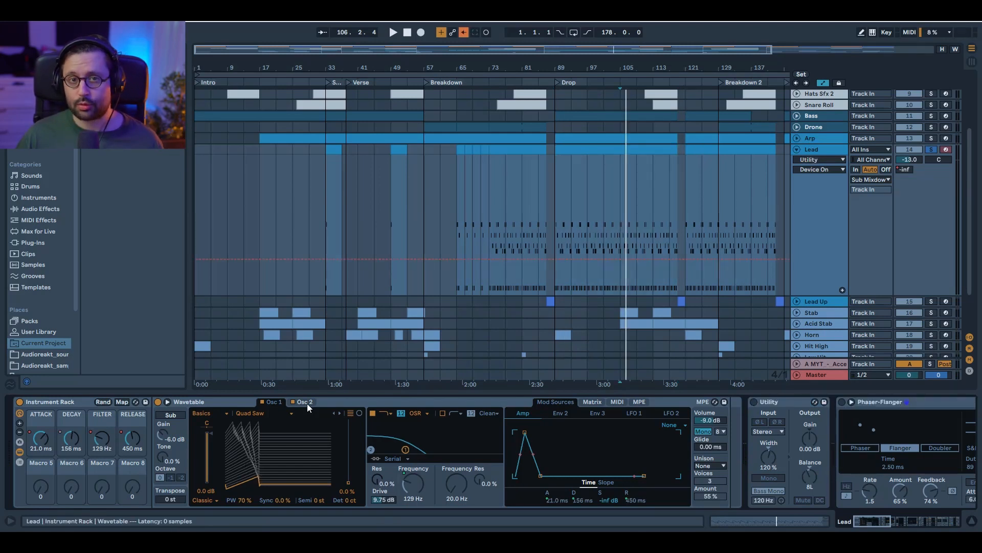
Compare the Lead Wavetable's Osc 1 and Osc 2, and audition the sound with attention to Osc 2's detune.
click(312, 402)
click(274, 403)
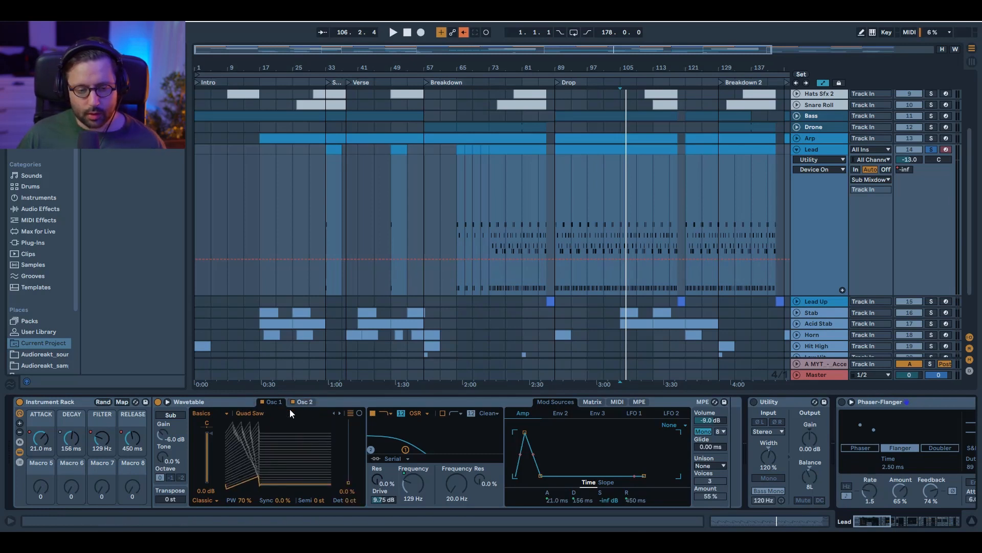
click(313, 404)
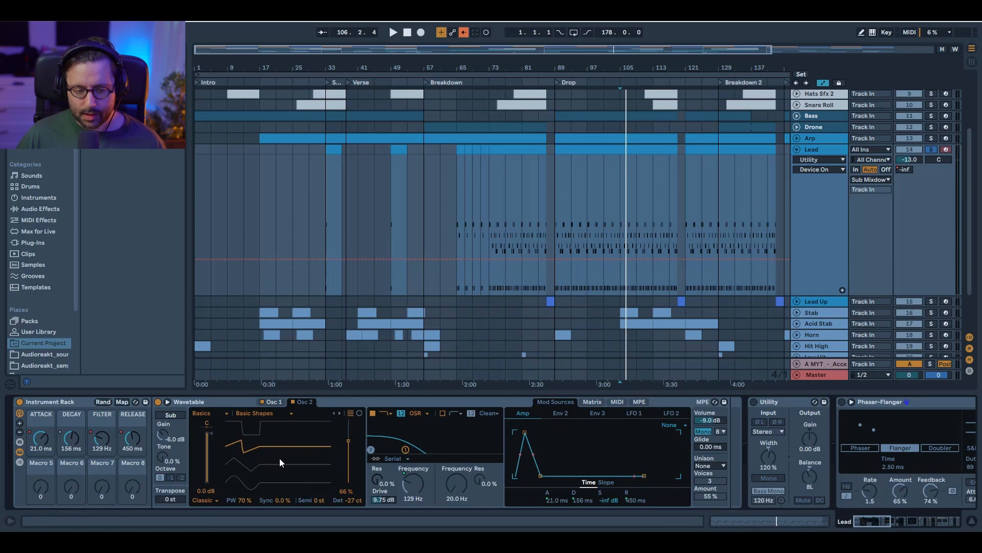
click(352, 502)
key(space)
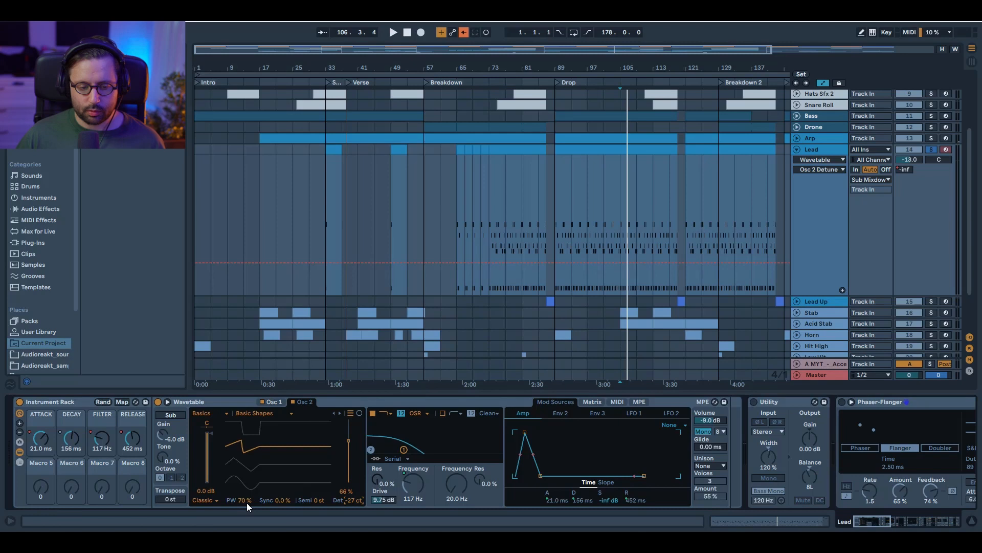
Compare the pulse width of both oscillators, audition the lead with Osc 2's PW lowered, and undo the change.
click(275, 403)
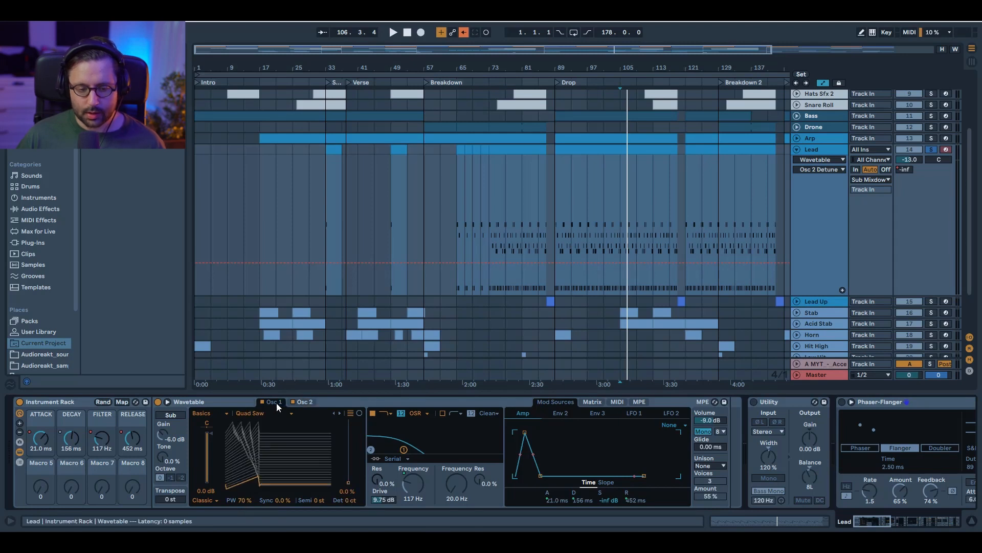
click(241, 500)
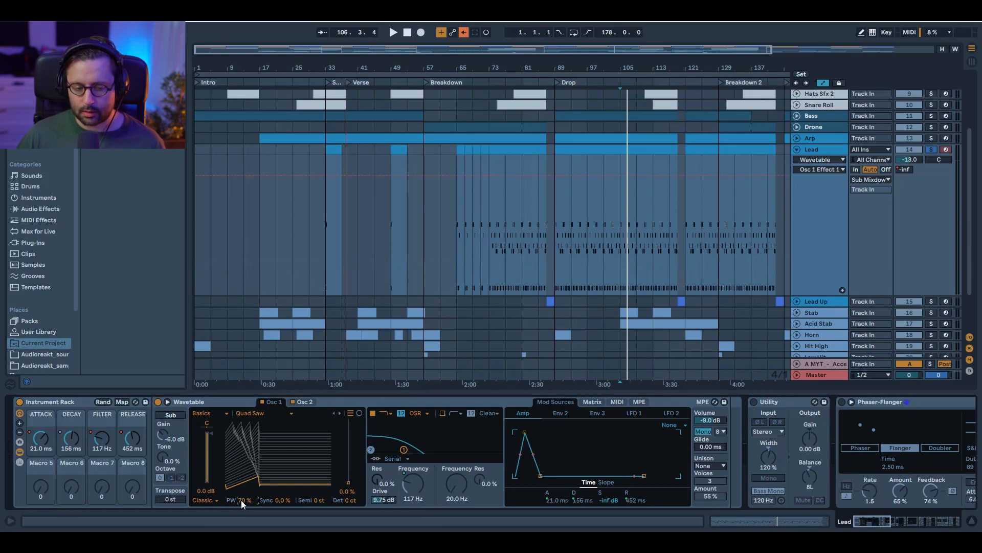
click(303, 402)
drag(246, 501, 246, 536)
key(space)
key(ctrl+z)
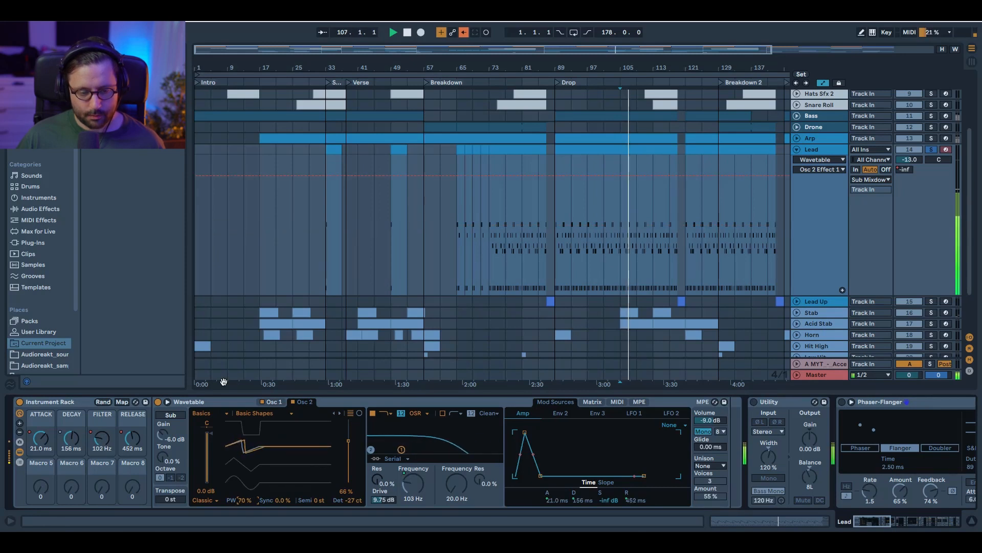
click(274, 402)
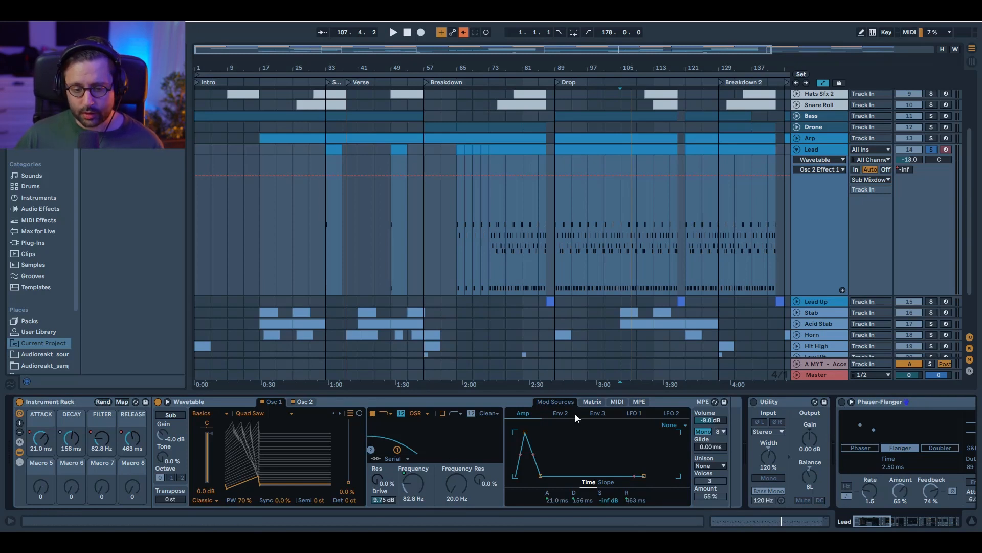
Compare the Wavetable's Amp and Env 2 envelopes, and audition the lead with the ATTACK macro at 0 ms.
click(593, 403)
click(593, 412)
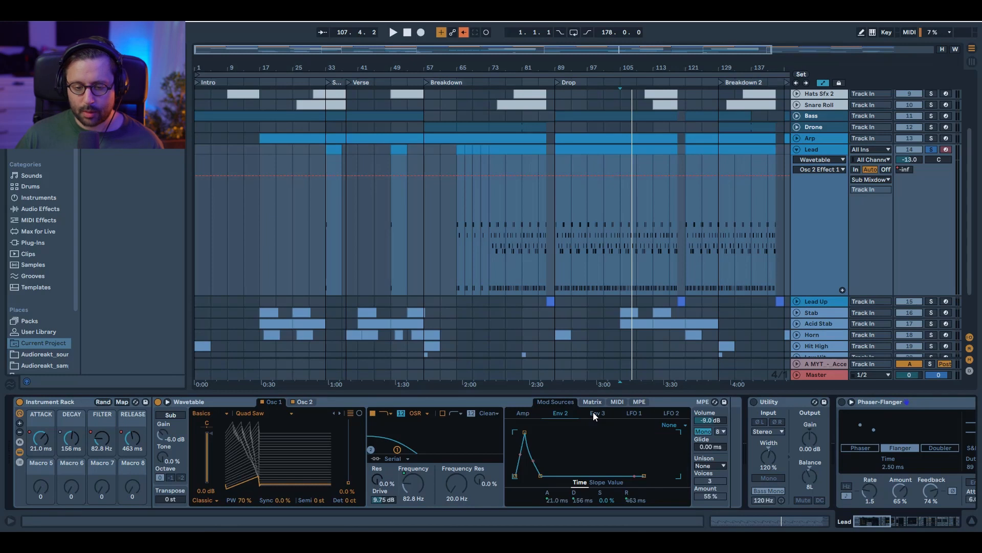
click(529, 413)
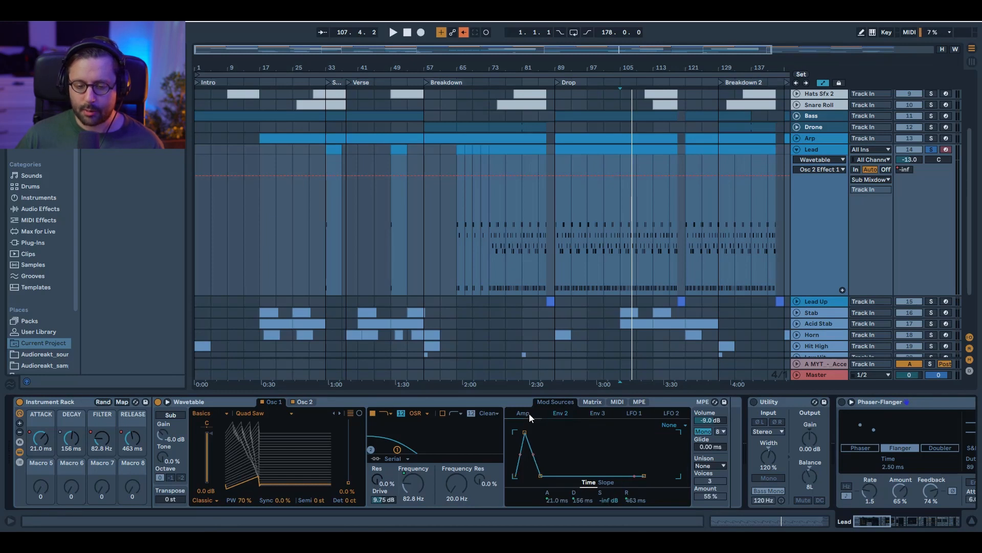
click(563, 413)
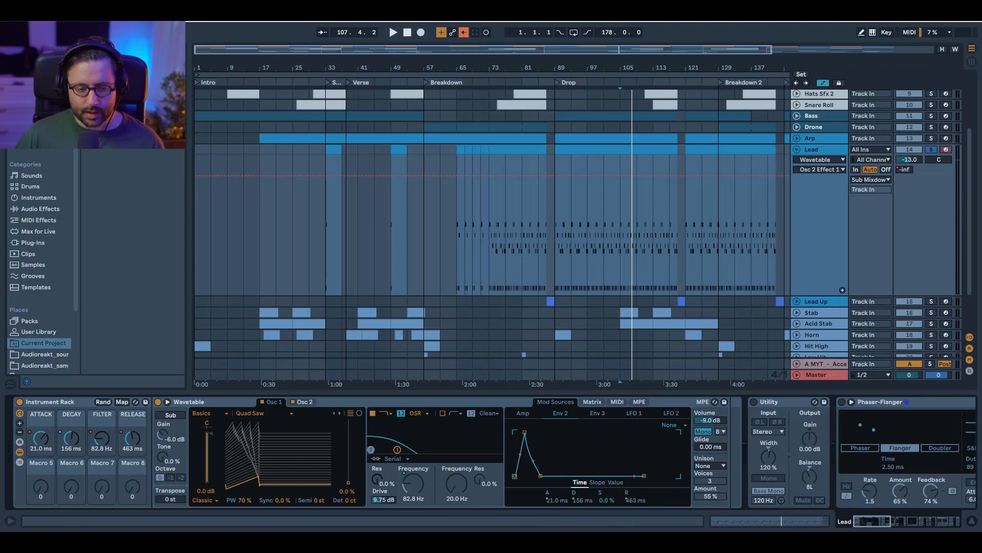
double_click(39, 439)
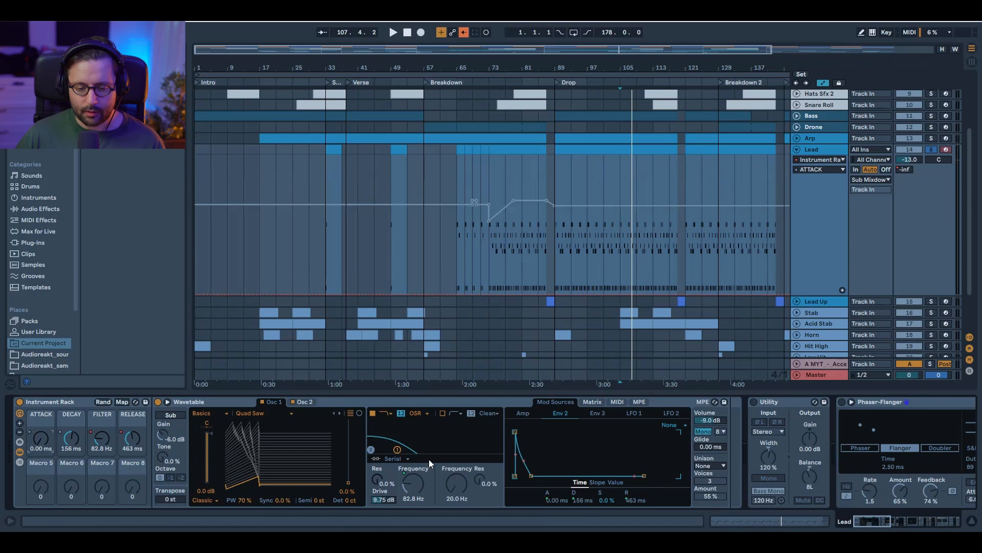
key(space)
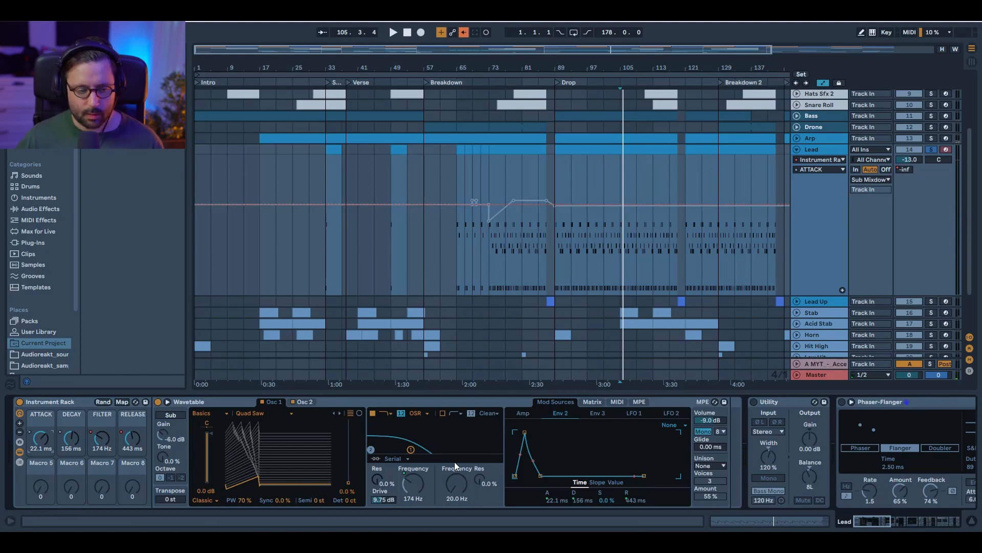
Audition the lead with the DECAY macro at 108 ms and at 528 ms, and return it to its automation.
click(71, 437)
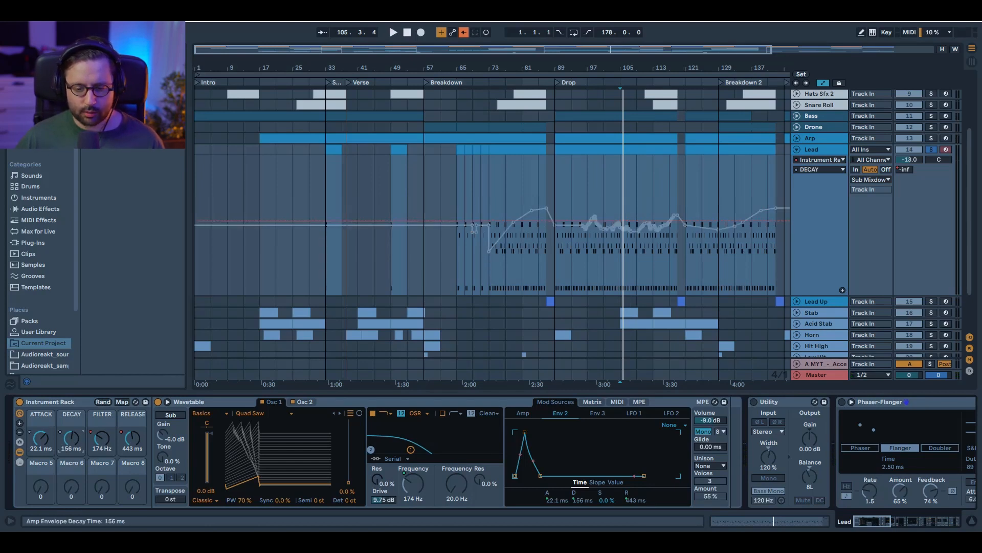
drag(71, 438, 71, 443)
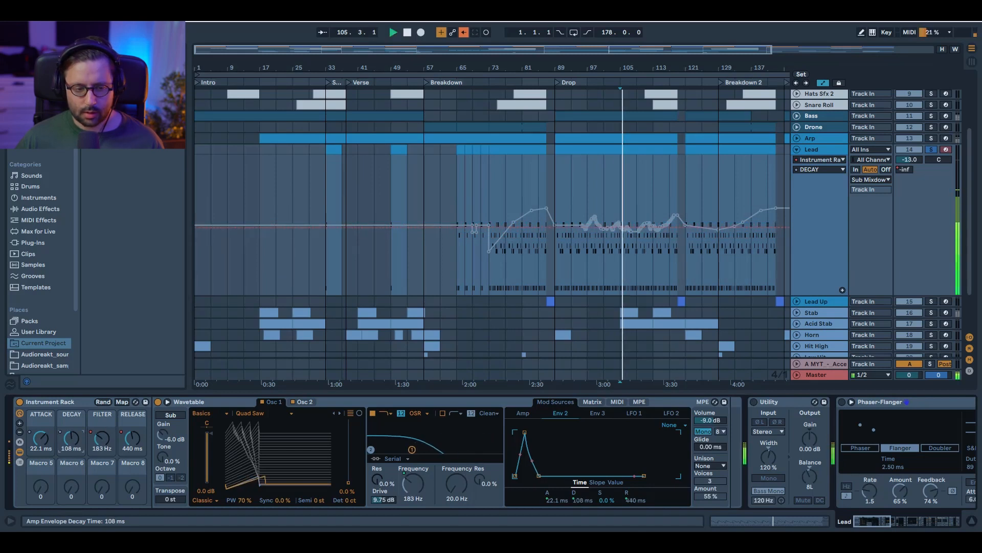
drag(71, 445, 71, 433)
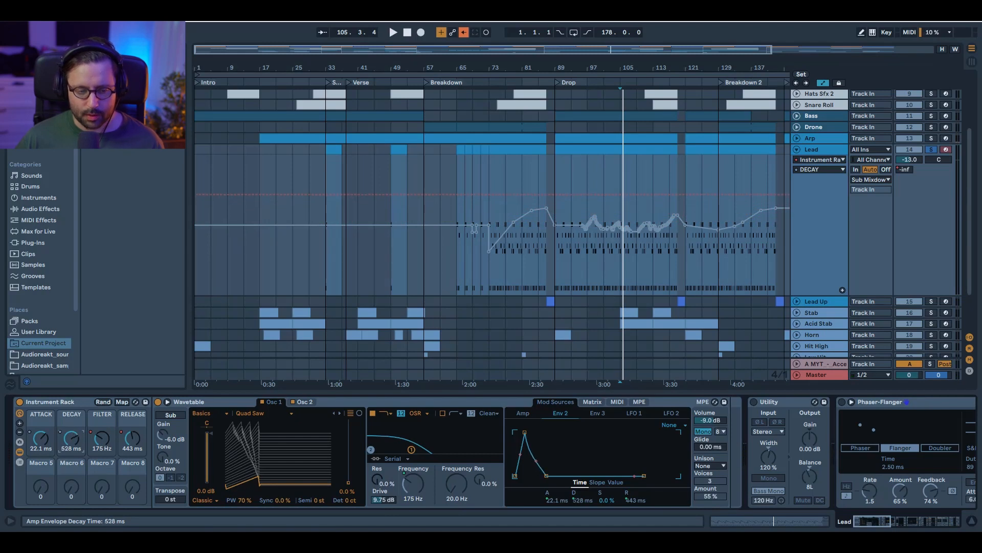
key(space)
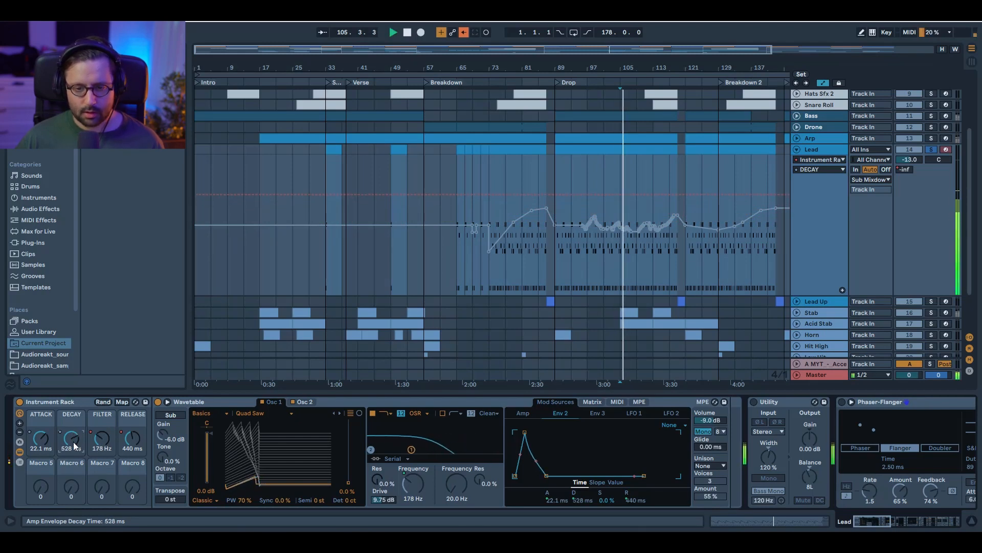
key(space)
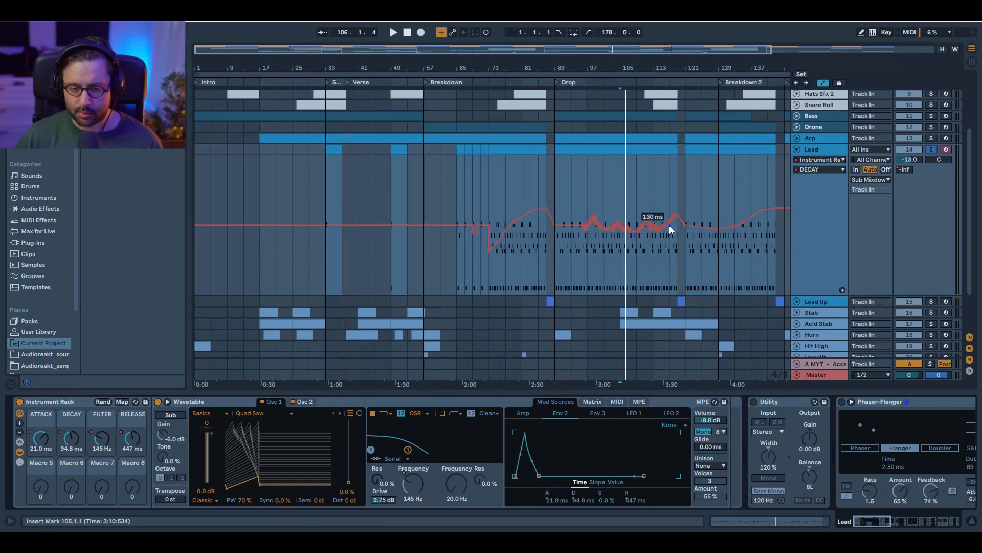
Inspect the modulation matrix and LFO 1, audition the lead with the LFO 1 Amount lowered, and return it to 3.9 %.
click(592, 402)
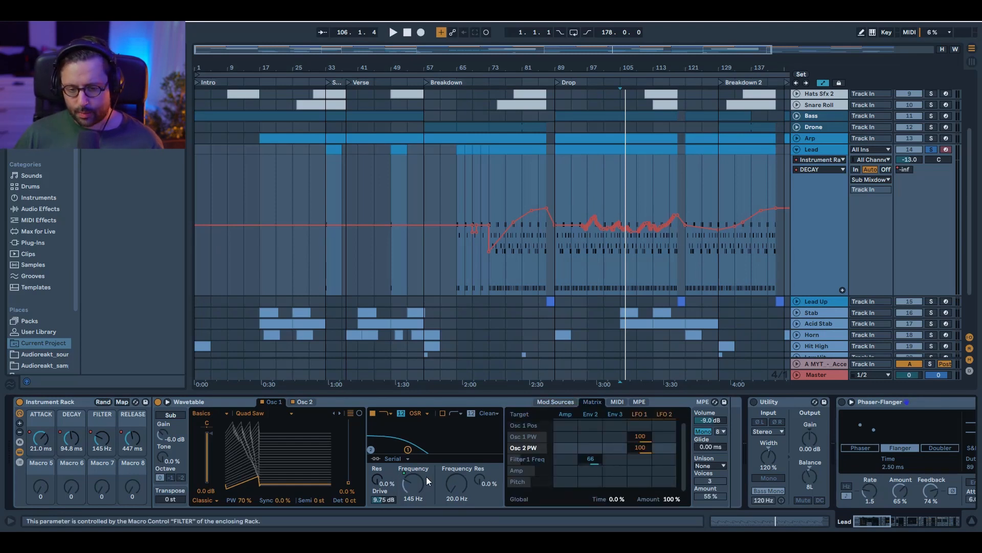
click(646, 417)
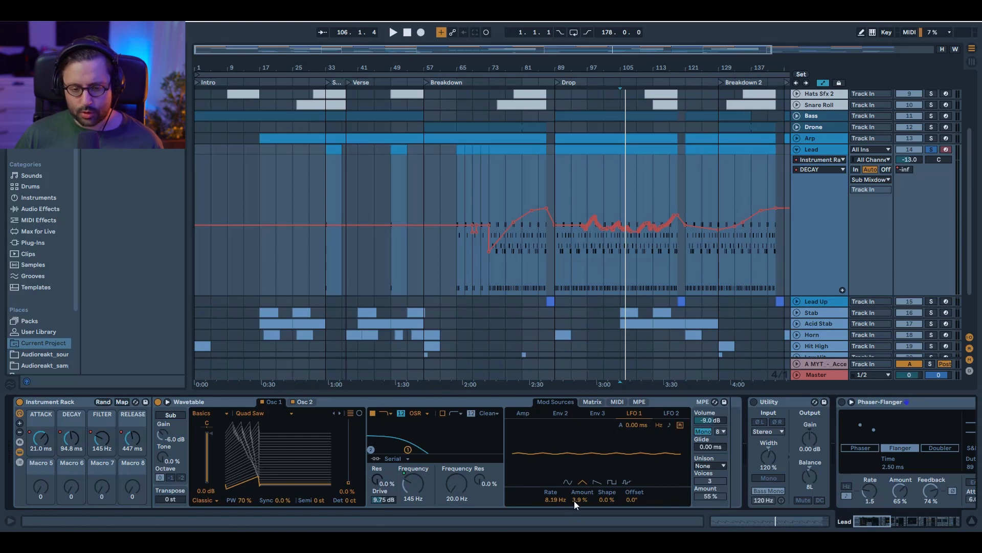
click(617, 402)
click(556, 402)
key(space)
drag(579, 498, 579, 507)
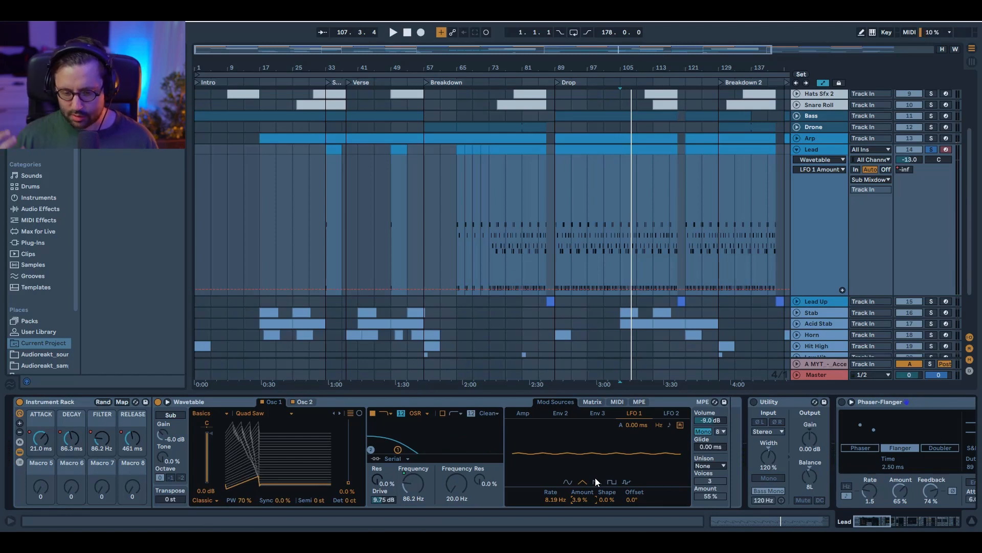
key(space)
Switch on the Lead's Utility and audition the sound with its width and balance settings.
scroll(594, 478, right, 5)
click(482, 402)
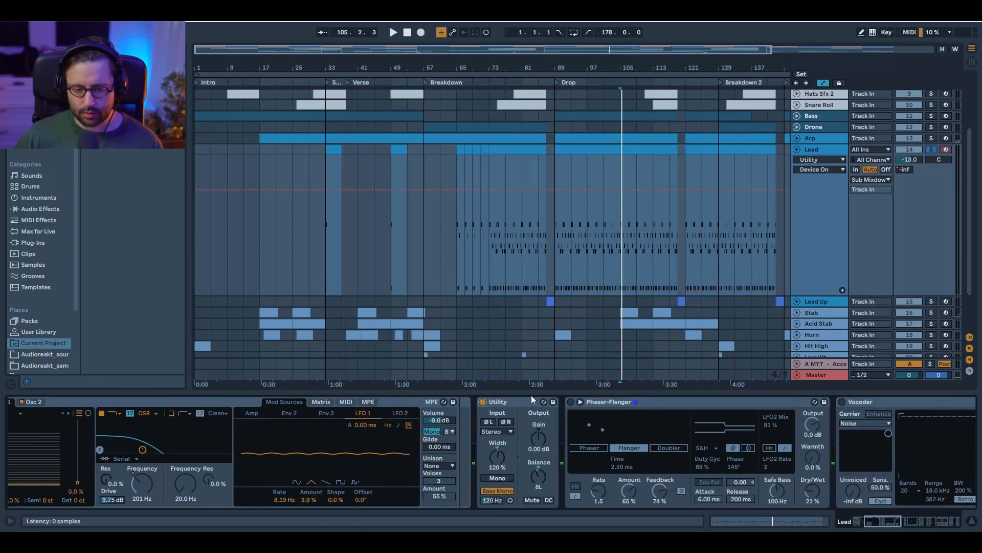
key(space)
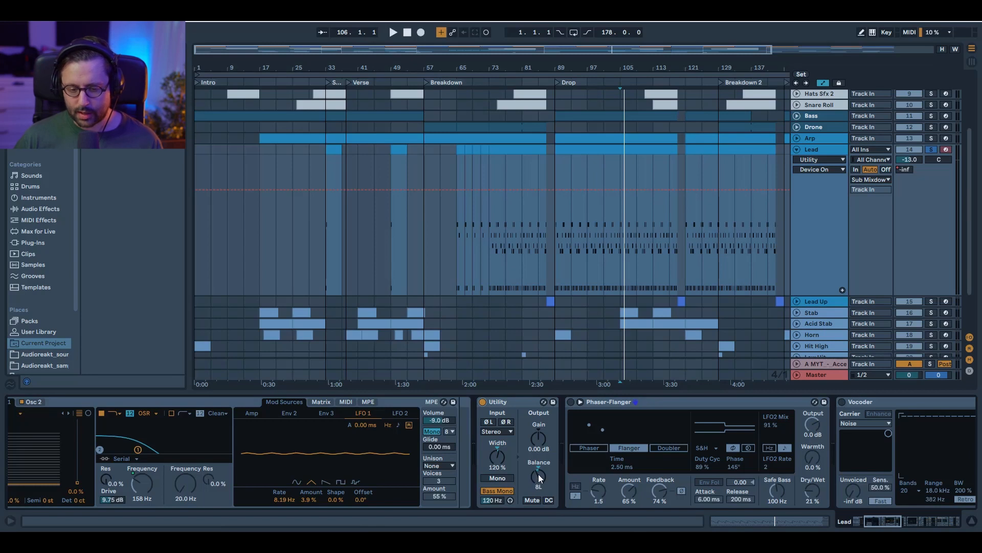
drag(885, 521, 889, 521)
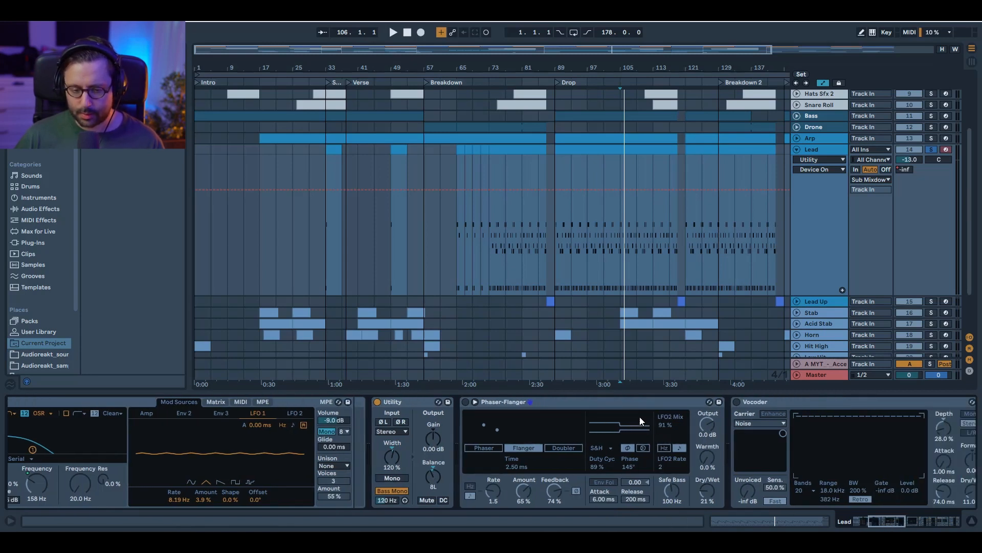
Switch on the Lead's Phaser-Flanger in Flanger mode and audition its effect on the sound.
click(468, 401)
key(space)
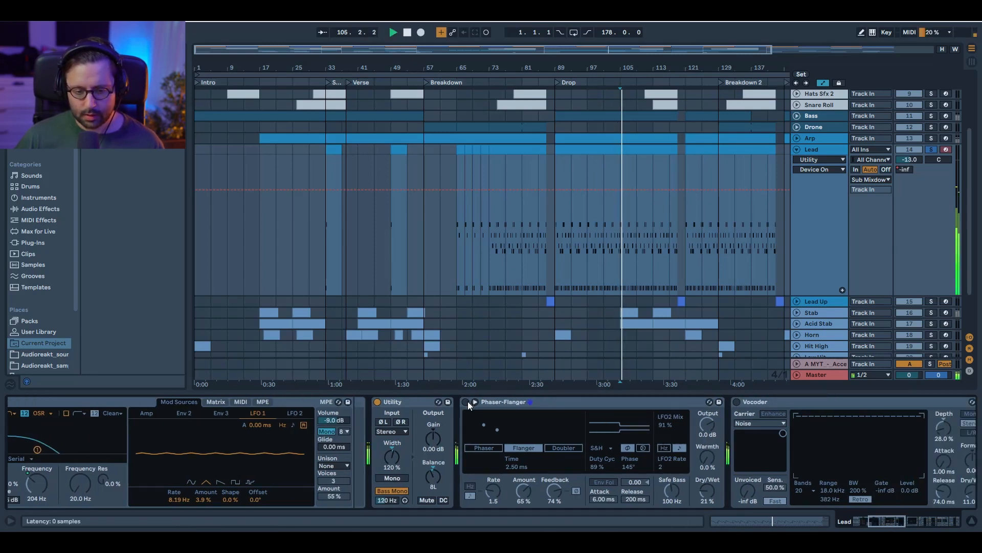
click(467, 402)
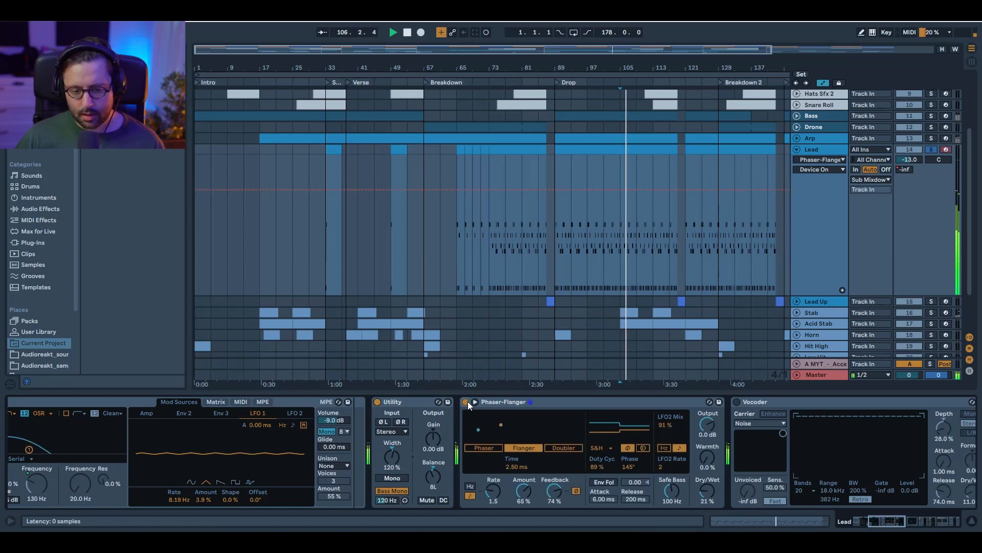
key(space)
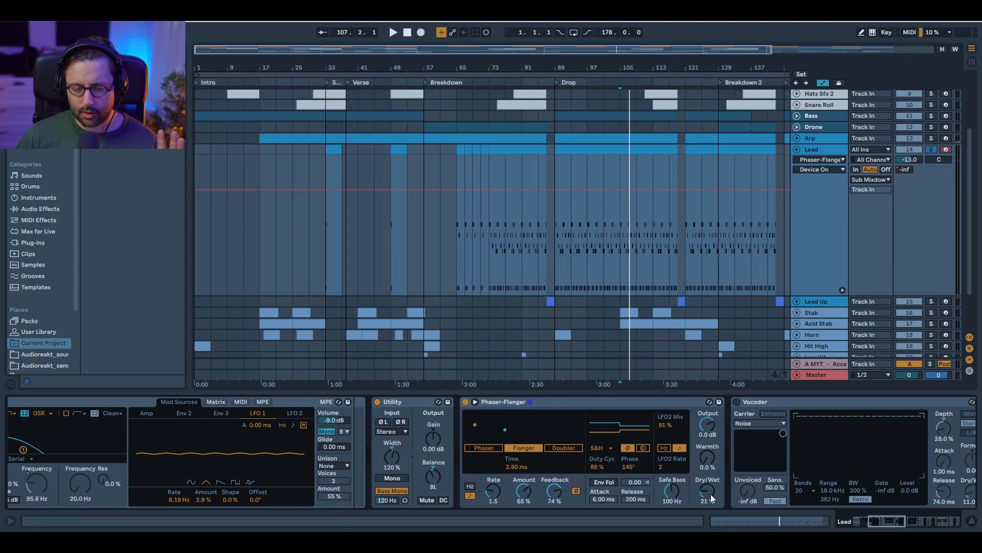
click(535, 404)
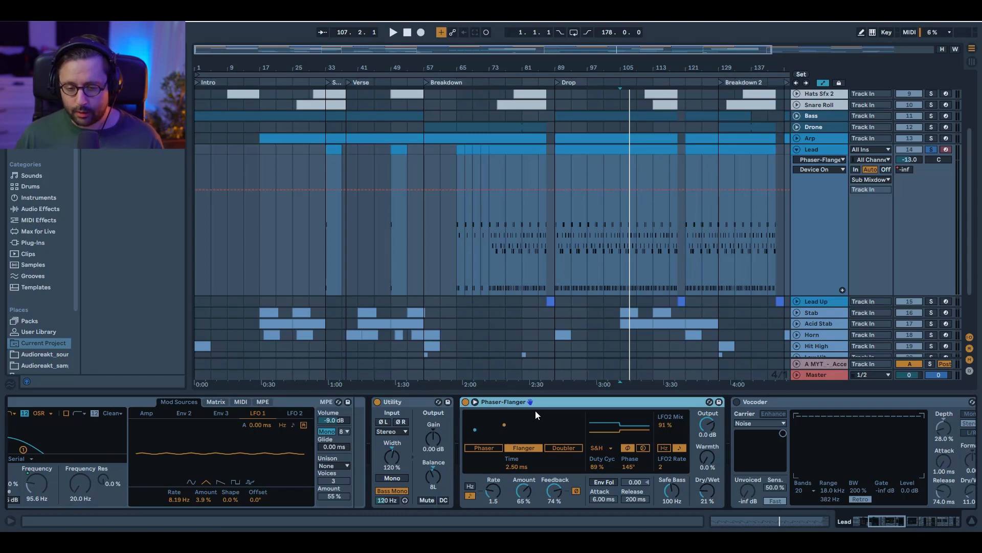
Switch on the Lead's Vocoder and audition the lead from bar 105.
key(space)
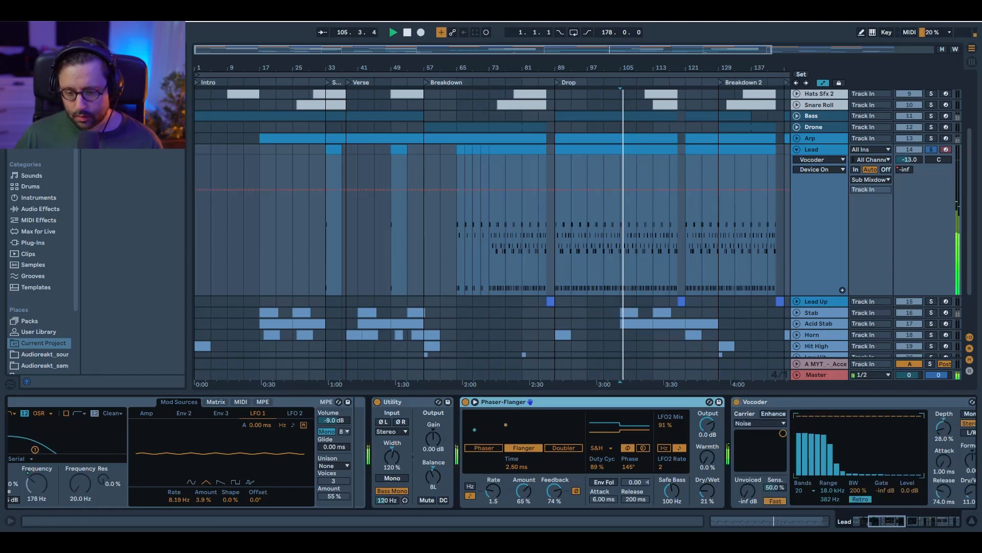
click(896, 520)
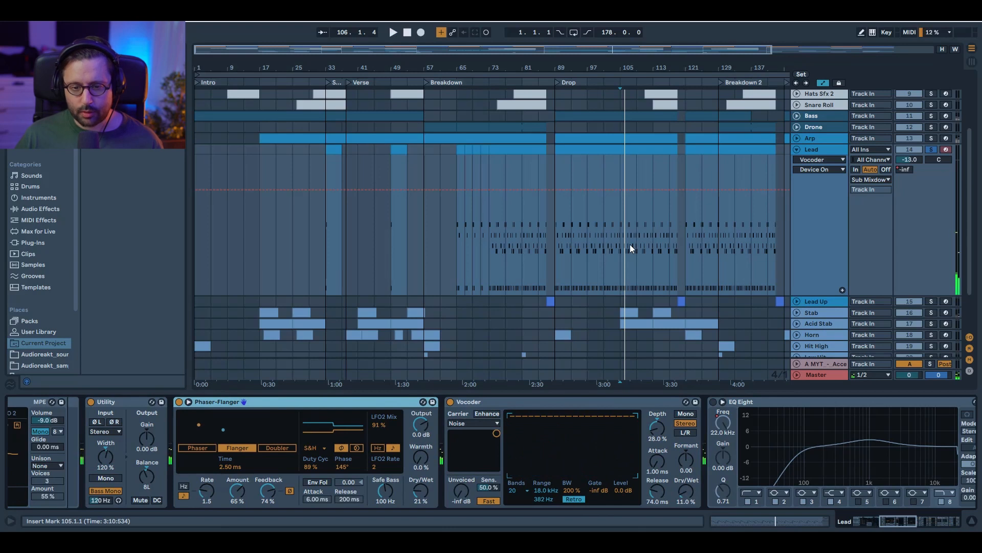
click(640, 244)
key(space)
key(space)
click(618, 244)
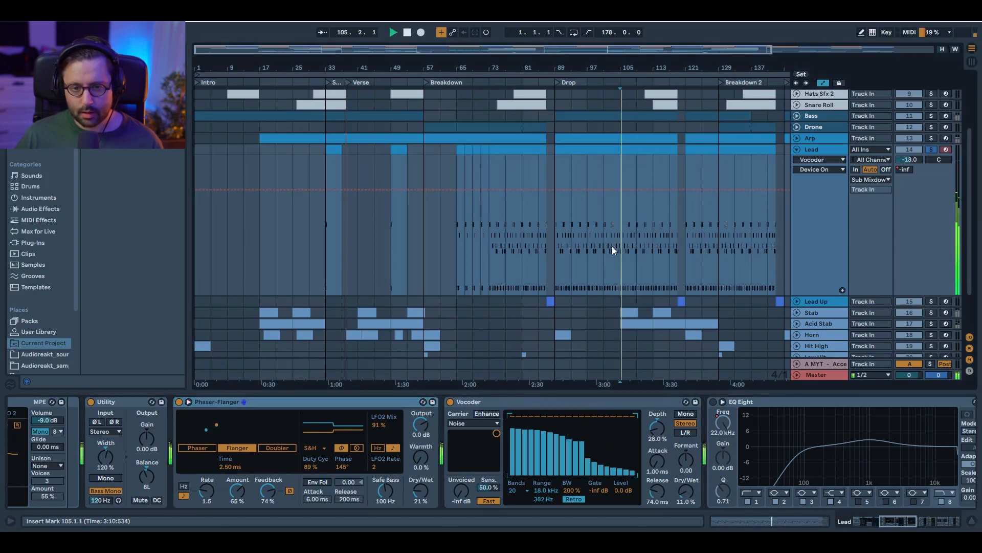
Switch on the Lead's EQ Eight and examine its shaping by toggling band 3 and displaying band 8's frequency automation.
click(906, 520)
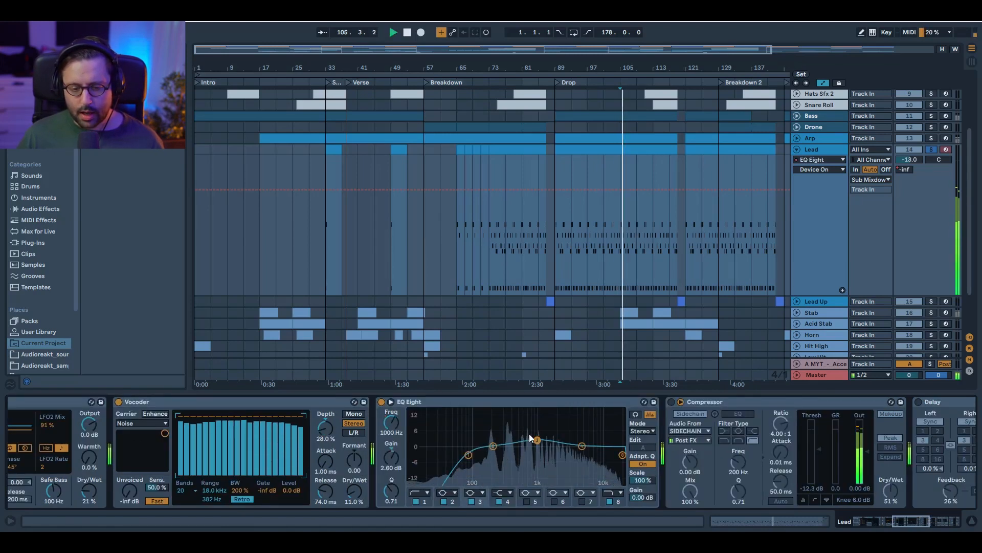
click(536, 441)
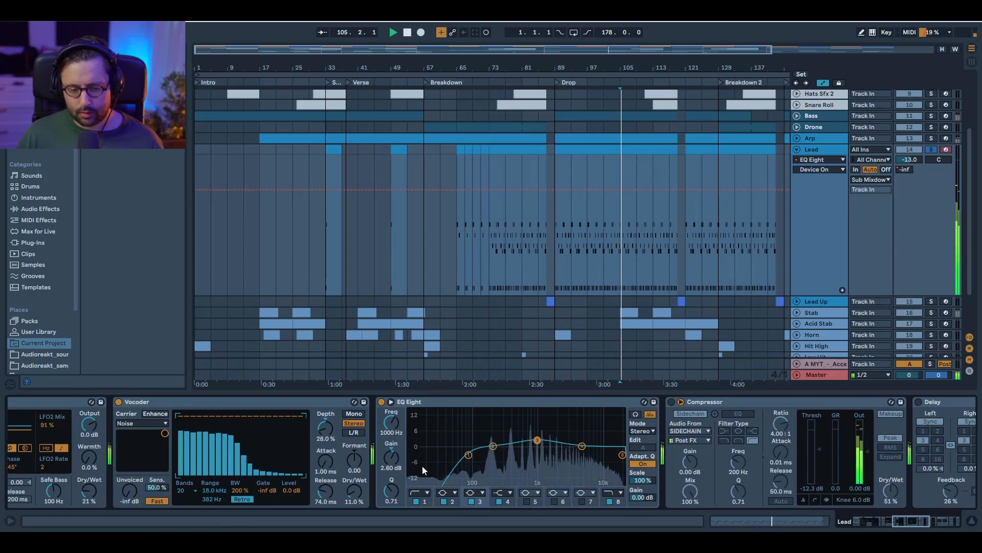
click(472, 502)
click(471, 499)
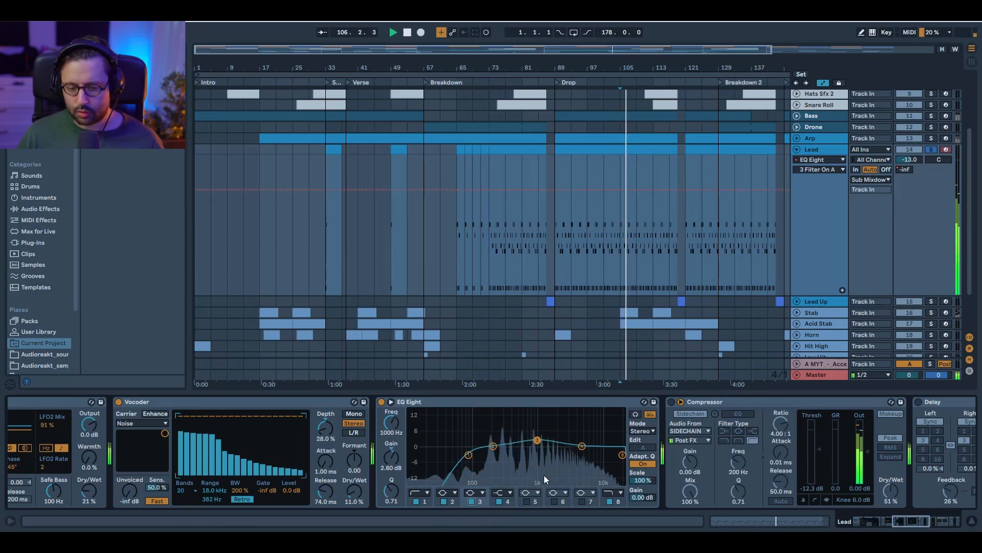
click(614, 500)
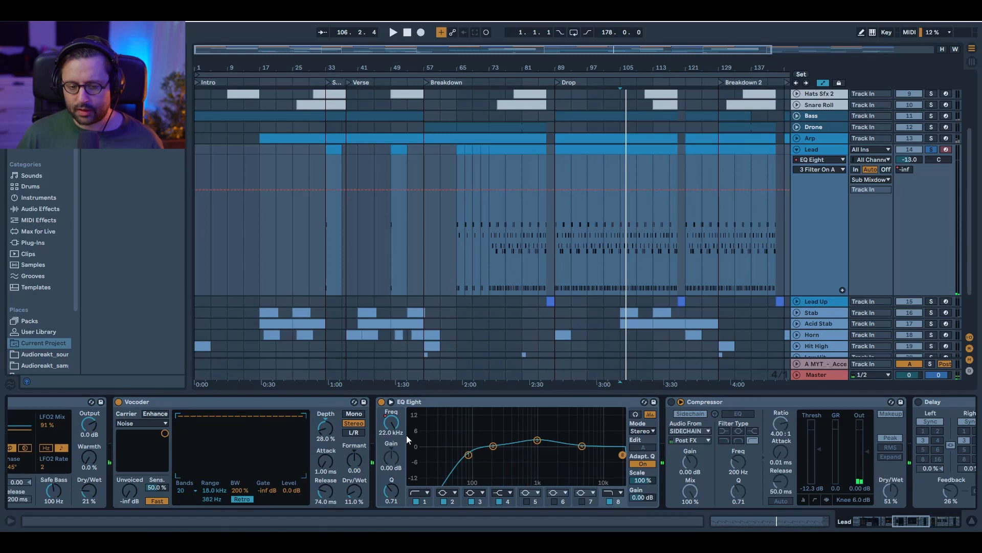
click(392, 423)
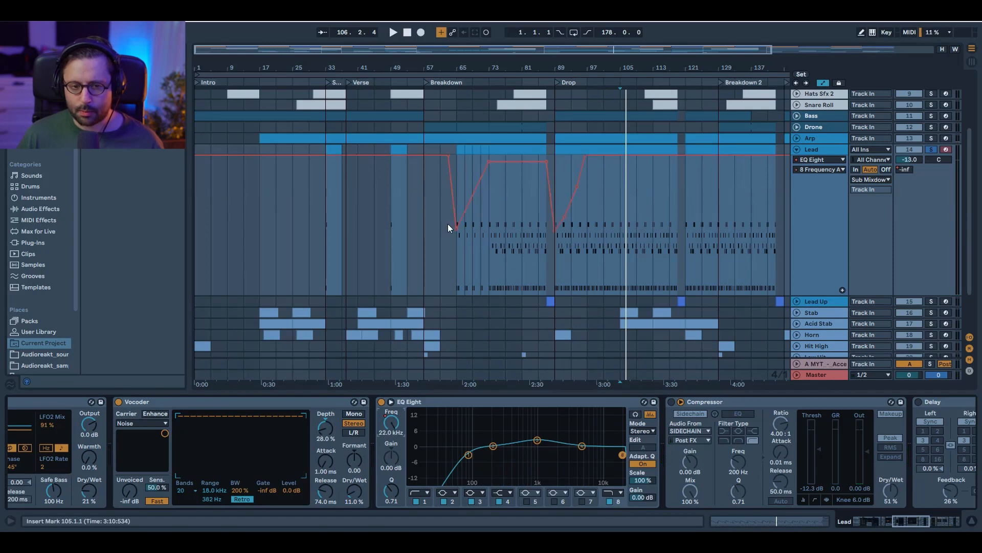
Switch on the Lead's sidechained Compressor and its Ping Pong Delay, and audition the lead through them.
click(331, 402)
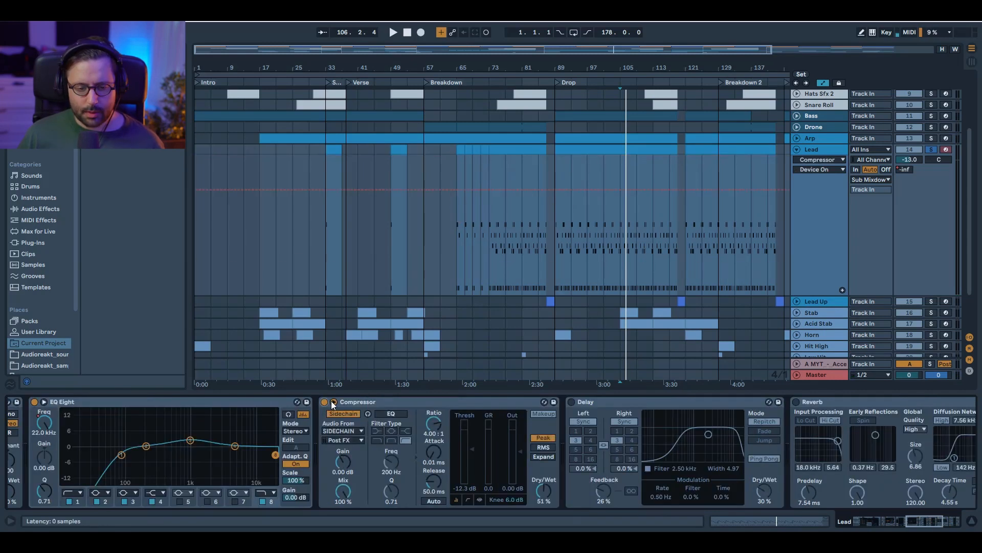
drag(923, 520, 929, 520)
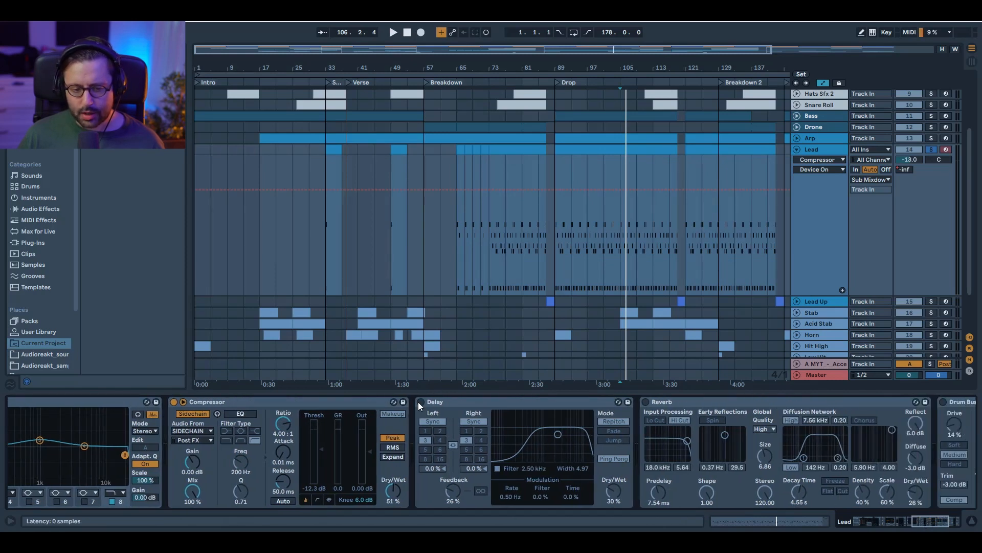
click(421, 402)
key(space)
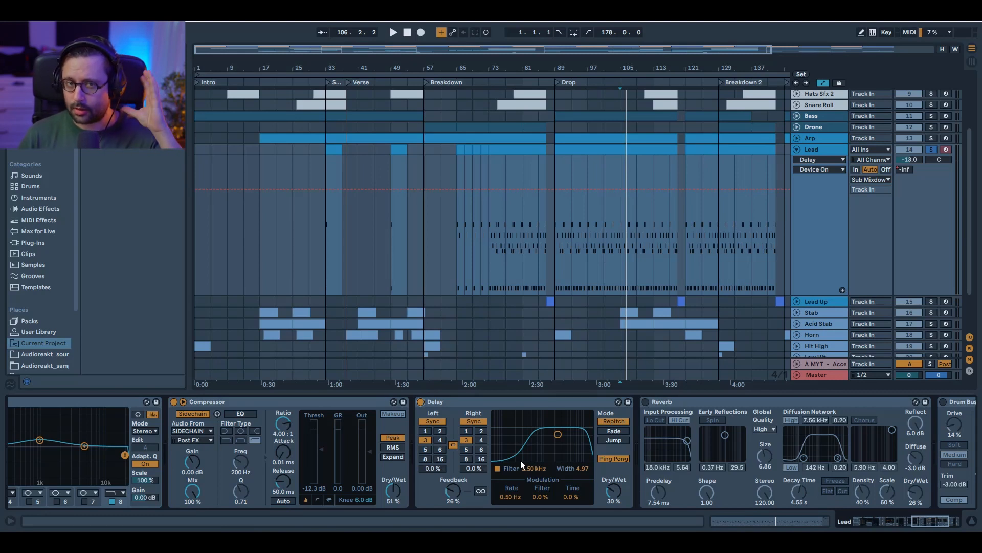
key(space)
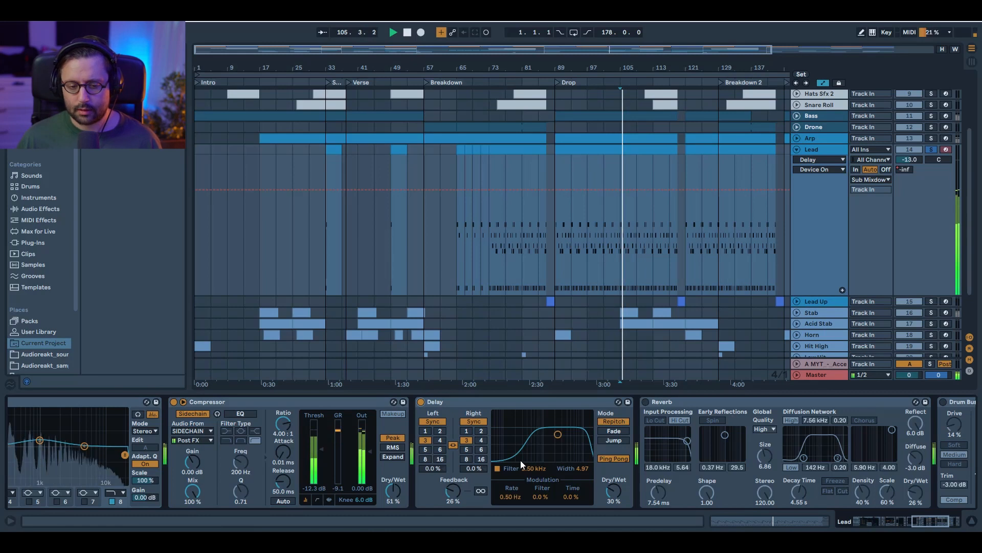
key(space)
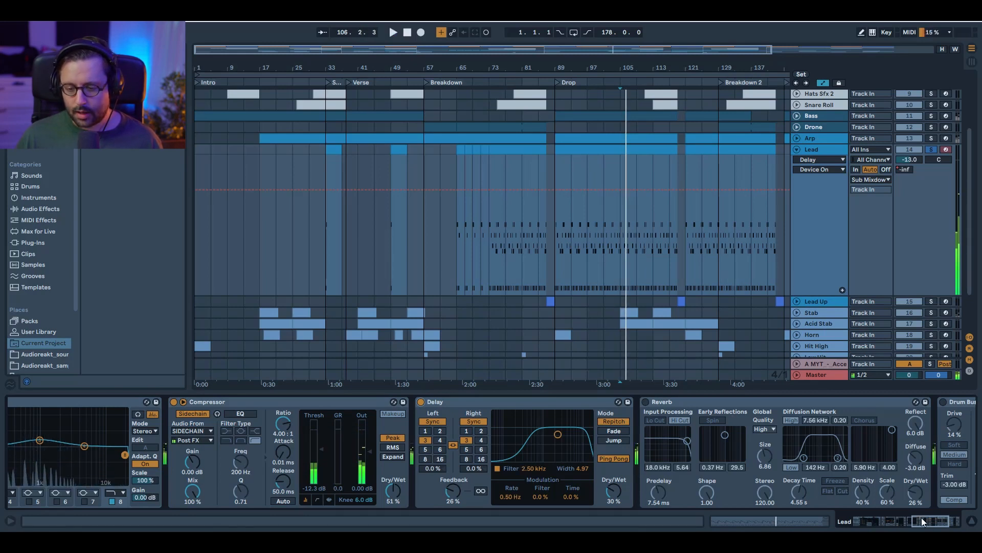
Switch on the Lead's Reverb and audition the sound with it.
click(922, 517)
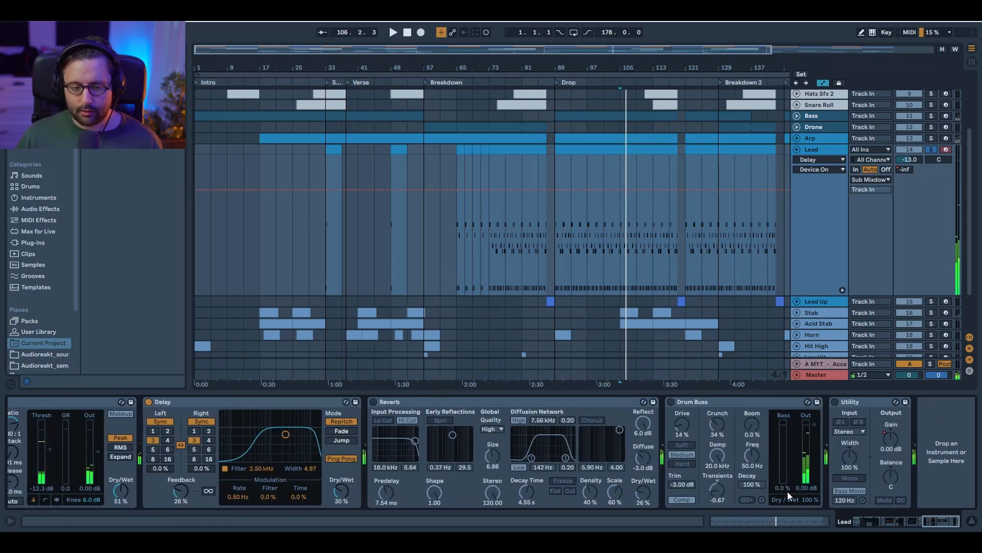
click(374, 402)
key(space)
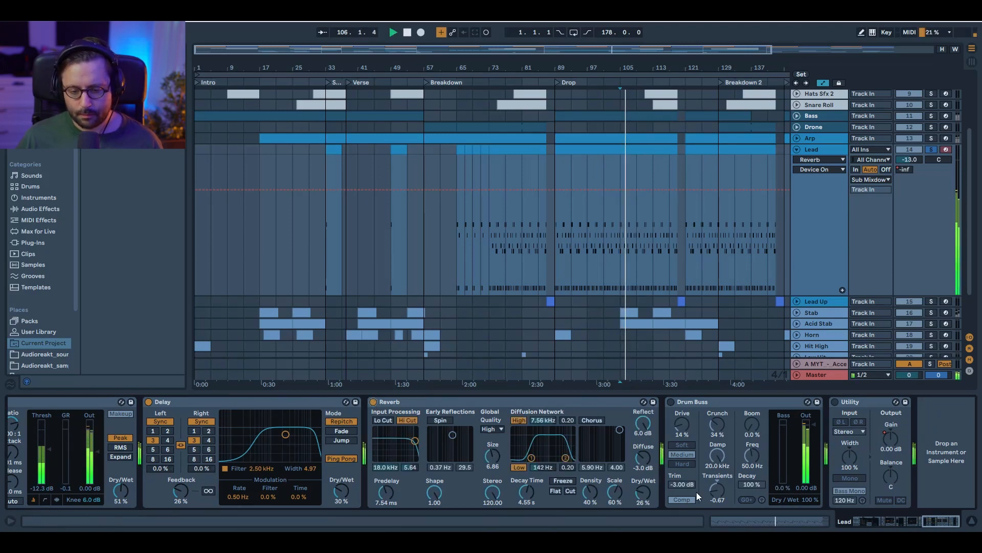
key(space)
click(534, 480)
Switch on the Lead's Drum Buss during playback and audition its effect.
key(space)
click(671, 402)
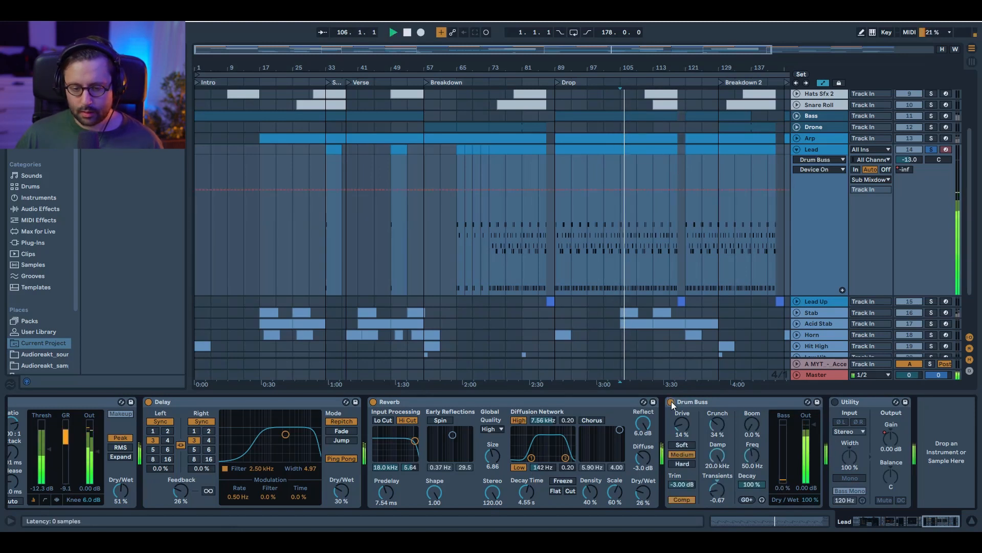
key(space)
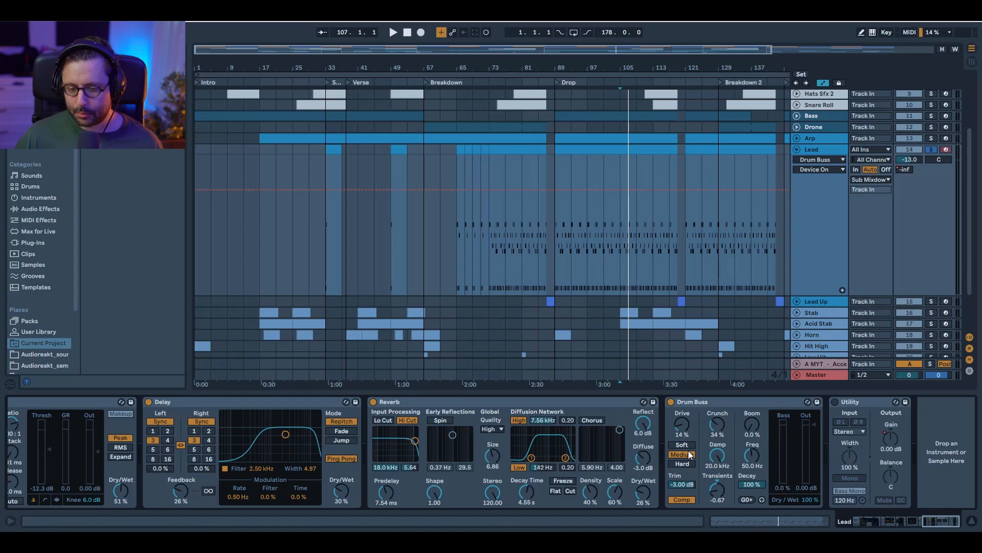
Audition Drum Buss with Drive lowered to 1.6 % and restored to 14 %, and with Comp toggled off and on.
key(space)
click(683, 424)
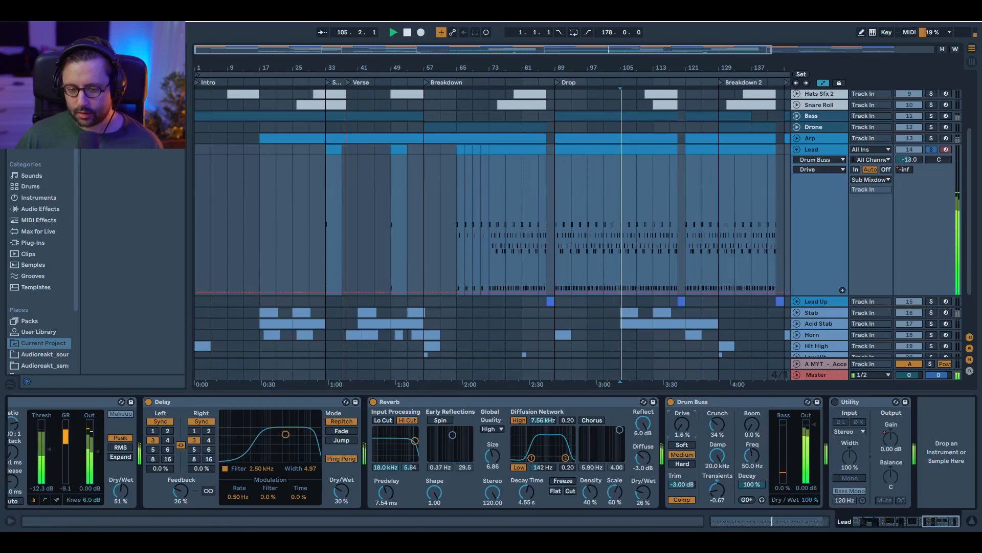
click(682, 497)
click(681, 498)
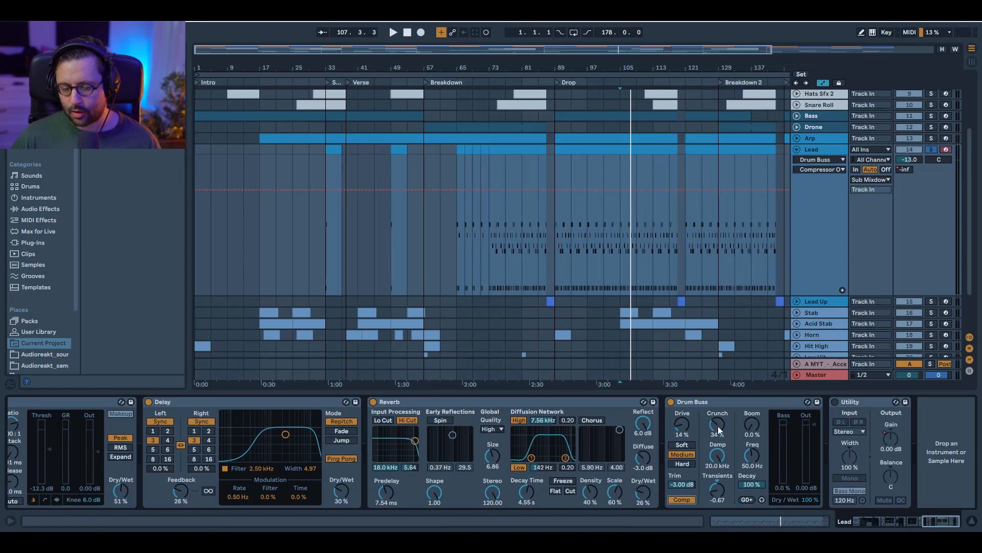
Audition the lead with Drum Buss Crunch at 0.0 %, and undo the Crunch change.
drag(720, 430, 720, 450)
key(space)
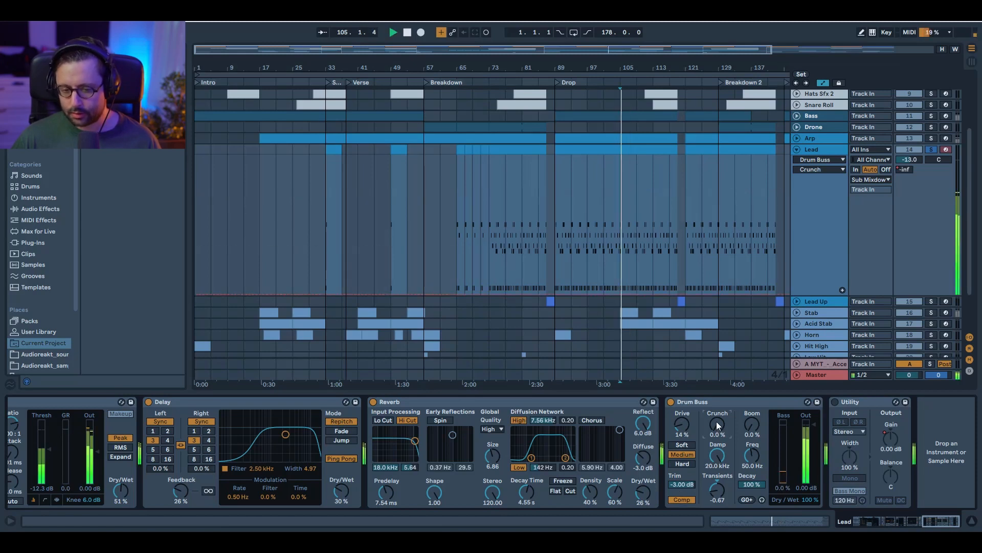
key(ctrl+z)
key(space)
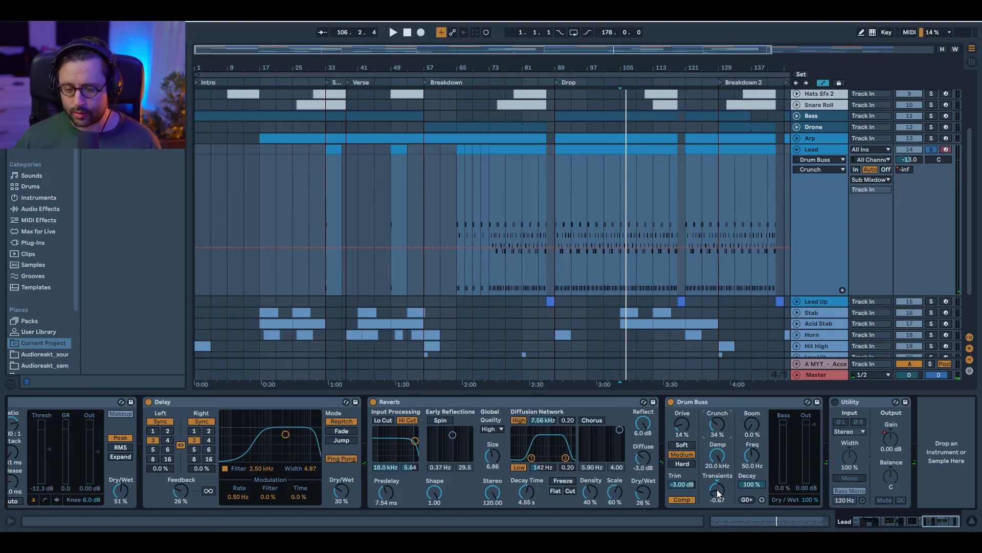
Audition the lead with Drum Buss Transients reset to 0.00, and undo the Transients change.
double_click(718, 490)
key(space)
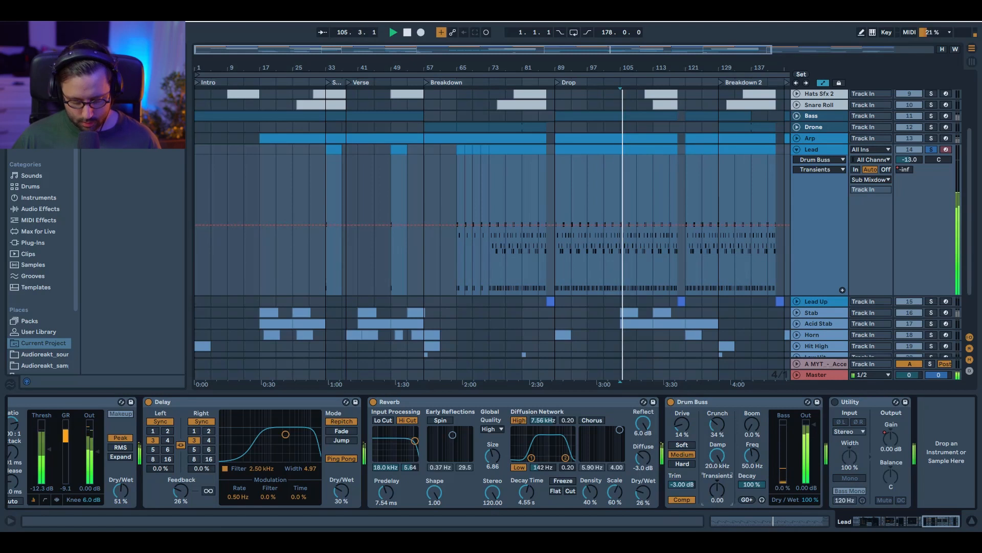
key(ctrl+z)
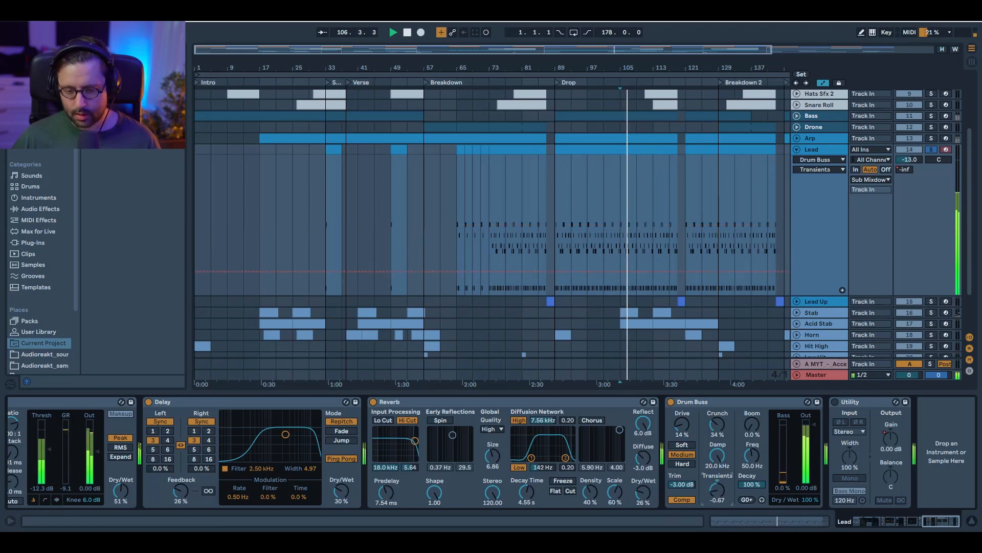
key(space)
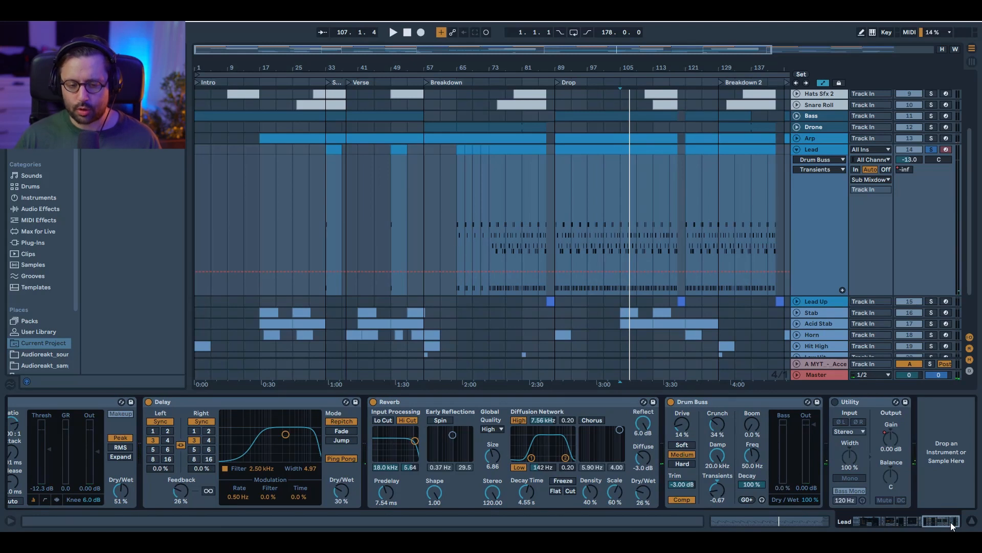
Switch on the final Utility in the Lead's effects chain and display its Gain automation.
click(835, 402)
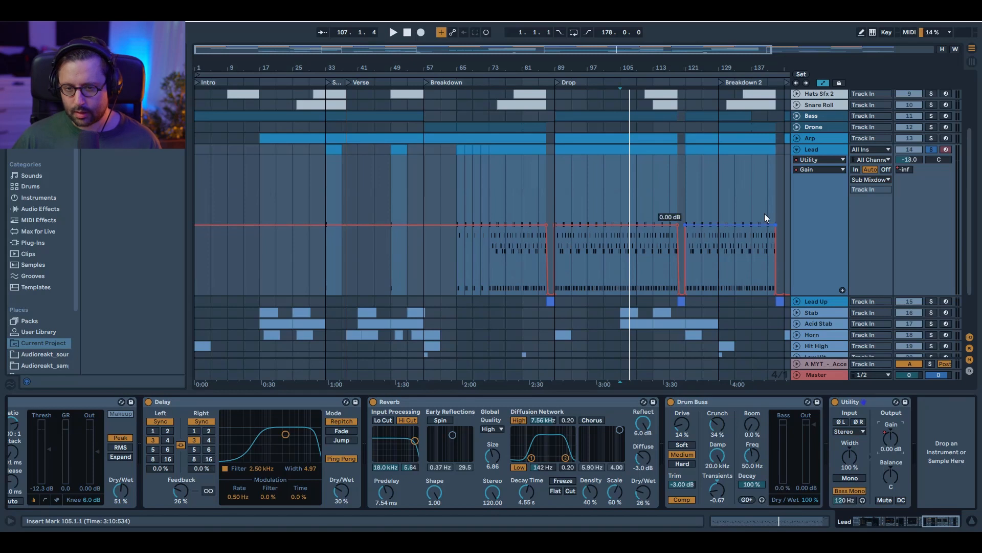
Open the Drop's Lead MIDI clip and play its notes, focusing on the first bars of the pattern.
double_click(619, 150)
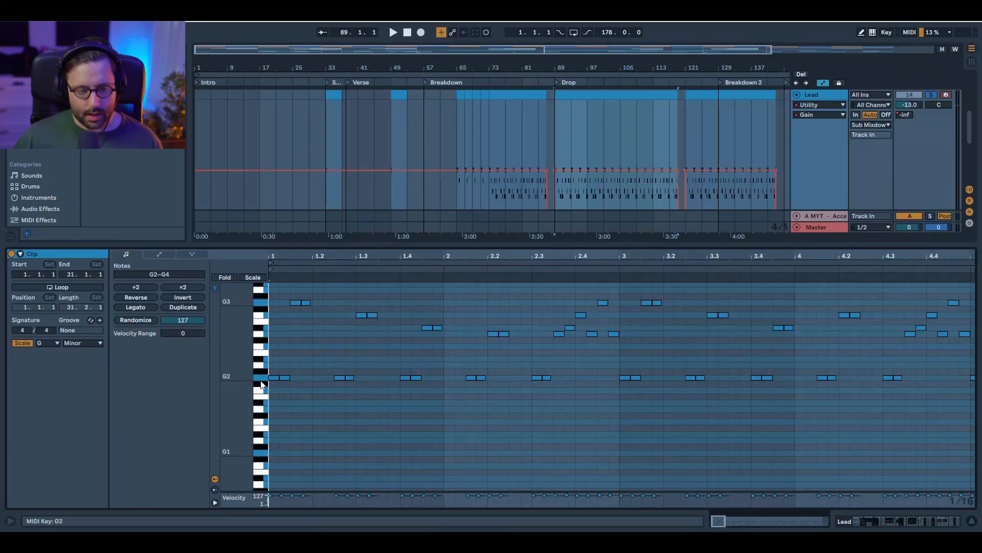
key(space)
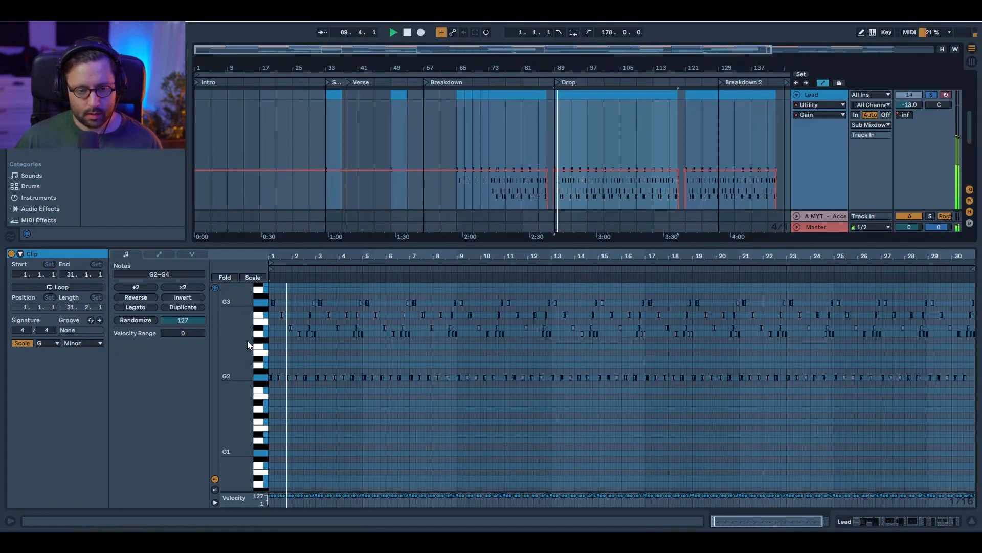
drag(285, 256, 354, 256)
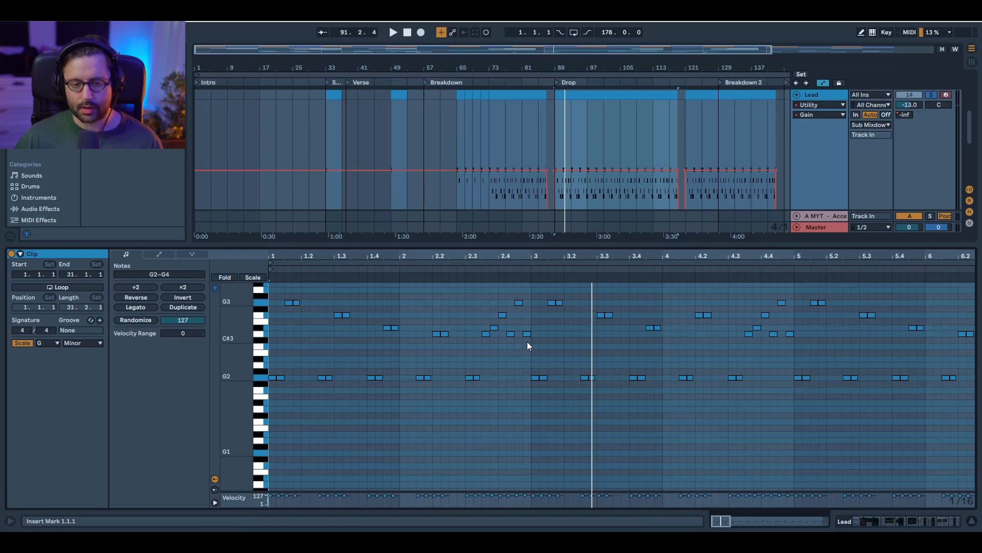
Examine the Lead's melody against its repeating G2 notes, select the two D3 notes in bar 2, and audition the pattern.
click(463, 271)
key(space)
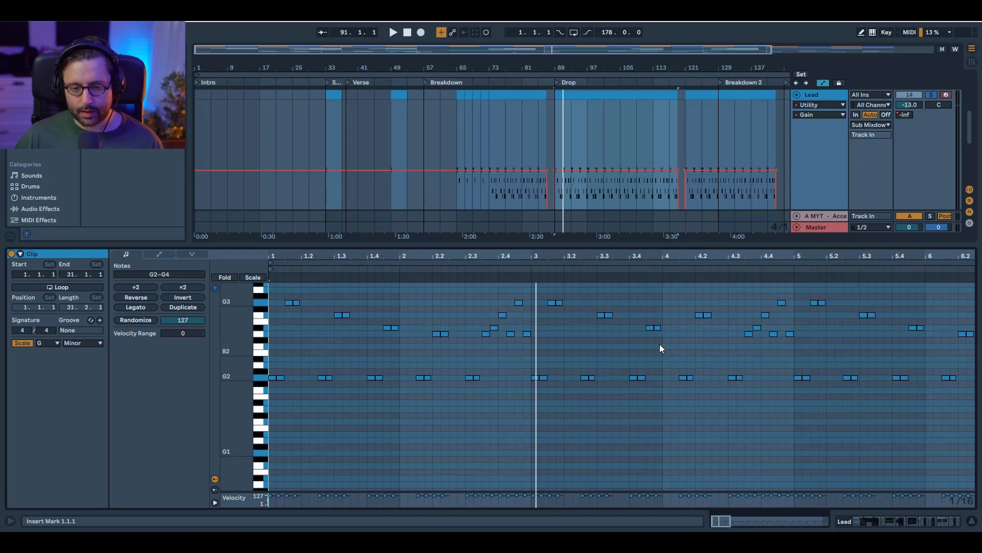
drag(426, 329, 457, 334)
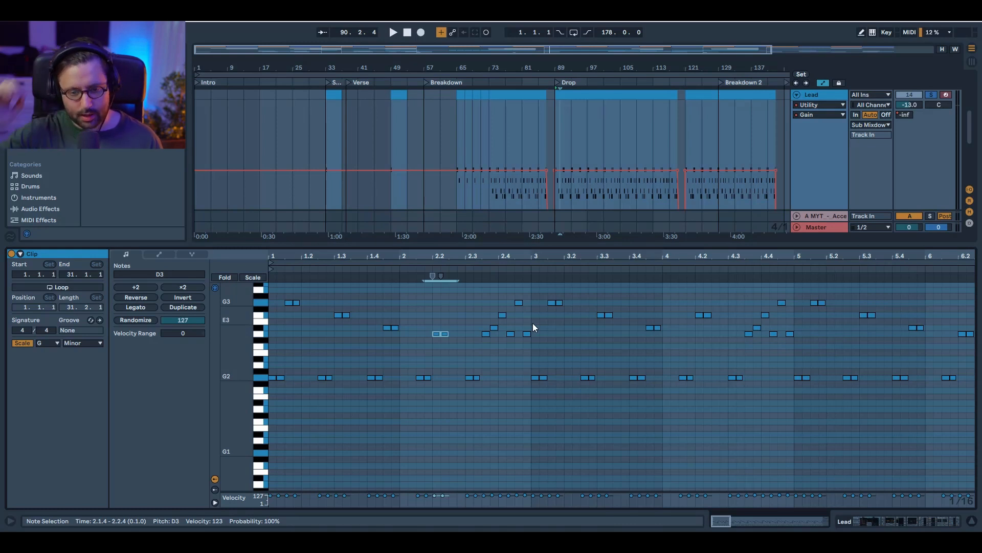
key(space)
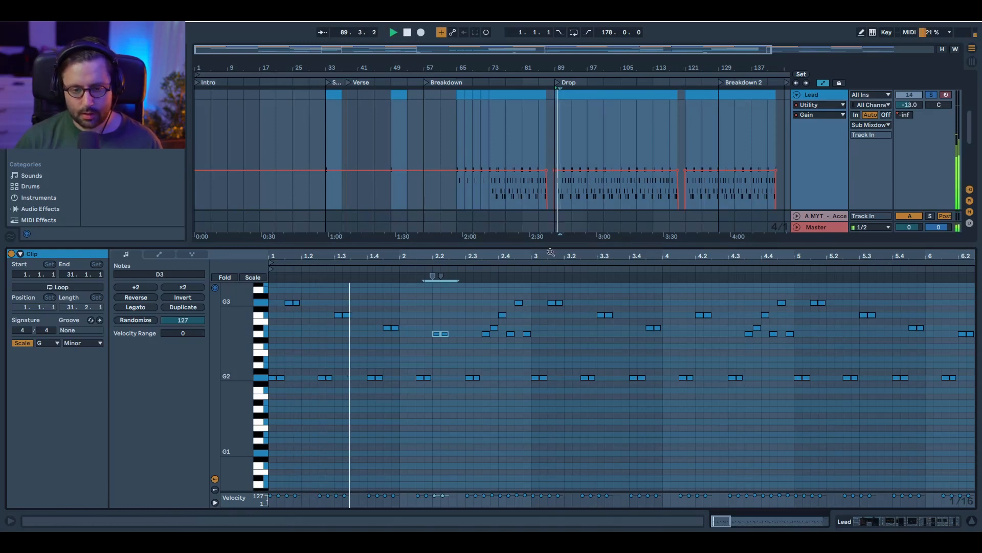
Audition more of the Drop's Lead pattern, continuing into bar 6 of the clip, and enlarge the arrangement area.
scroll(622, 387, down, 3)
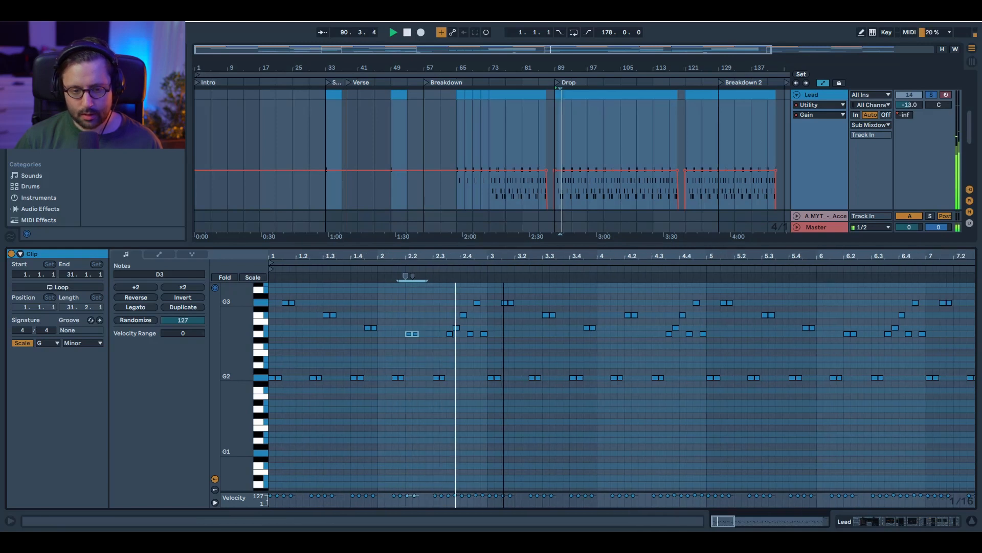
key(space)
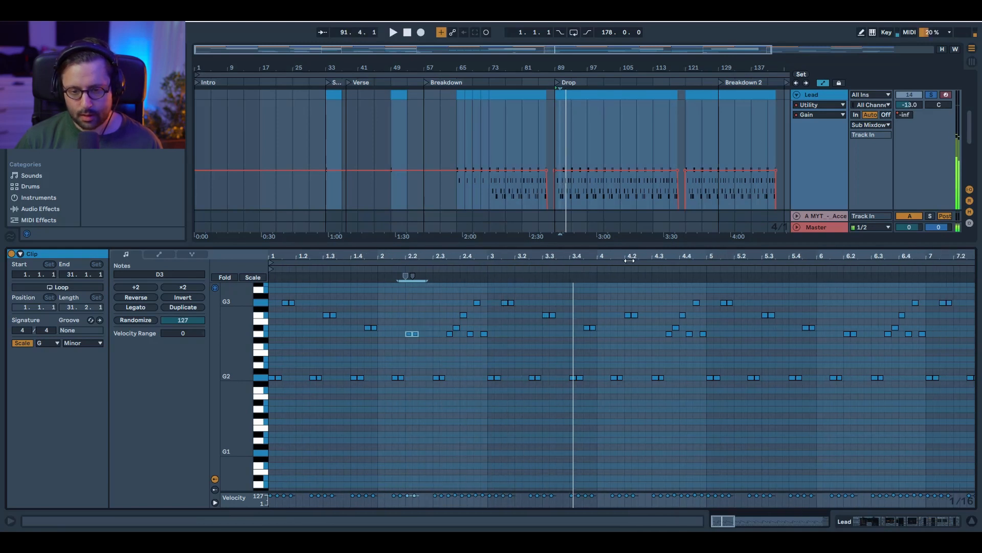
click(654, 263)
key(space)
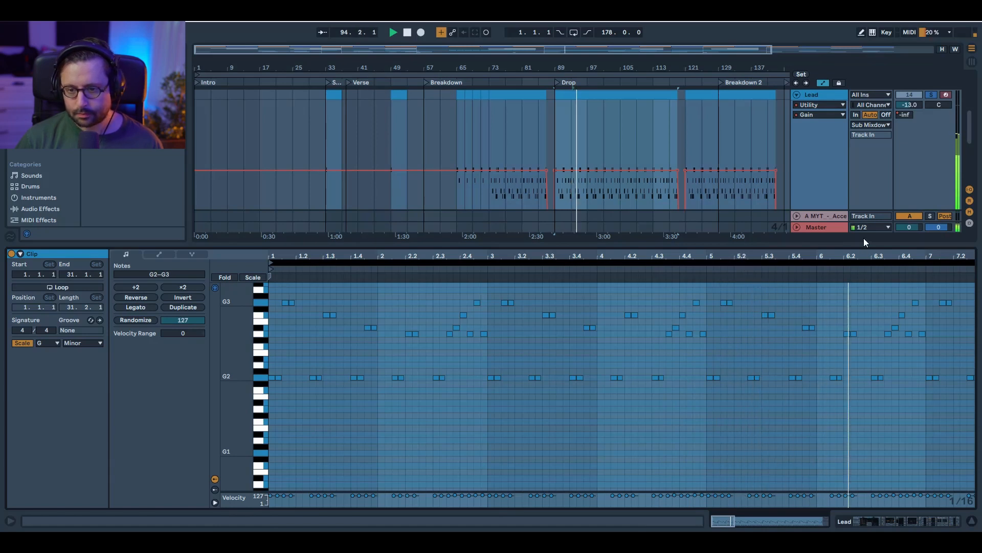
drag(864, 245, 864, 361)
key(space)
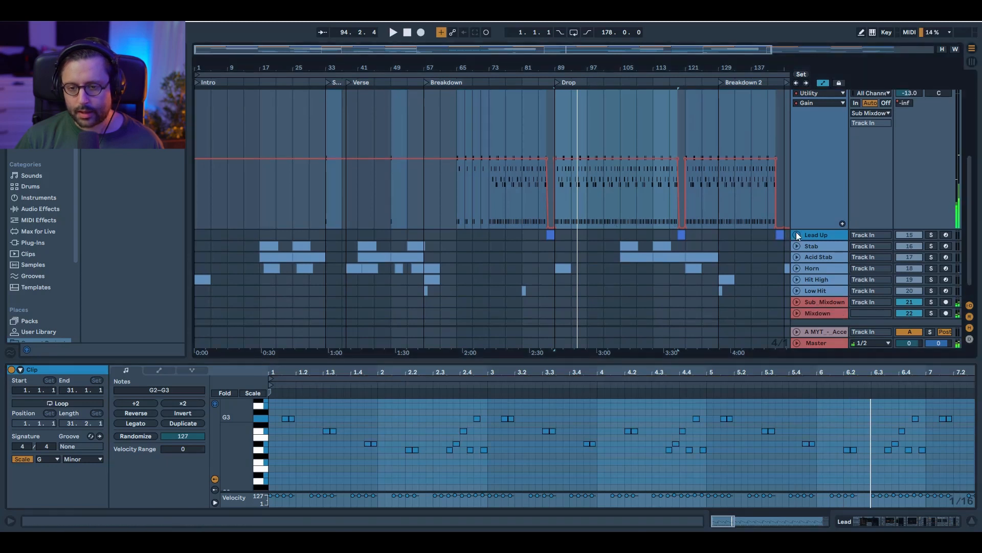
Unfold and solo the Lead Up track, and show its device chain.
click(797, 247)
click(934, 235)
double_click(824, 234)
mouse_move(881, 521)
mouse_down()
mouse_move(925, 519)
mouse_move(870, 518)
mouse_up()
drag(521, 54, 550, 64)
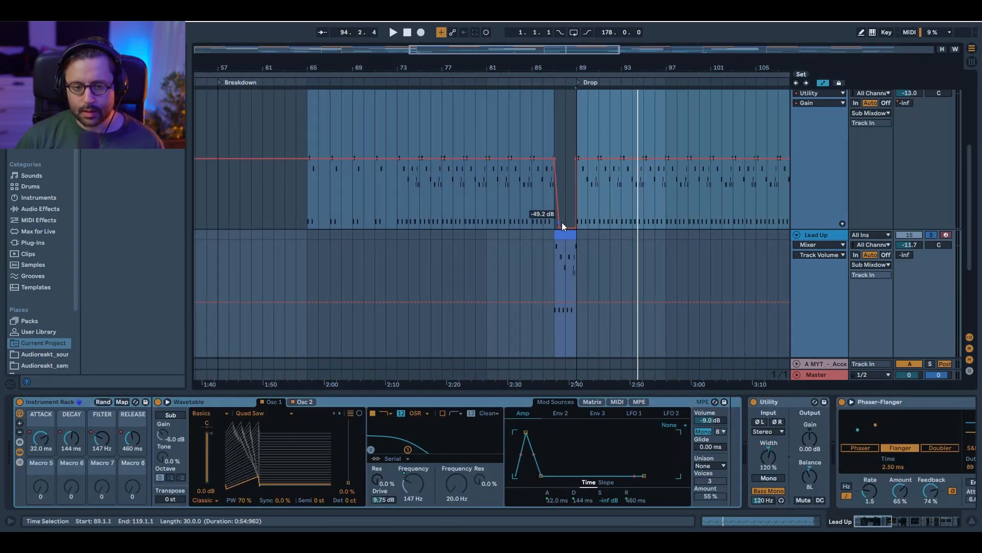
Open the Lead Up MIDI clip at bar 87 and fold its piano roll to only the notes used.
double_click(566, 237)
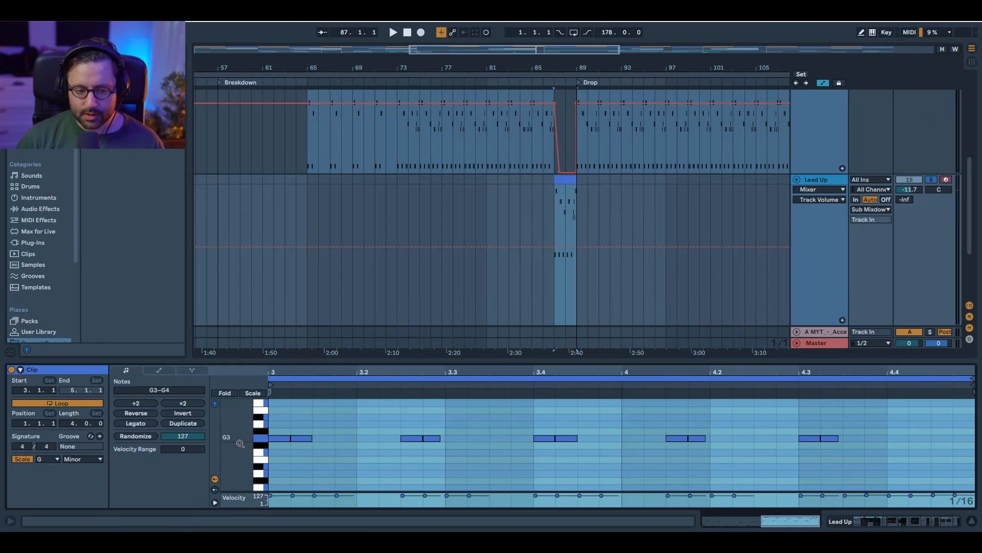
drag(240, 443, 263, 427)
click(235, 395)
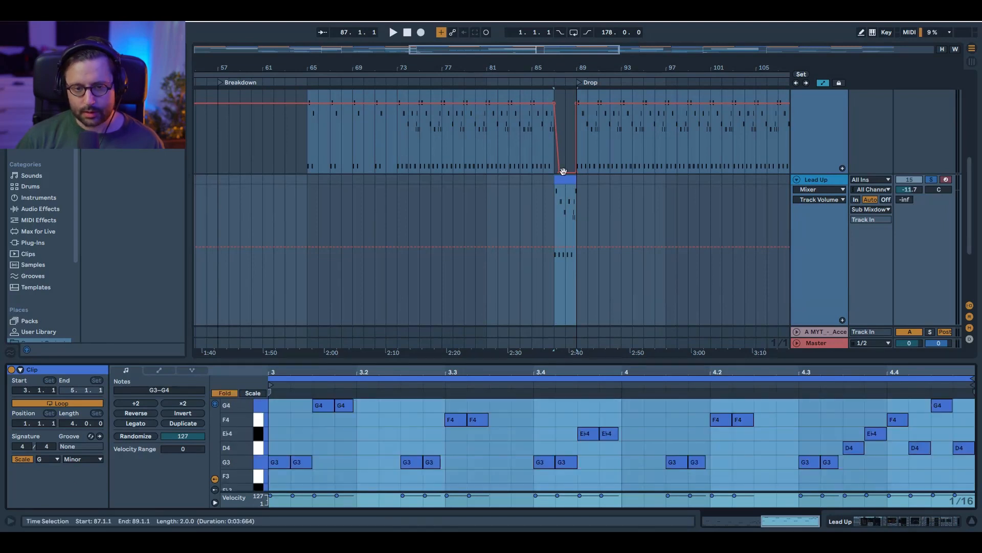
Collapse the Lead track and take Lead Up out of solo to audition its transition in the full mix.
scroll(616, 143, up, 3)
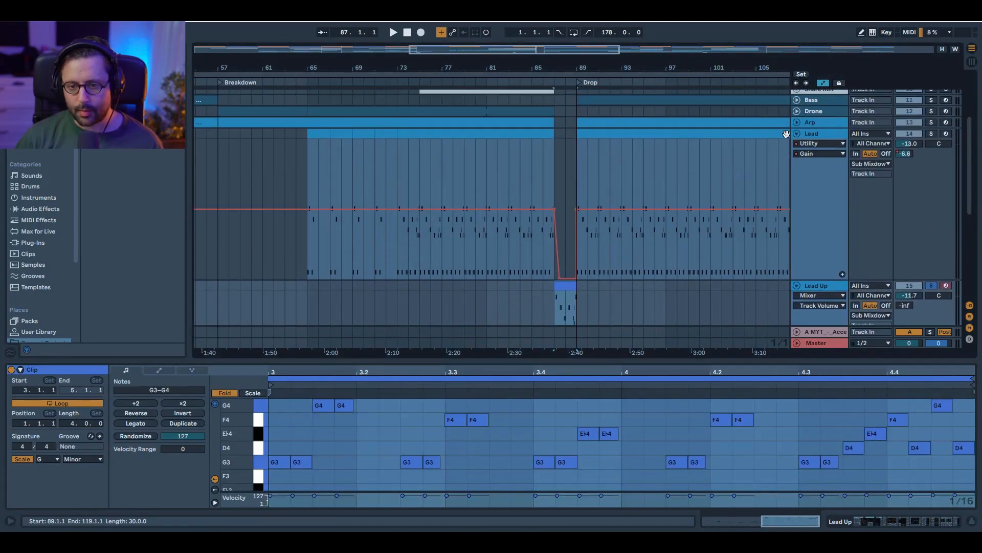
click(796, 134)
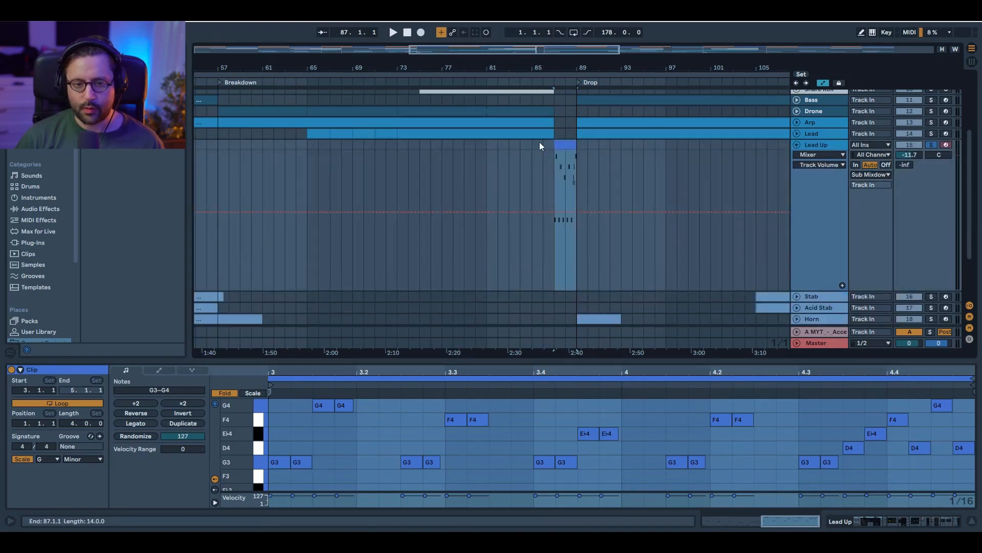
drag(514, 51, 638, 98)
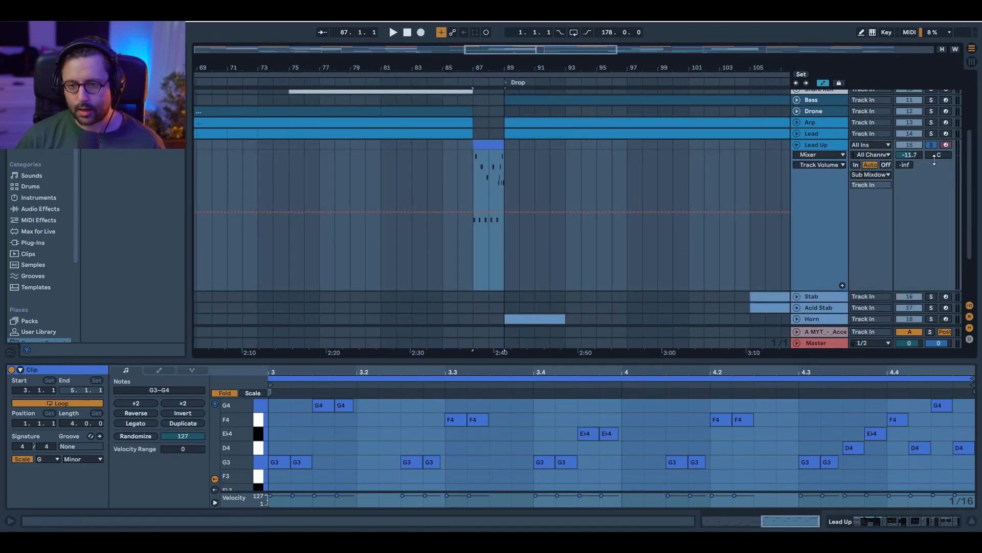
click(932, 146)
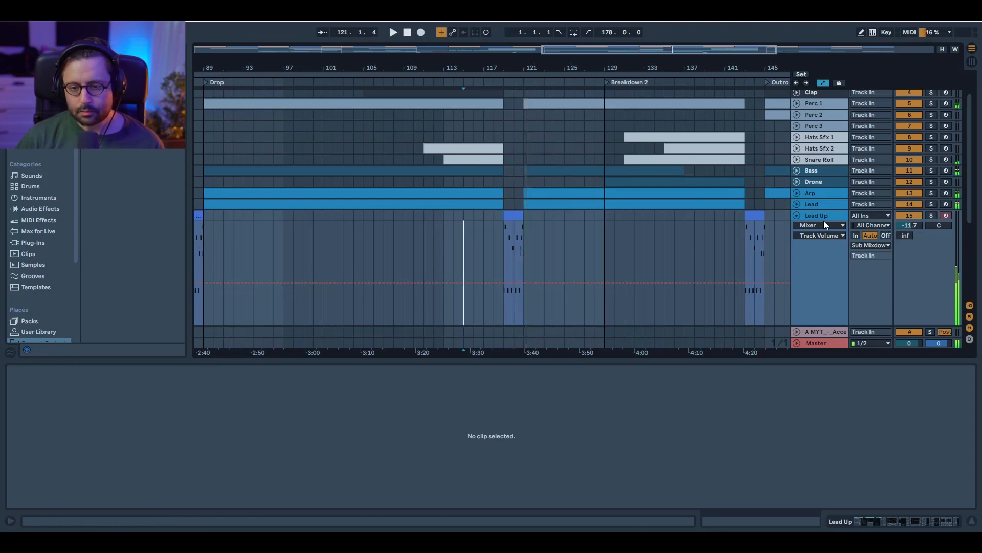
Solo Lead Up again and unfold the Lead track to compare its Gain automation with the Lead Up clips.
click(931, 216)
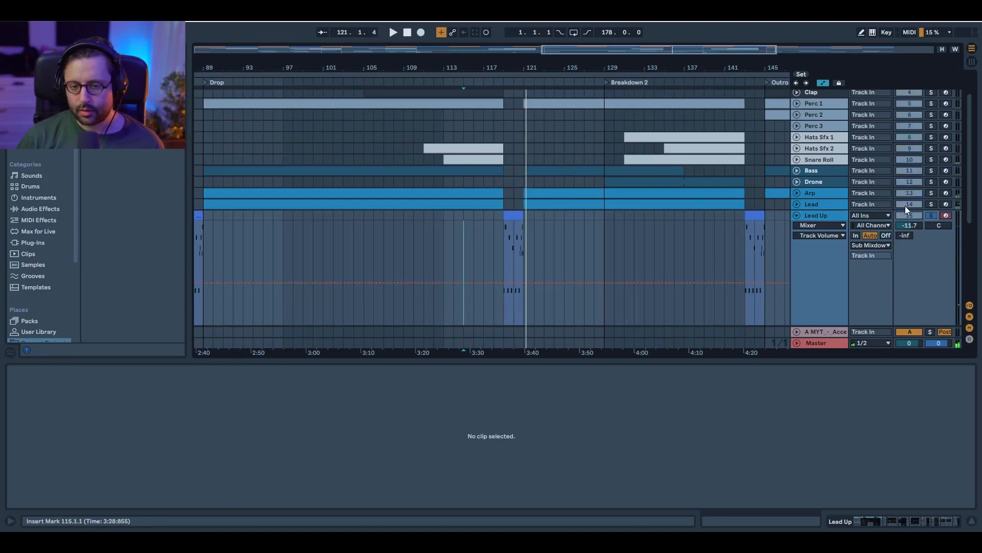
click(797, 204)
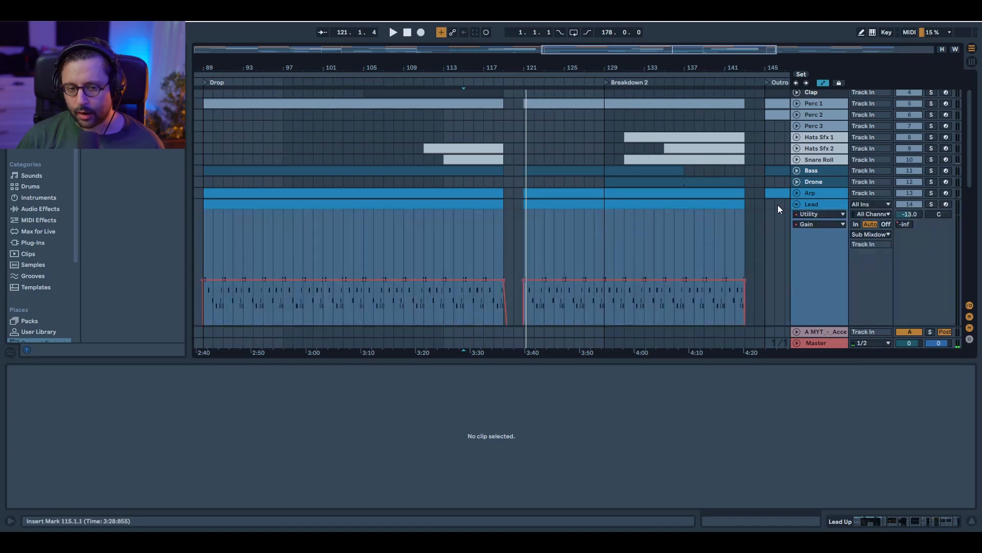
scroll(592, 247, down, 3)
scroll(624, 200, down, 2)
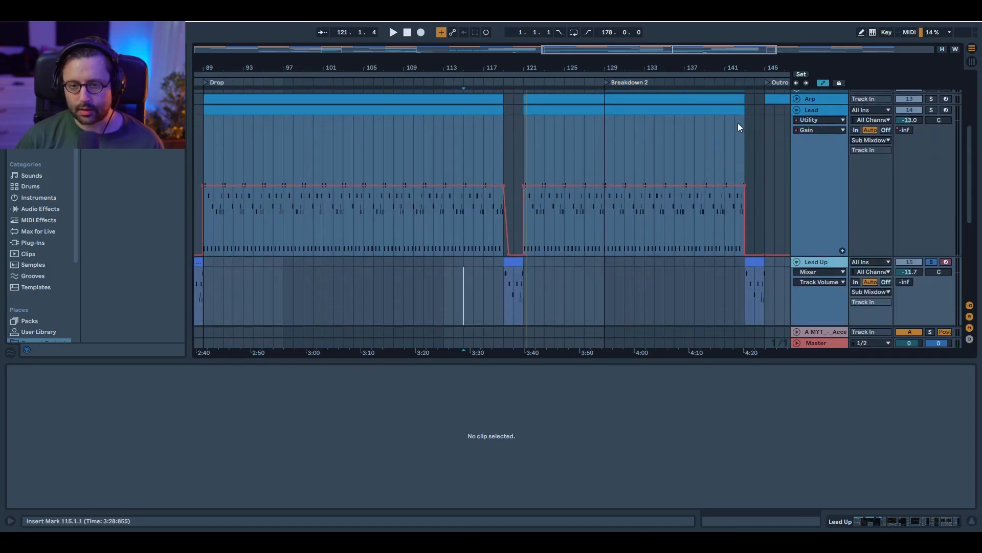
Select the Lead's Drop clip for comparison, and try moving the Lead Up clip at bar 119 into the Lead track's gap.
click(474, 110)
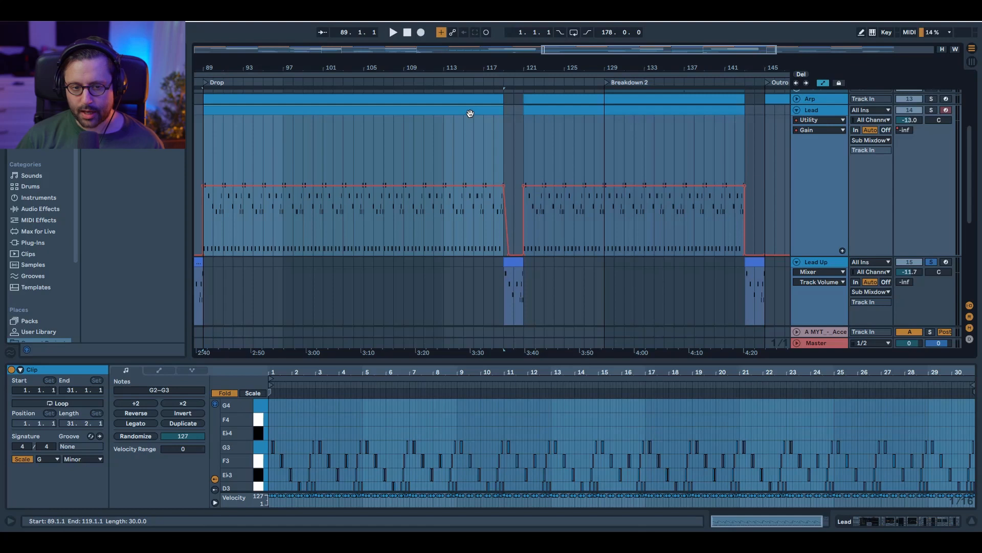
click(517, 266)
drag(518, 263, 513, 138)
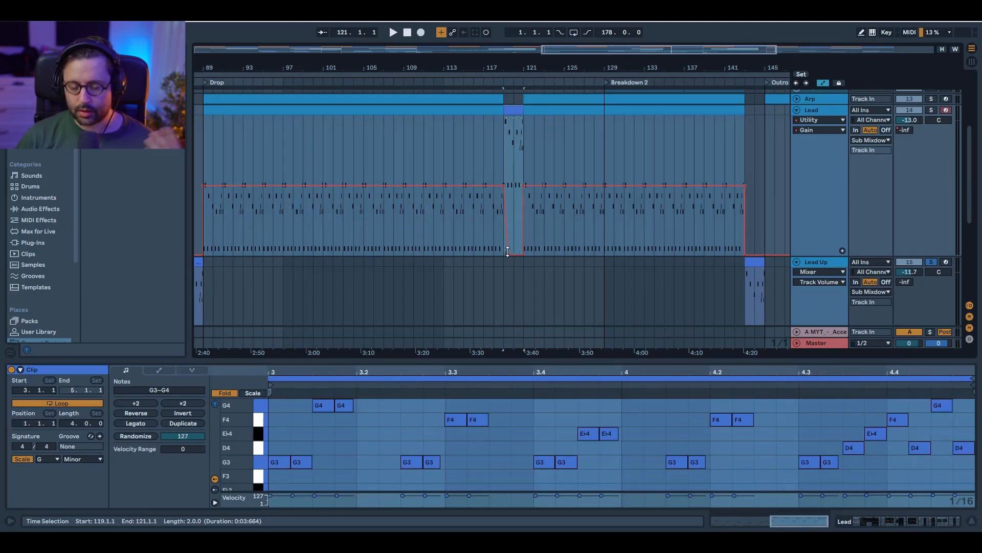
Compare the notes of the Lead's Drop clip and the bar 119 clip, and return the latter to the Lead Up track.
click(486, 110)
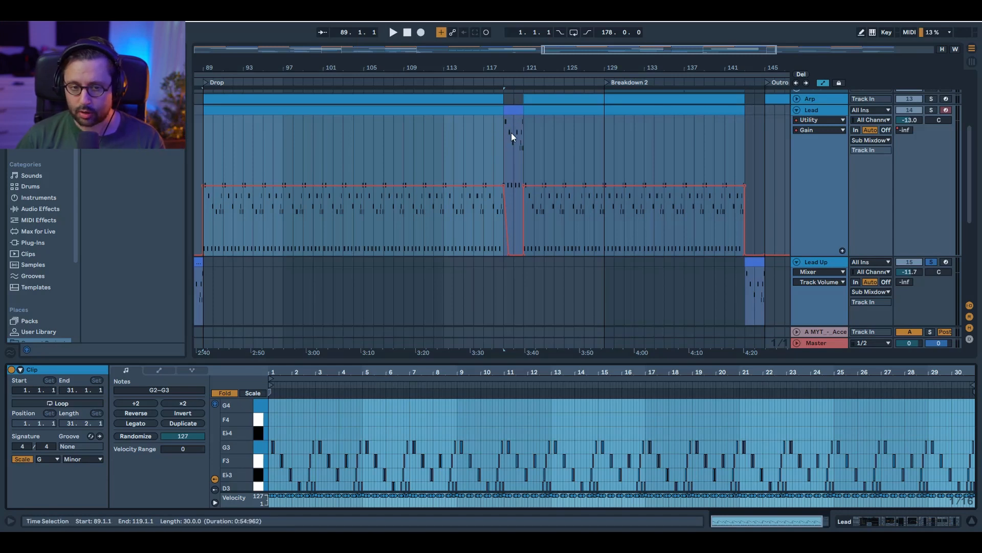
click(515, 112)
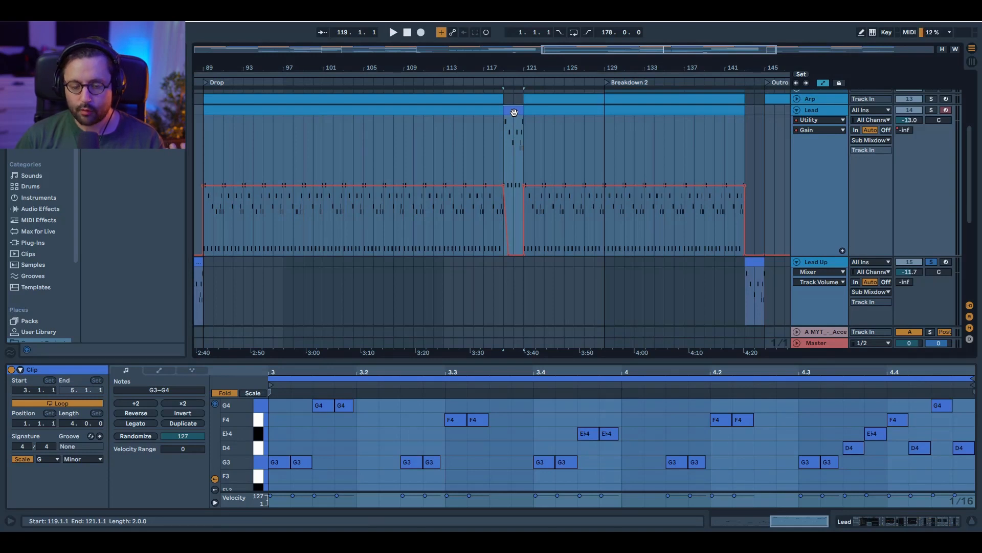
drag(508, 107, 509, 266)
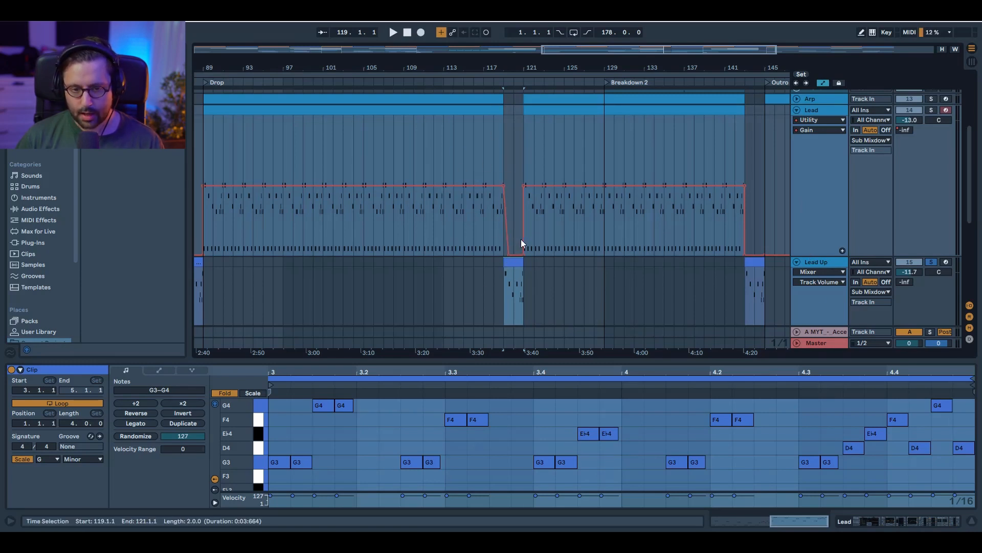
Solo the Lead track and play it from bar 117 into the gap at bar 119.
click(483, 155)
click(932, 110)
key(space)
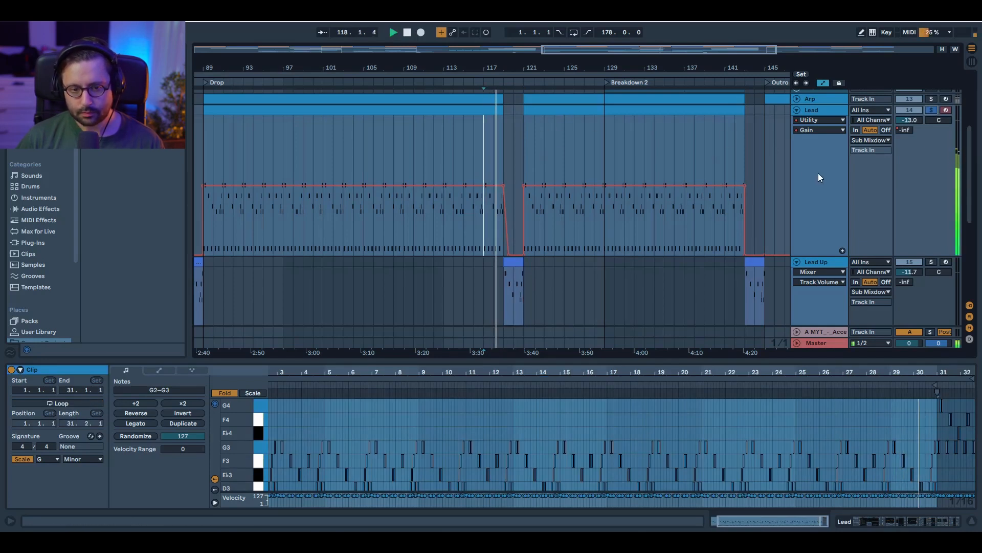
key(space)
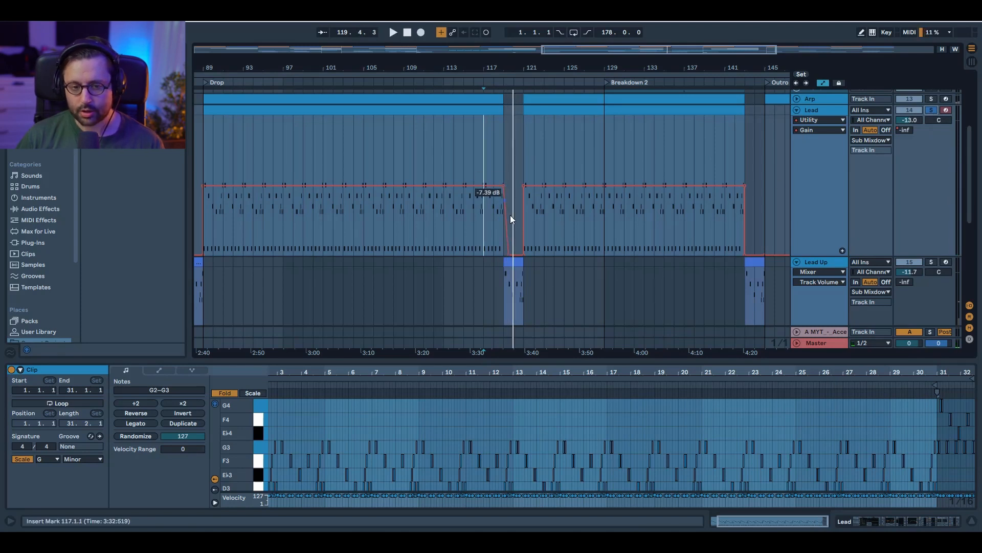
Flatten the Lead's Gain automation at 0.00 dB across the bar 119 gap, audition from bar 117, and undo the change.
click(510, 260)
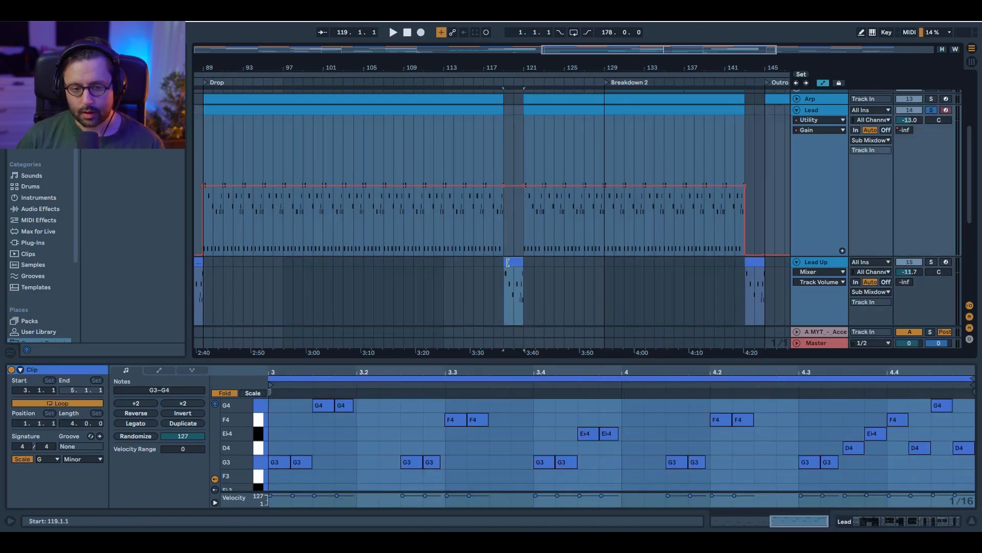
click(481, 205)
key(space)
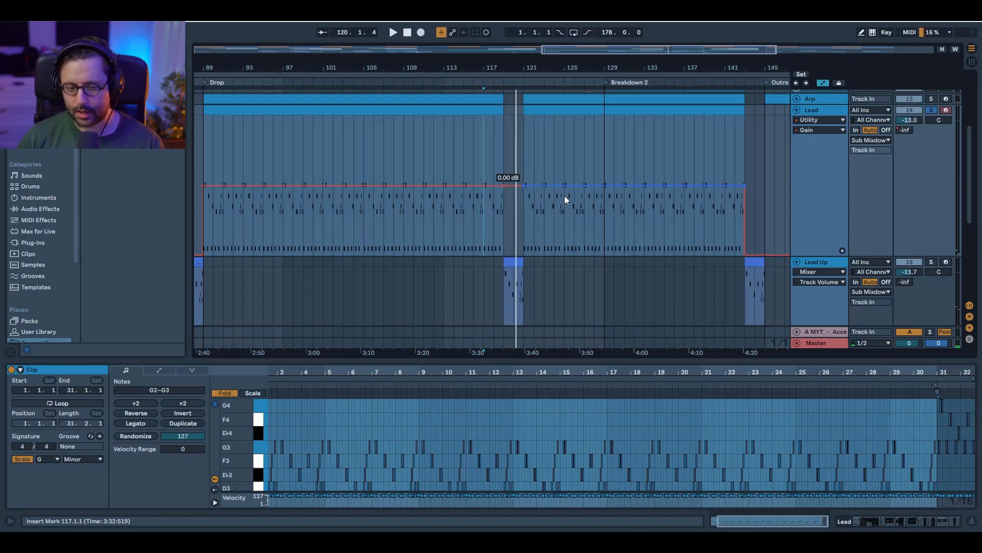
key(ctrl+z)
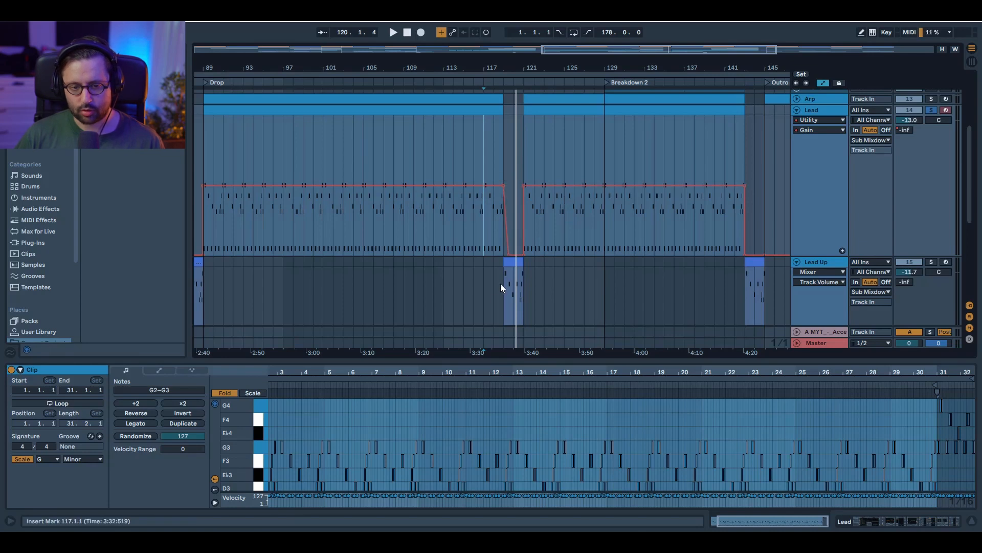
Solo the Lead Up track, audition its clip at bar 119, and display the clip's notes.
click(509, 264)
click(934, 261)
key(space)
key(space)
click(518, 263)
scroll(518, 263, down, 3)
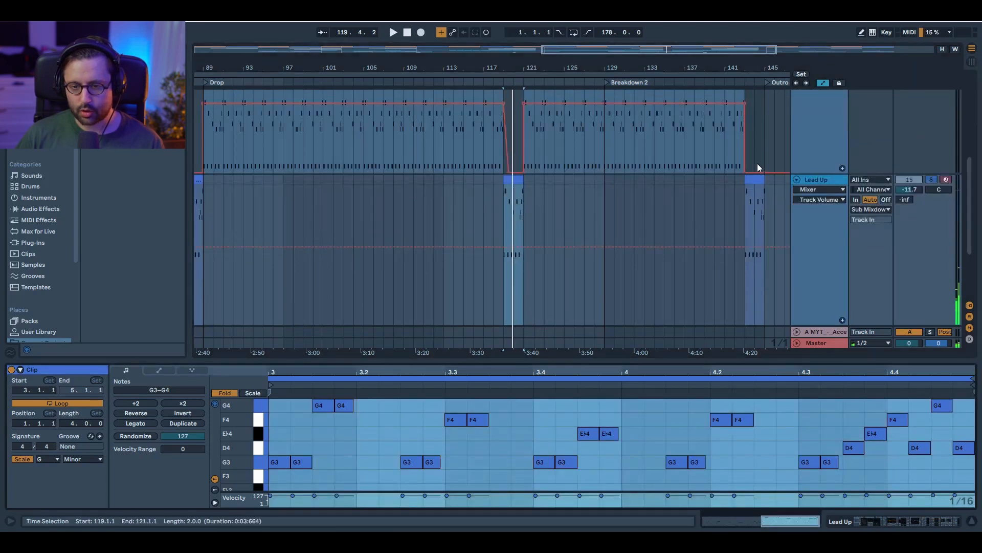
Collapse the Lead and Lead Up tracks and bring the whole arrangement into view.
scroll(789, 152, up, 3)
click(797, 123)
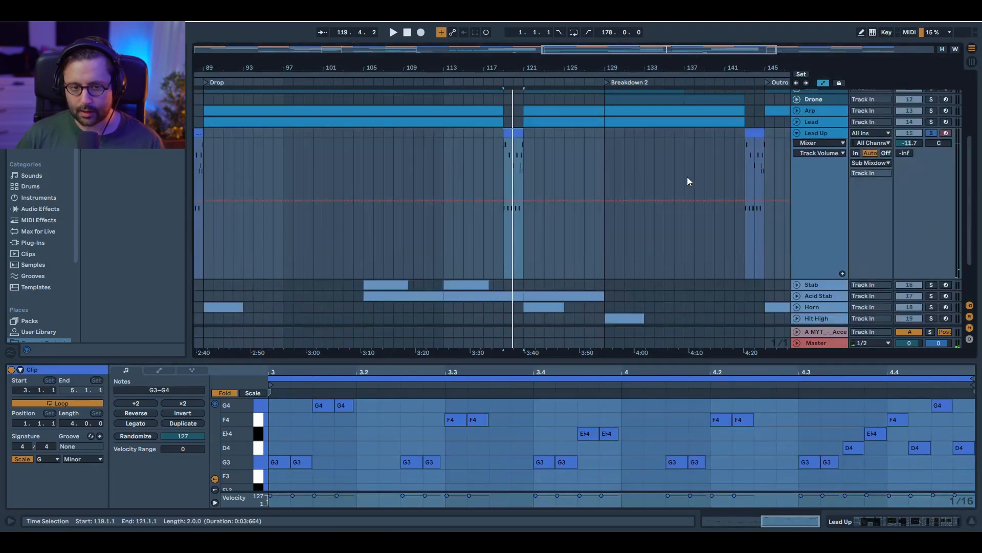
scroll(632, 205, up, 2)
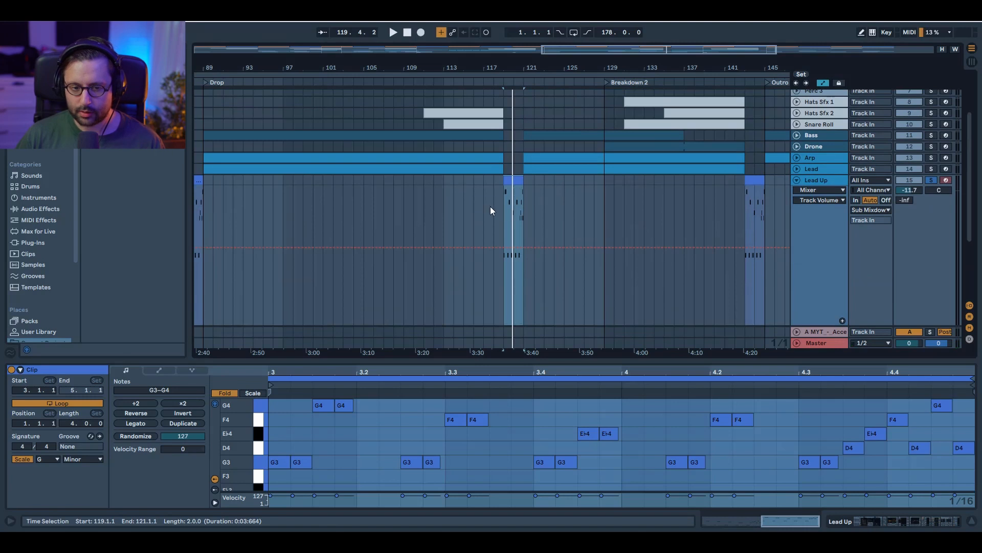
click(491, 207)
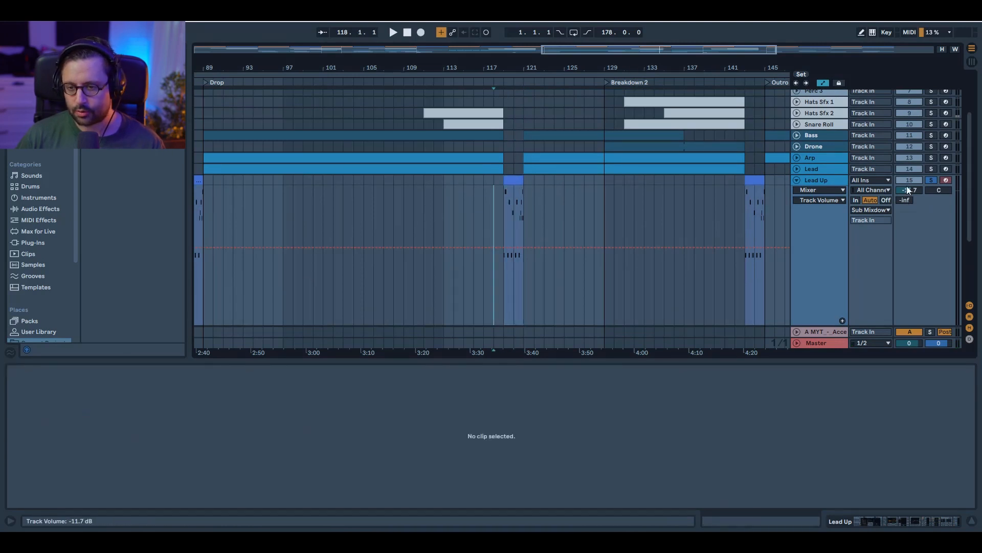
click(797, 180)
drag(634, 49, 634, 21)
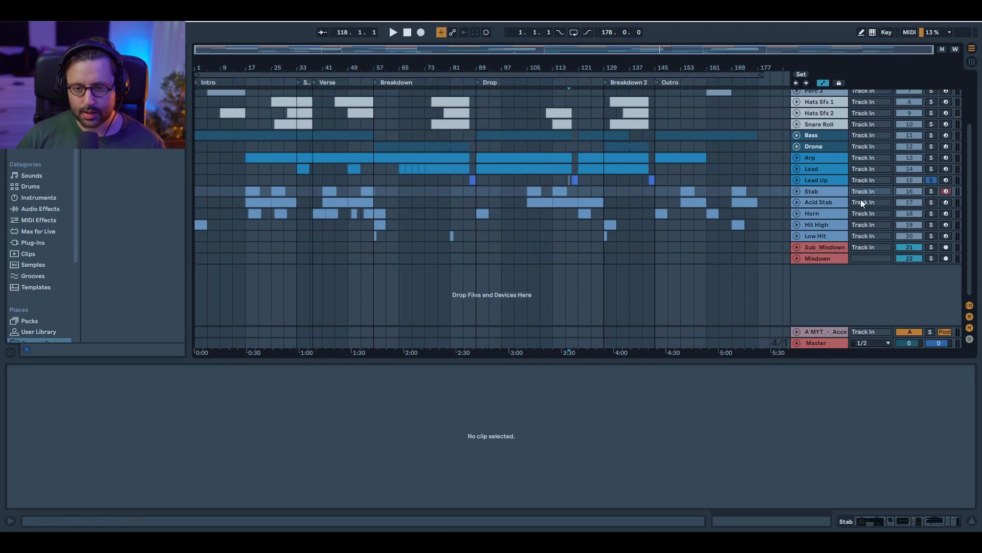
Unfold the Stab track, audition its first clip from bar 17 in solo, and take the track out of solo.
click(927, 191)
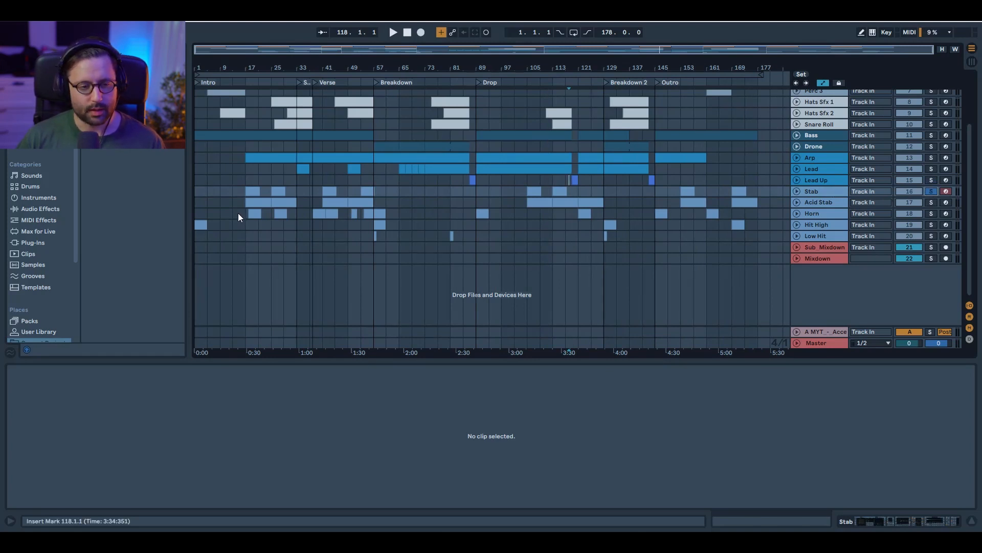
key(u)
drag(255, 50, 256, 61)
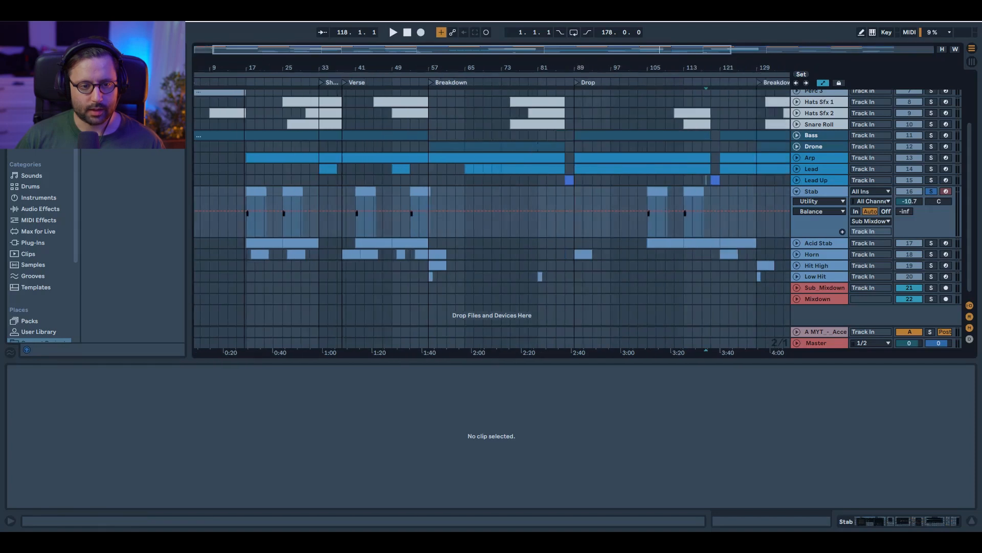
click(294, 190)
key(space)
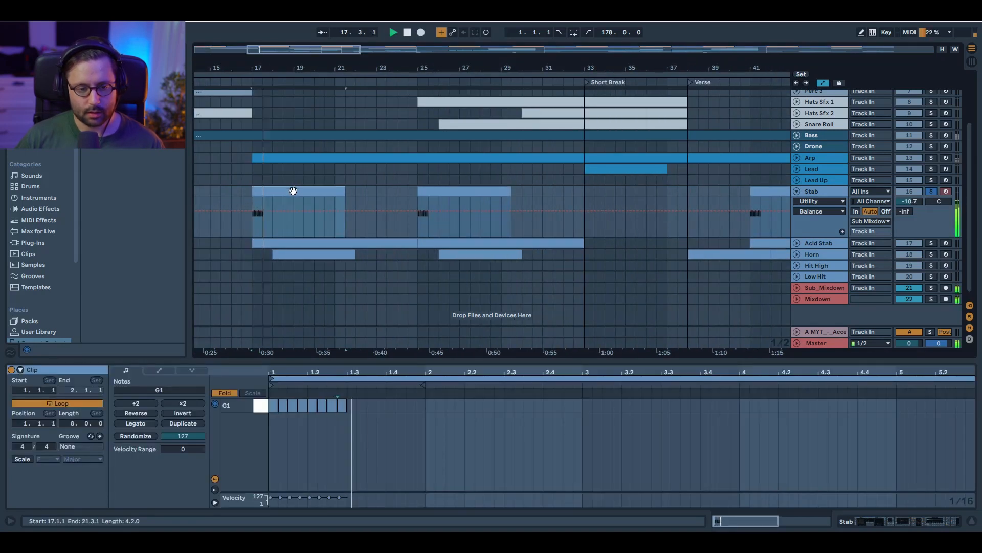
click(931, 191)
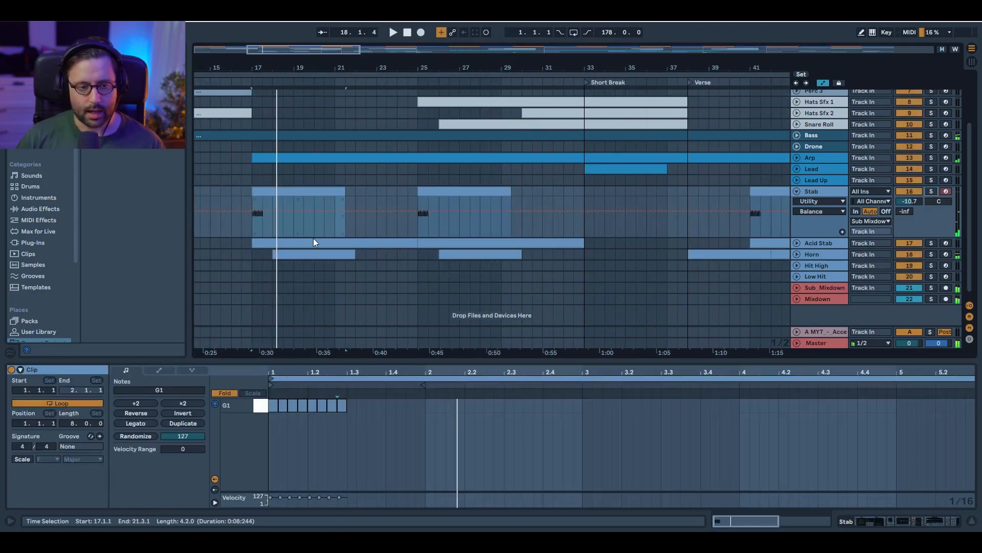
Unfold the Hats track and display the notes of its MIDI clip spanning bars 17 to 25.
drag(321, 49, 305, 37)
scroll(385, 198, up, 3)
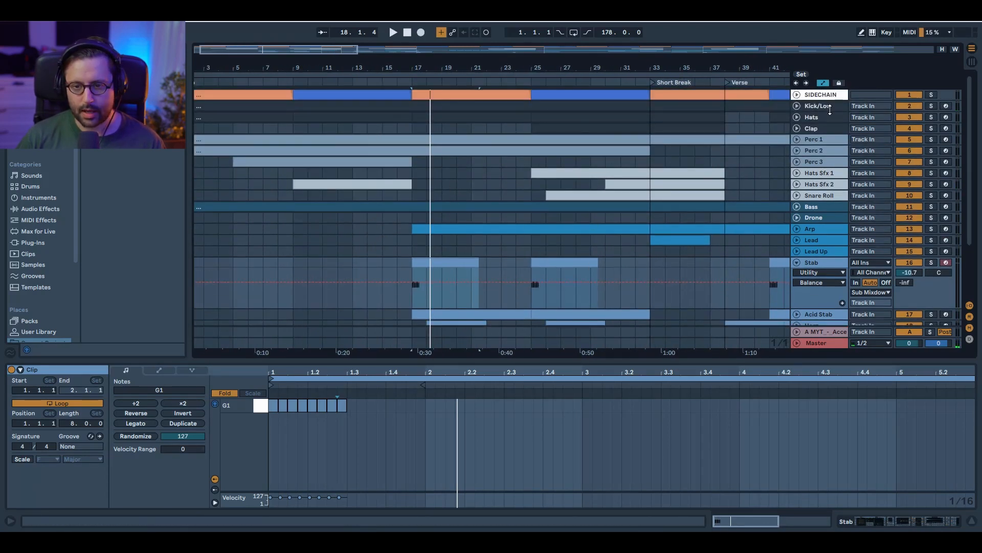
click(797, 117)
click(423, 113)
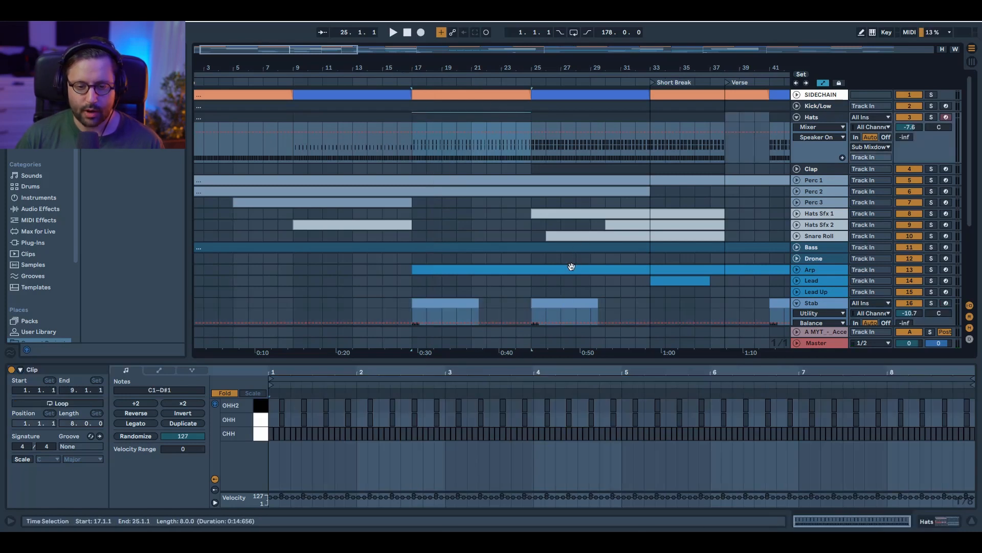
Display the notes of the Stab clip at bar 25 and audition it in solo.
click(566, 301)
scroll(567, 301, down, 5)
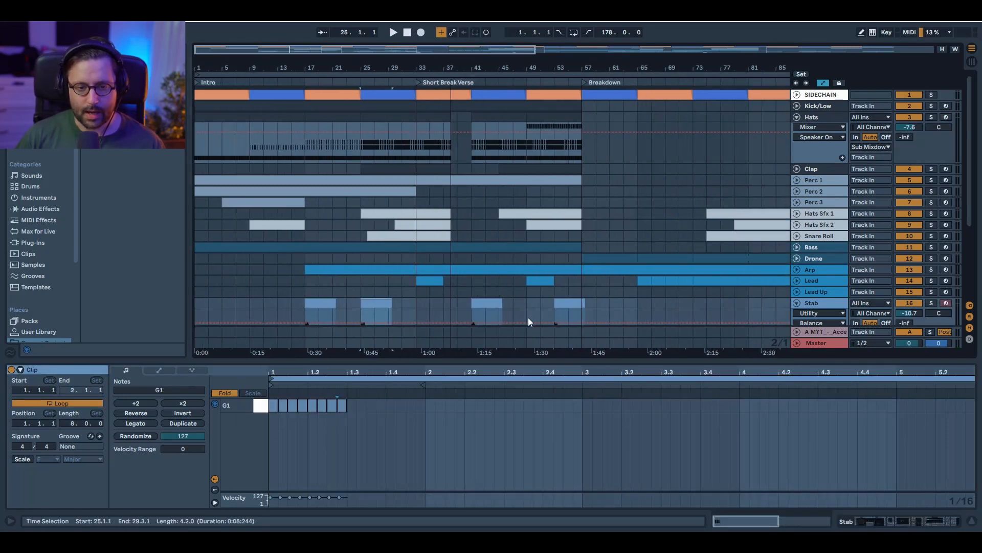
scroll(563, 304, down, 4)
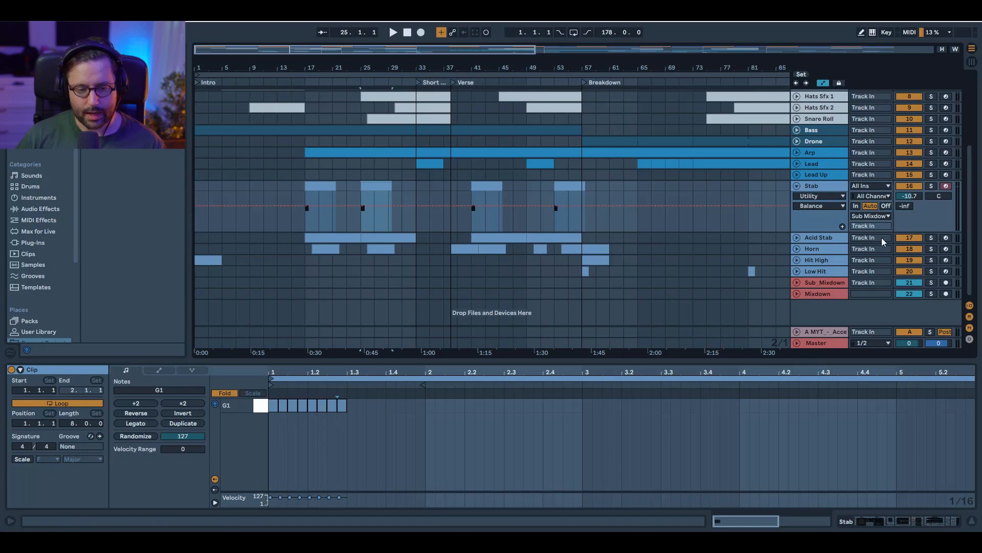
click(932, 187)
key(space)
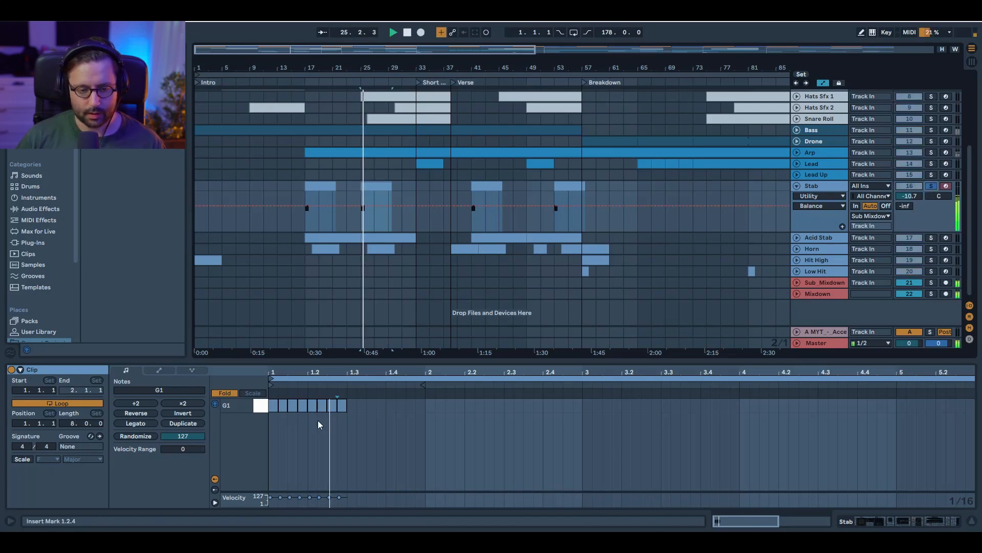
Display the Stab track's device chain and examine both oscillators of its Wavetable.
key(shift+Tab)
drag(881, 519, 956, 519)
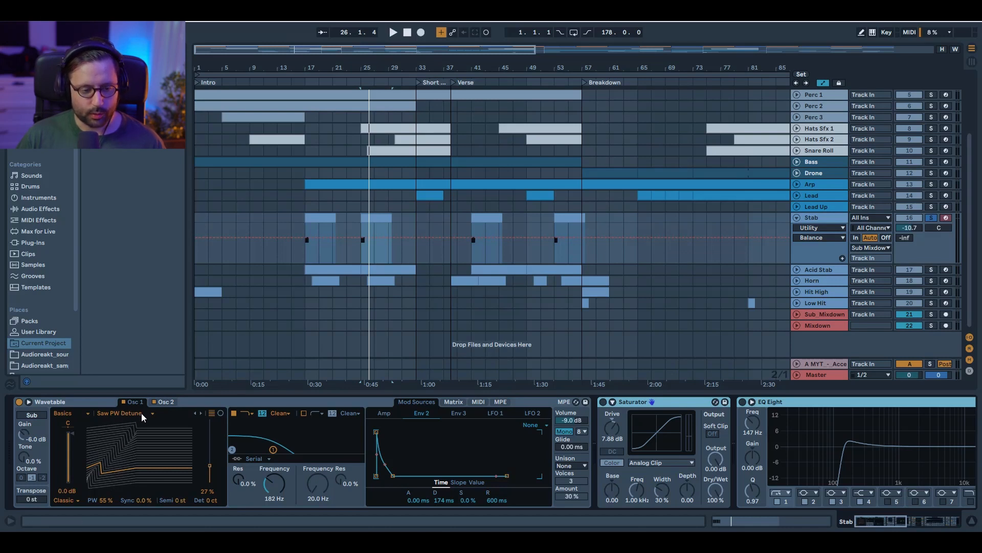
click(161, 402)
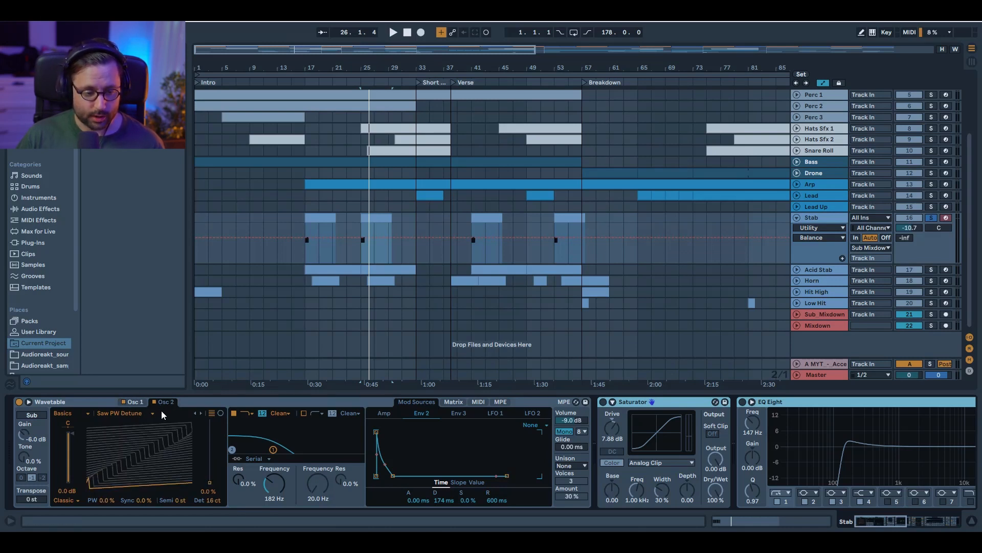
click(144, 403)
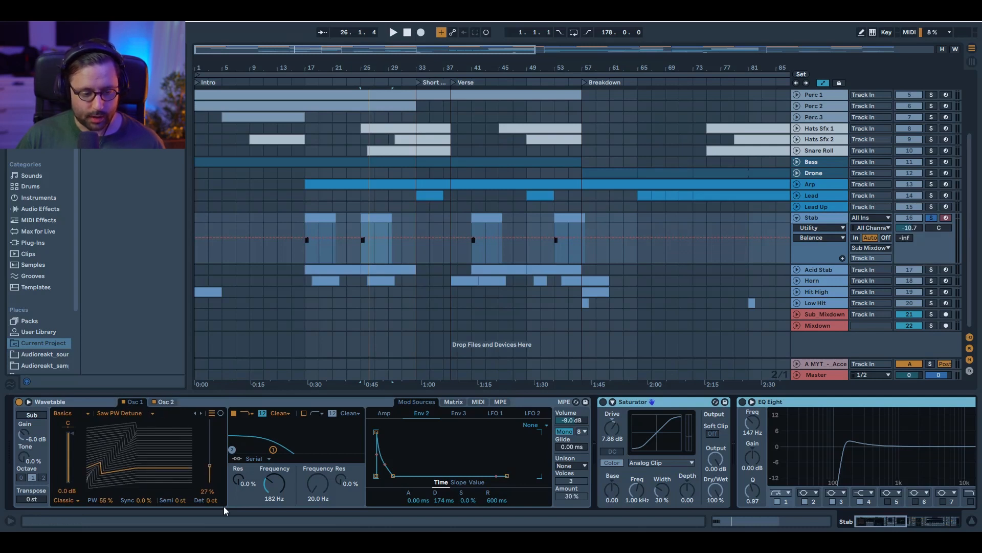
Audition the stab while examining the Osc 2 detune and the Osc 1 pulse width in Wavetable.
key(space)
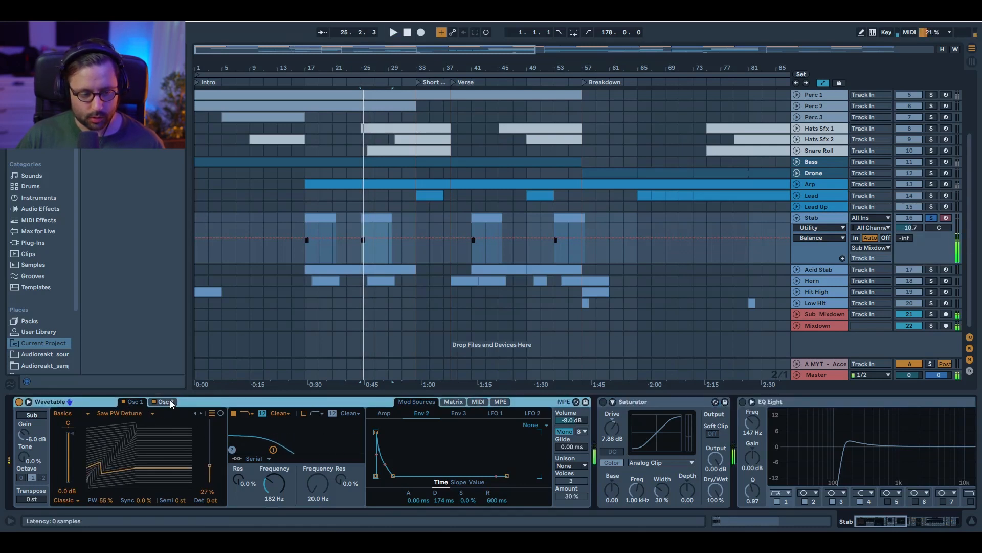
click(170, 401)
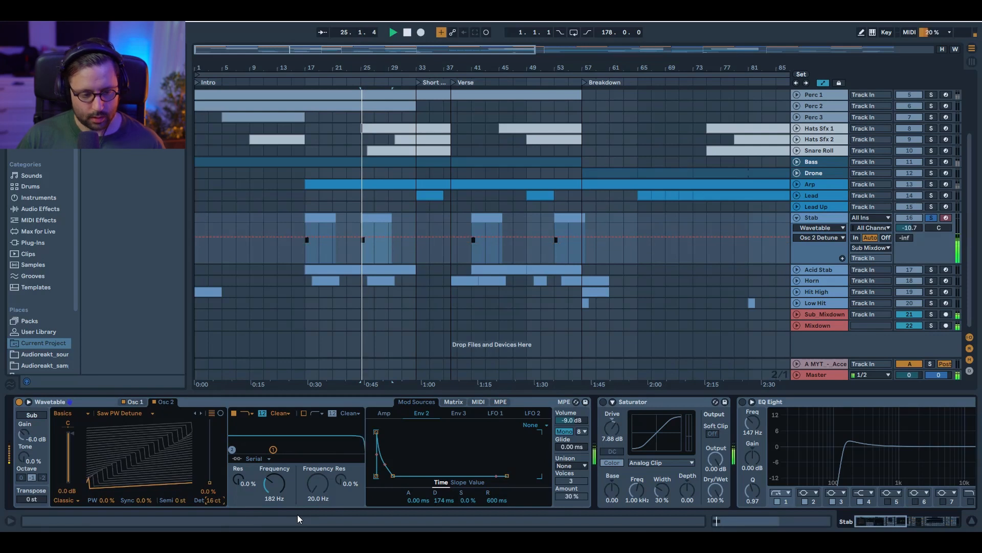
key(space)
click(137, 402)
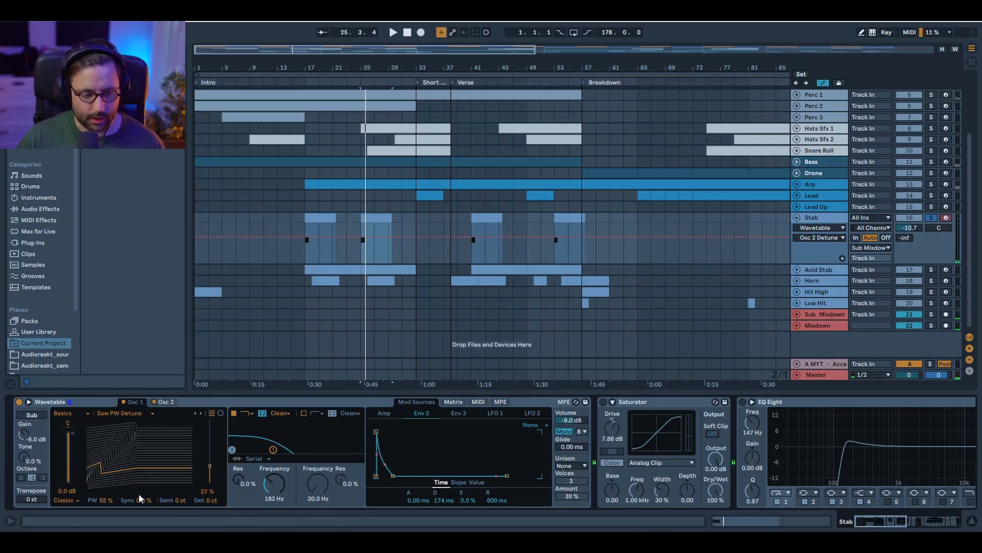
click(103, 501)
key(space)
key(space)
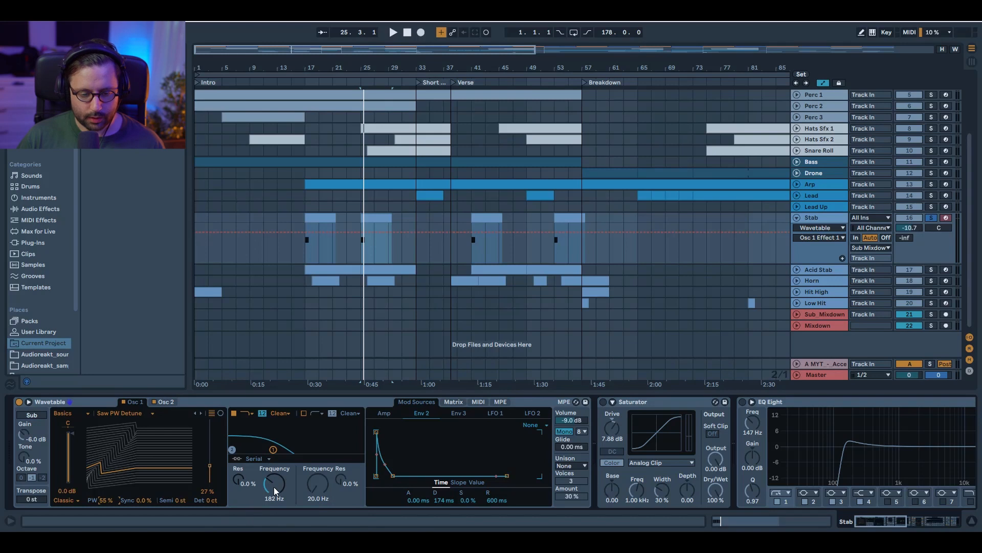
Examine Wavetable's modulation matrix and the Amp and Env 2 envelope settings.
click(458, 401)
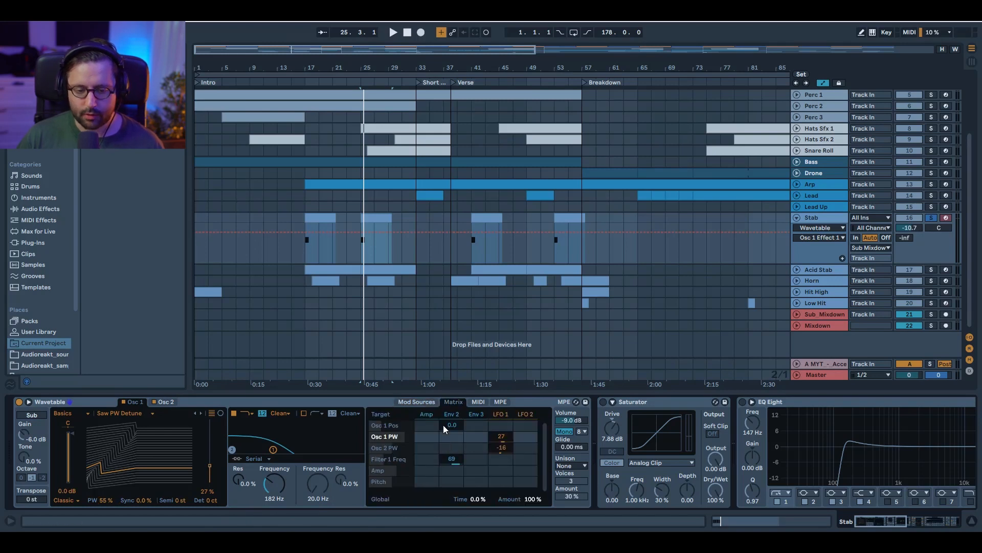
click(449, 415)
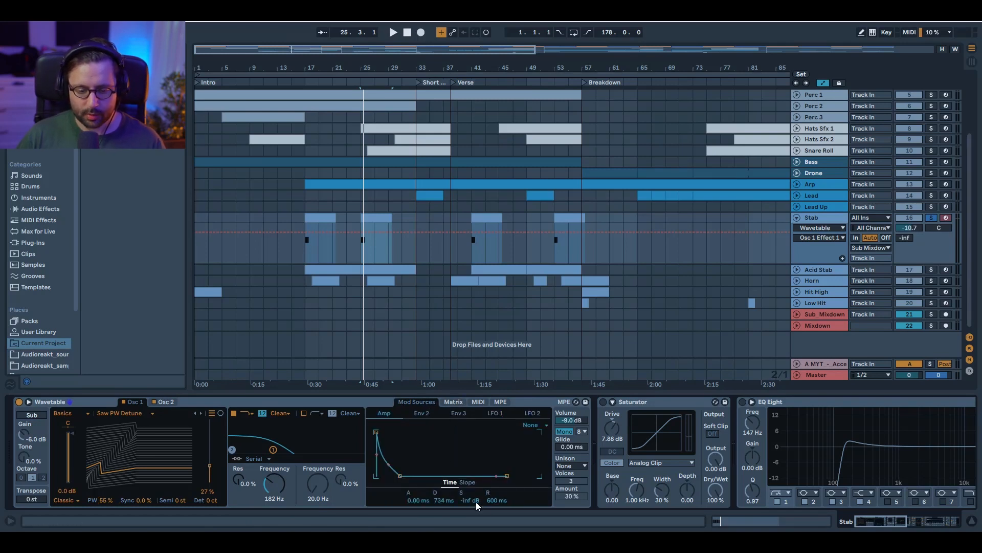
click(416, 415)
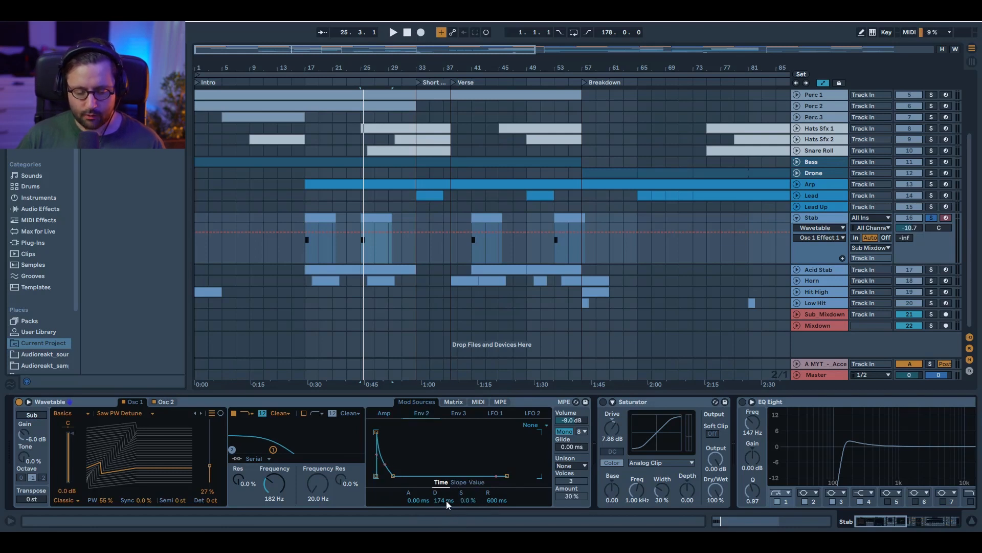
Try an Env 2 decay of 683 ms while playing the stab, undo it, and audition the stab again.
key(space)
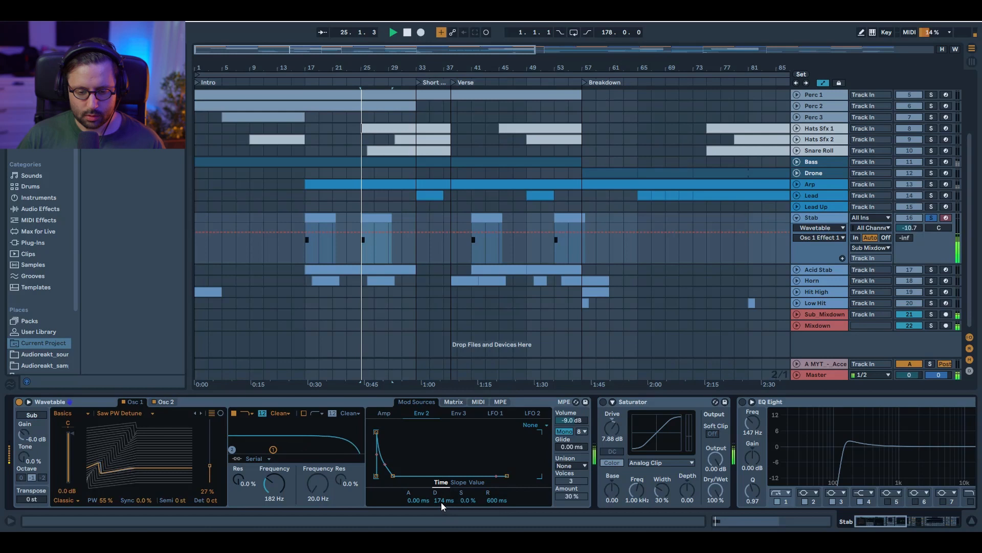
mouse_move(441, 501)
mouse_down()
mouse_move(441, 491)
mouse_move(441, 516)
mouse_up()
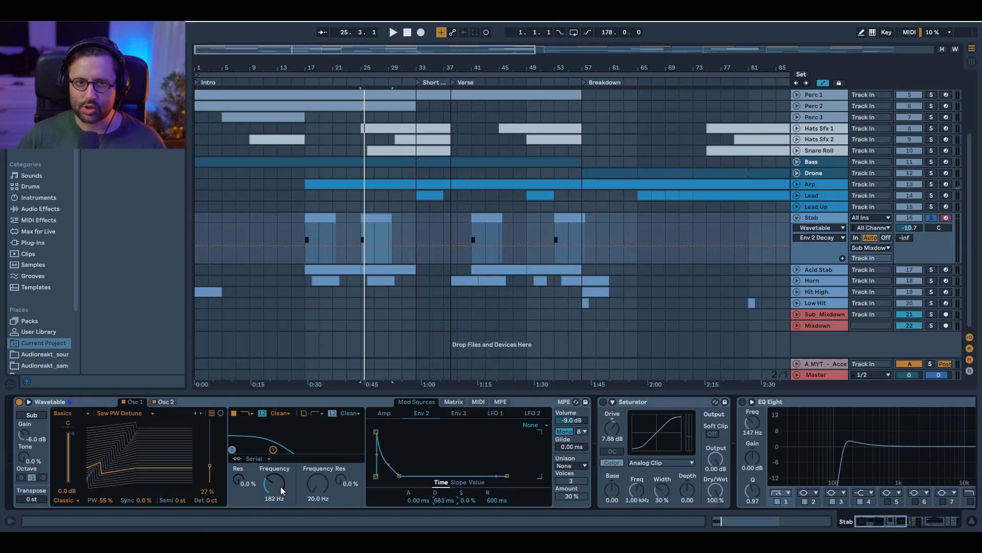
key(ctrl+z)
key(ctrl+z)
key(space)
key(space)
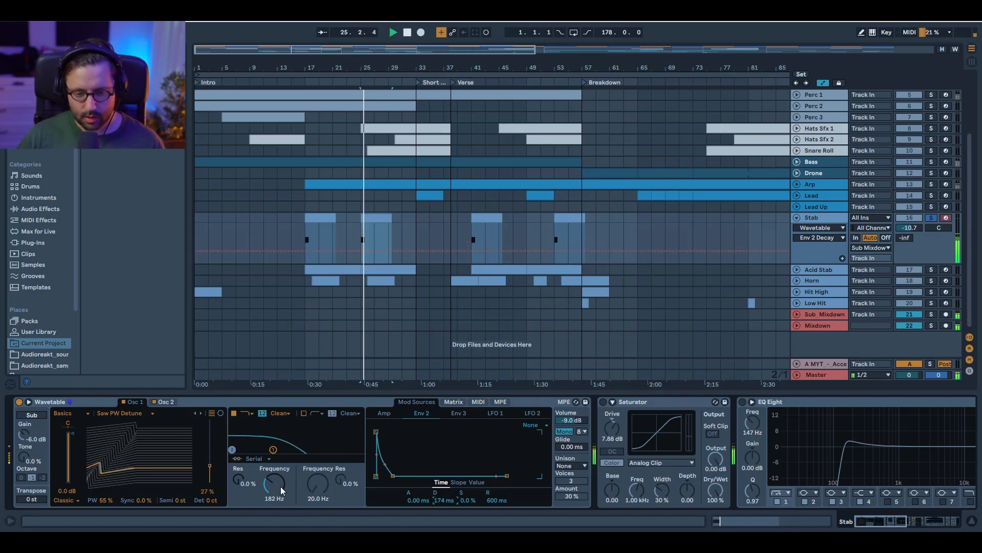
Examine the LFO 1 routing in the modulation matrix and its settings, including Amount, while auditioning the stab.
click(453, 402)
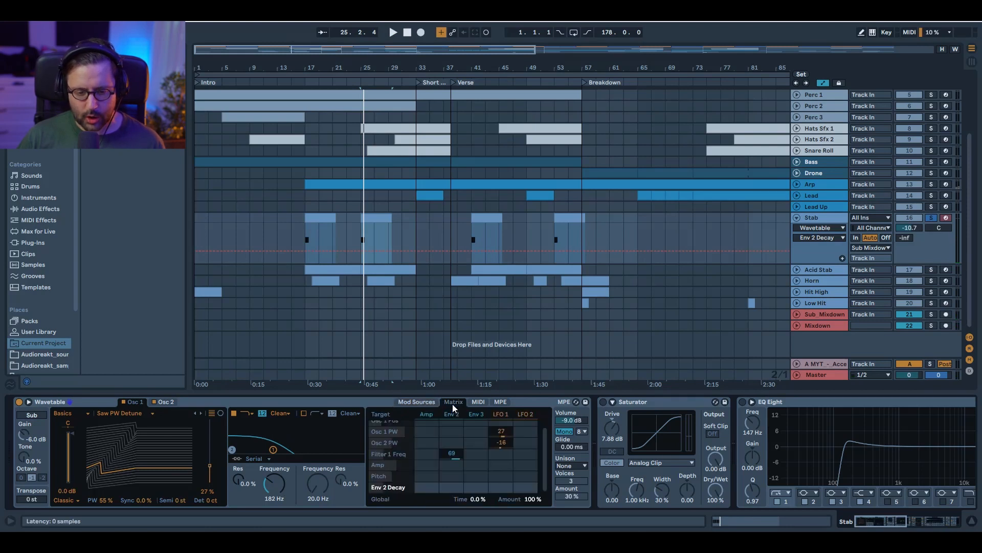
click(501, 414)
key(space)
click(440, 500)
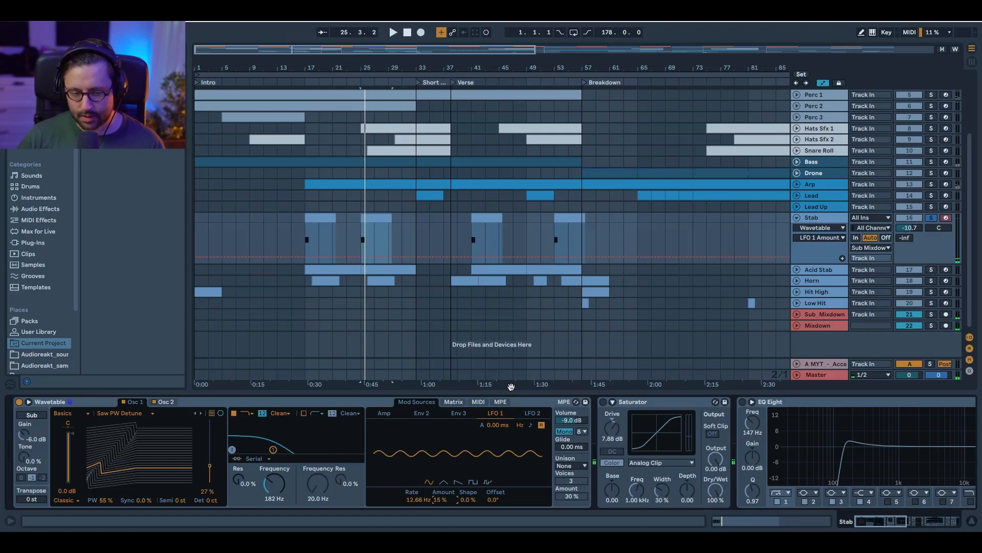
Enable the Saturator on the Stab track and audition the saturated sound.
click(675, 422)
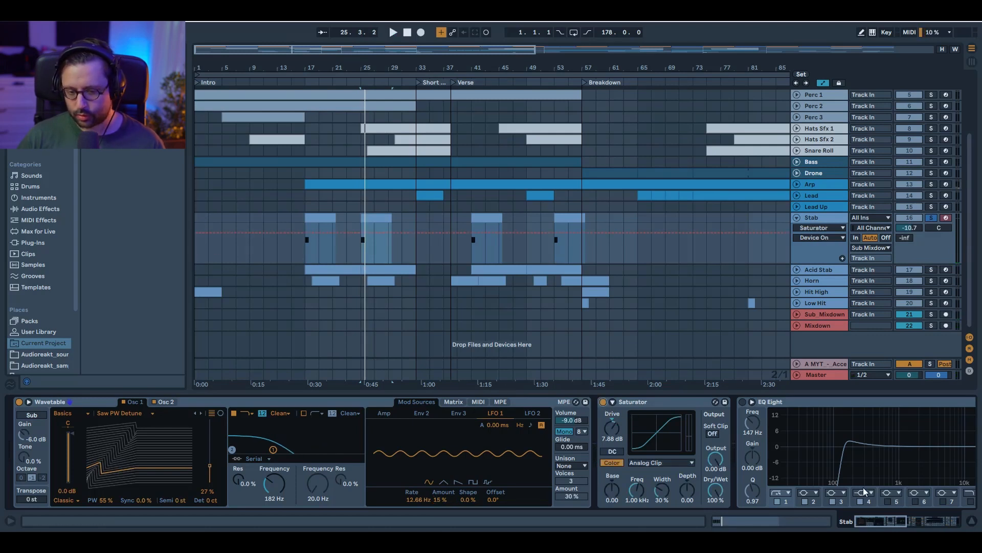
drag(896, 519, 915, 521)
key(space)
key(space)
Enable the Stab track's EQ Eight and compare the sound with its first filter band off and on.
click(402, 402)
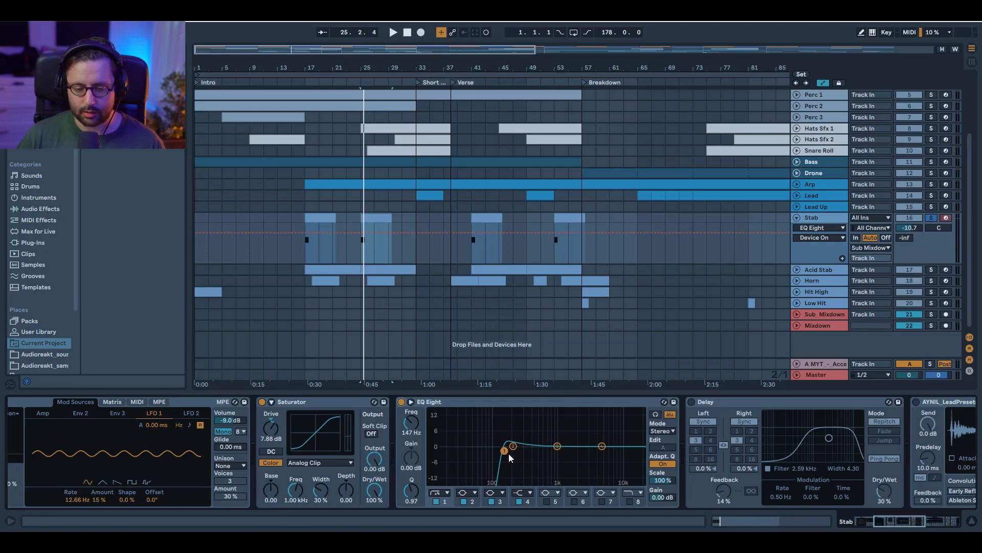
key(space)
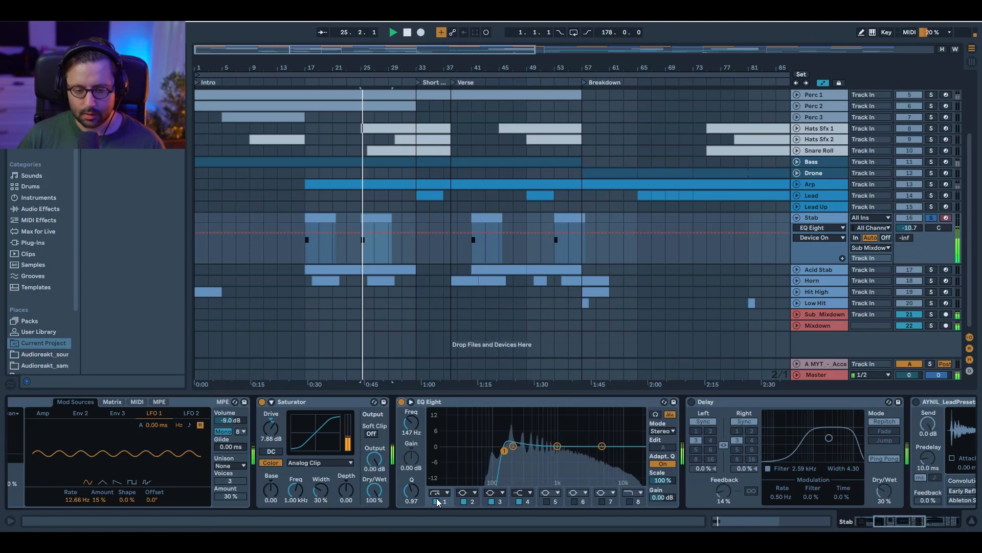
click(437, 501)
click(438, 502)
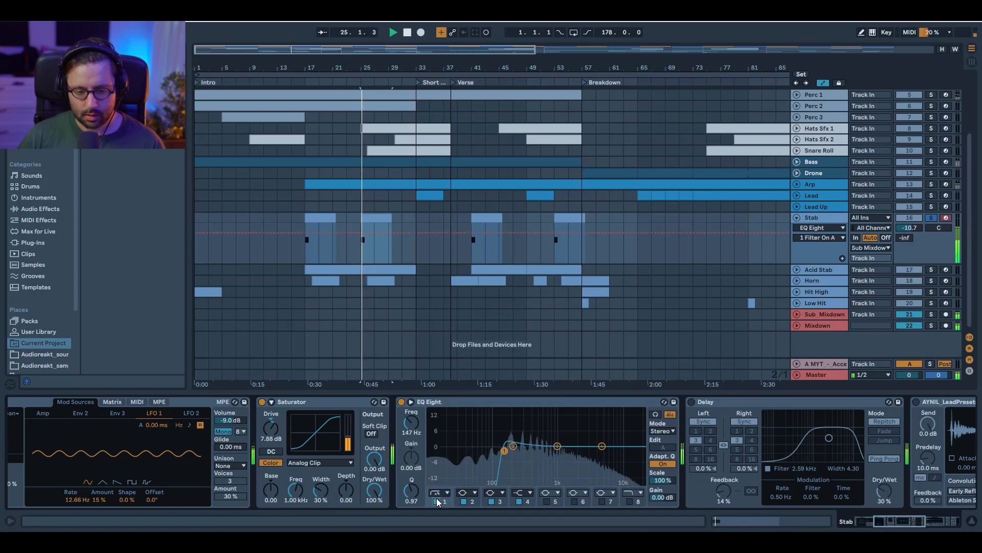
key(space)
Enable the Delay on the Stab track and audition the delayed stab.
click(693, 402)
key(space)
drag(899, 522, 928, 523)
key(space)
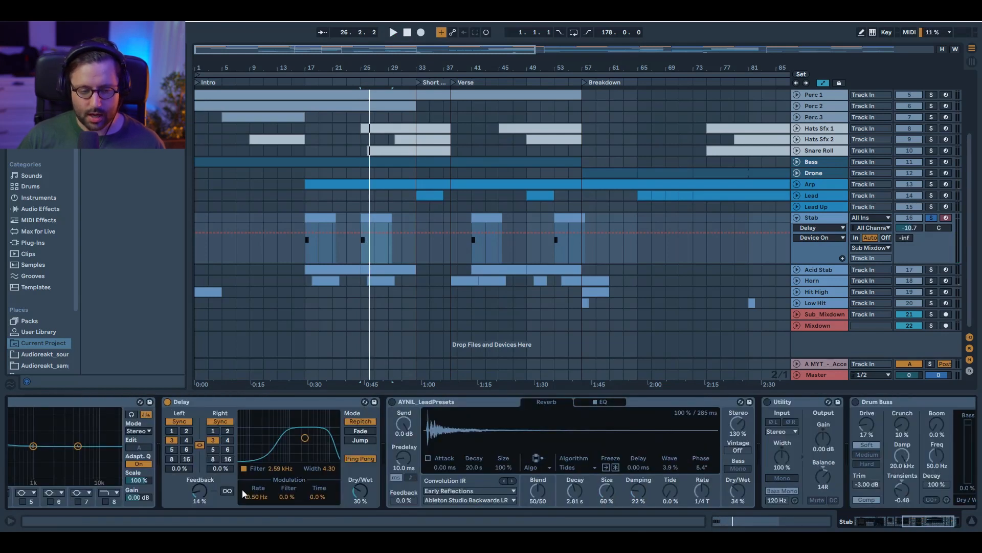
key(space)
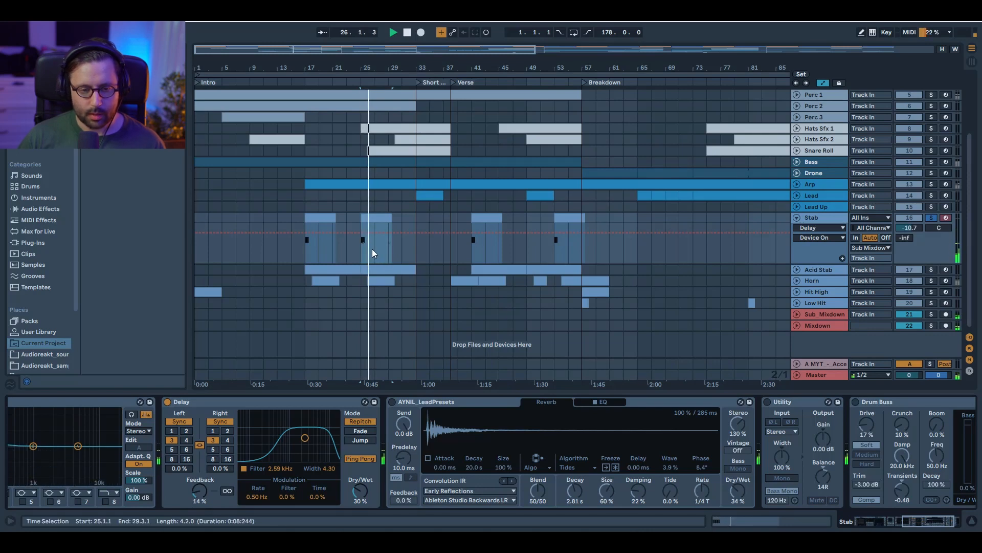
key(space)
Enable the AYNIL_LeadPresets reverb and the Utility on the Stab track while auditioning the stab.
click(393, 408)
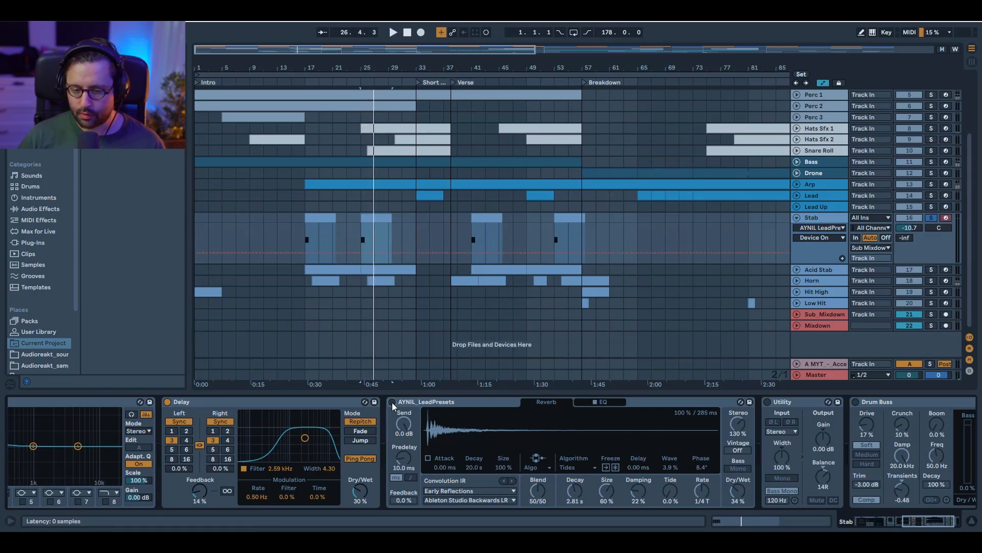
key(space)
click(955, 523)
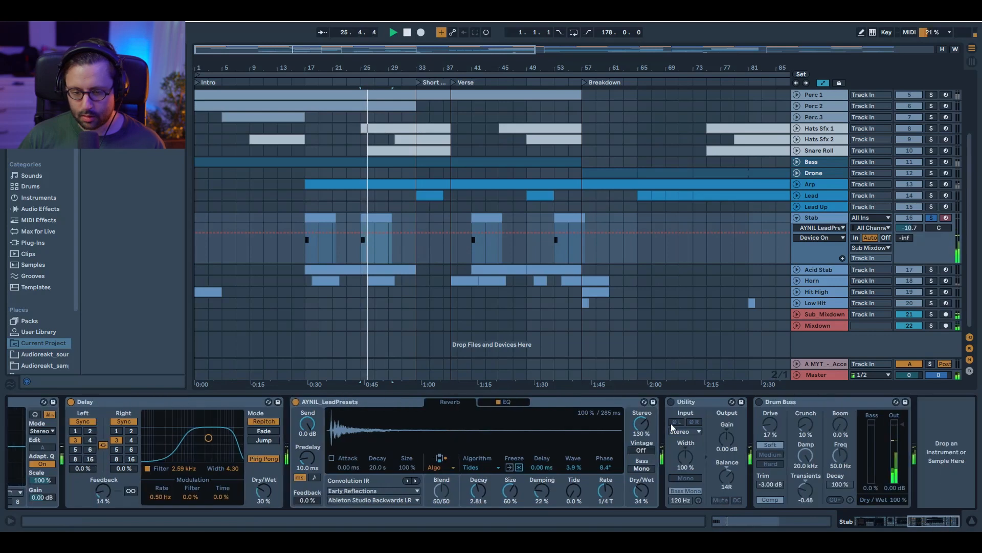
click(672, 402)
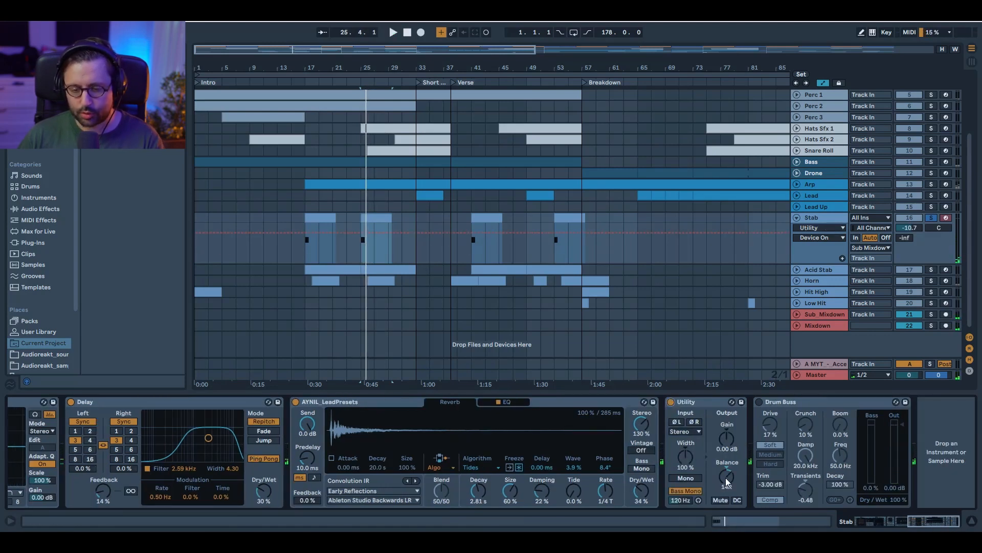
Enable Drum Buss on the Stab track and compare the stab with the effect off and on.
click(760, 402)
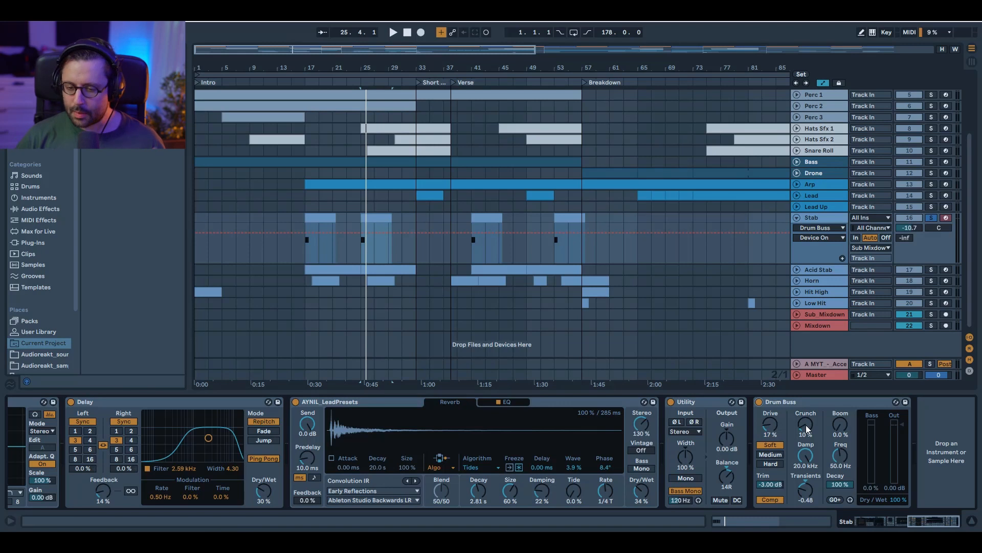
key(space)
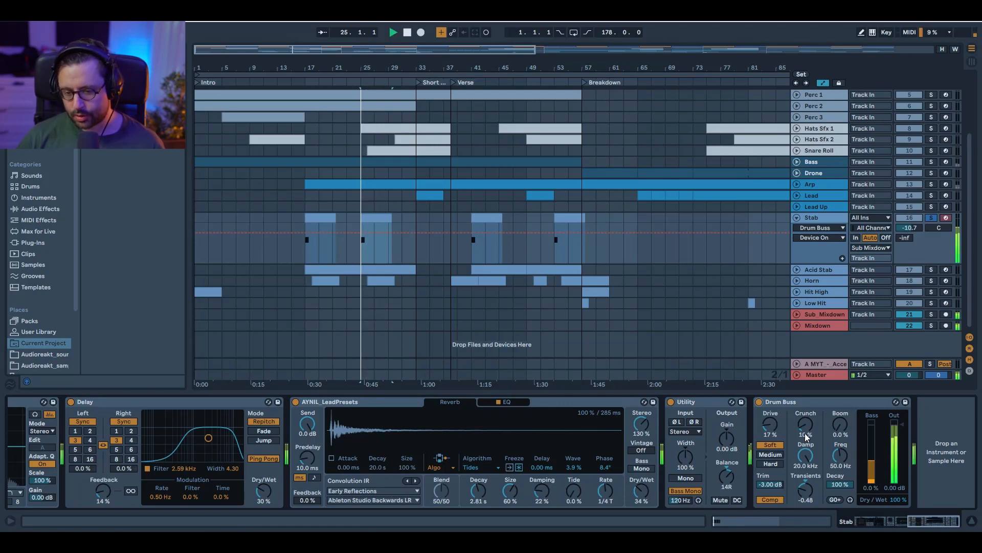
click(759, 401)
key(space)
click(758, 401)
key(space)
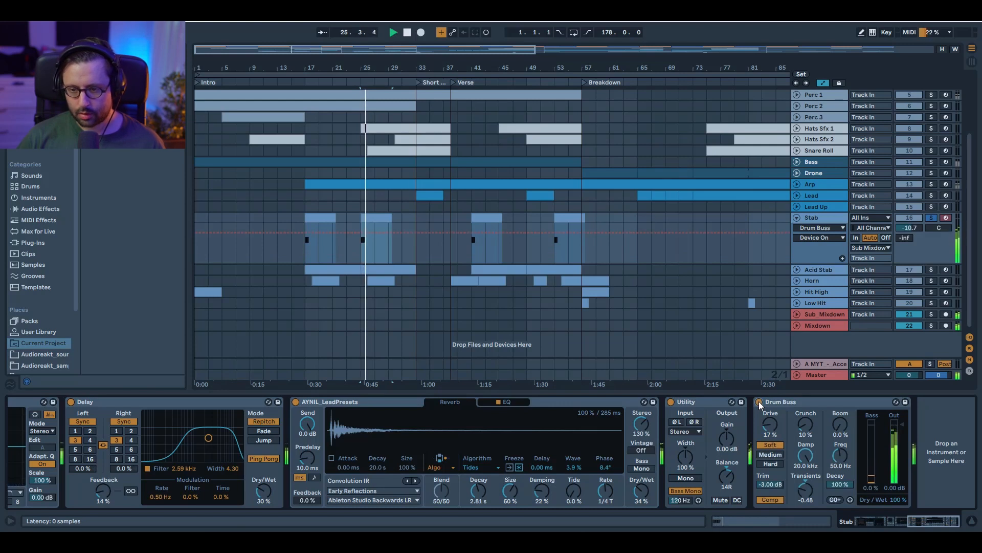
Unsolo and collapse the Stab track, and unfold and solo the Acid Stab track.
click(931, 218)
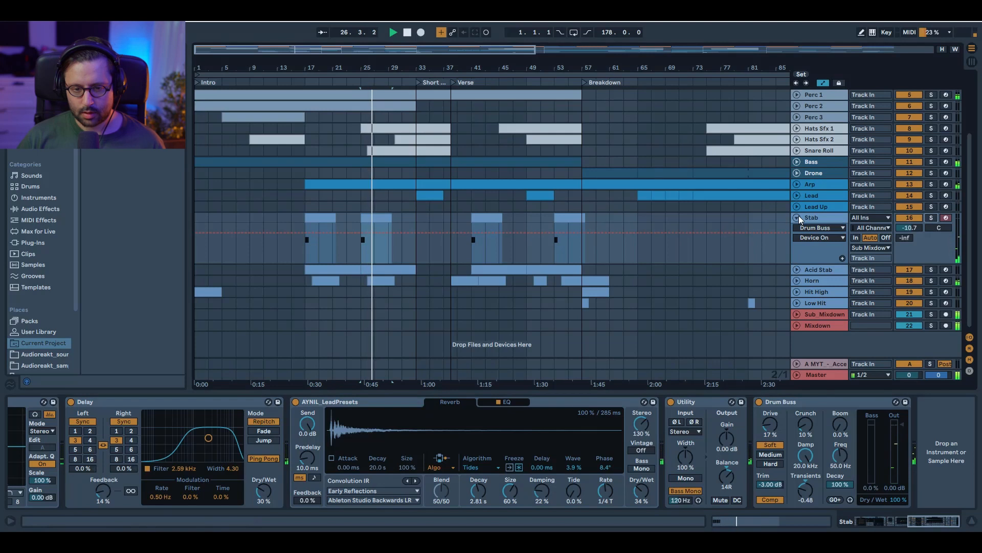
click(796, 218)
click(797, 229)
click(931, 229)
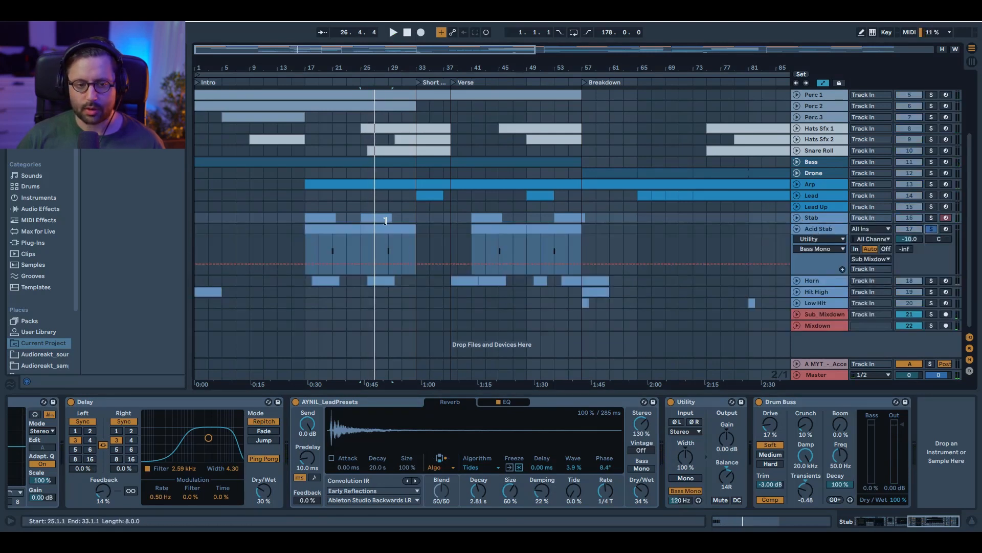
Audition the Acid Stab clip from just before its notes at bar 21.
drag(452, 63, 704, 113)
click(499, 245)
click(490, 248)
key(space)
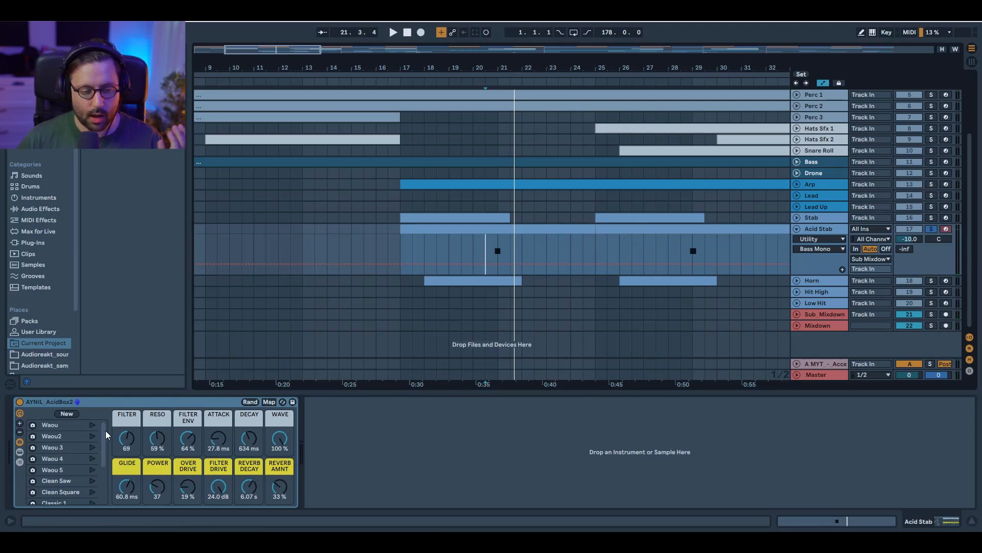
Reveal the devices inside the AYNIL_AcidBox2 rack, expand its Wavetable, and set the rack's ATTACK macro to 0 ms.
click(19, 451)
double_click(308, 434)
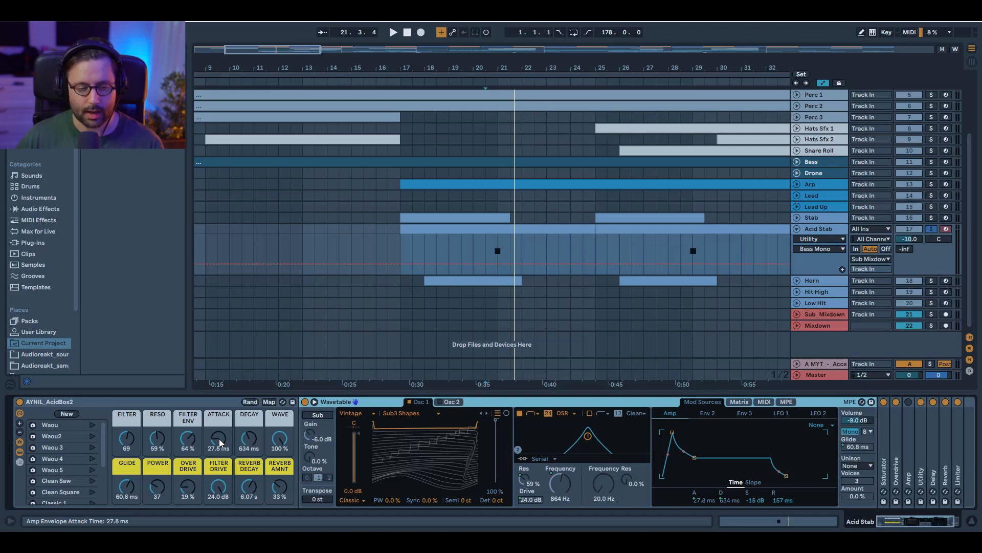
drag(219, 438, 219, 461)
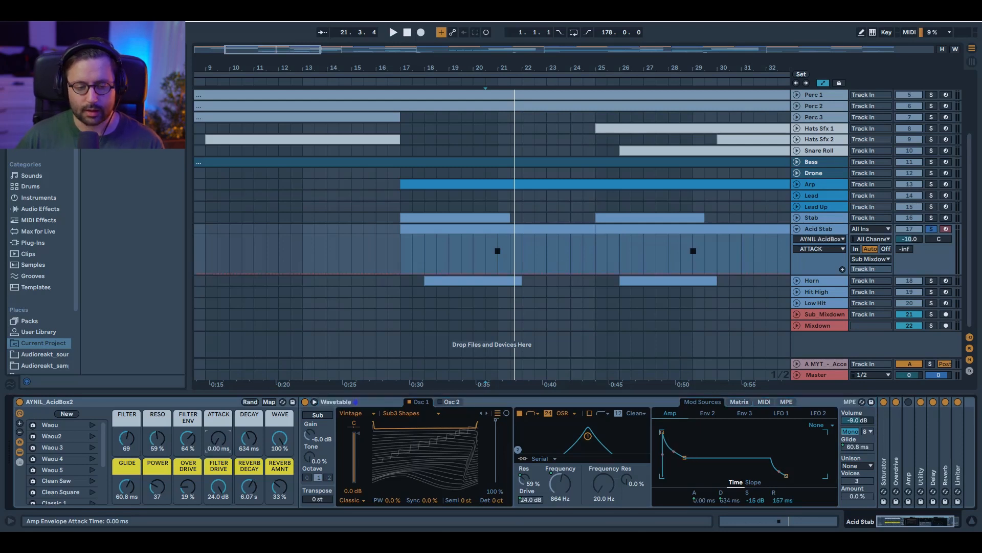
Audition the Acid Stab from bar 20.3 with the 0 ms attack and again with the rack's ATTACK restored to 27.8 ms.
click(486, 257)
key(space)
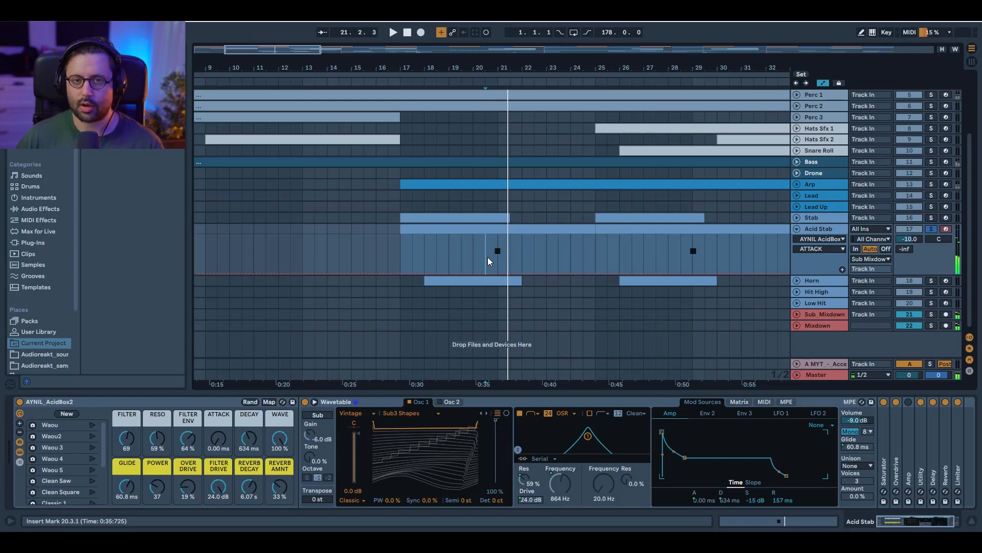
key(space)
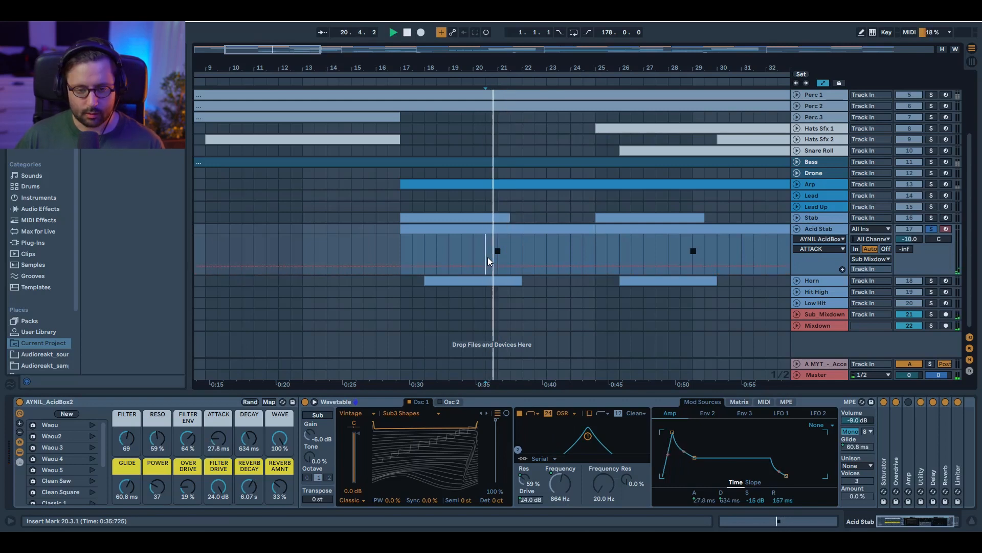
key(space)
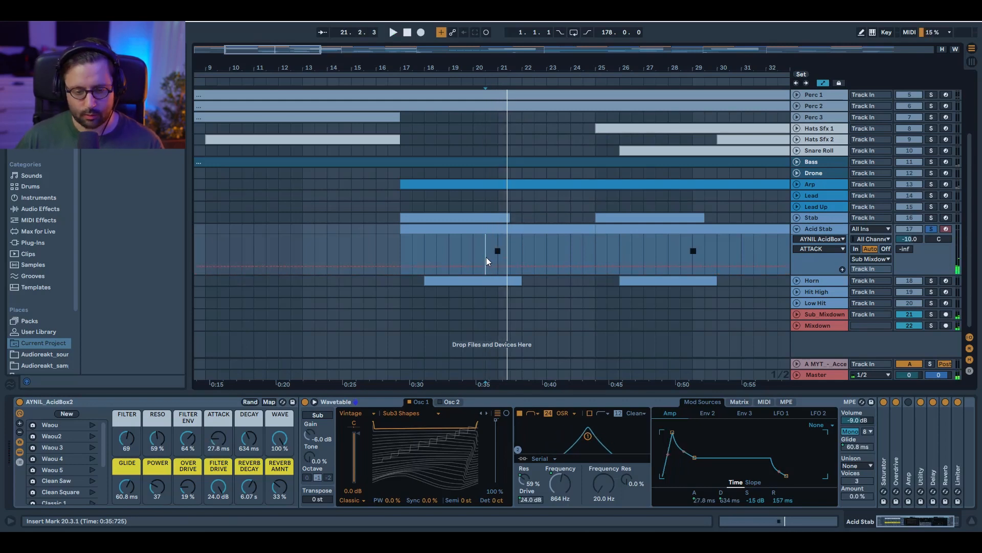
Hide the devices and the macro variations list of the AYNIL_AcidBox2 rack.
click(357, 402)
key(Delete)
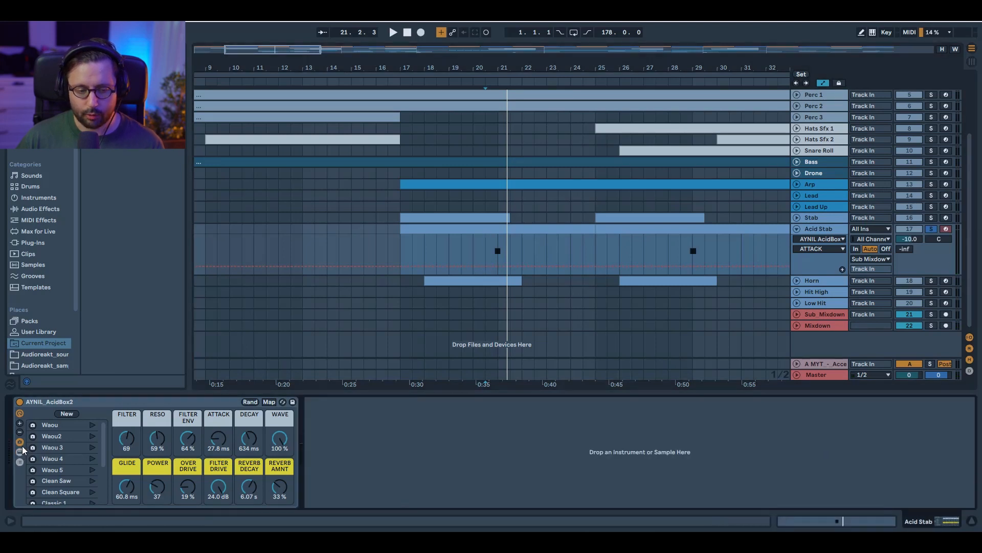
click(20, 443)
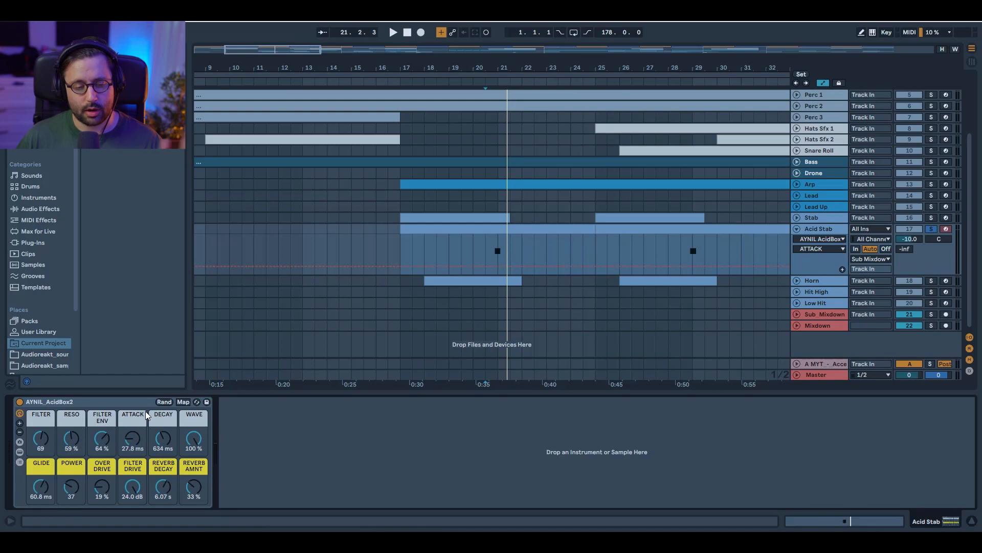
Unfold and solo the Horn track and audition its clips at bar 18 and at bar 38 in the Verse.
click(465, 281)
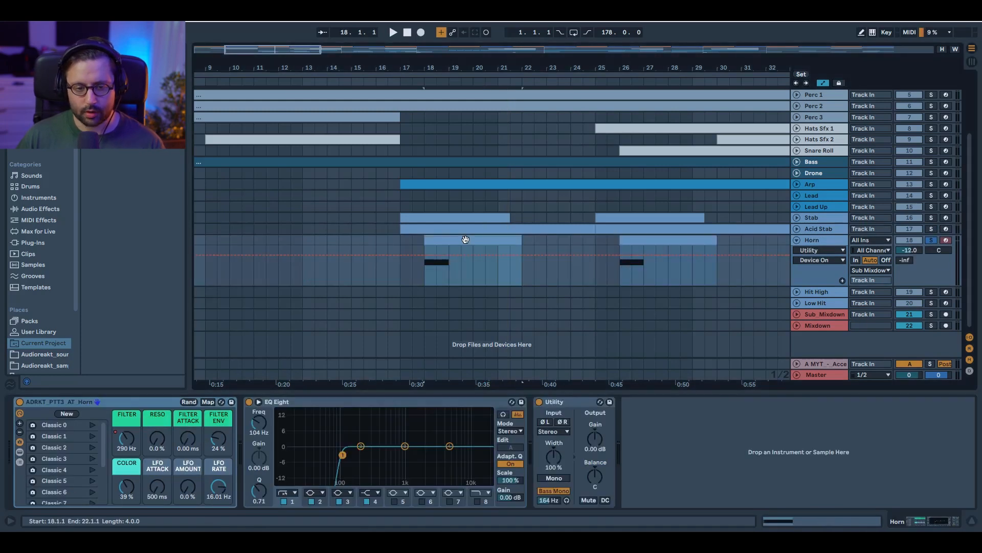
key(space)
drag(303, 51, 396, 38)
key(space)
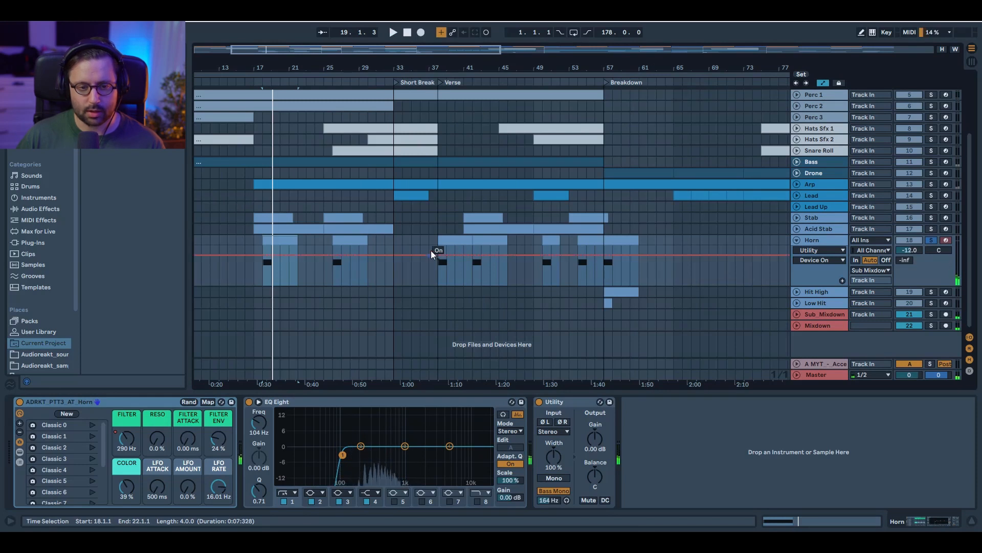
click(445, 241)
key(space)
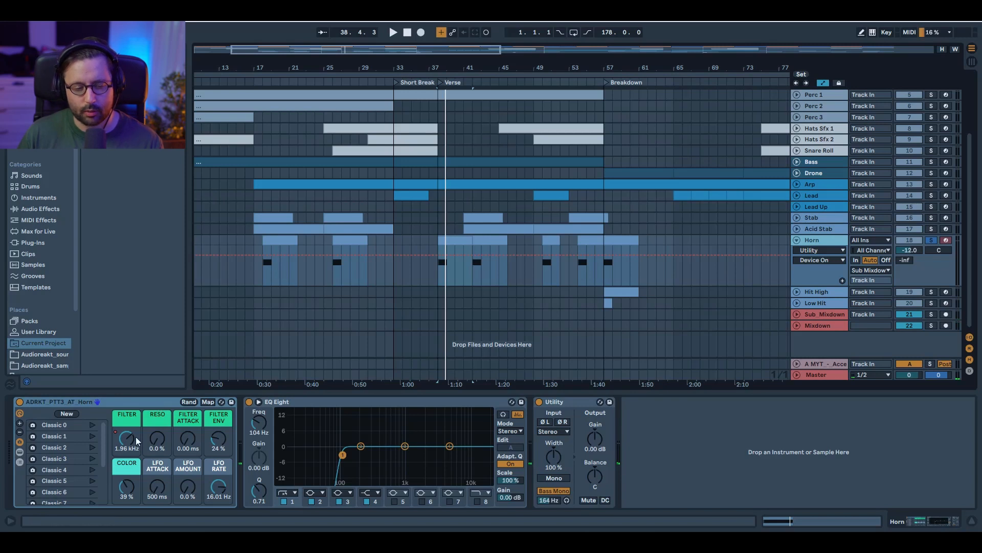
Reveal the devices inside the ADRKT_PTT3_AT_Horn rack, examine its expanded Wavetable settings, and hide the devices again.
click(18, 453)
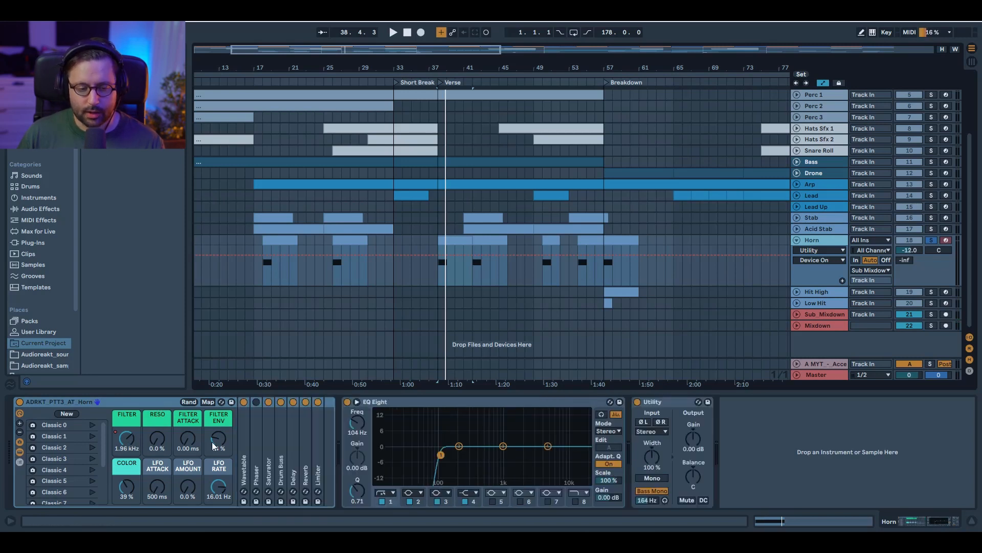
click(243, 451)
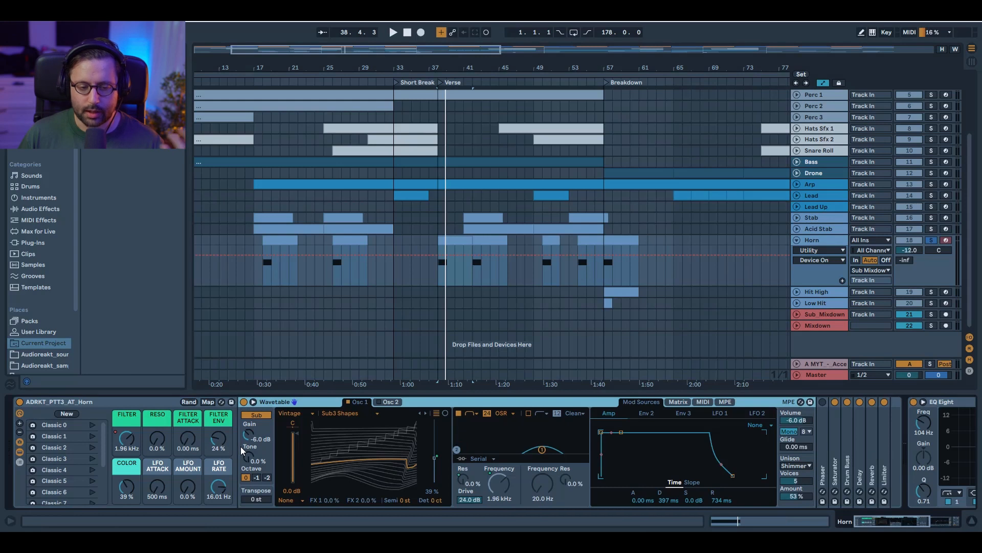
click(127, 410)
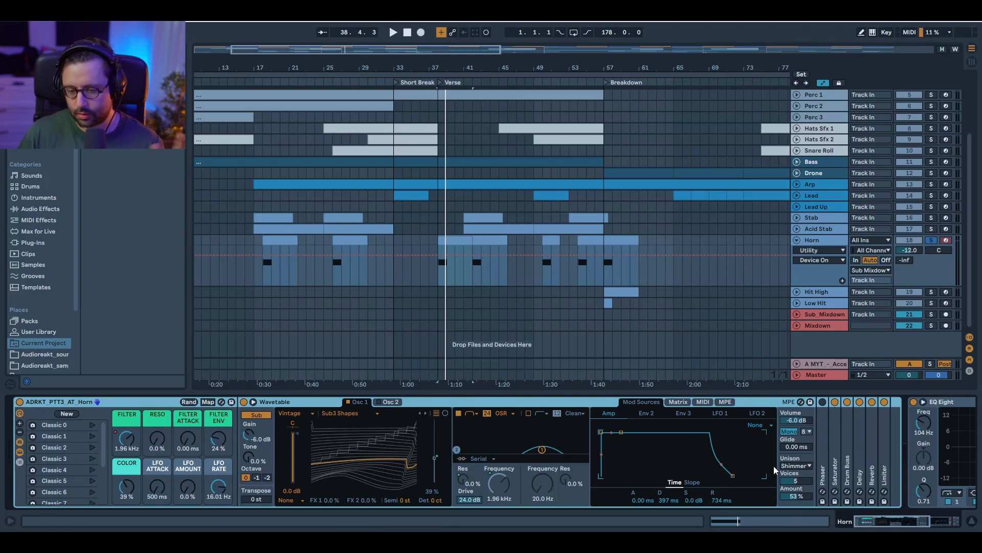
double_click(307, 404)
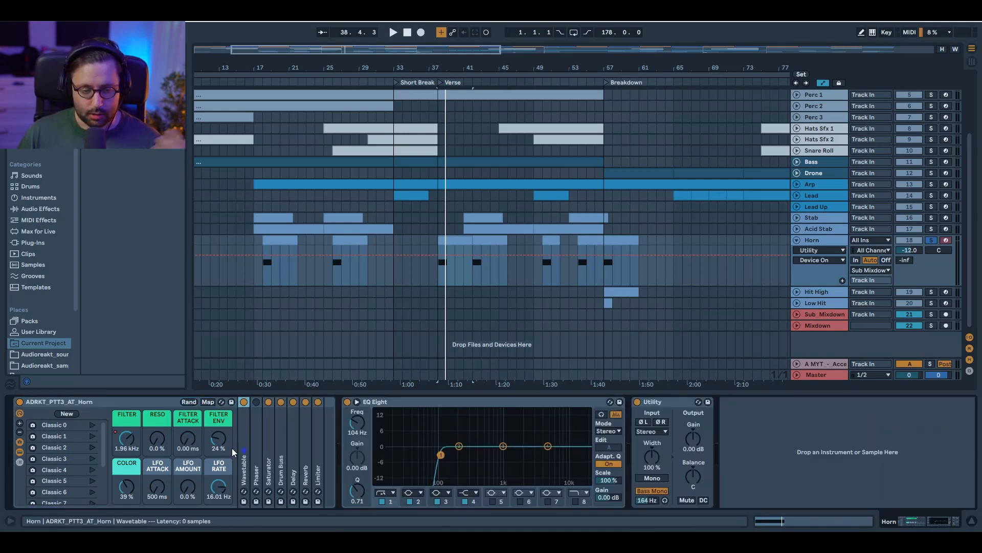
click(20, 452)
Unsolo the Horn and play the full mix from bar 37 to compare the Verse entry with the Horn on and muted.
scroll(515, 266, up, 3)
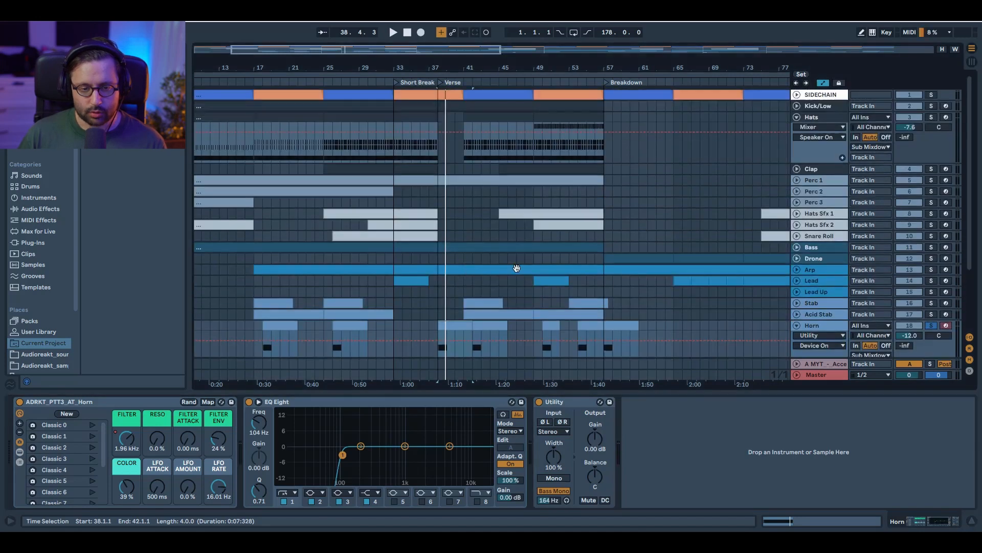
scroll(520, 268, down, 3)
click(459, 292)
click(429, 301)
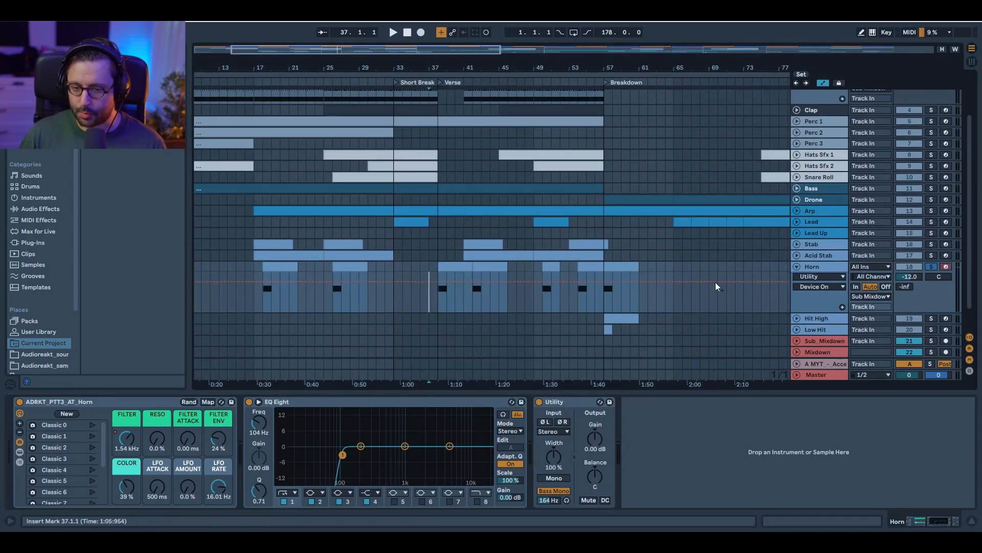
click(932, 267)
key(space)
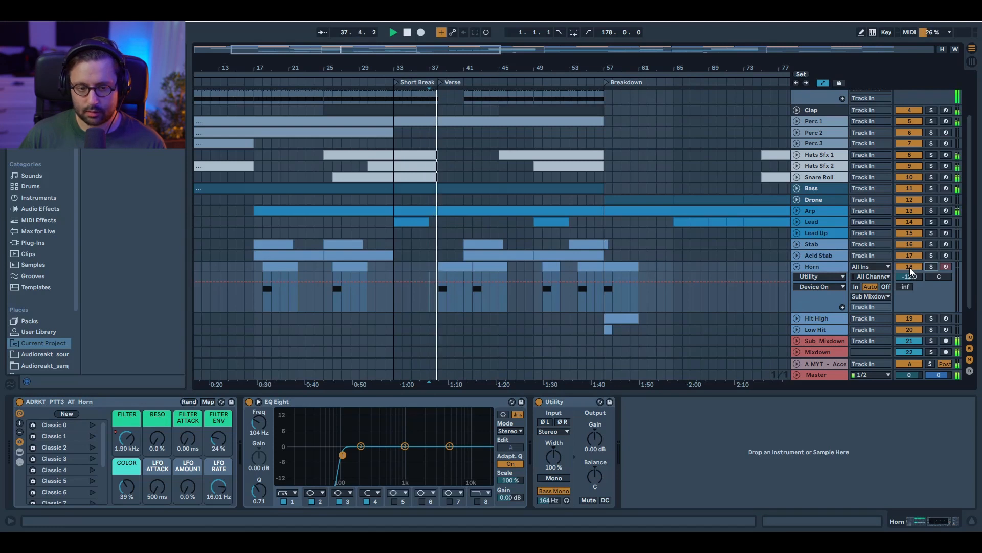
click(909, 267)
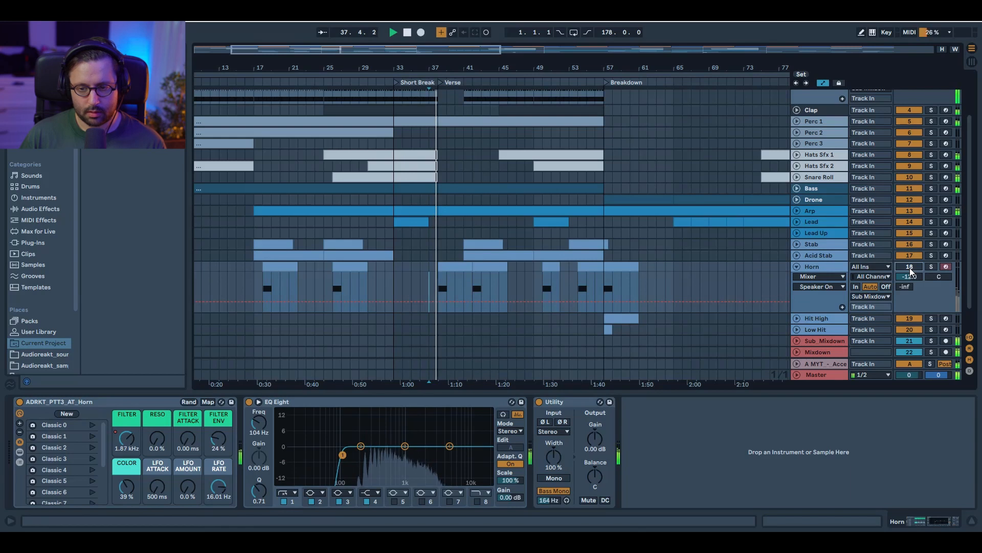
key(space)
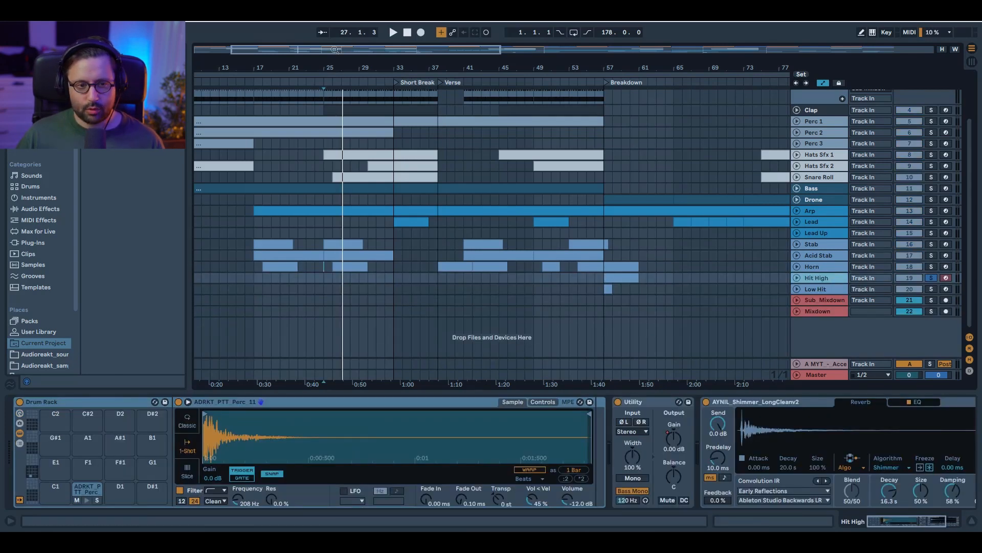
Audition the soloed Hit High clip at bar 57, locate its percussion sample in the browser, and examine its shimmer reverb settings.
drag(334, 50, 417, 35)
click(432, 276)
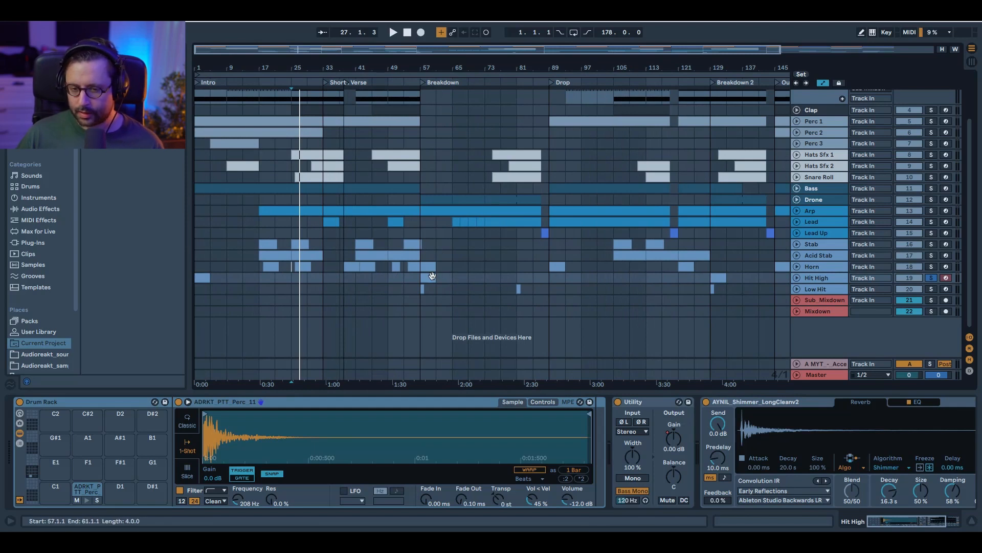
key(space)
key(space)
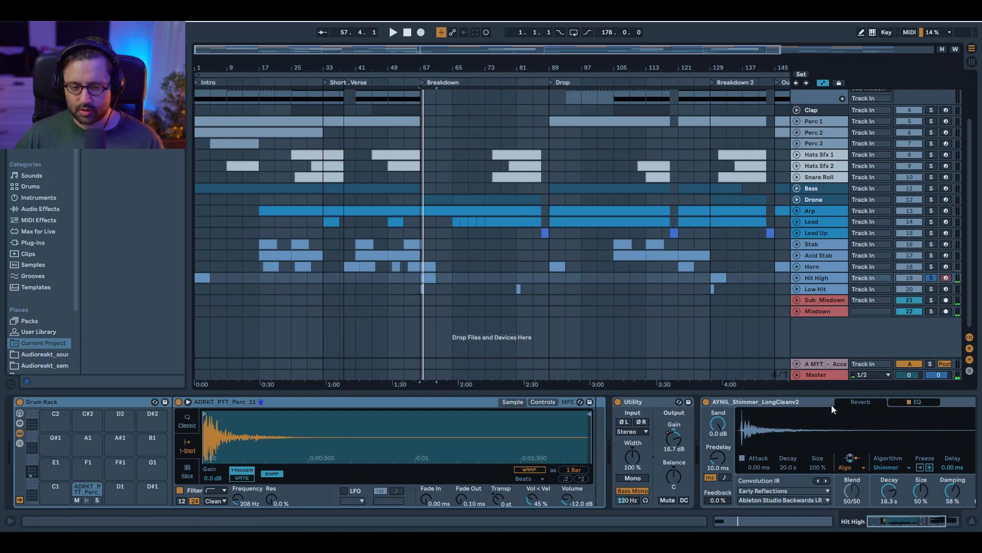
click(587, 458)
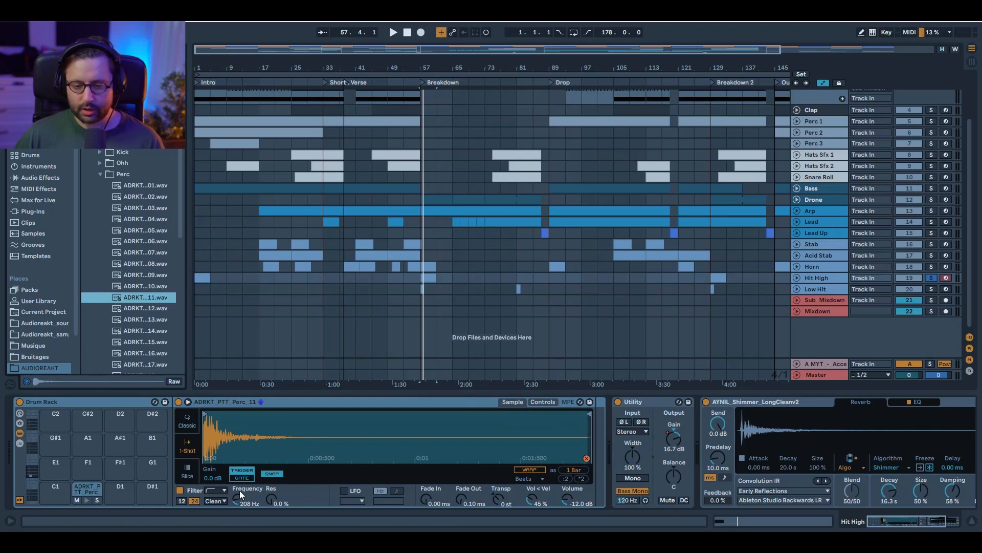
scroll(859, 515, down, 3)
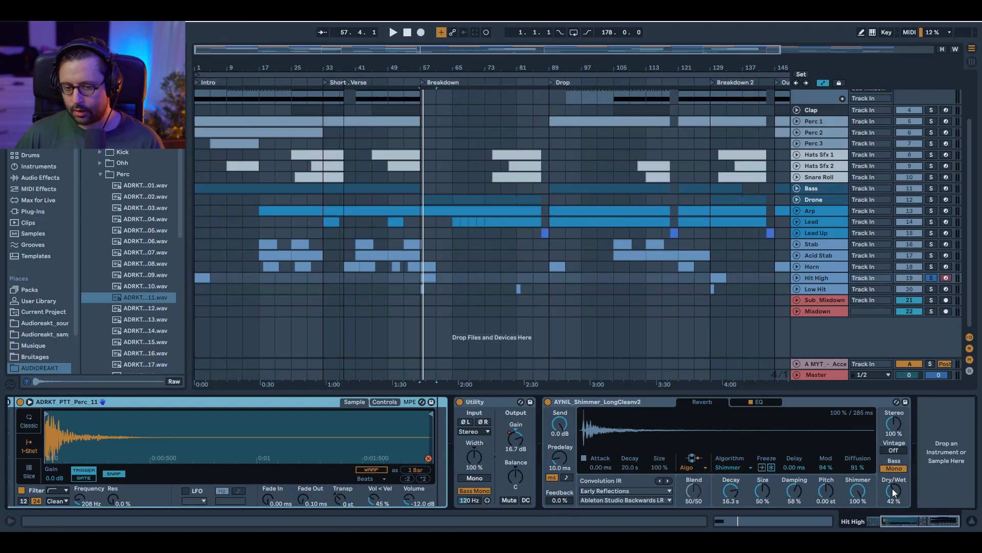
Unsolo Hit High and compare the transition into the Breakdown in the full mix with Hit High on and muted.
click(932, 278)
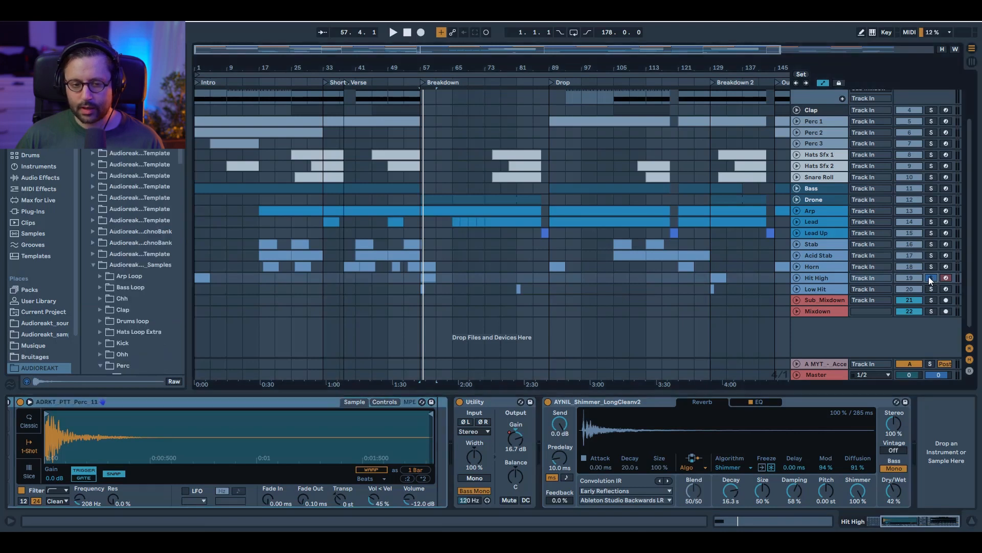
scroll(430, 278, up, 4)
click(343, 278)
key(space)
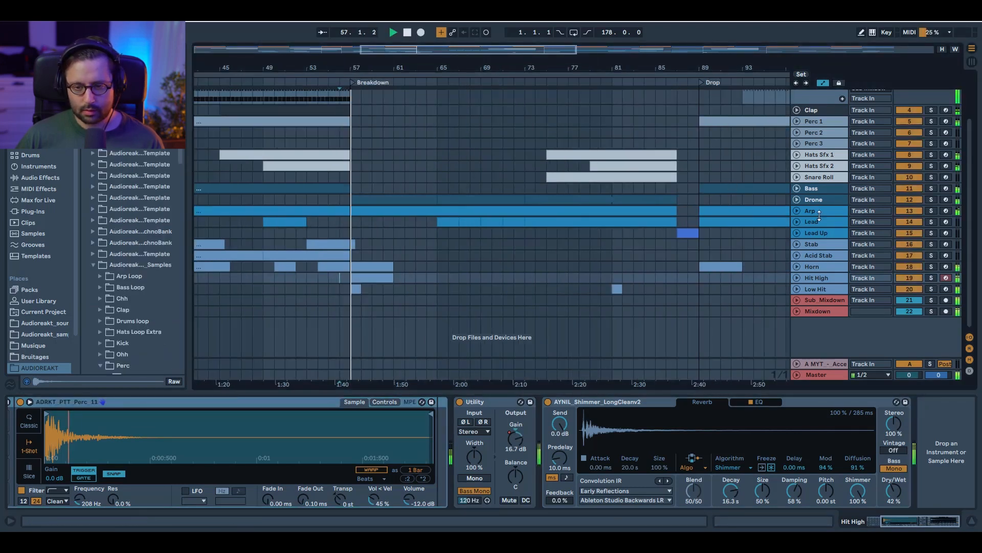
click(910, 278)
key(space)
key(space)
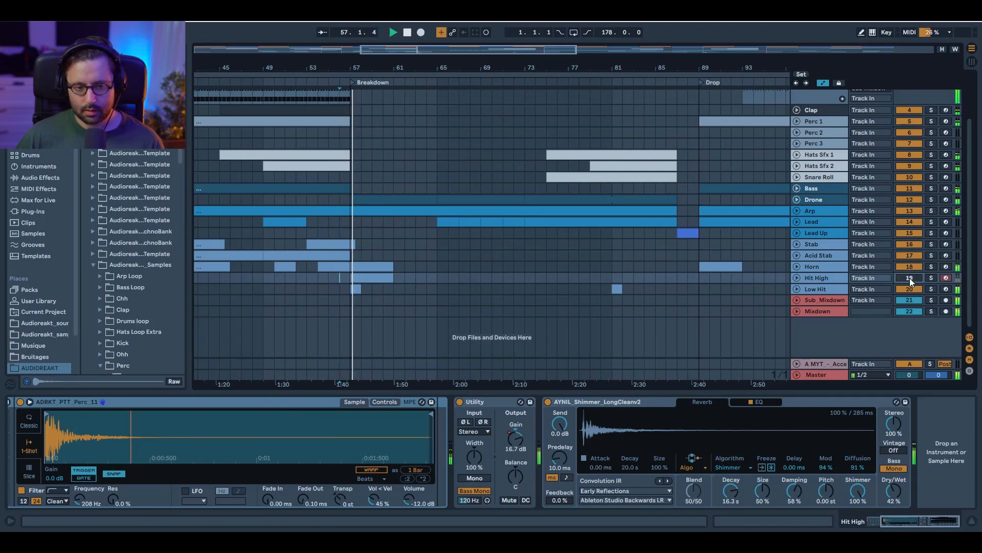
click(910, 277)
Return to bar 1 and compare the opening of the Intro in the full mix with Hit High on and muted.
click(932, 278)
drag(379, 49, 313, 44)
double_click(408, 32)
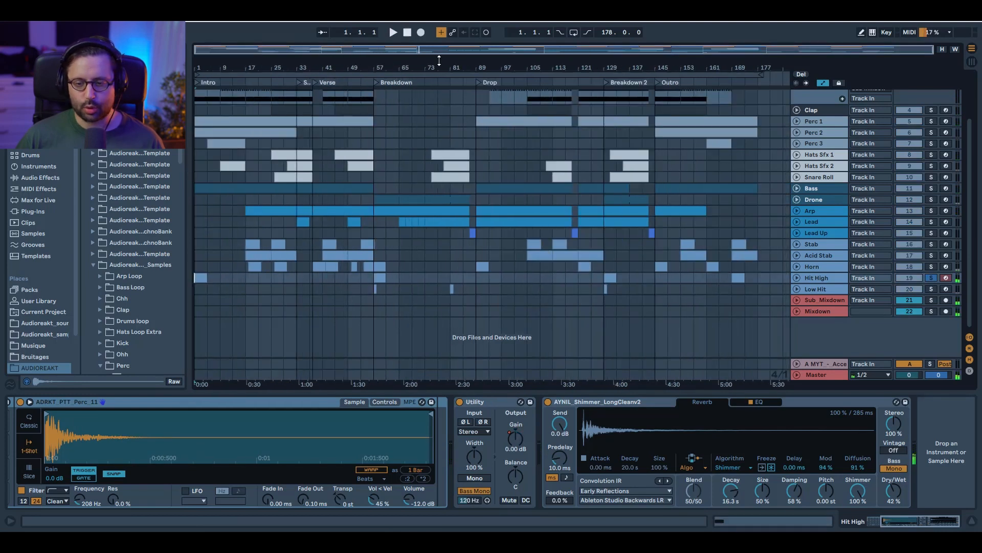
click(932, 280)
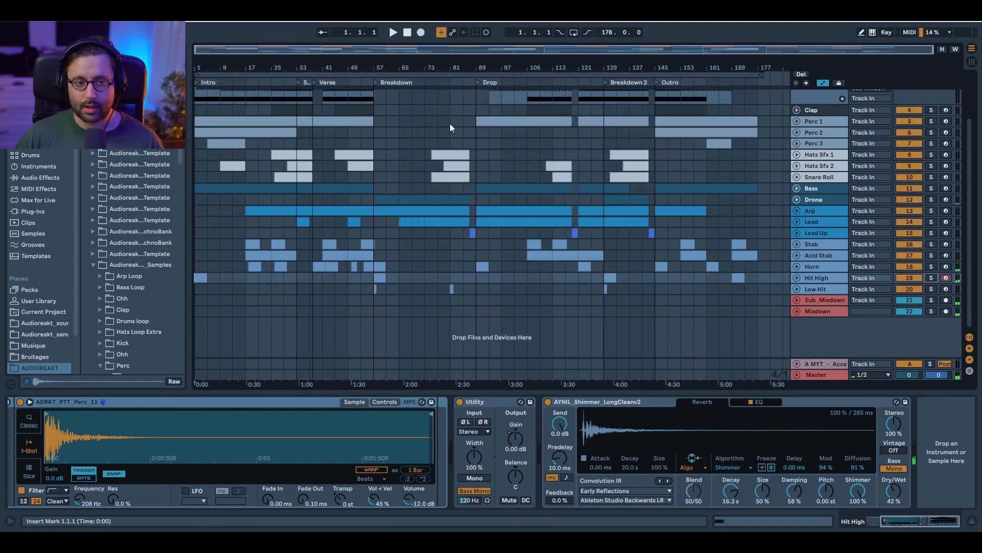
click(393, 33)
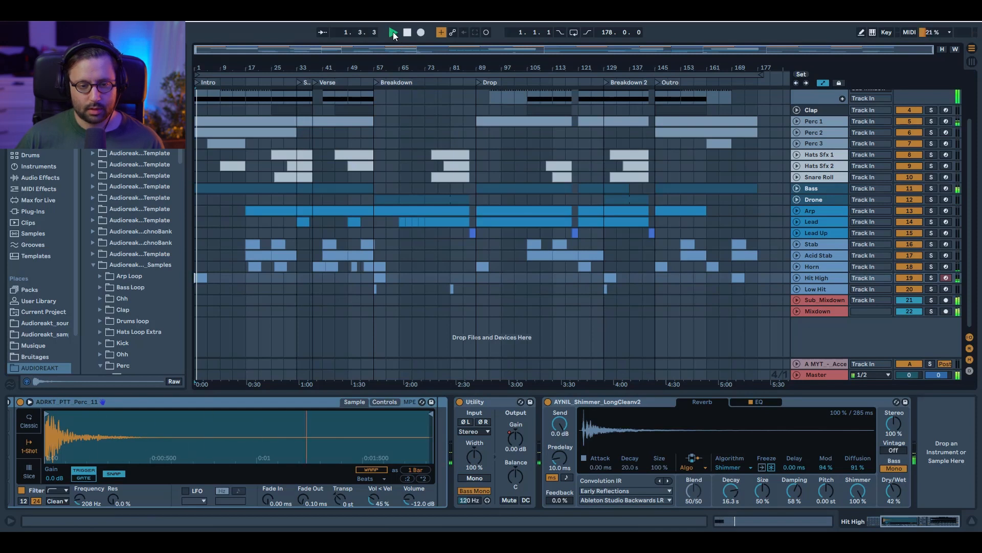
key(space)
click(913, 280)
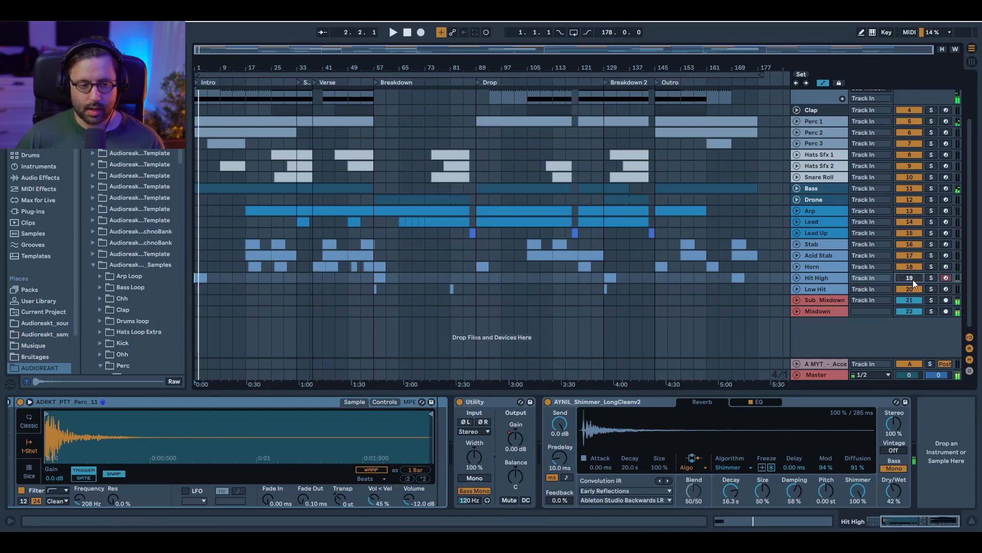
key(space)
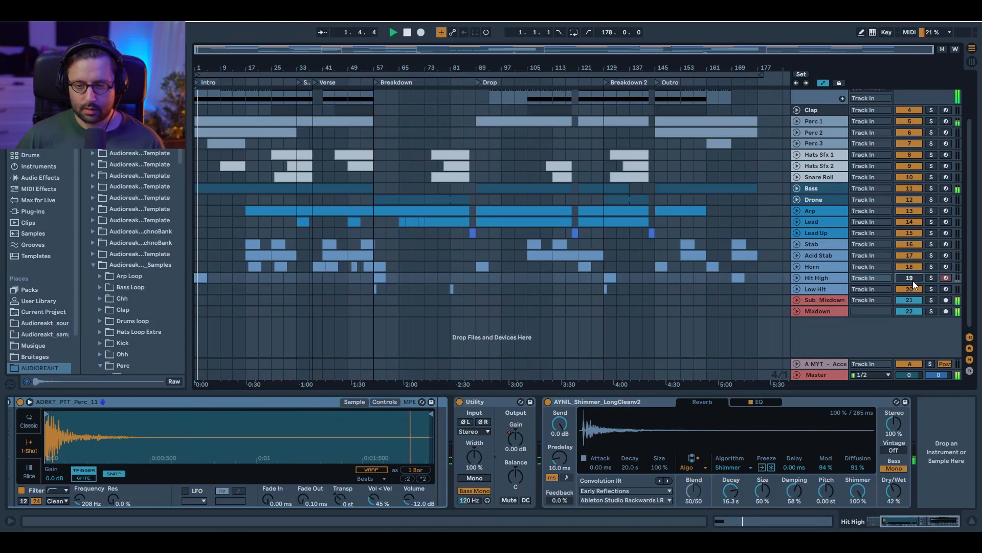
key(space)
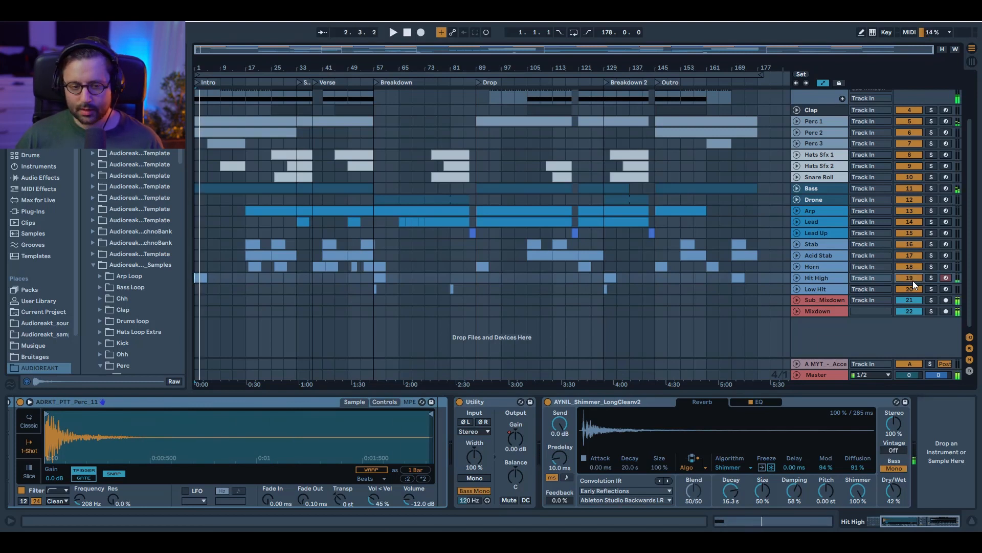
key(space)
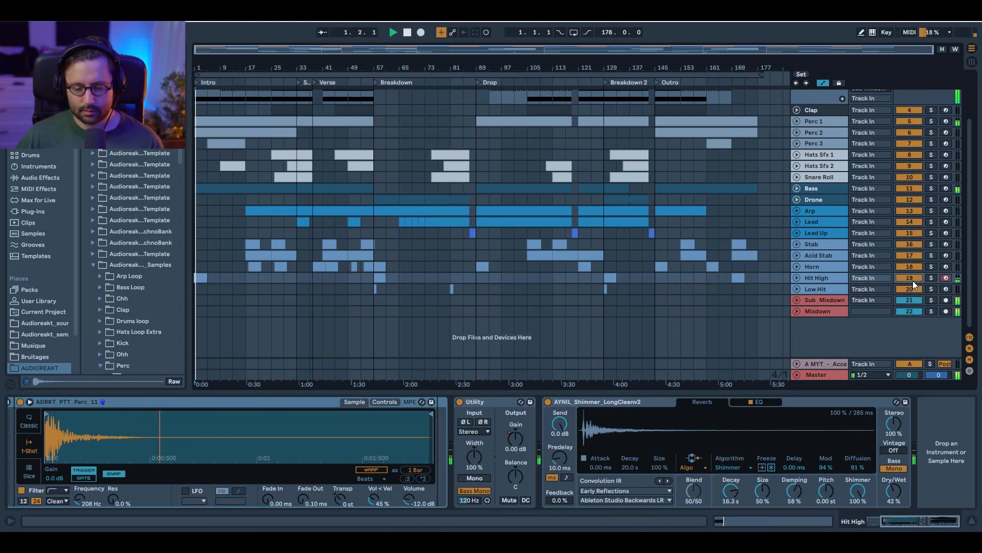
key(space)
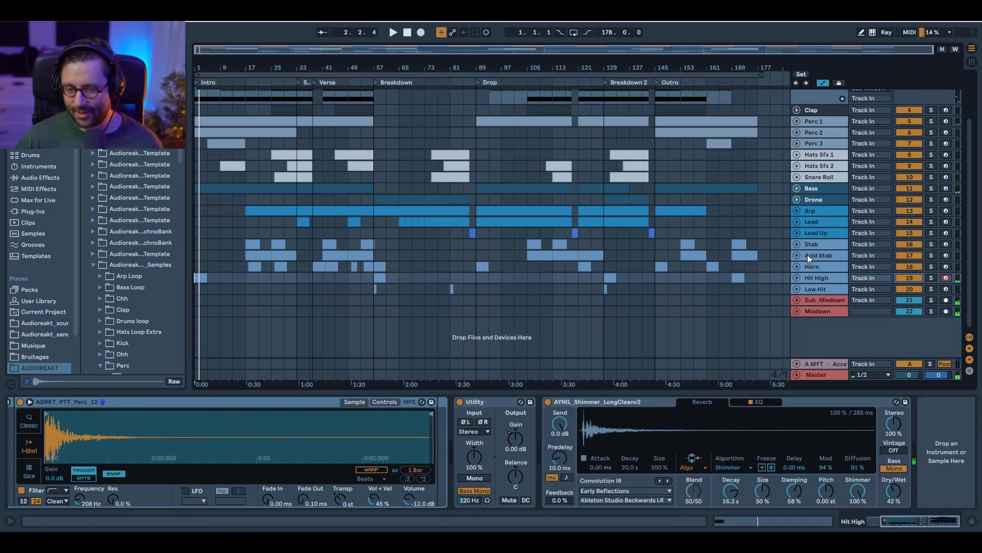
Solo the Low Hit track and audition its clip at the start of the Breakdown, bar 57.
click(817, 289)
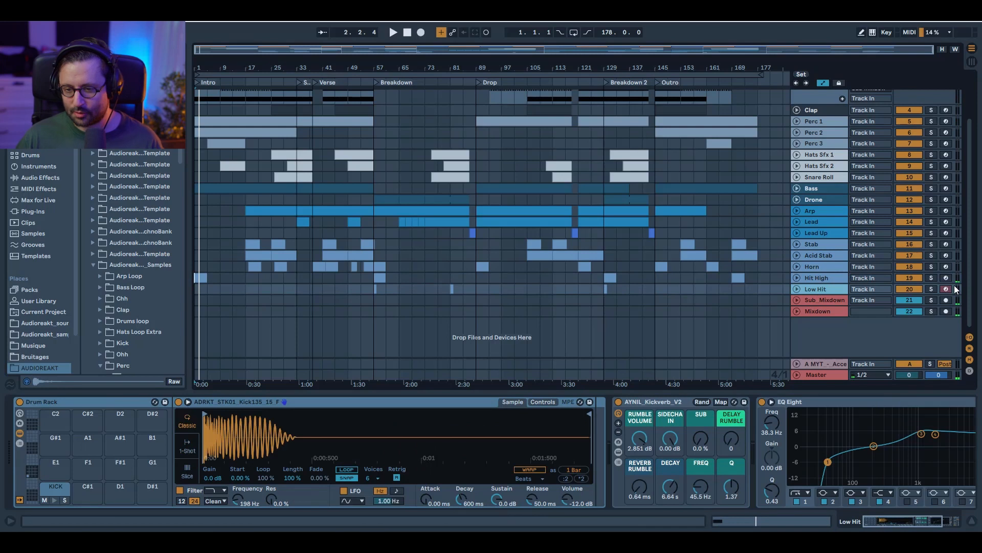
key(s)
click(376, 289)
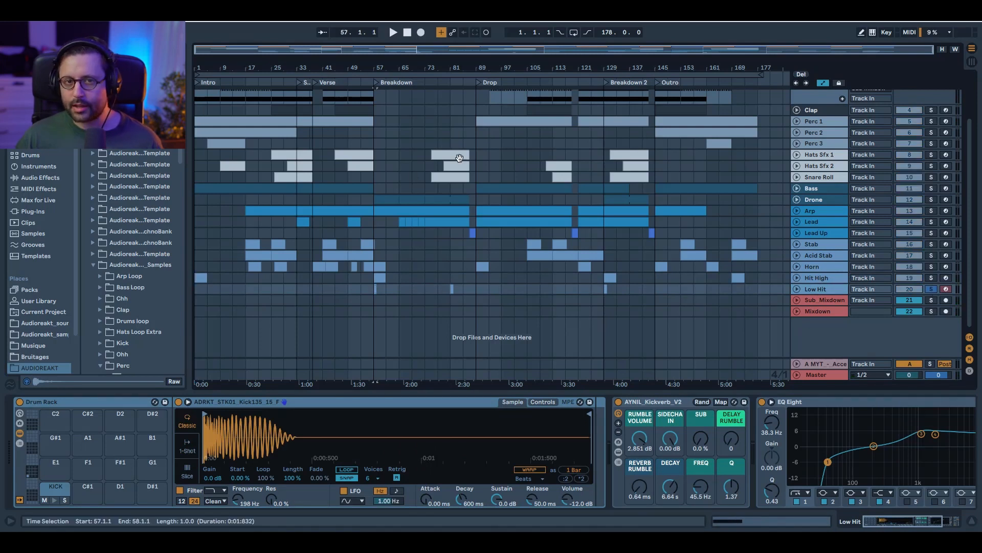
drag(441, 49, 441, 104)
key(space)
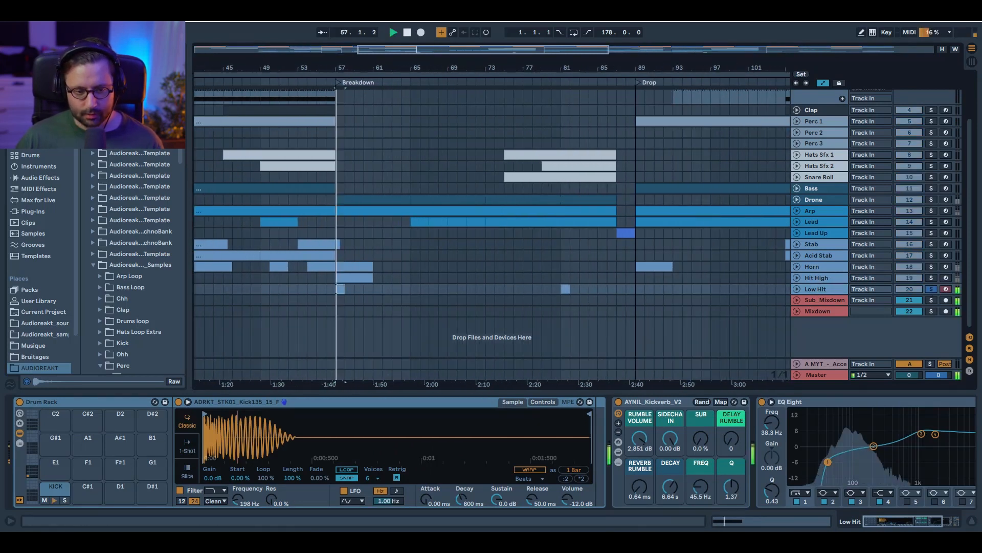
Unsolo Low Hit and compare the transition into the Breakdown in the full mix with Low Hit on and muted.
key(space)
scroll(615, 289, up, 3)
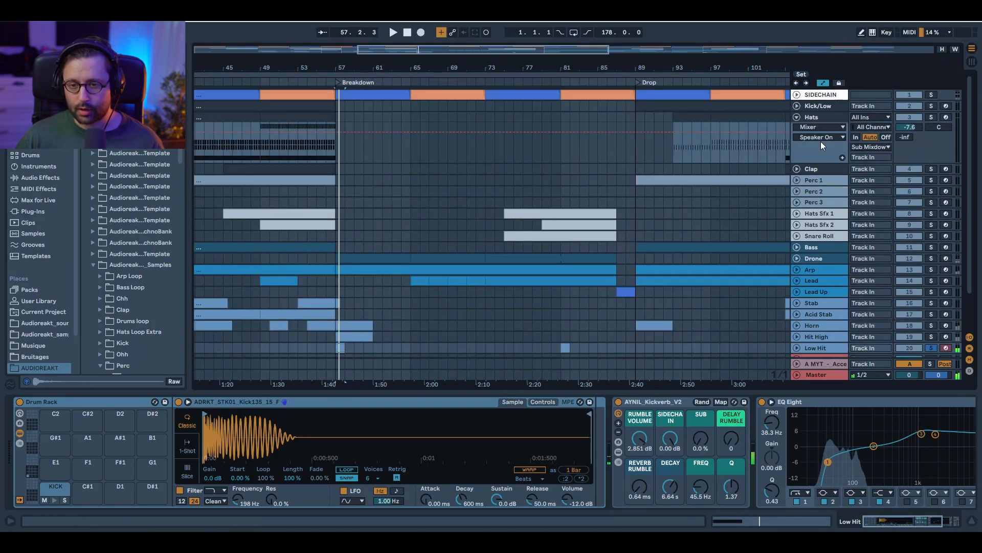
scroll(662, 301, down, 2)
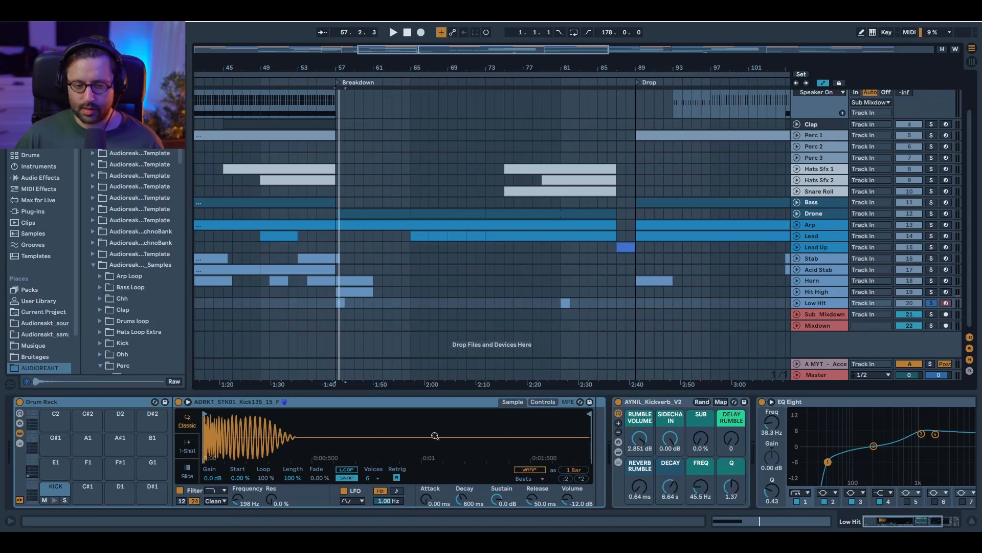
key(space)
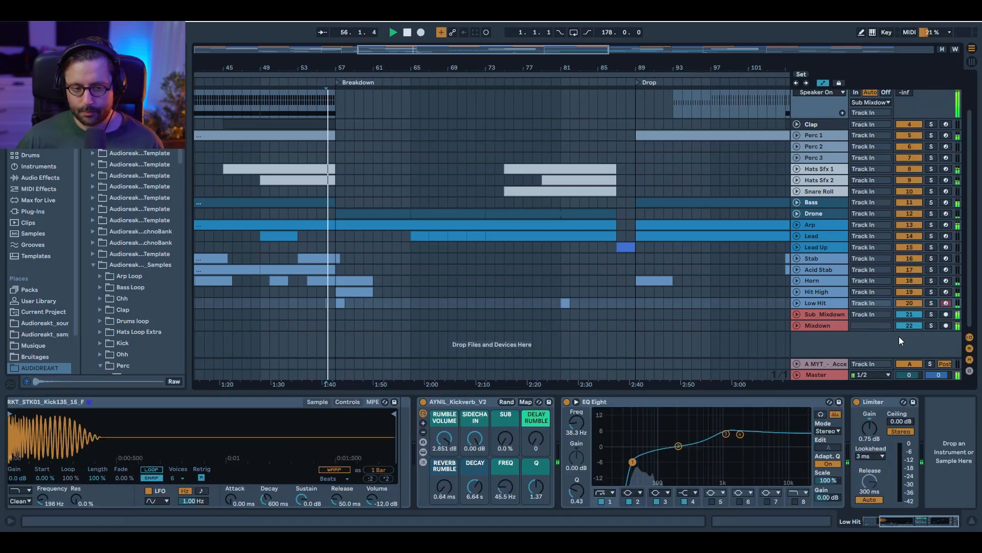
click(910, 303)
key(space)
key(space)
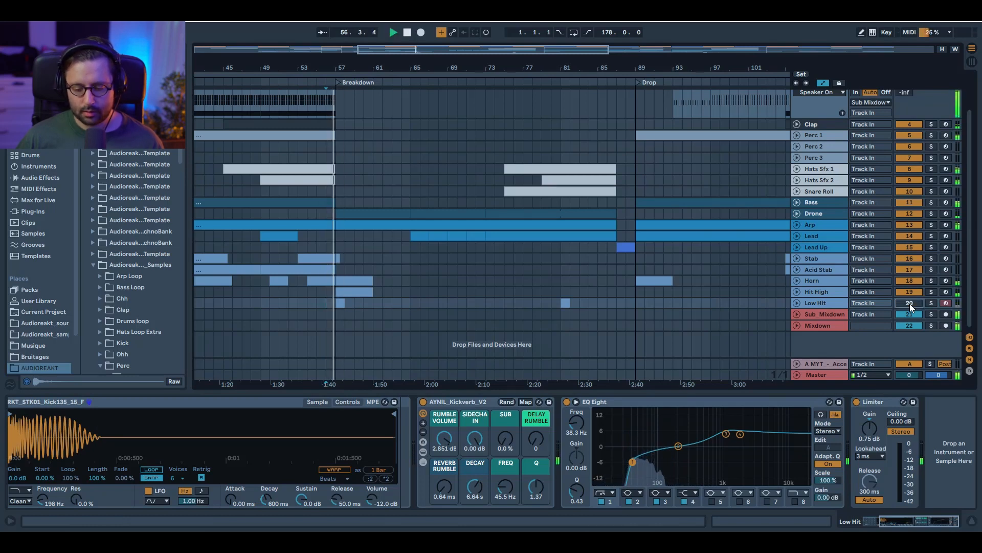
key(space)
click(910, 304)
Show the whole arrangement and examine the Accelerator reverb send automation on Sub_Mixdown, leaving the track folded.
double_click(444, 50)
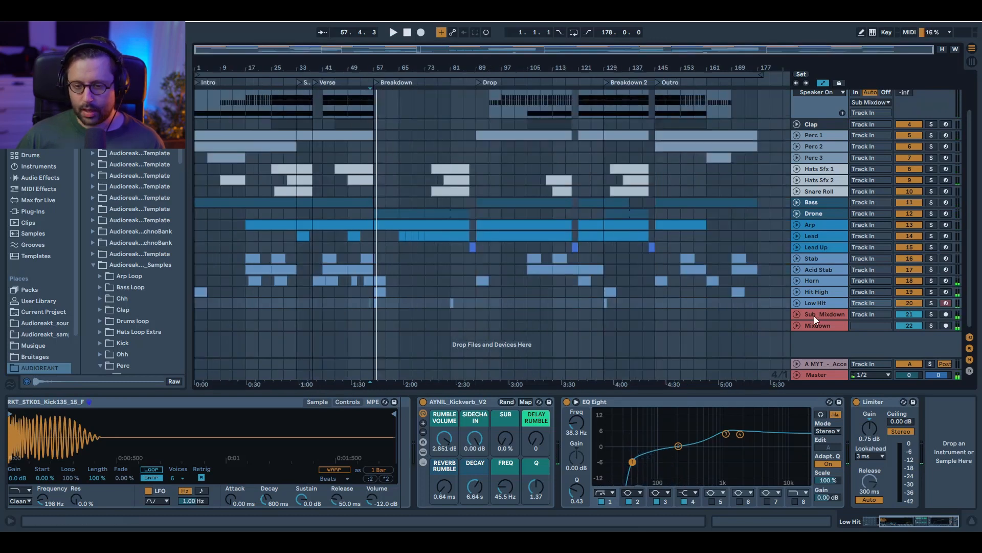
click(812, 315)
click(797, 314)
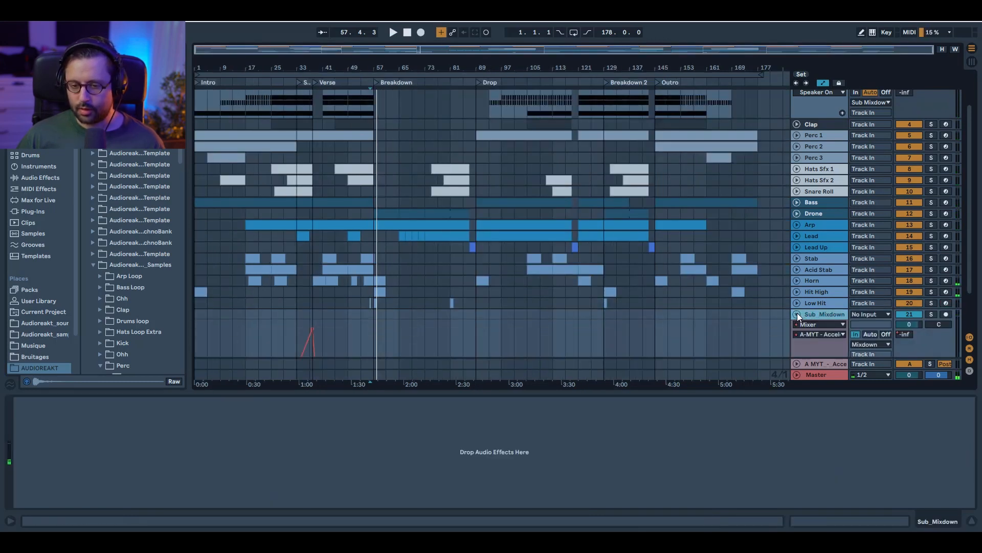
scroll(822, 317, down, 2)
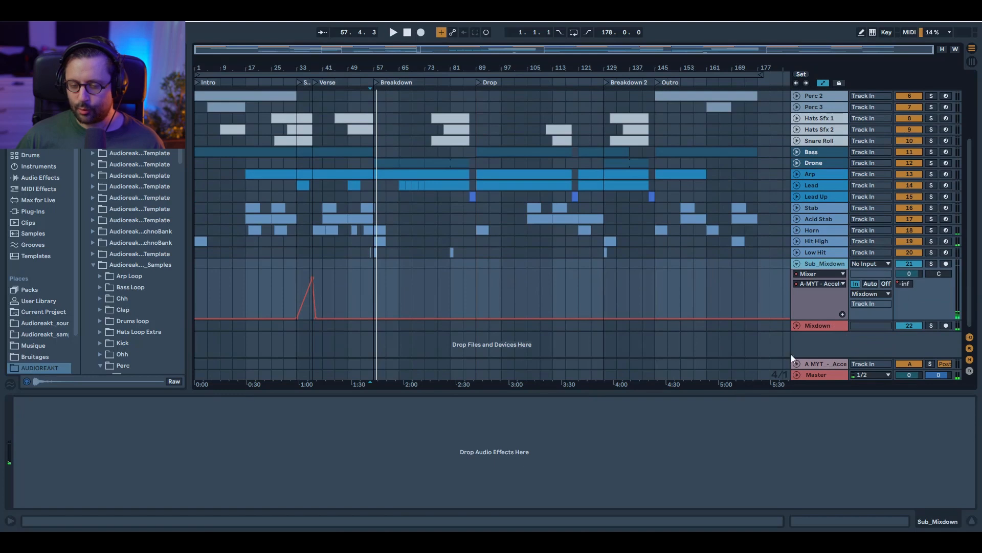
click(797, 263)
Examine the effect devices on the Mixdown track, the Accelerator reverb return and the Master track.
click(816, 274)
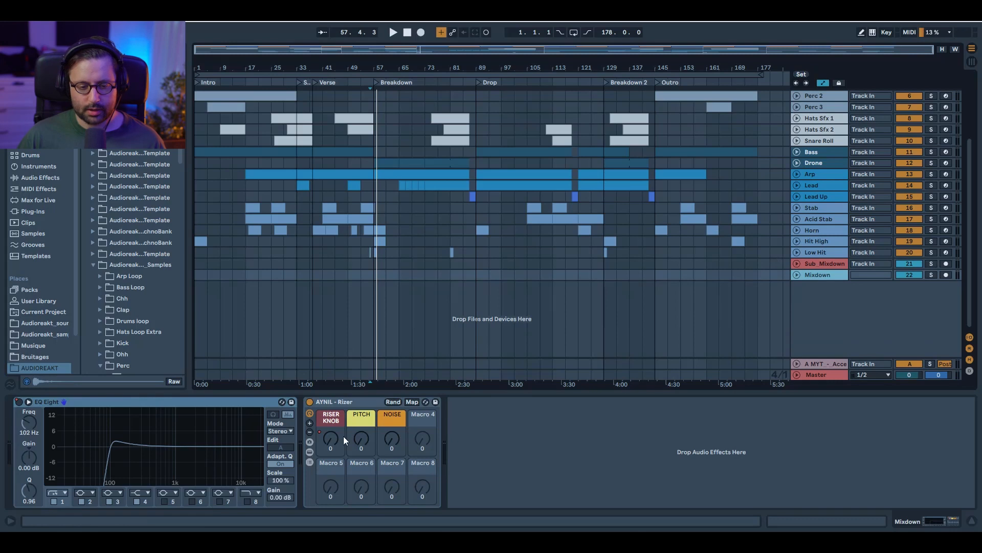
click(821, 364)
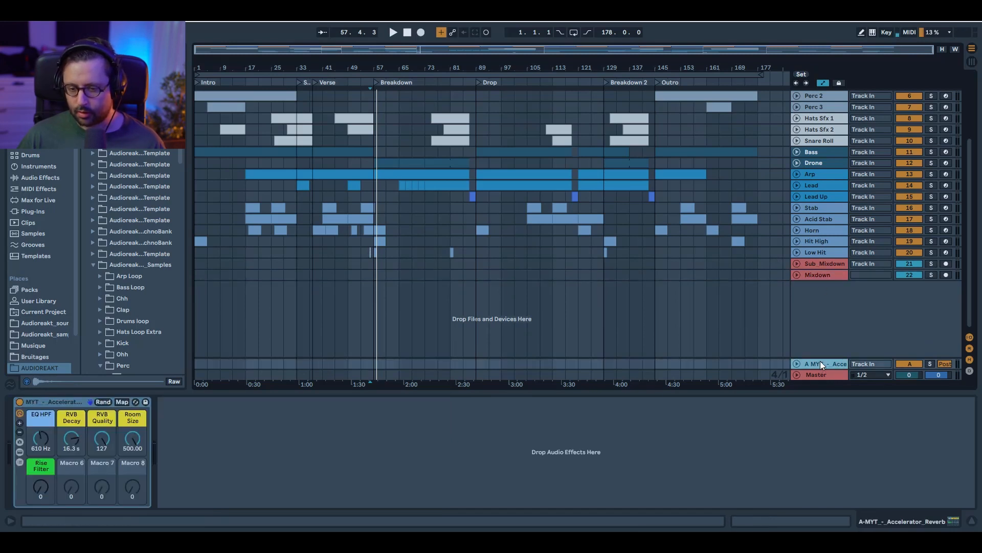
click(816, 374)
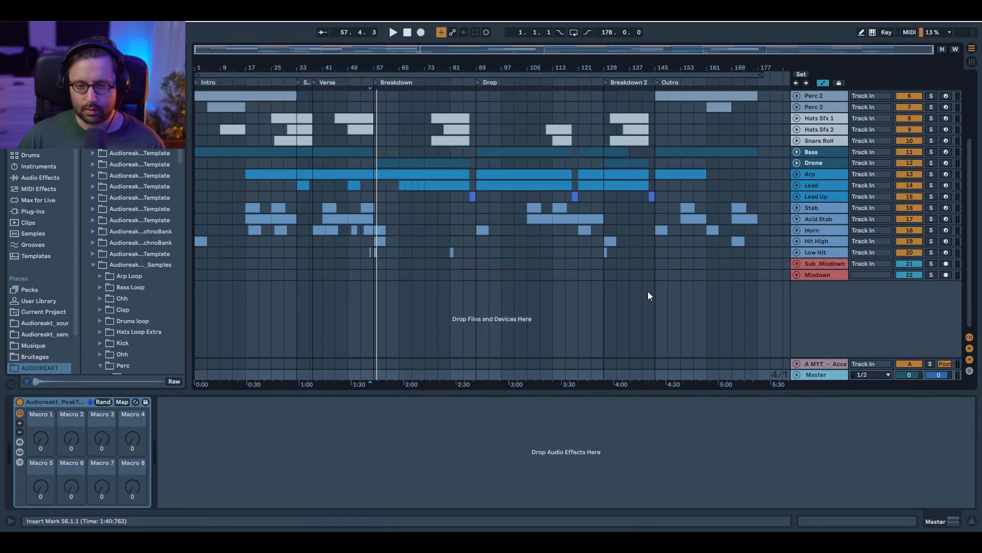
Fold the Hats track so the arrangement shows every track in compact form.
scroll(648, 291, up, 3)
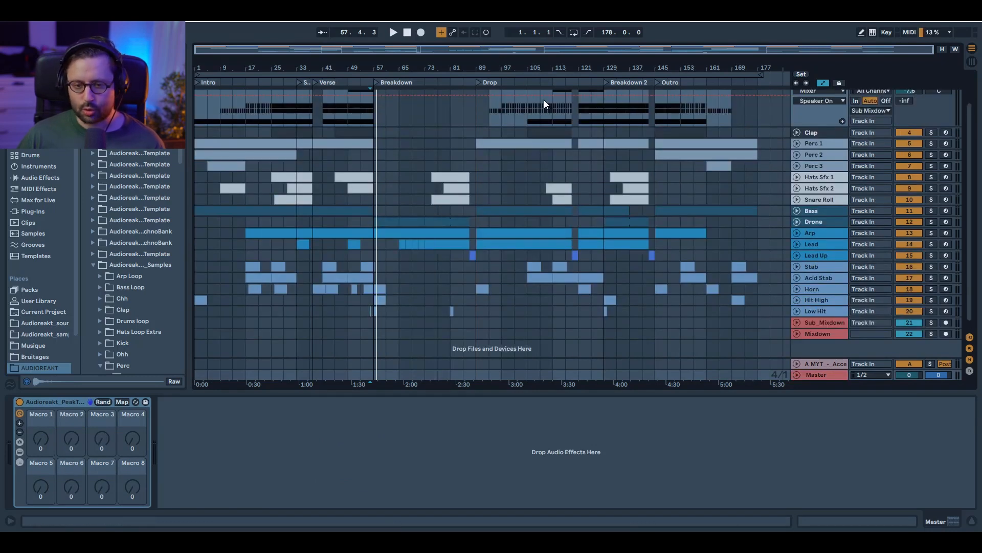
scroll(544, 104, up, 2)
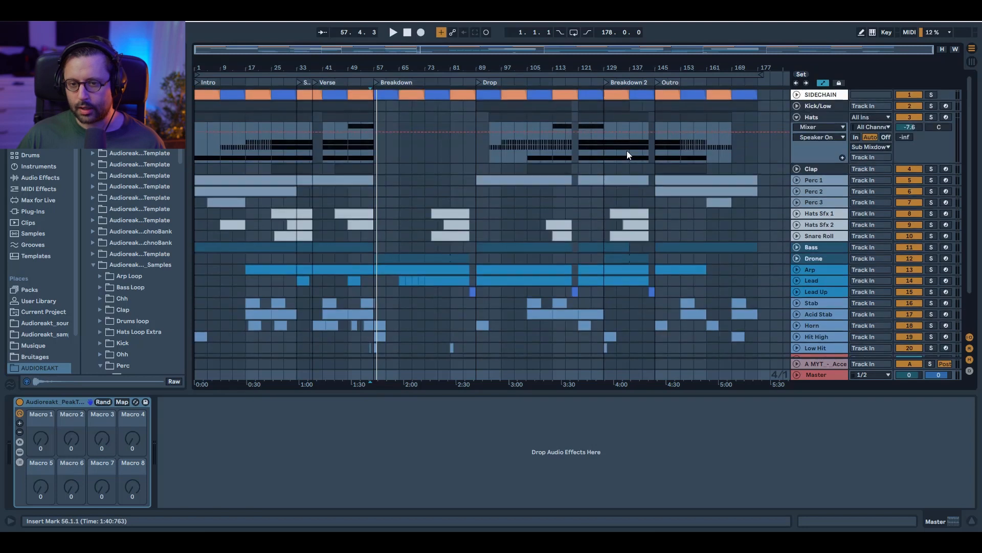
click(797, 117)
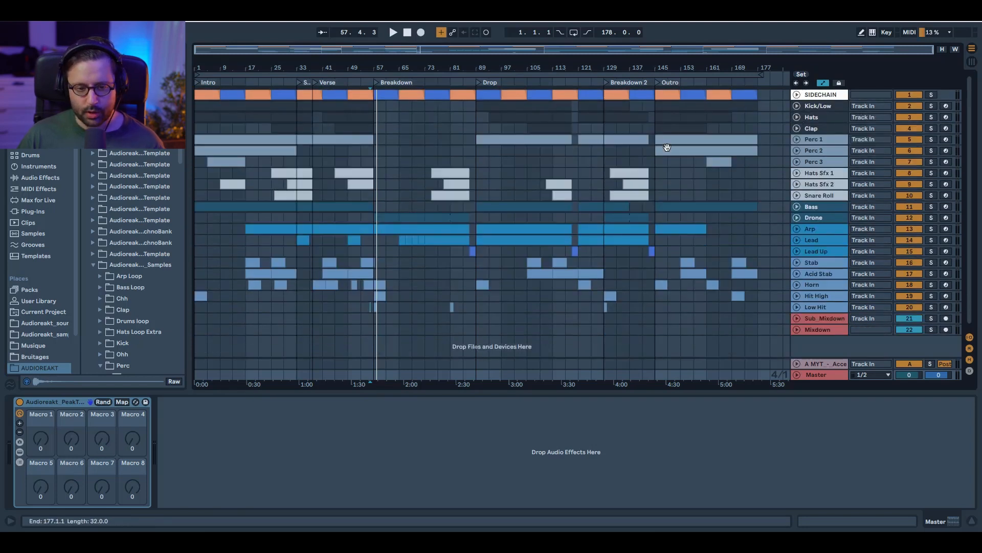